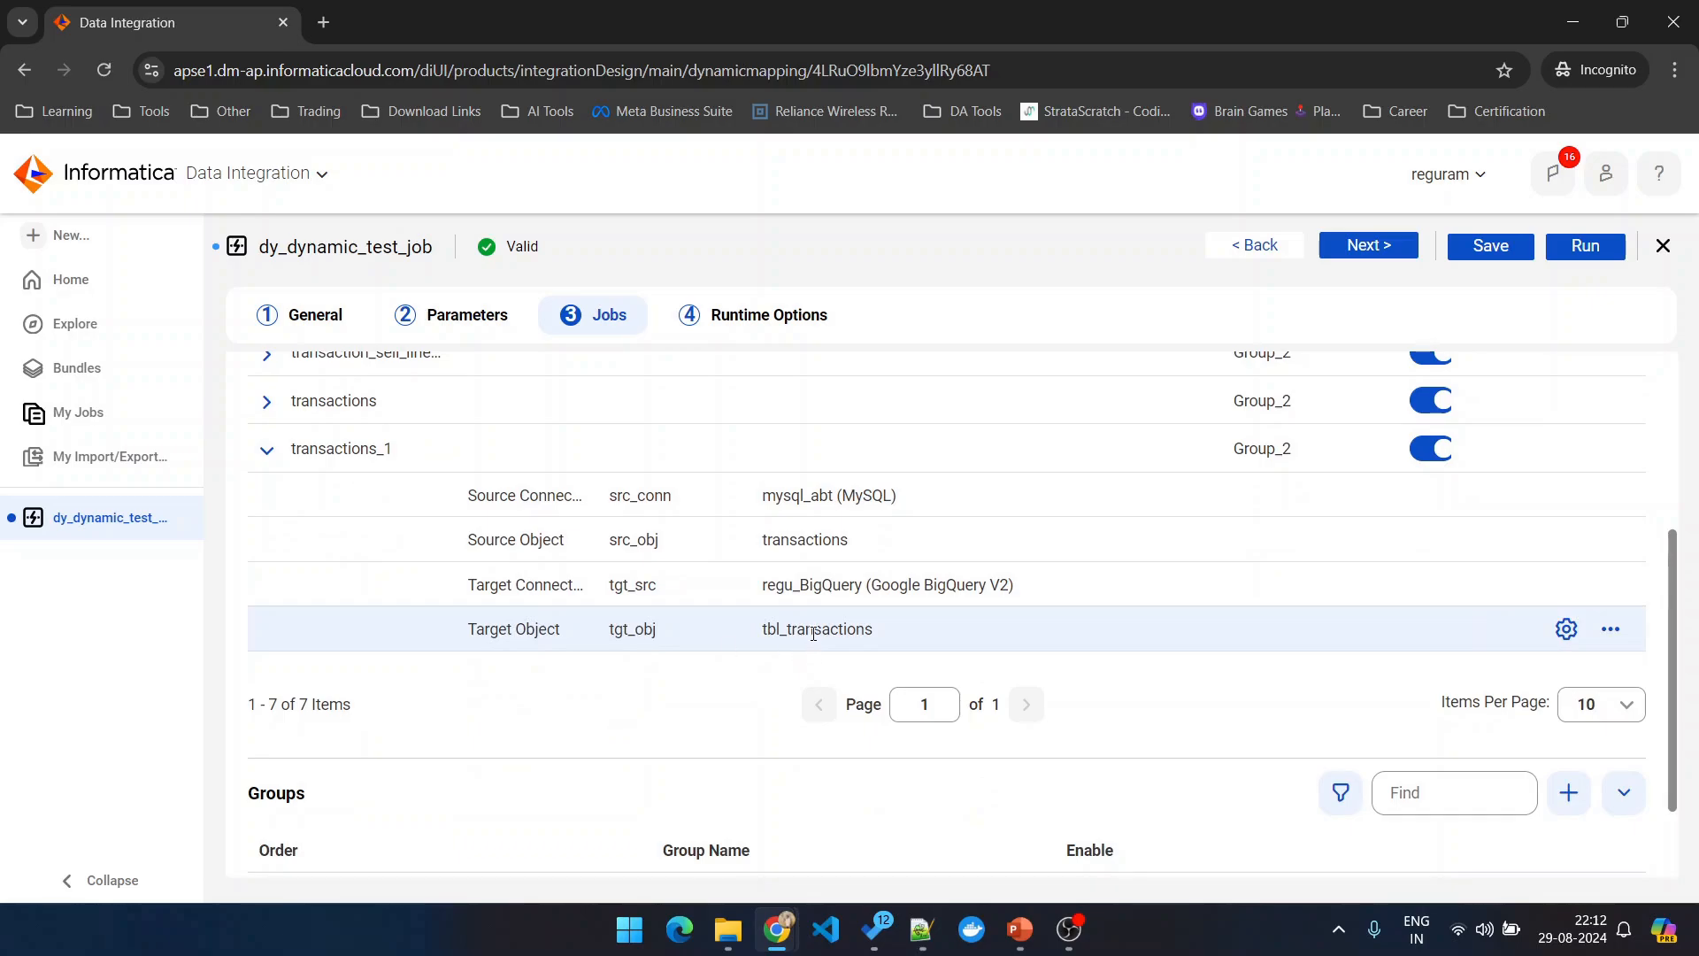
Step: Browse the existing tables available for the transactions_1 job's target object and close the selection without changing it
click(813, 633)
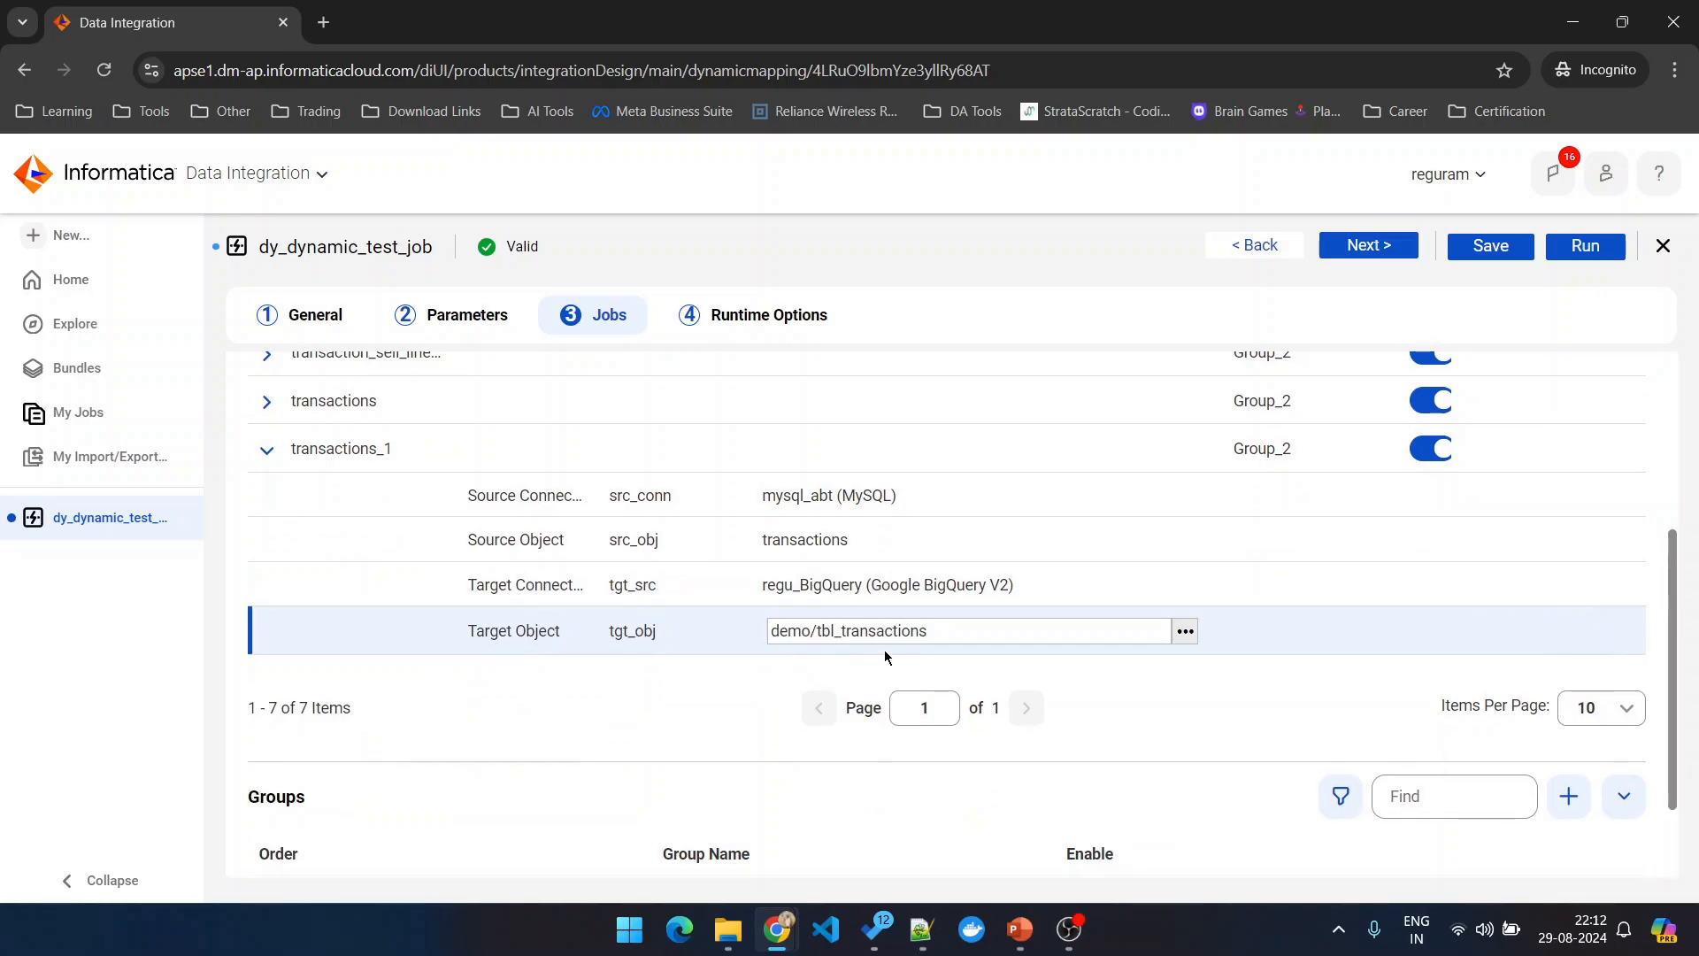
click(1186, 631)
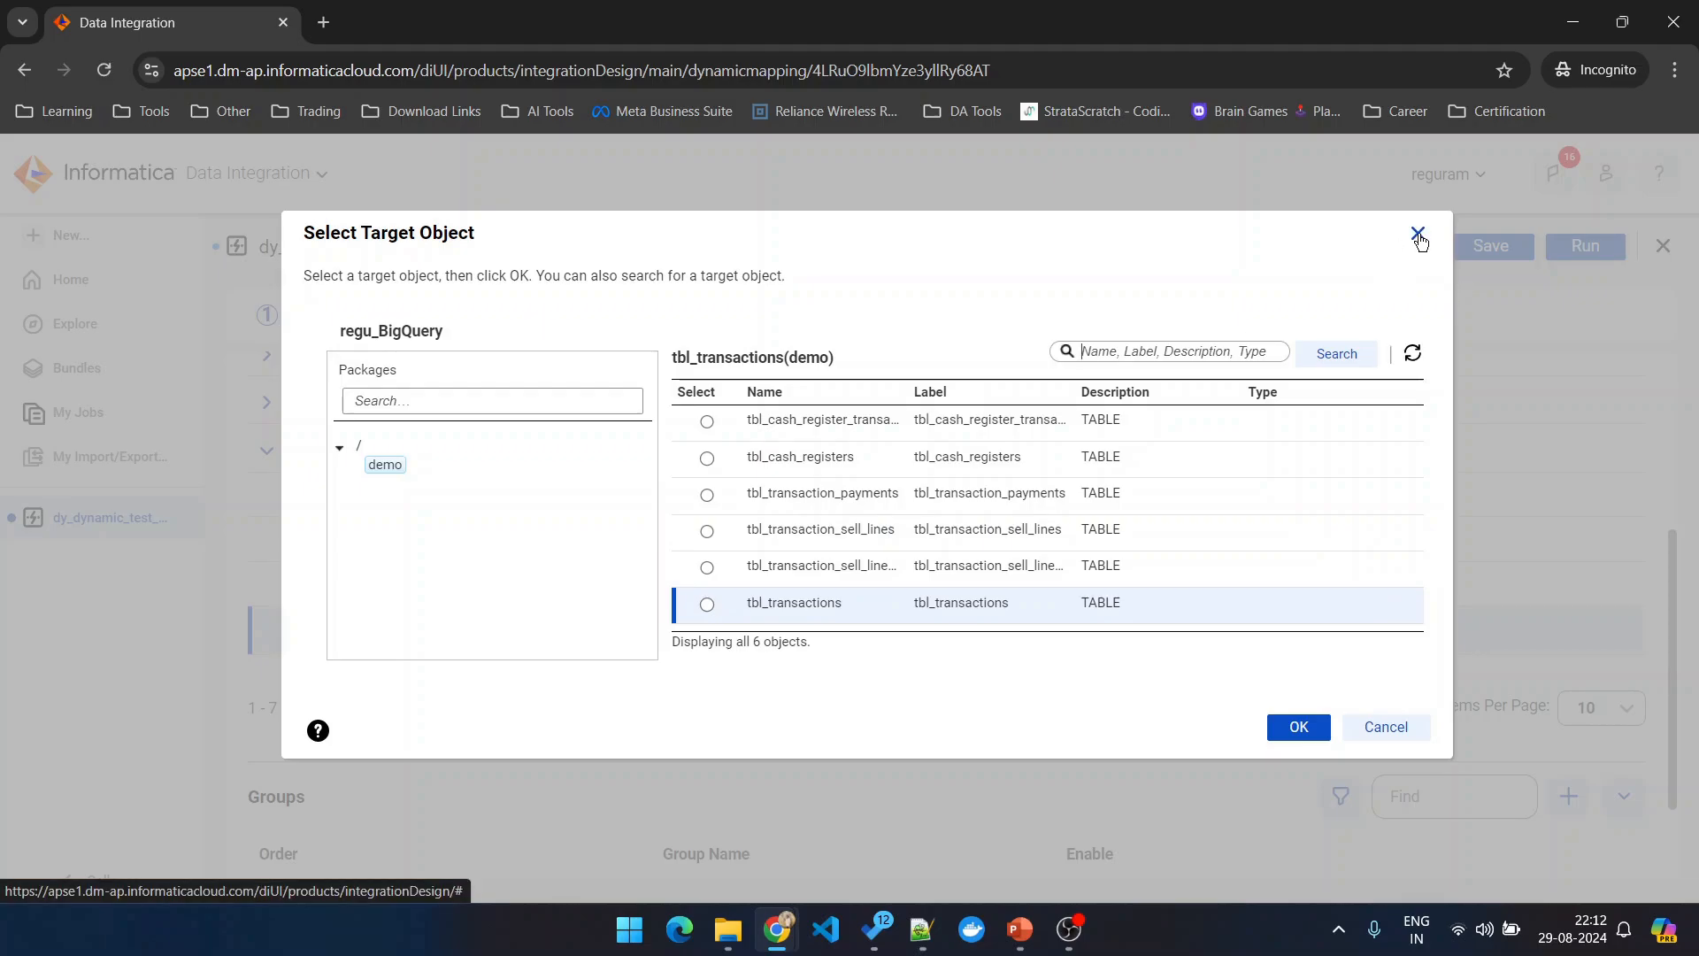
click(1417, 233)
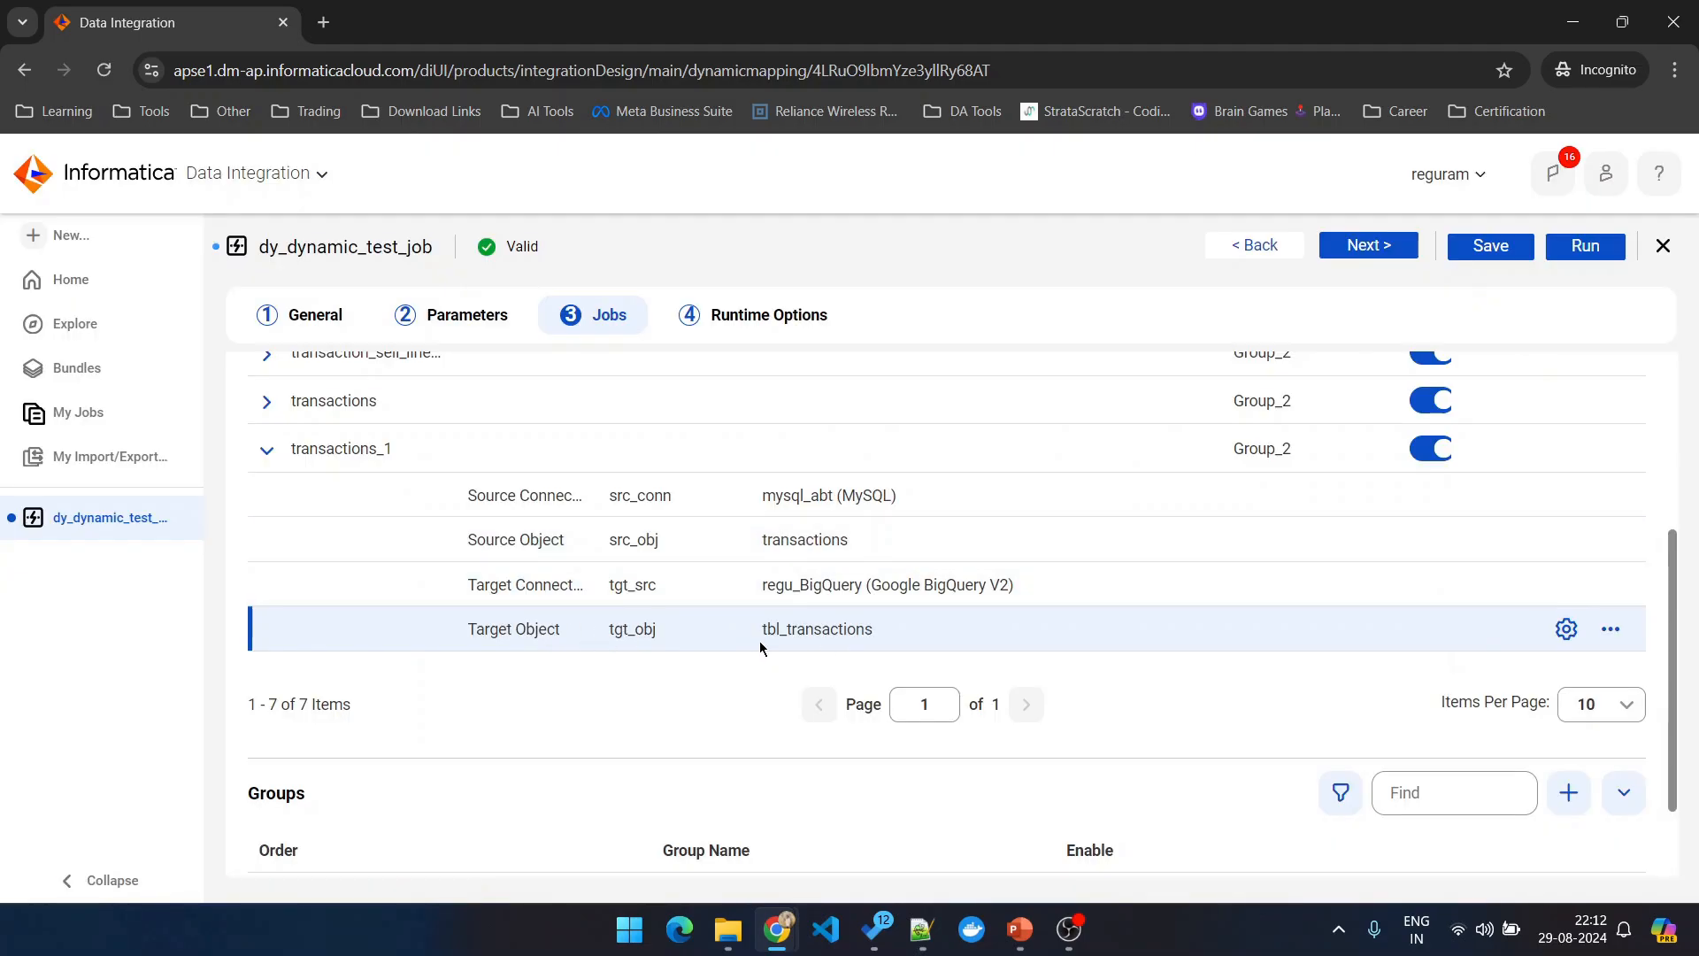
Step: Switch to Notepad++ and highlight the table list from brands to products
click(923, 932)
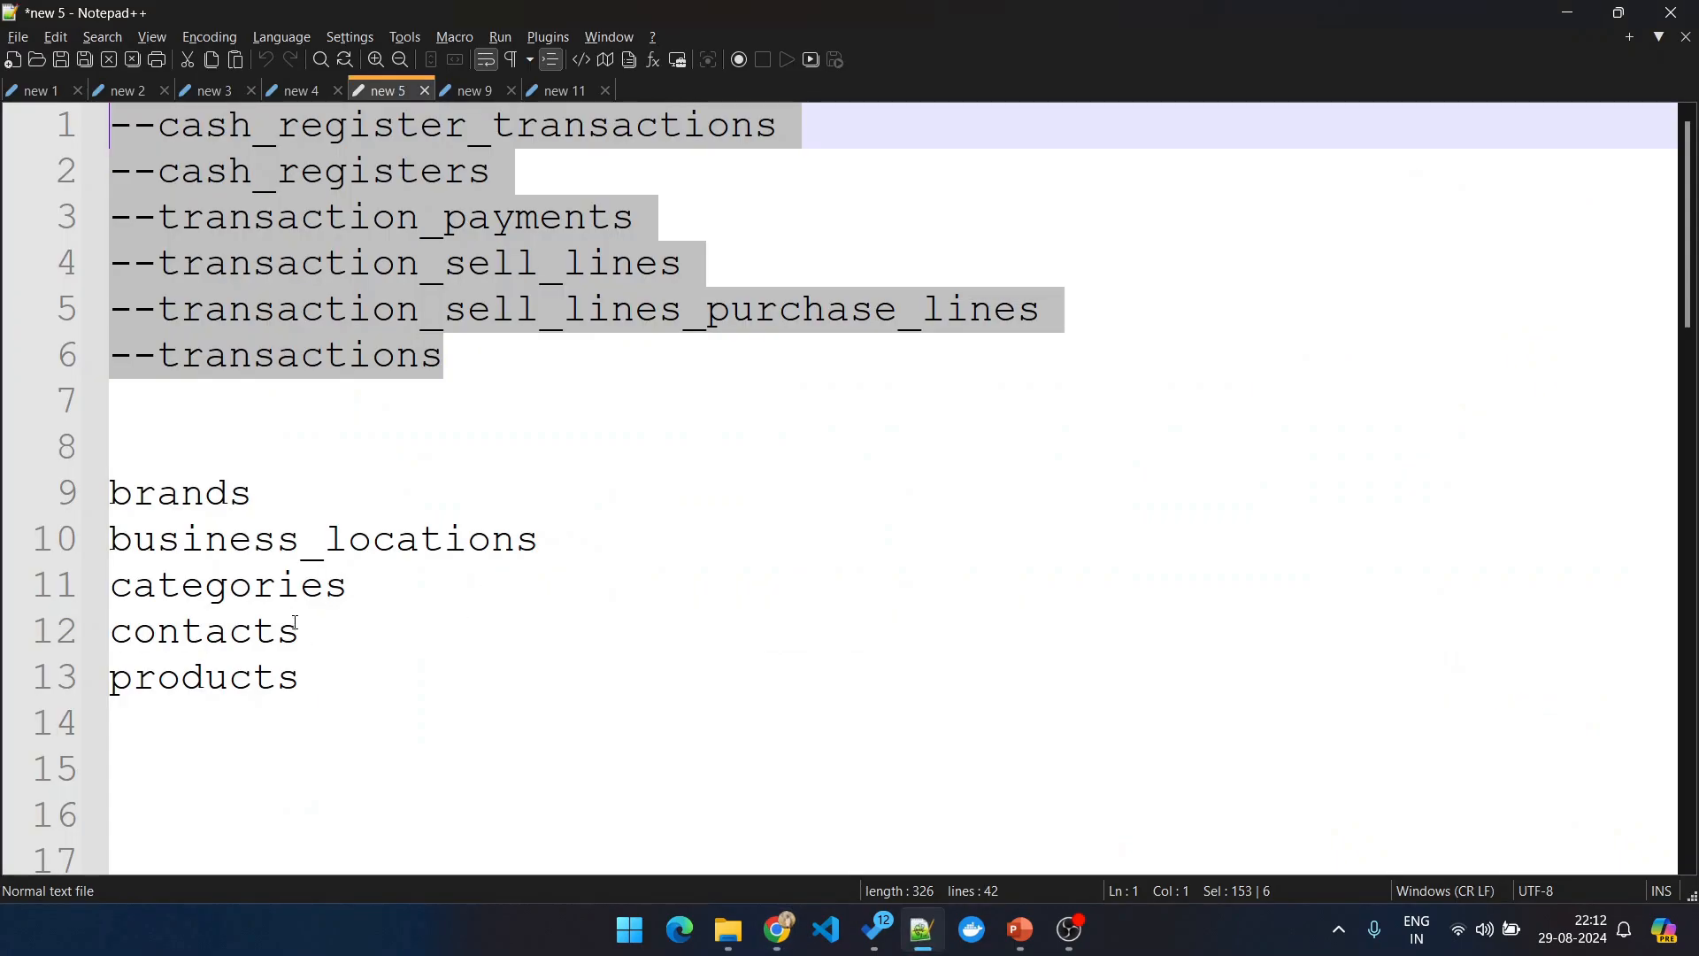
scroll(299, 669, down, 1)
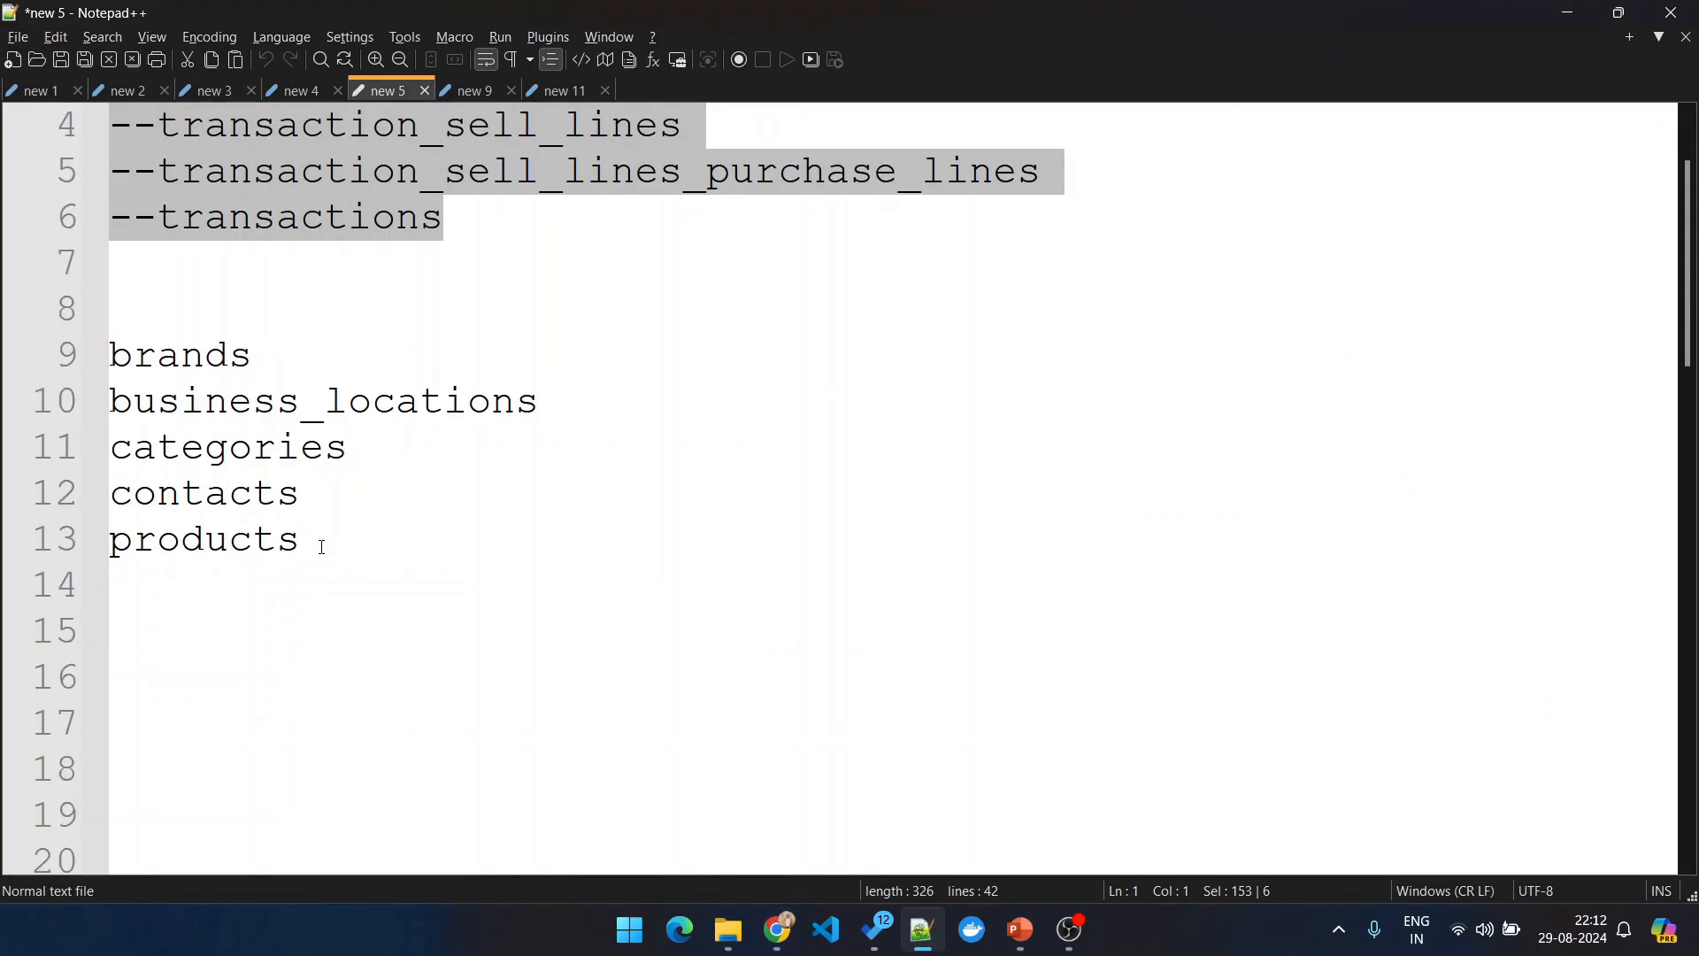
drag(321, 546, 108, 354)
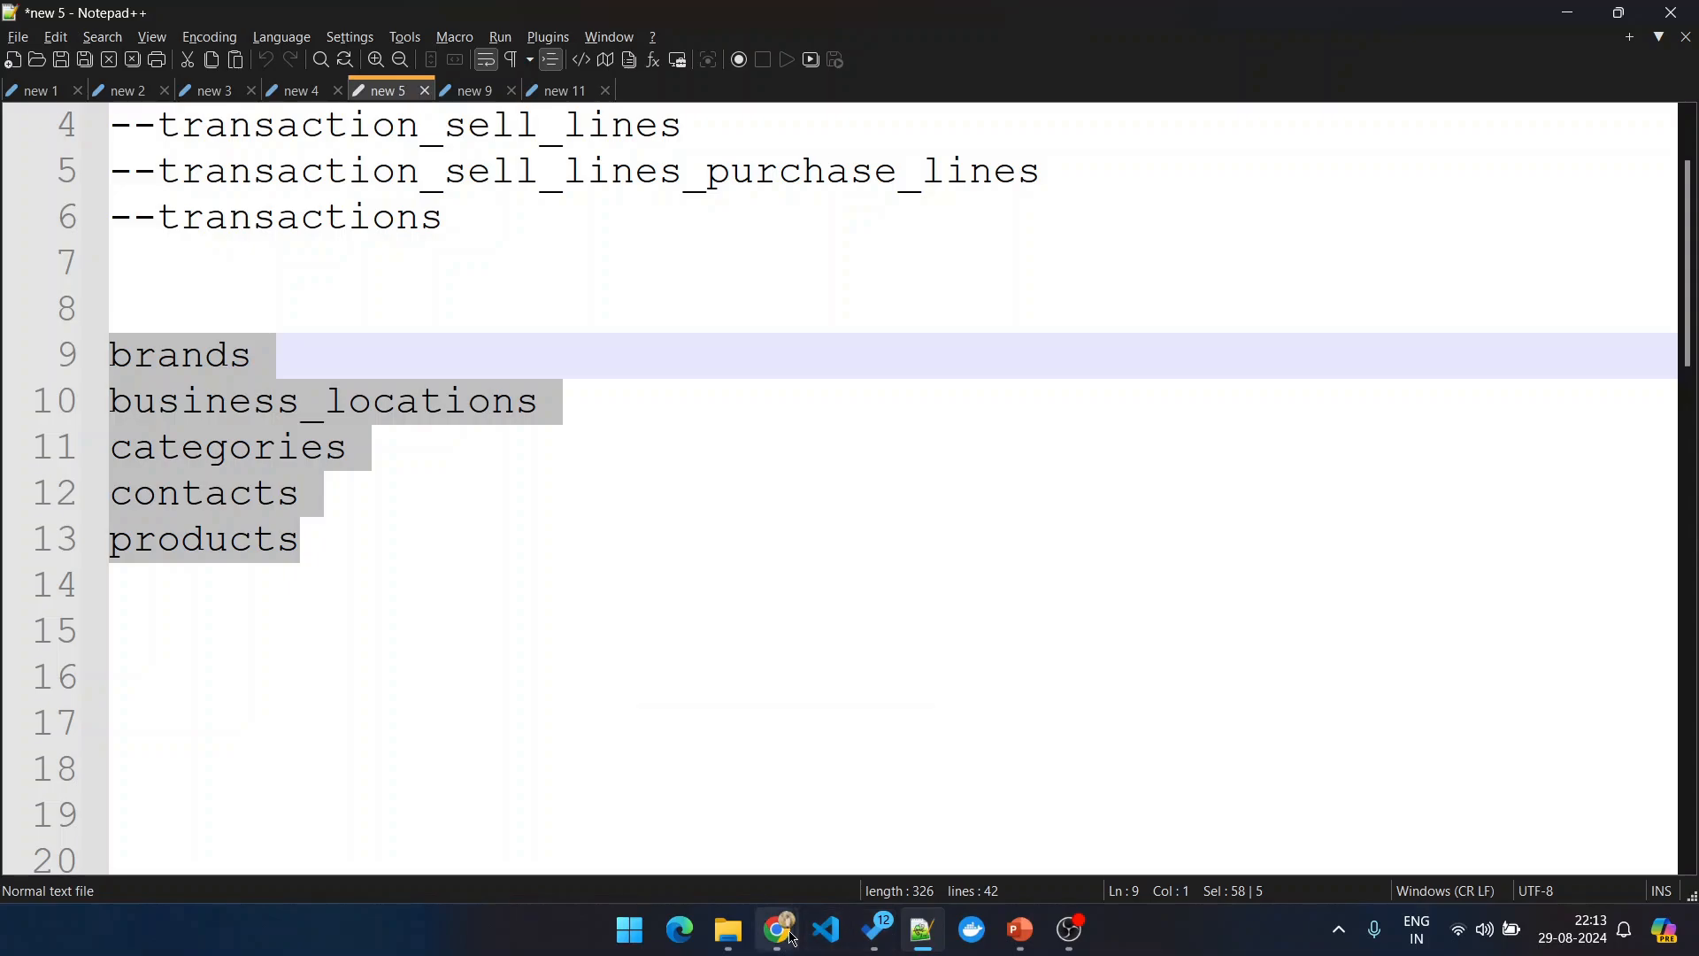
Step: Switch to BigQuery, refresh the project contents and compare the demo dataset's tables with the list in Notepad++
mouse_move(792, 938)
click(739, 863)
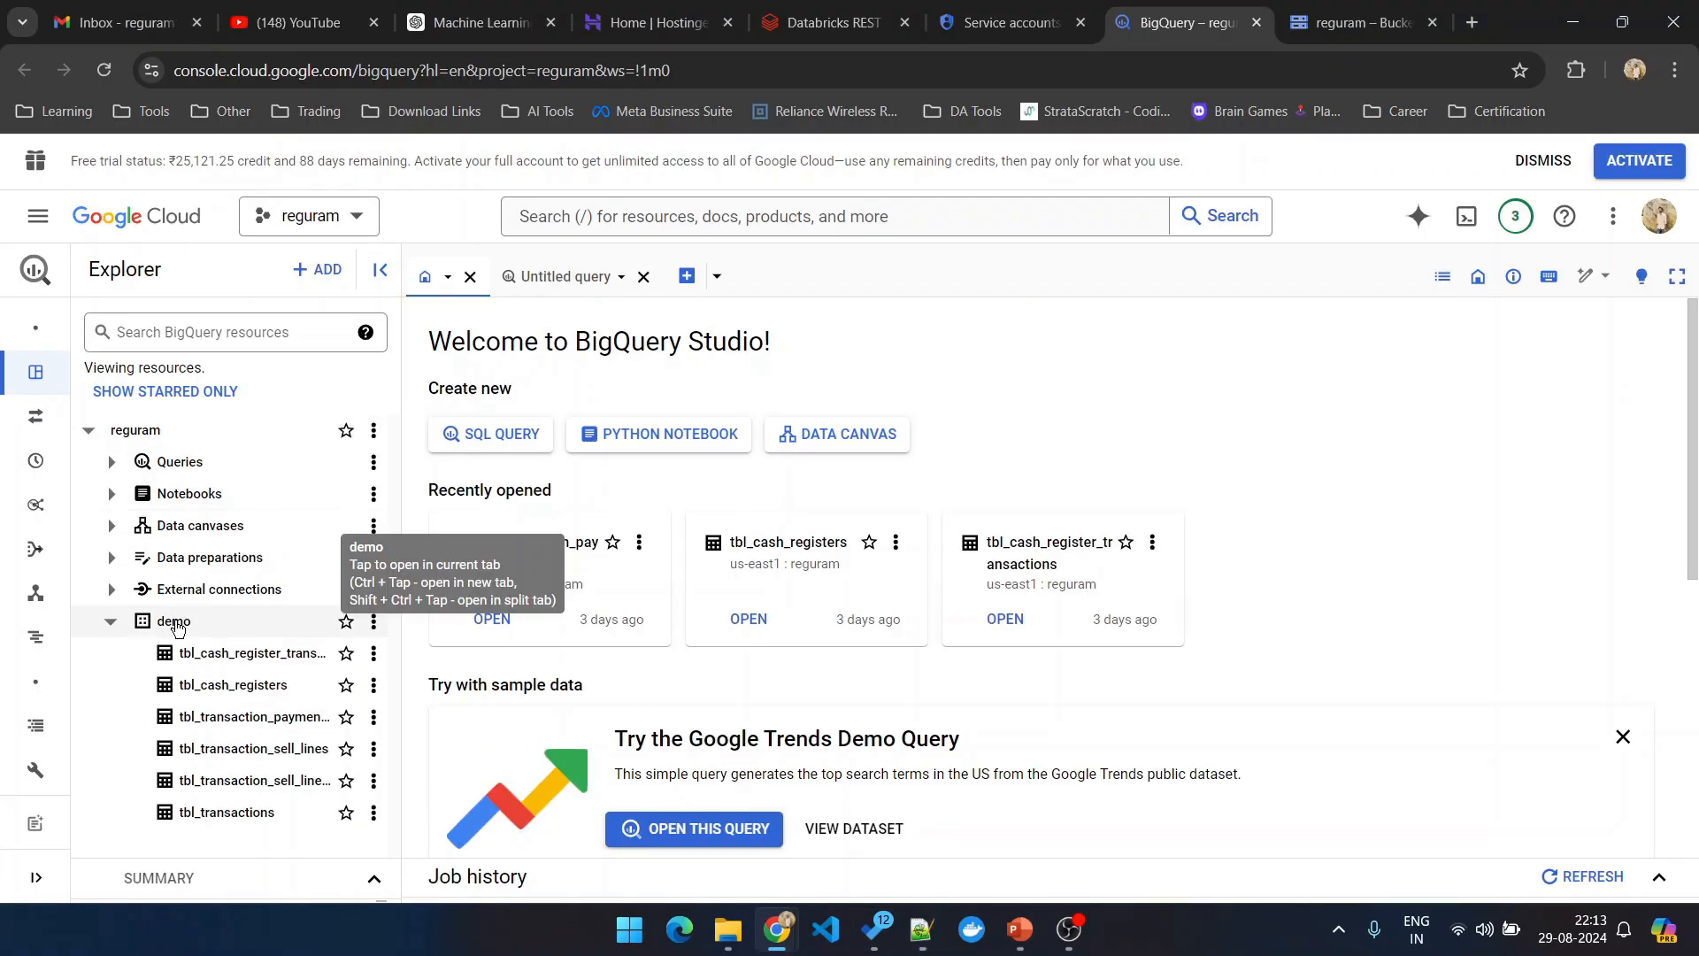
click(374, 430)
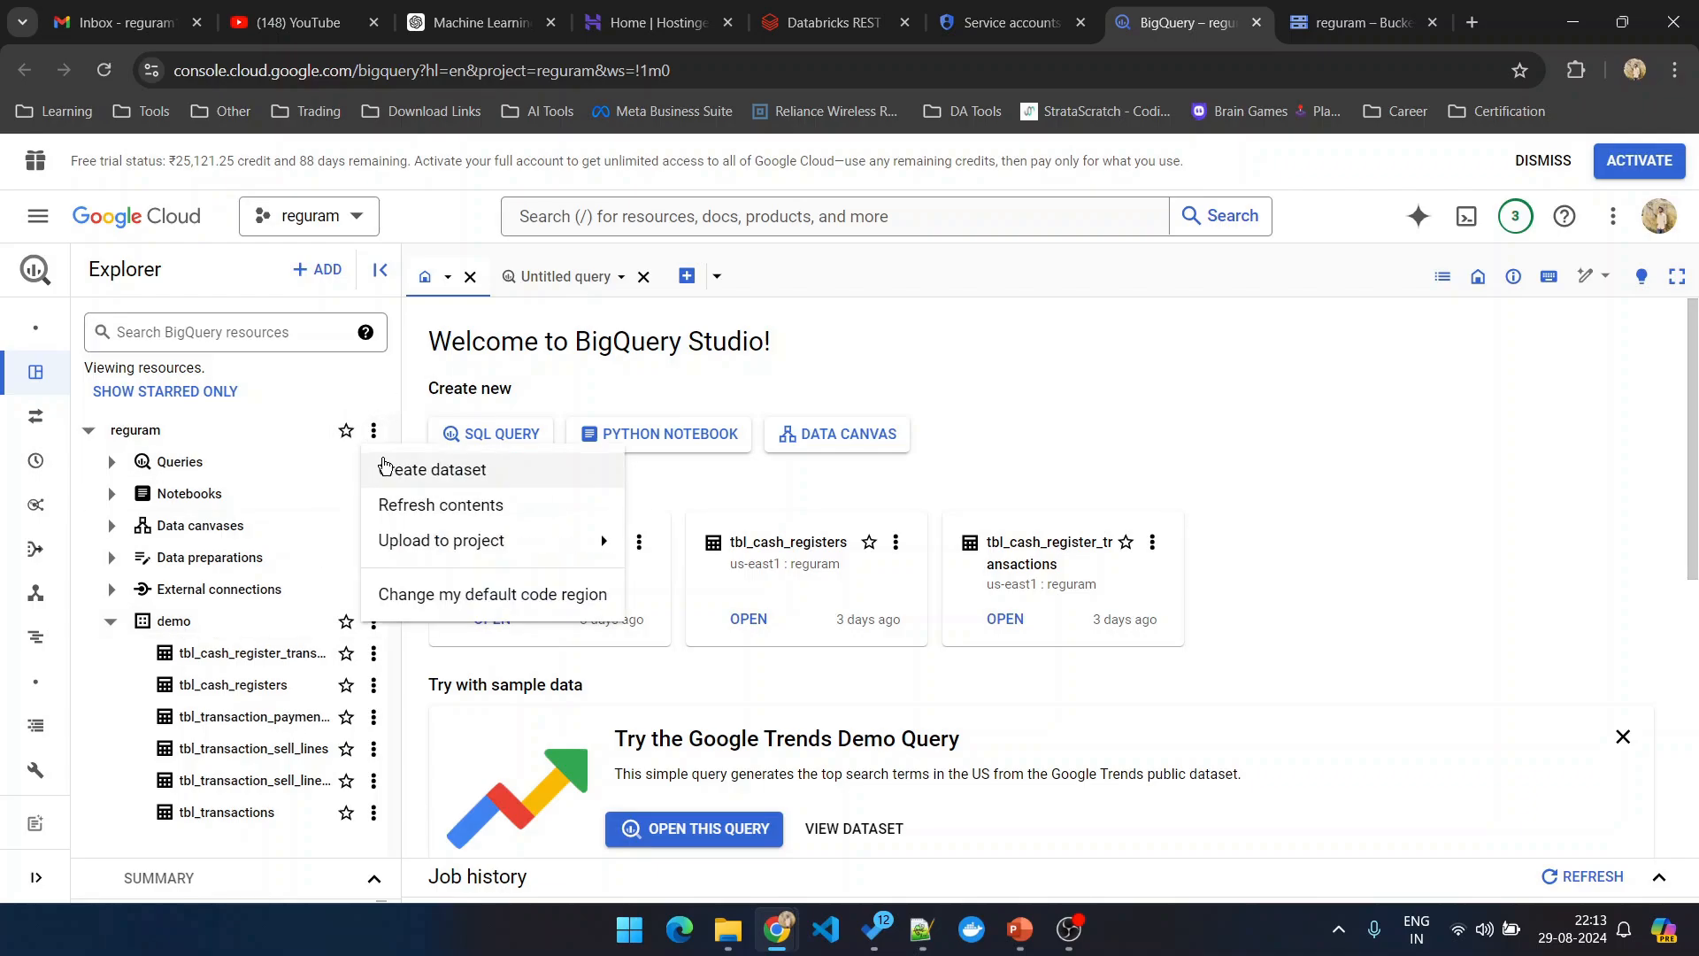
click(435, 505)
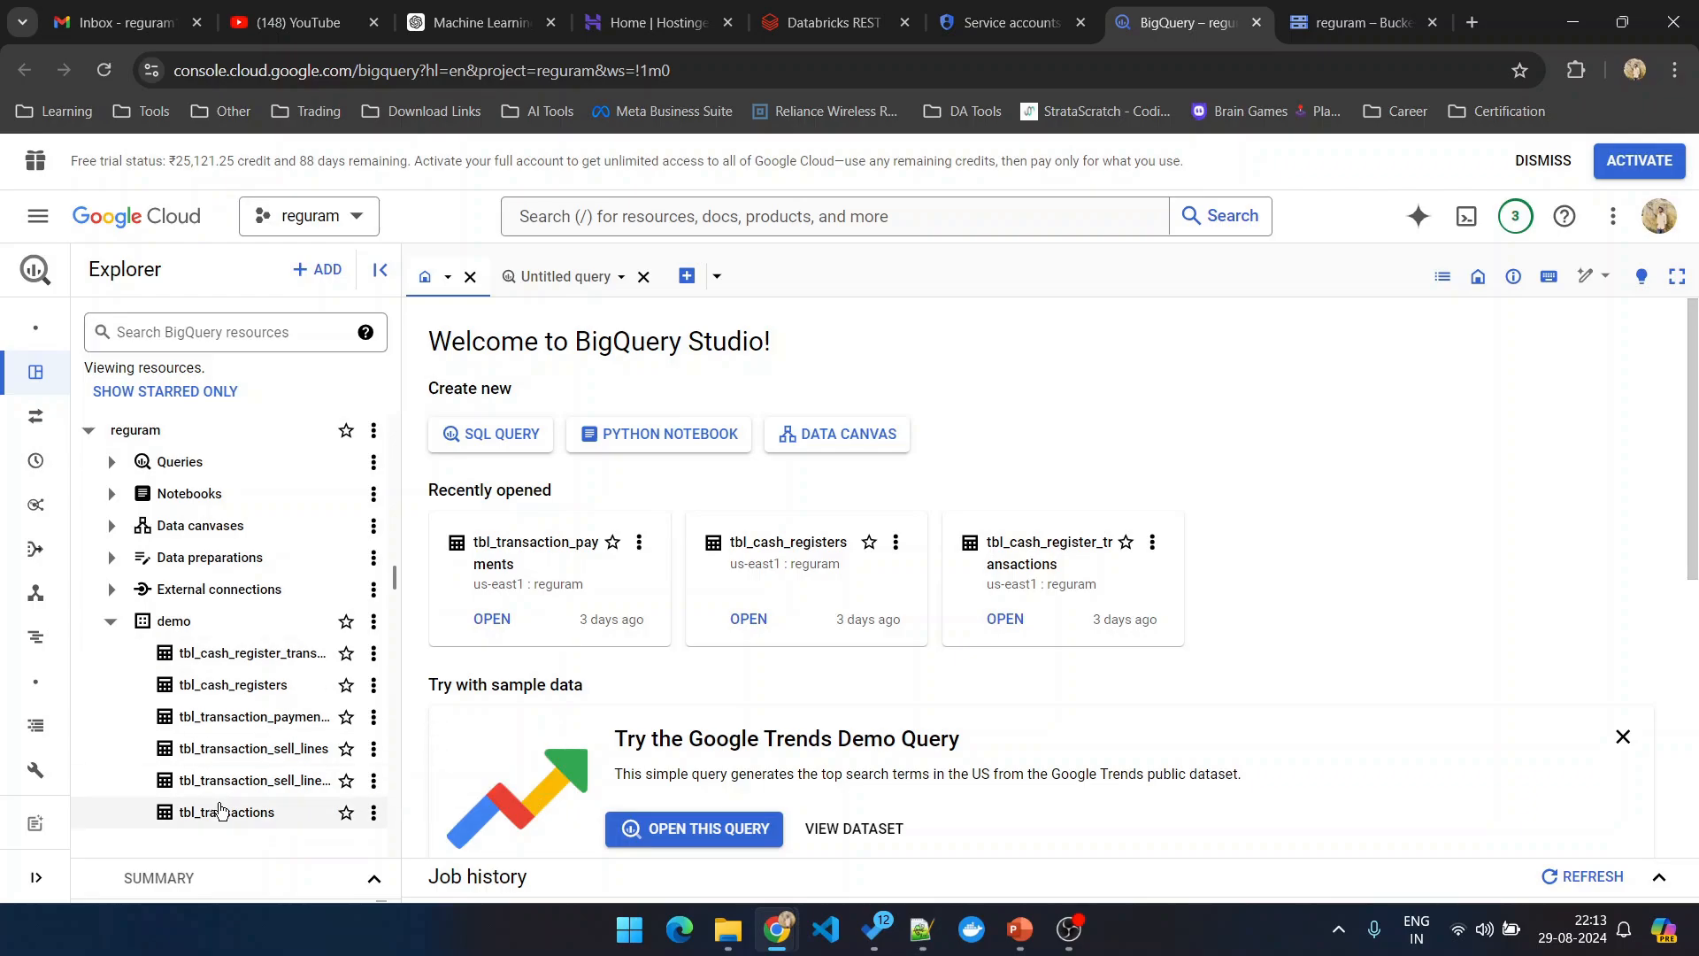
click(921, 929)
key(alt+Tab)
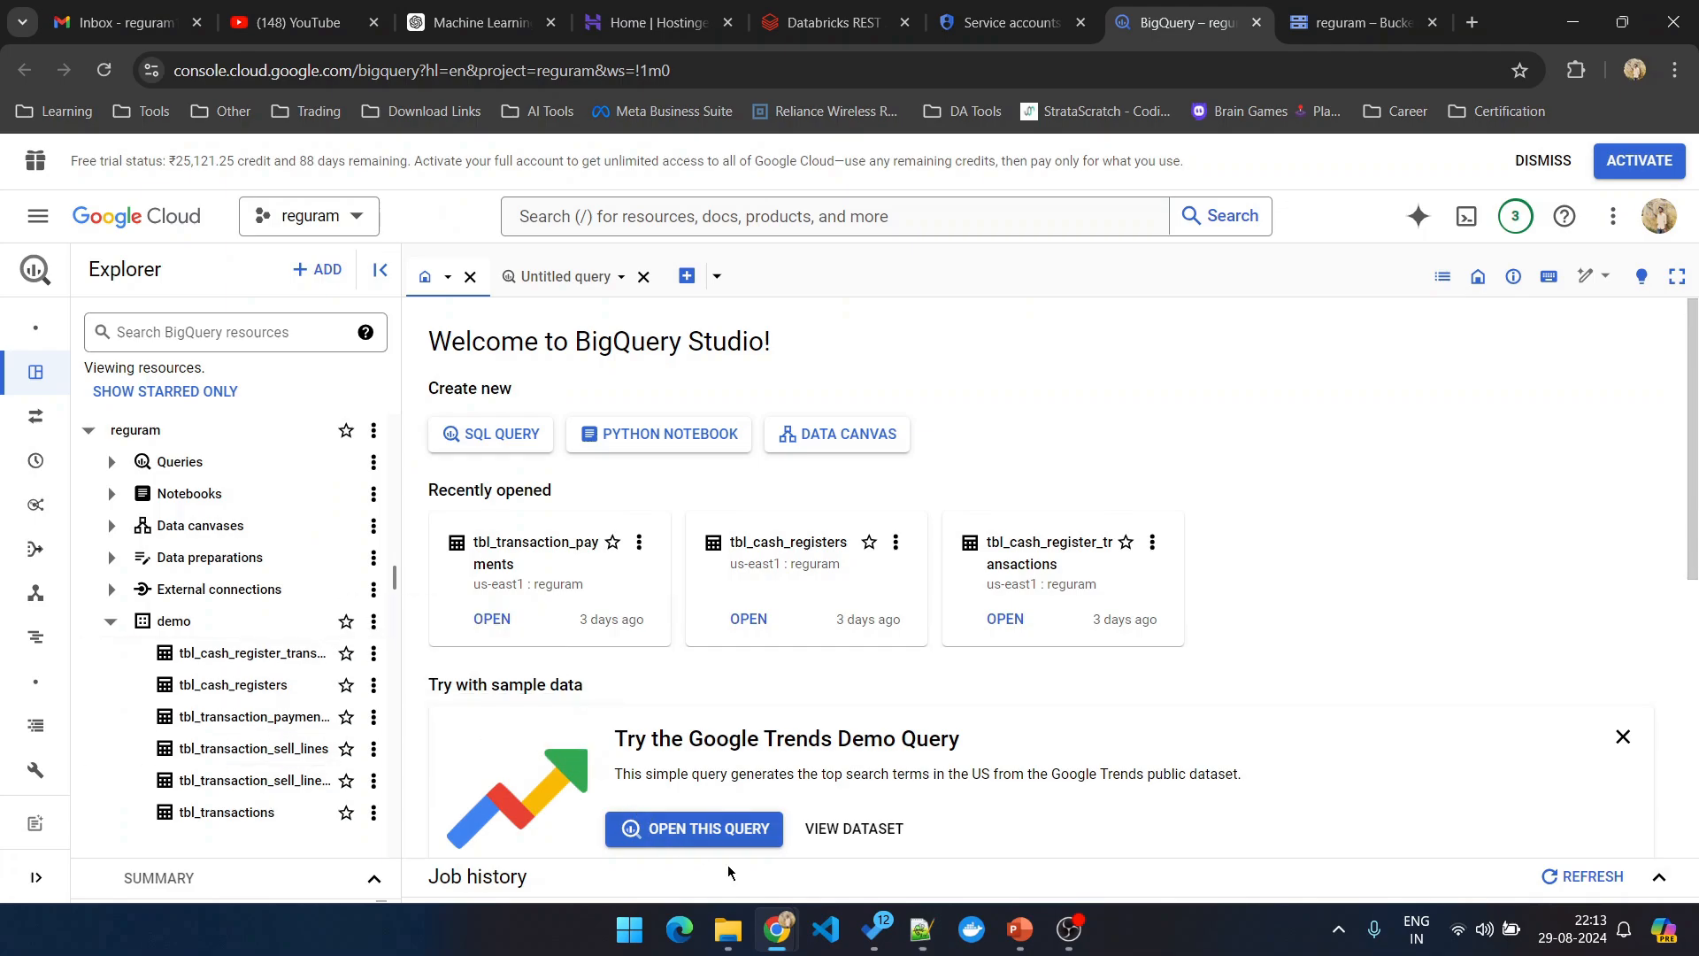
Step: Return to Informatica Data Integration and close dy_dynamic_test_job, discarding its unsaved changes
mouse_move(776, 938)
click(876, 823)
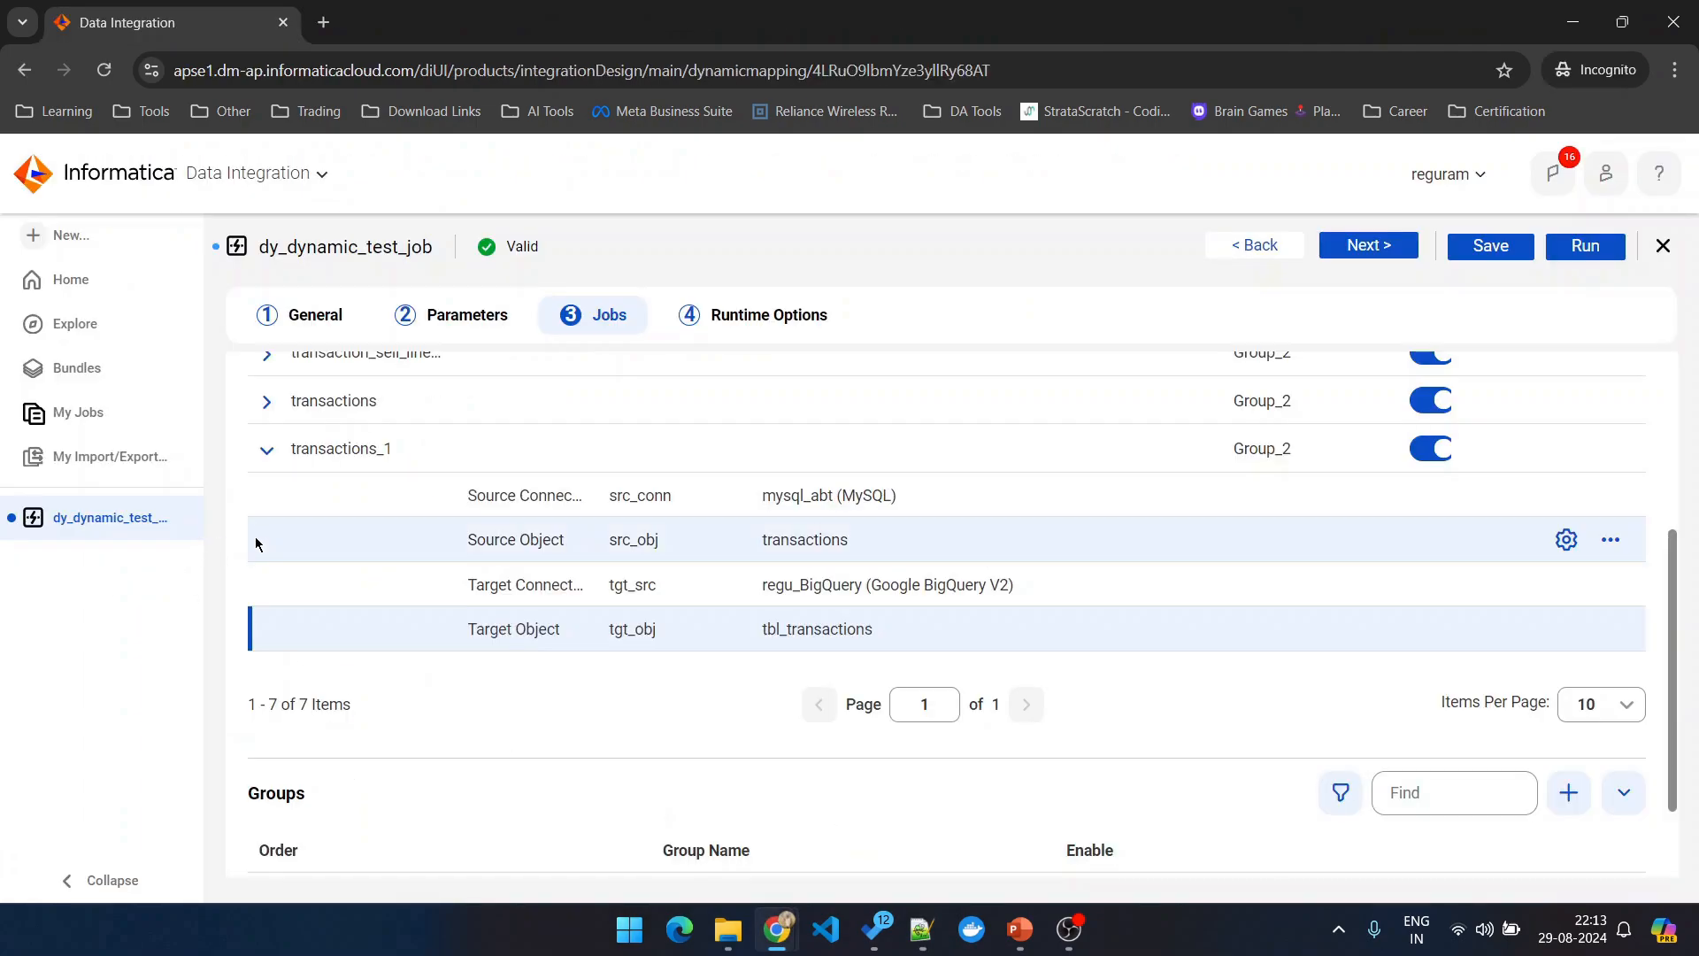
click(188, 517)
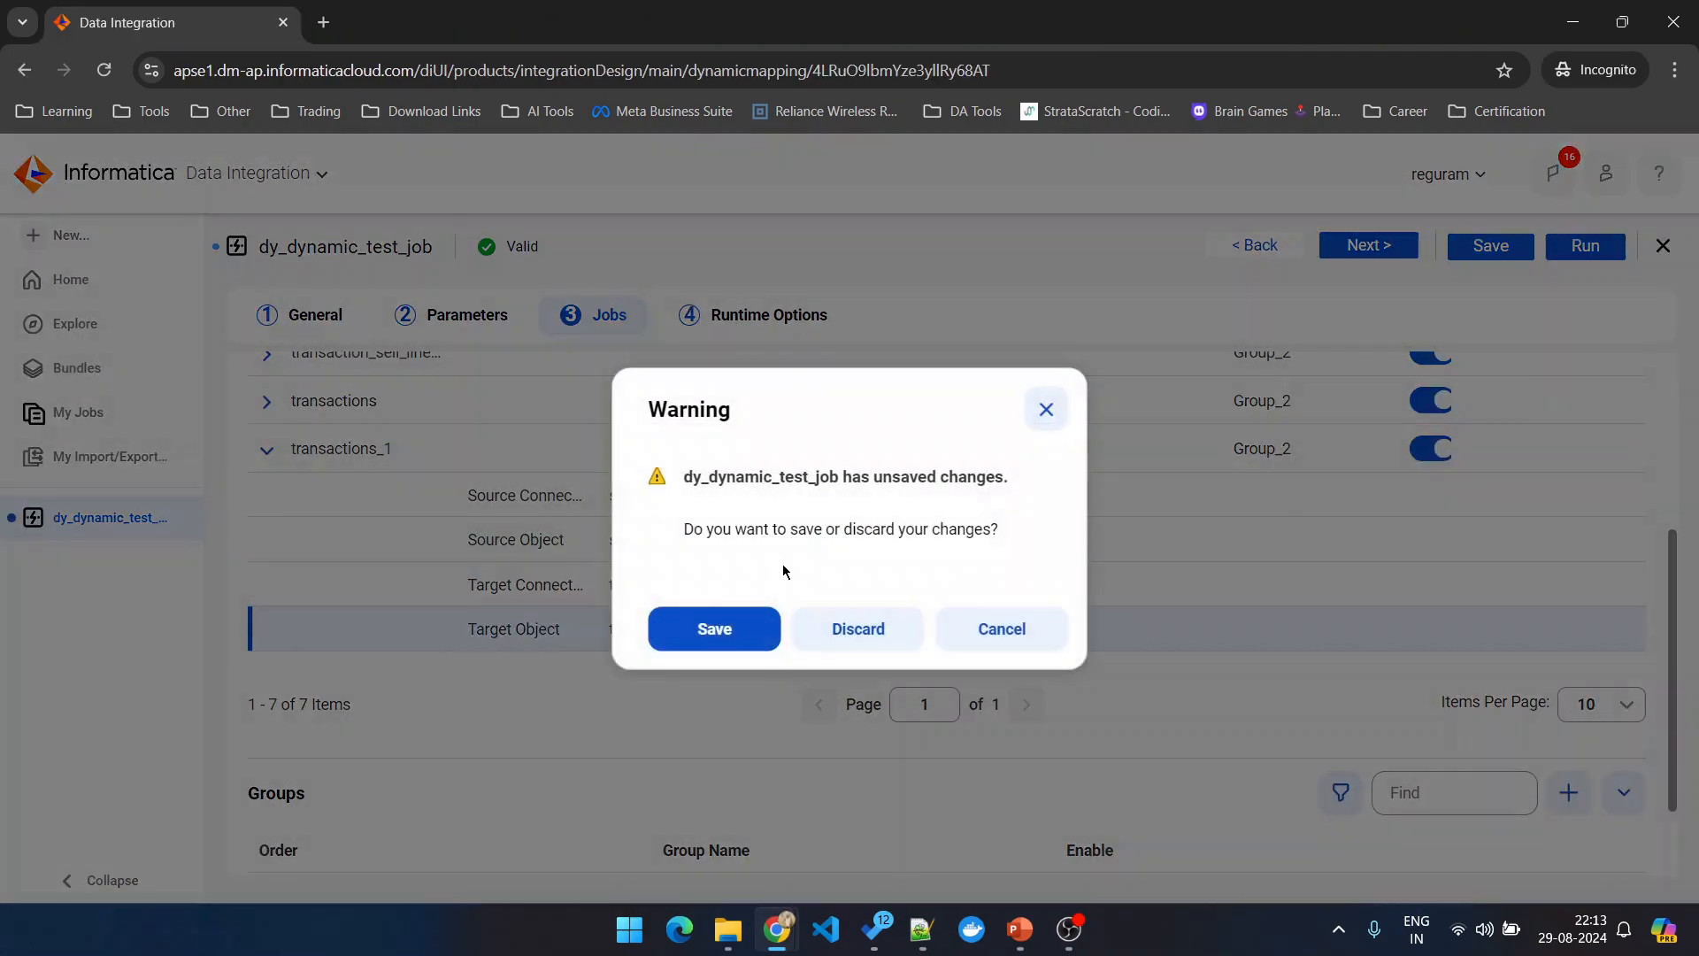
click(829, 627)
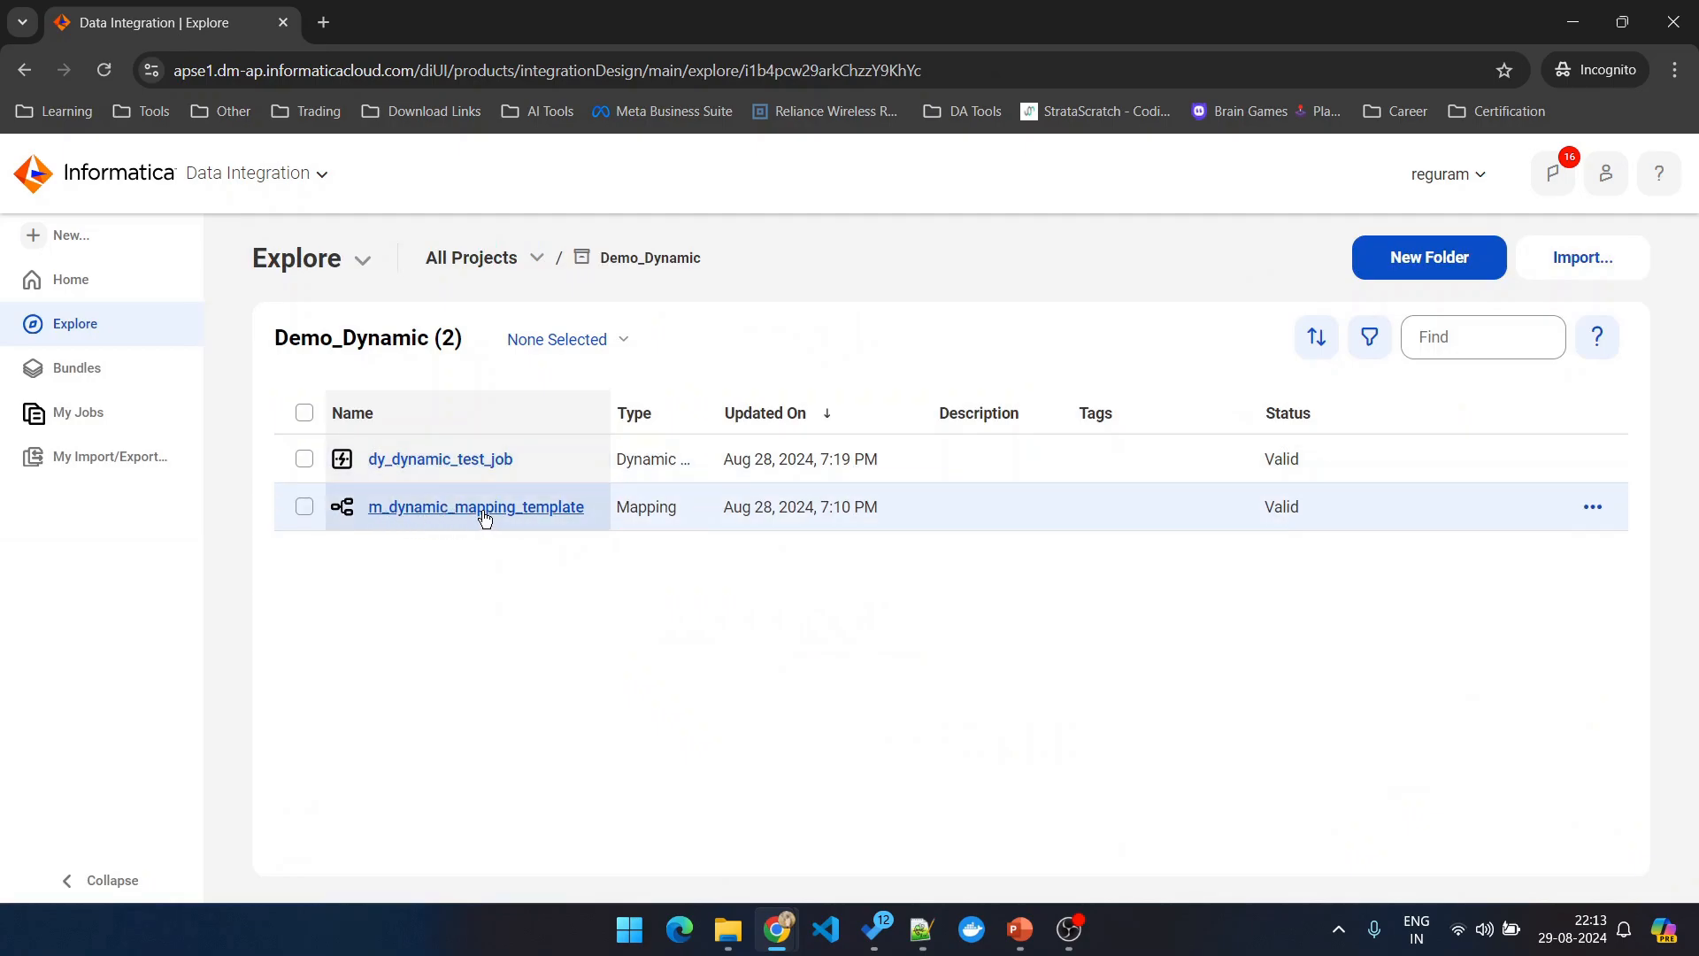
Step: Open m_dynamic_mapping_template and display the Target transformation's target details in maximized properties
click(485, 508)
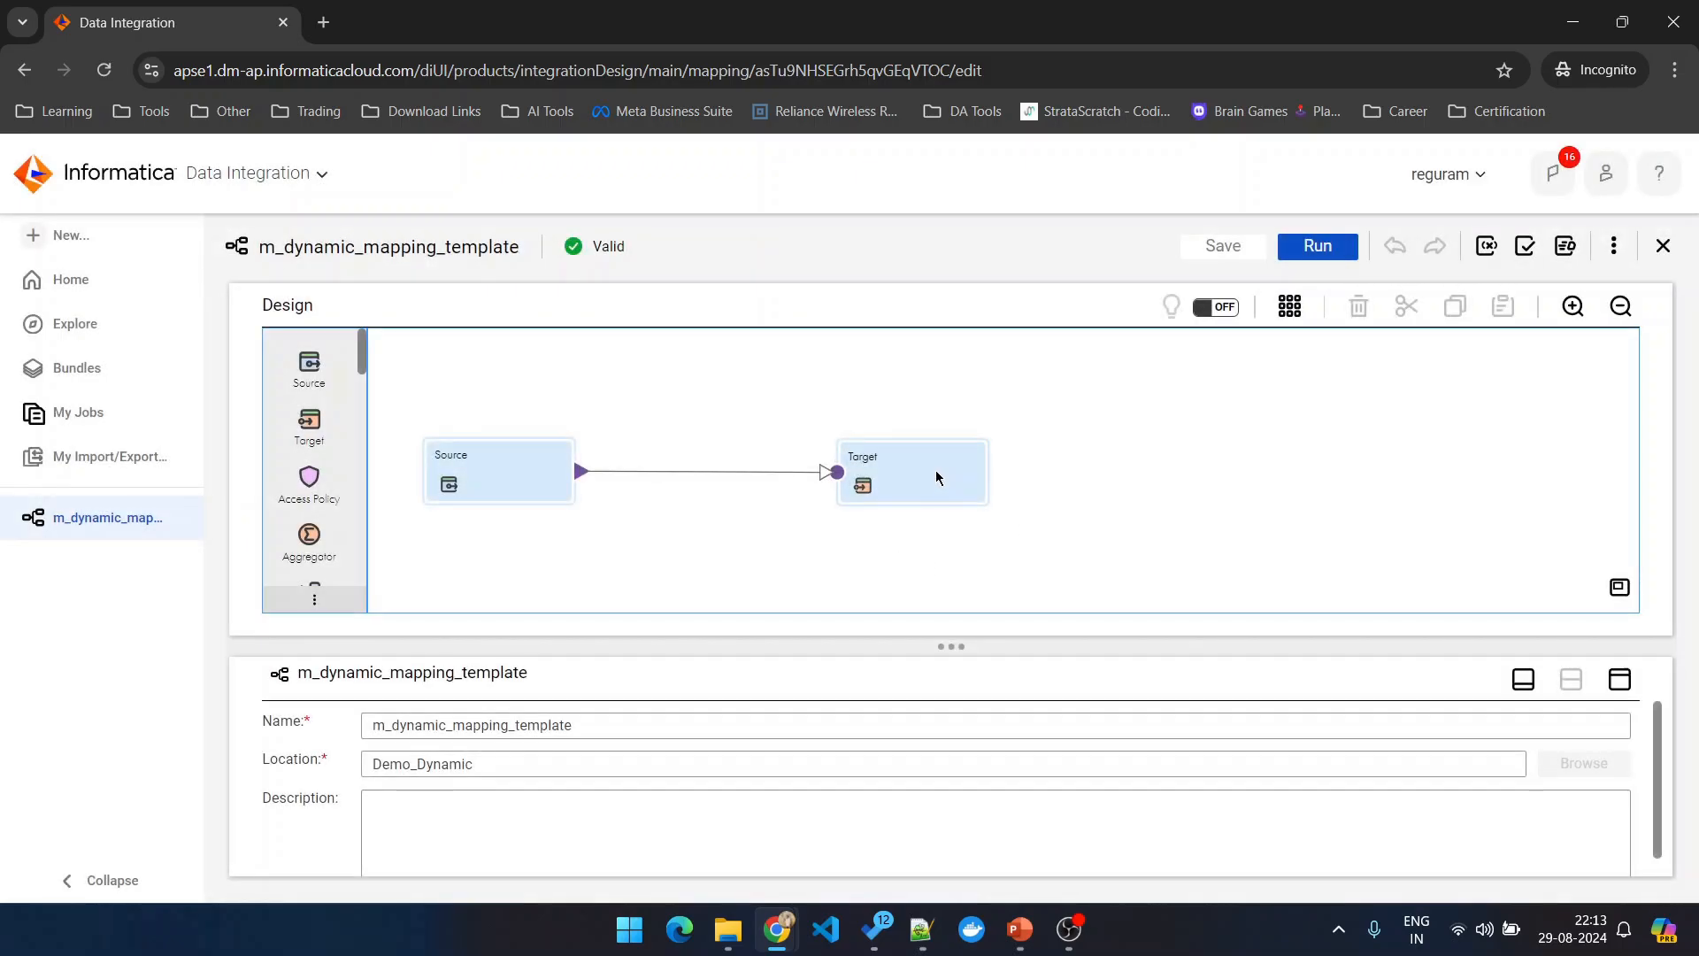
click(874, 481)
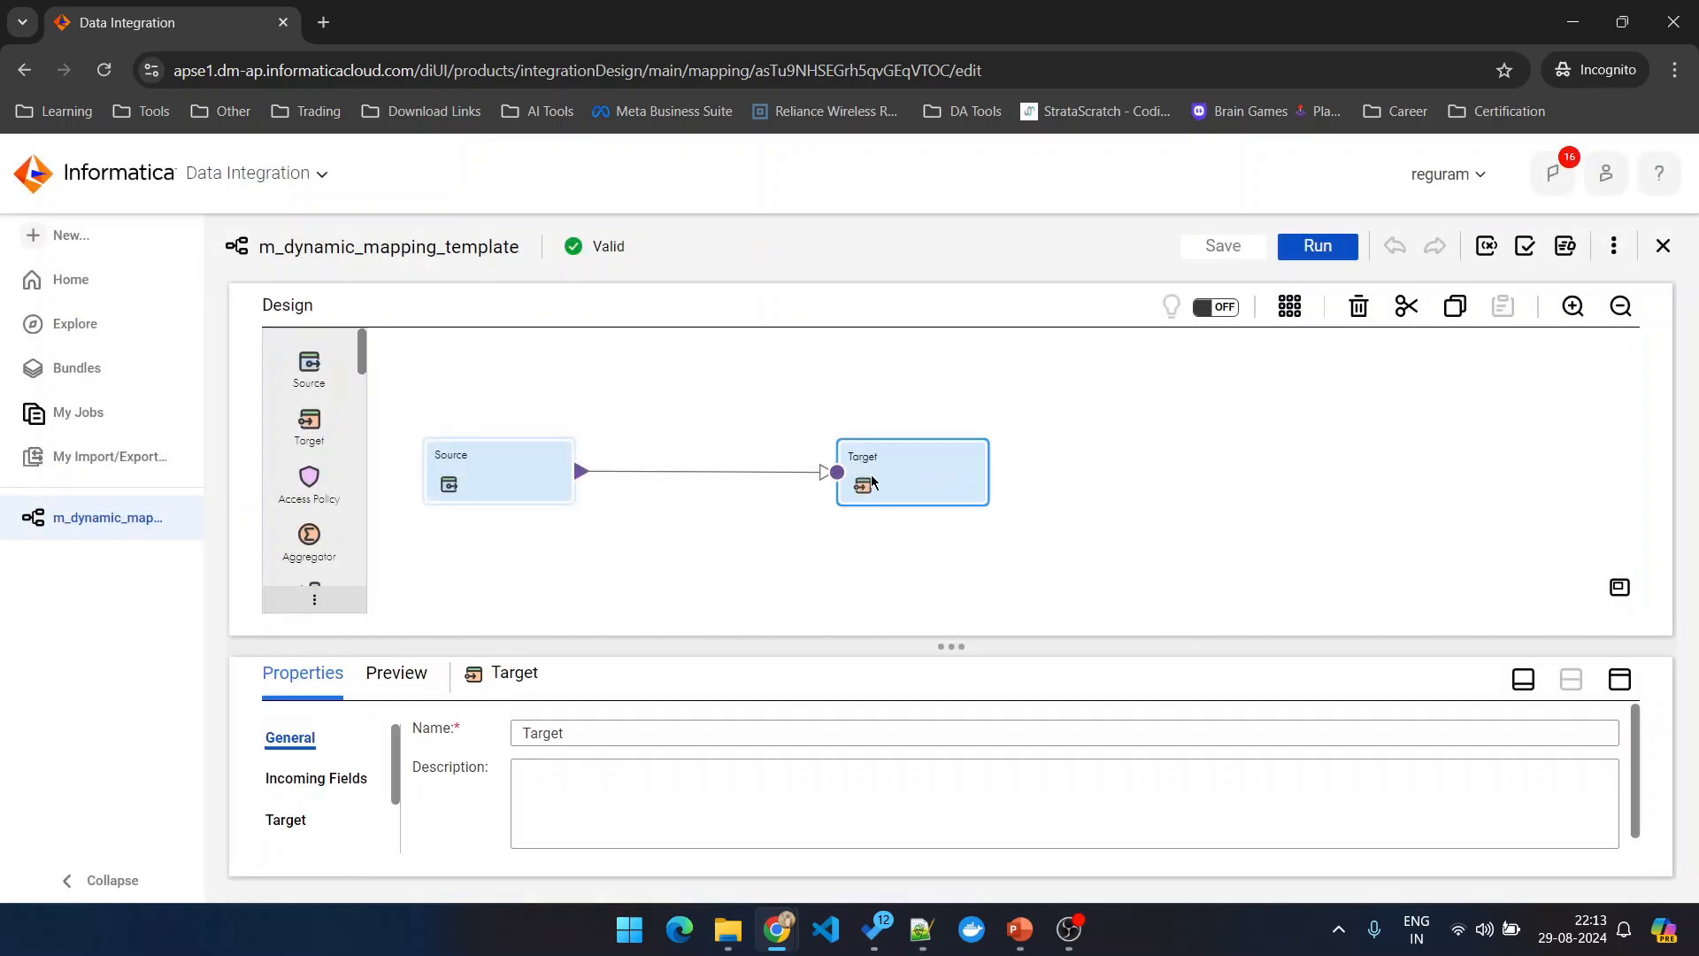
click(1619, 679)
click(286, 446)
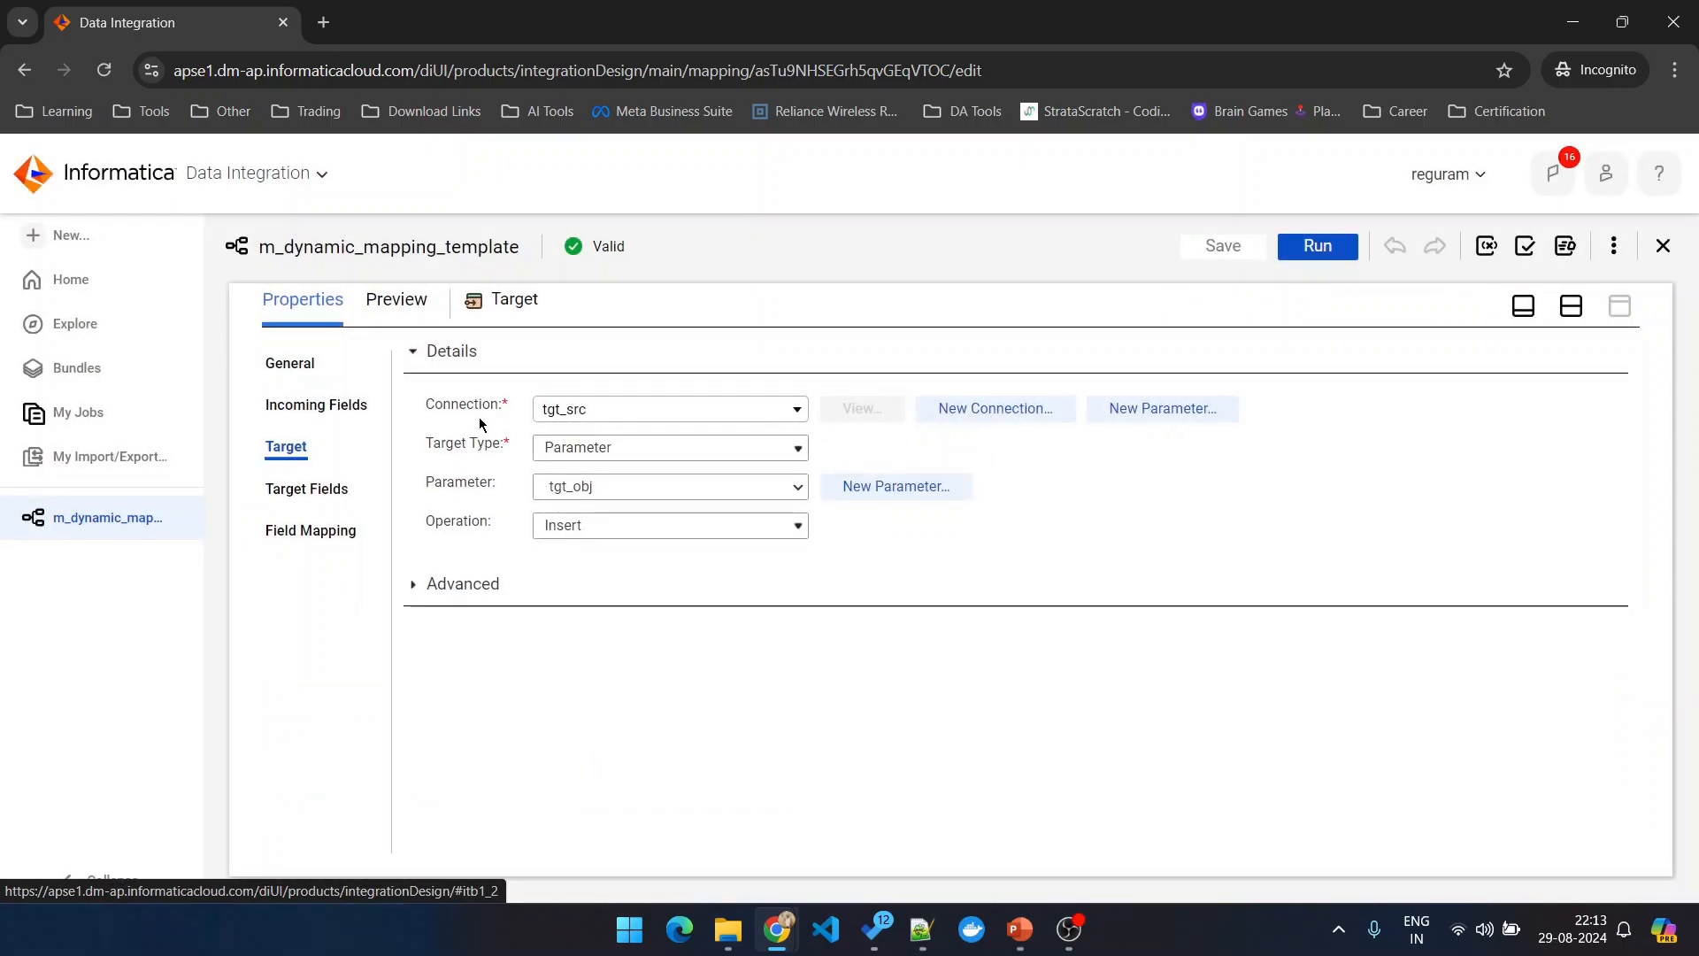
Step: Set the target connection to regu_BigQuery (Google BigQuery V2) and the target type to Single Object
click(571, 413)
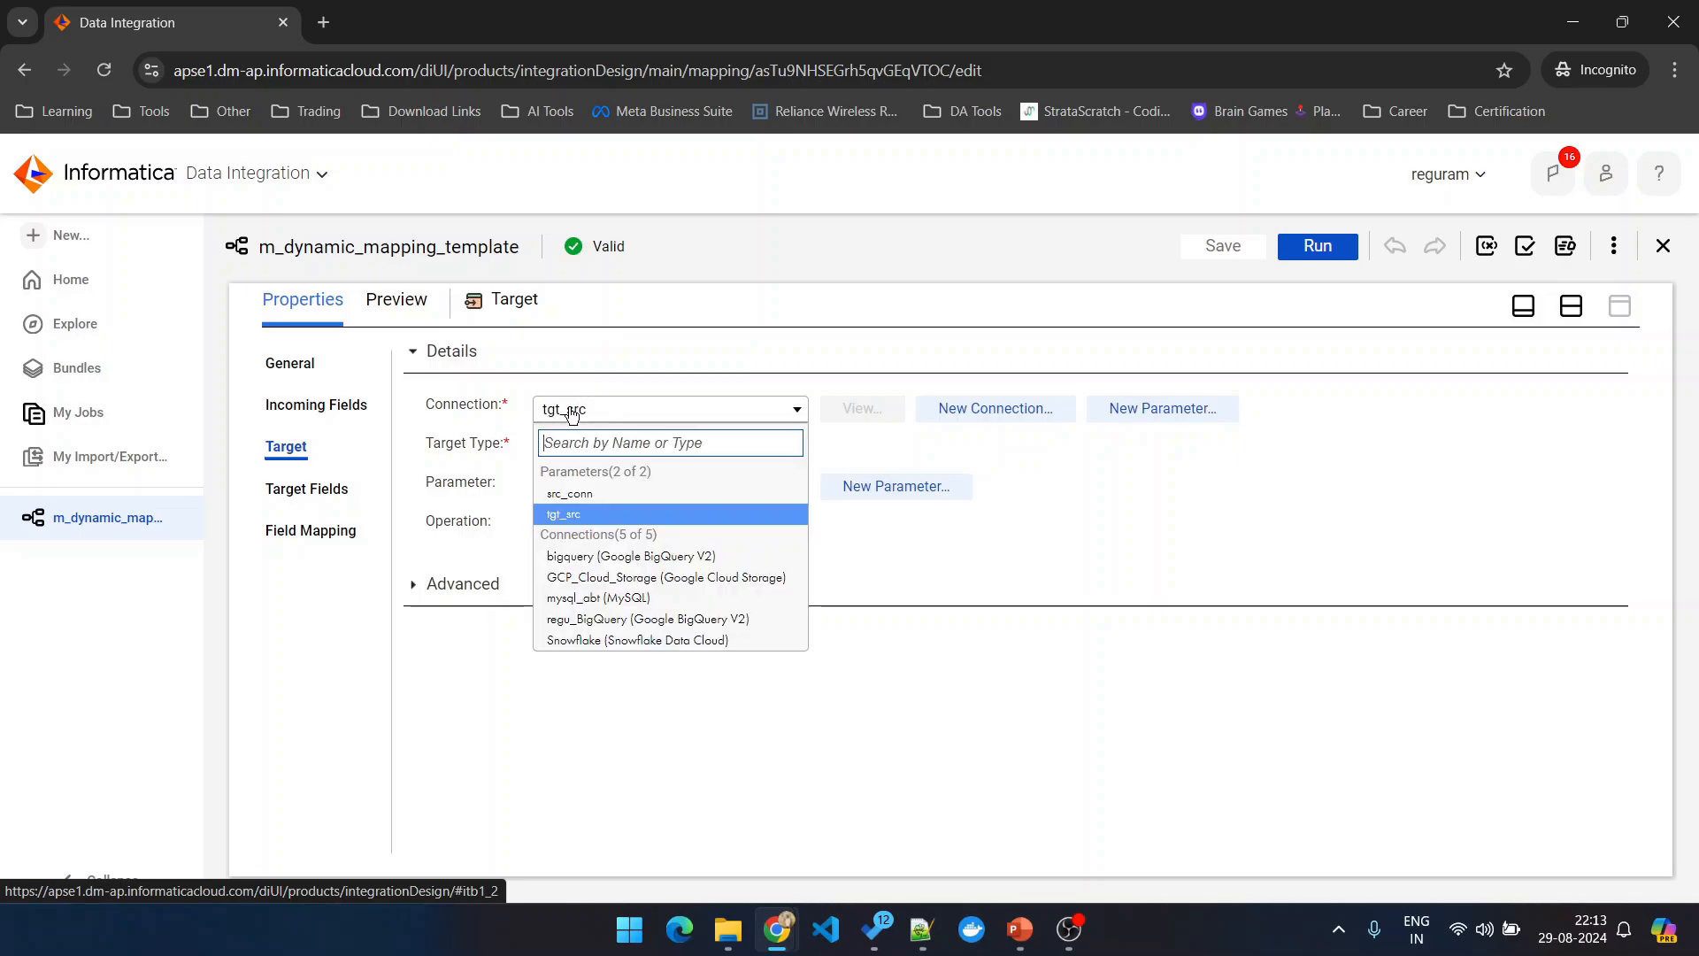
click(605, 620)
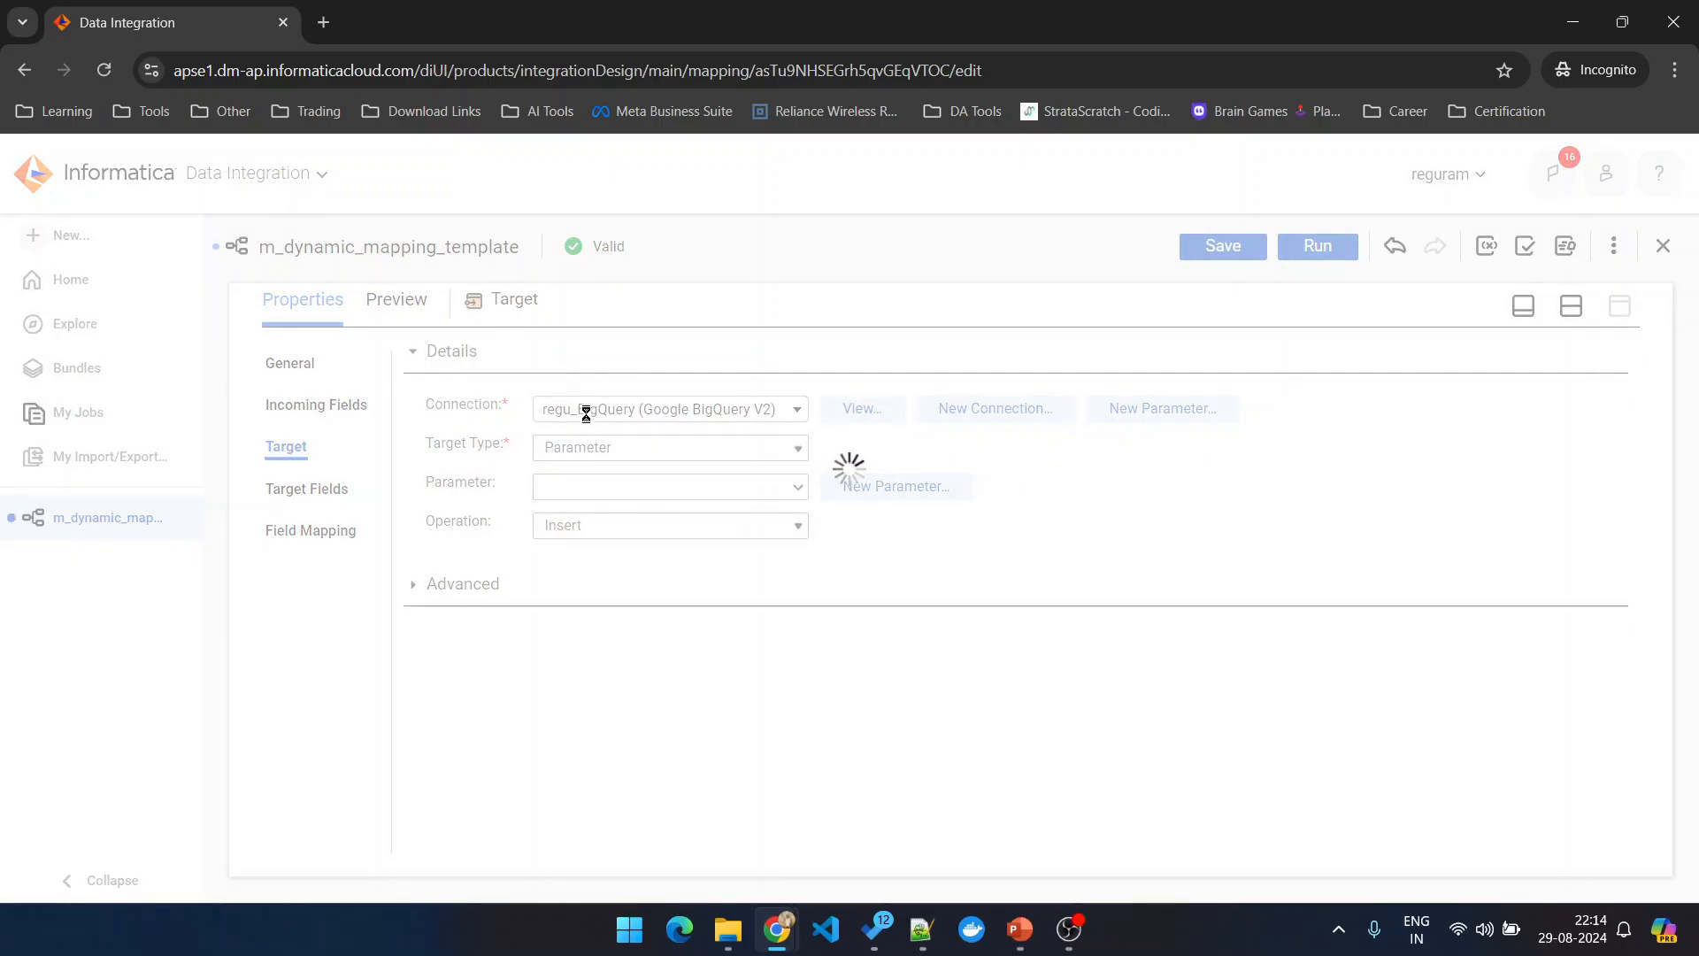
click(599, 449)
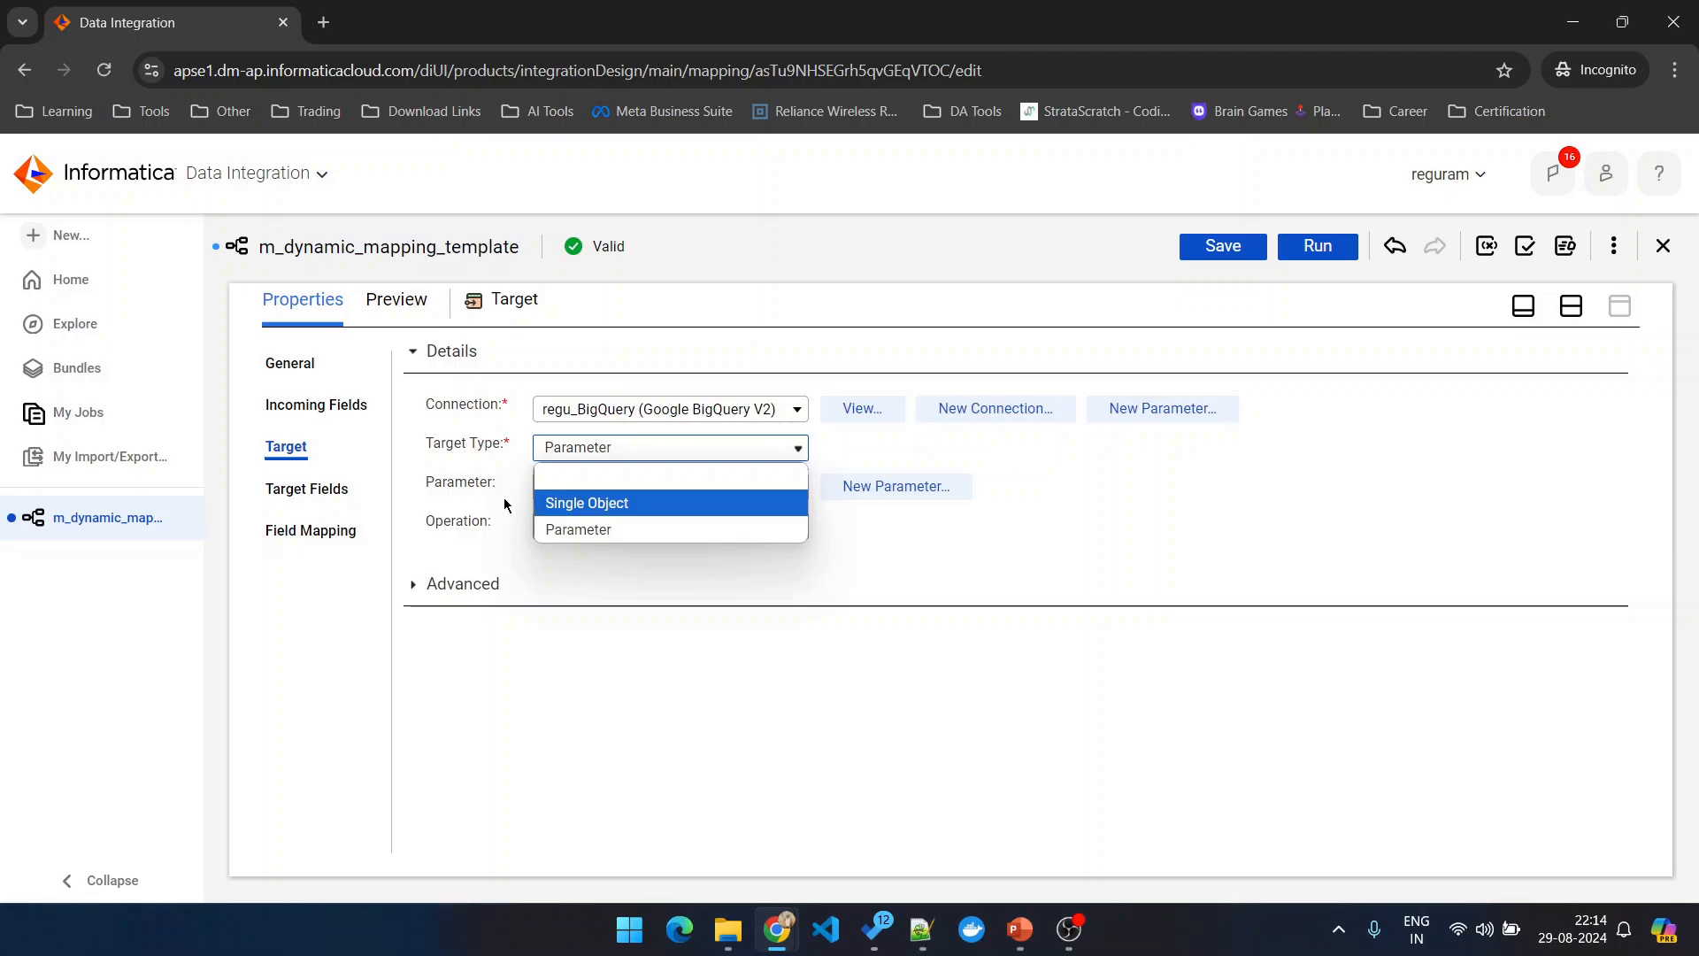
click(576, 510)
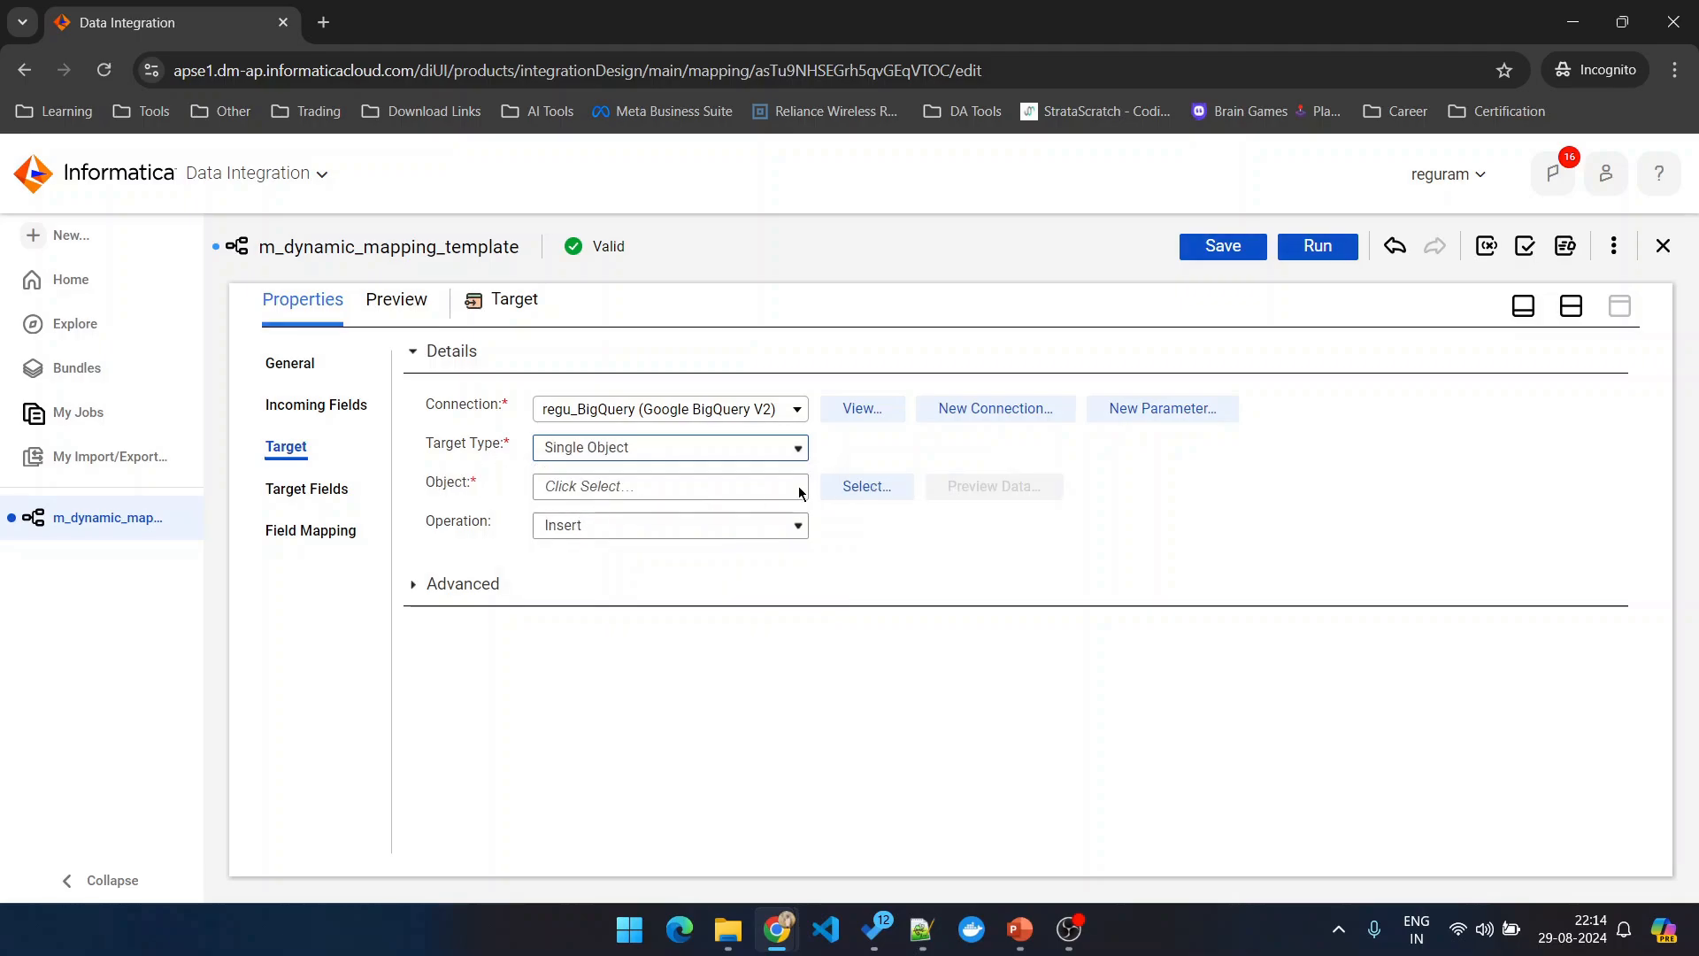
Step: Open the target object selection, pick the existing tbl_transactions table in the demo package and copy its name
click(843, 485)
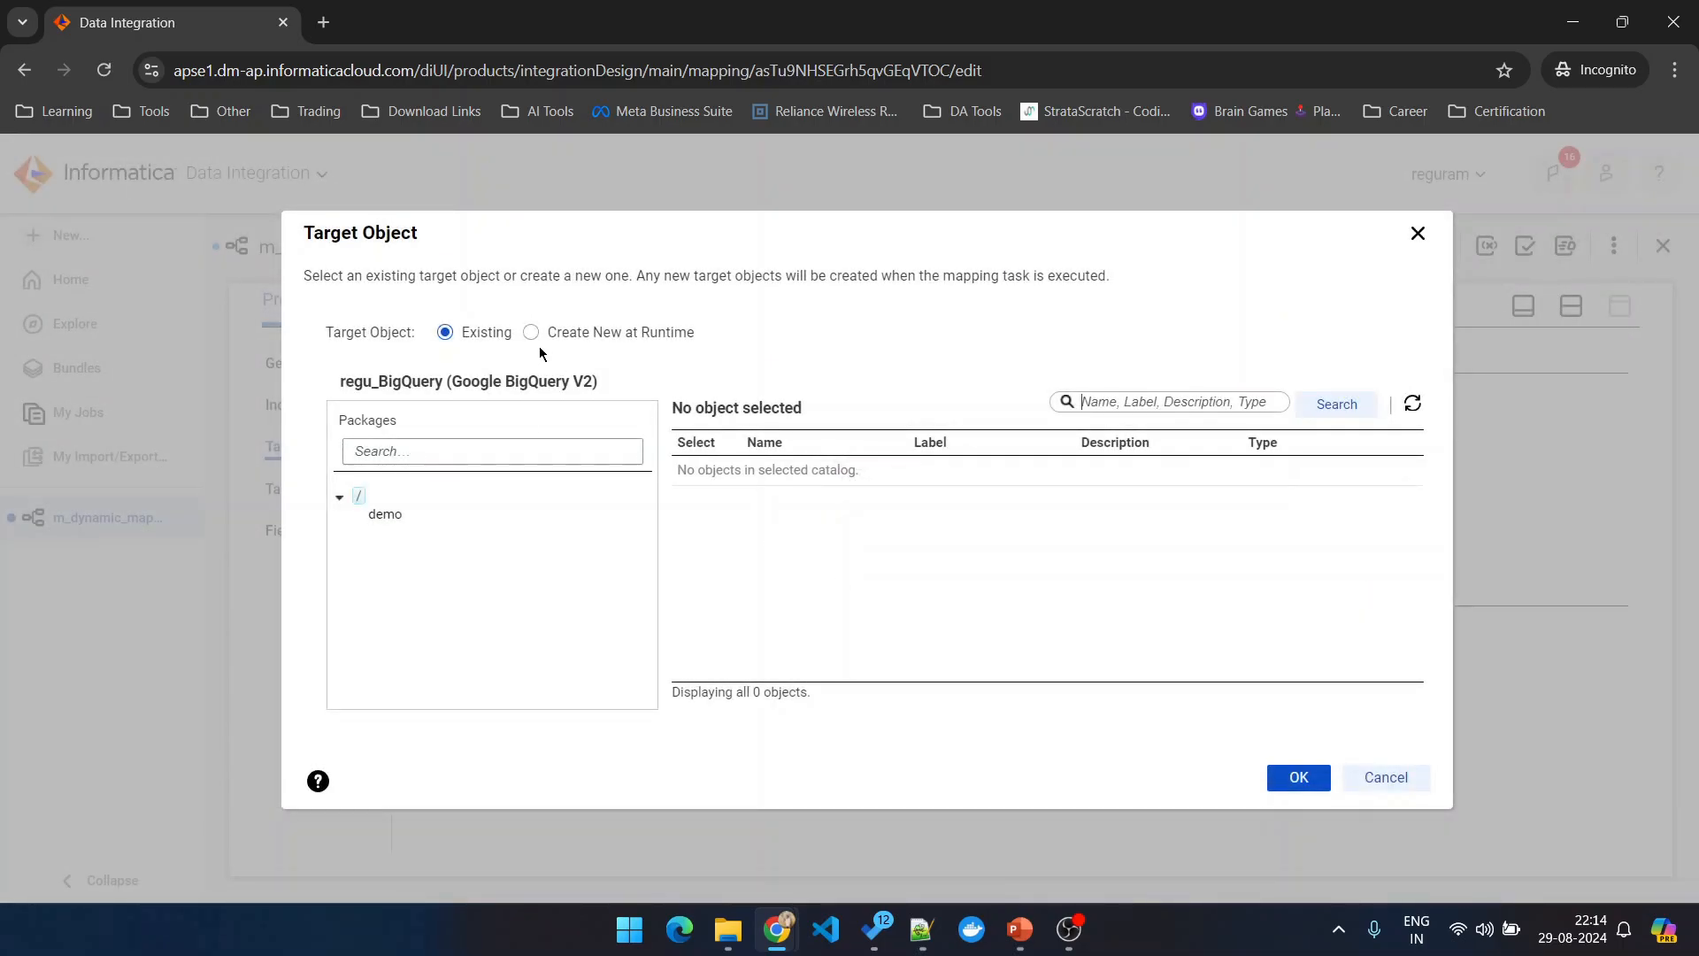
click(531, 334)
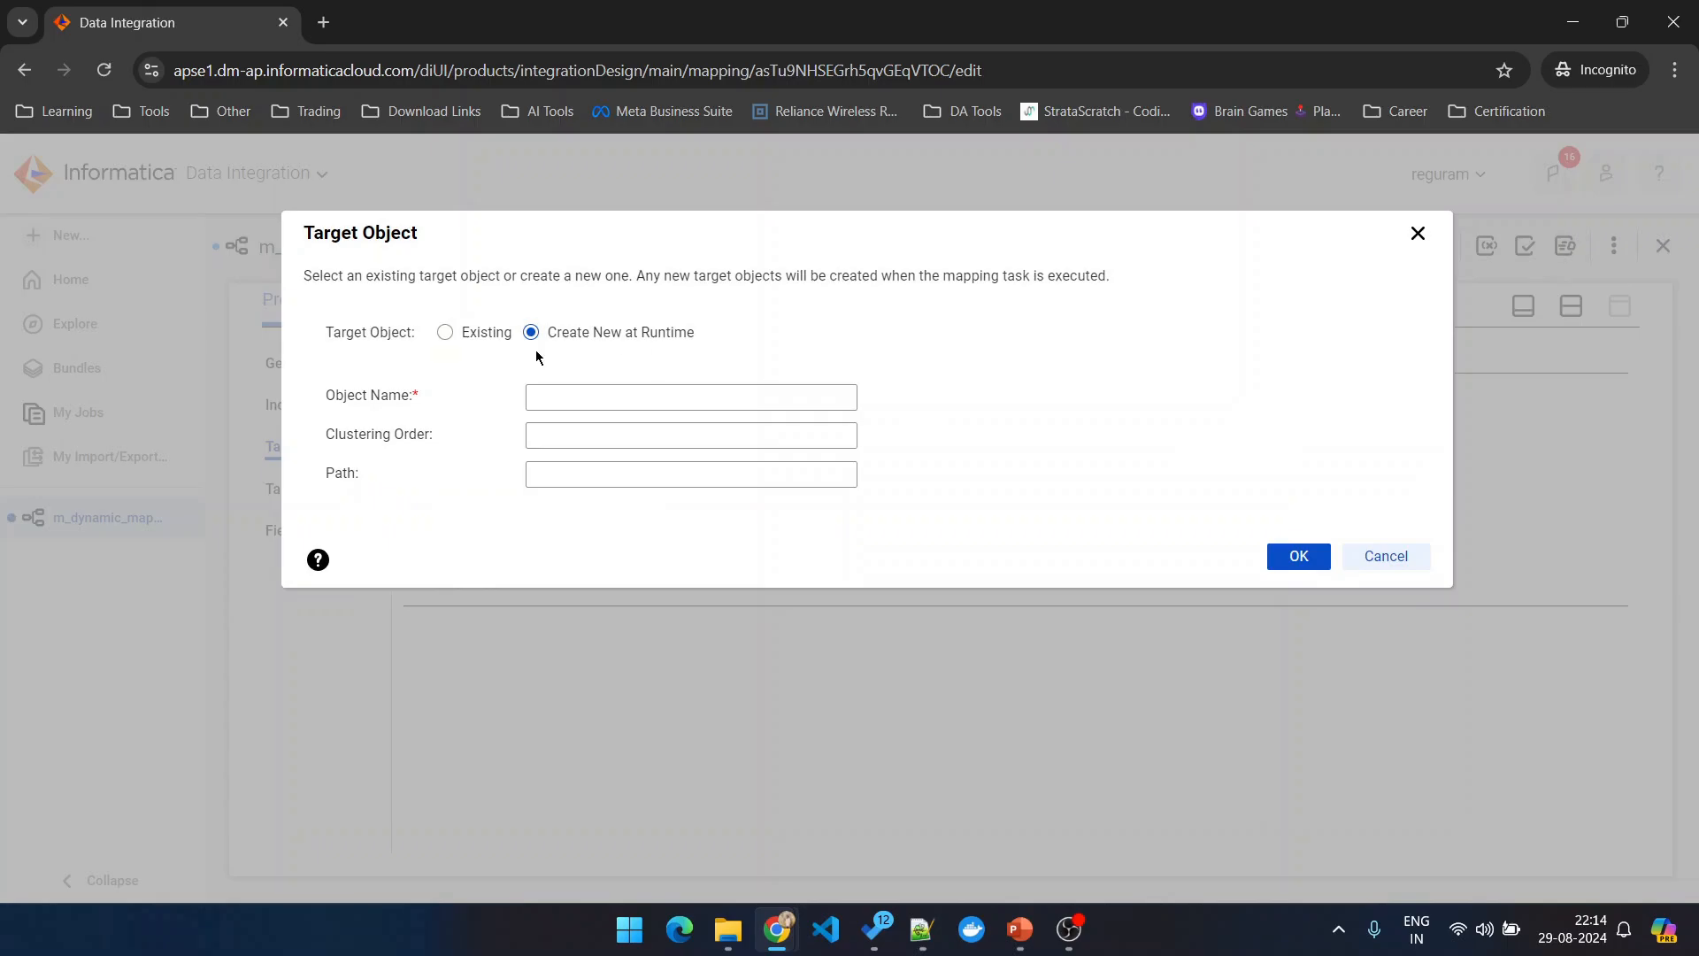
click(486, 334)
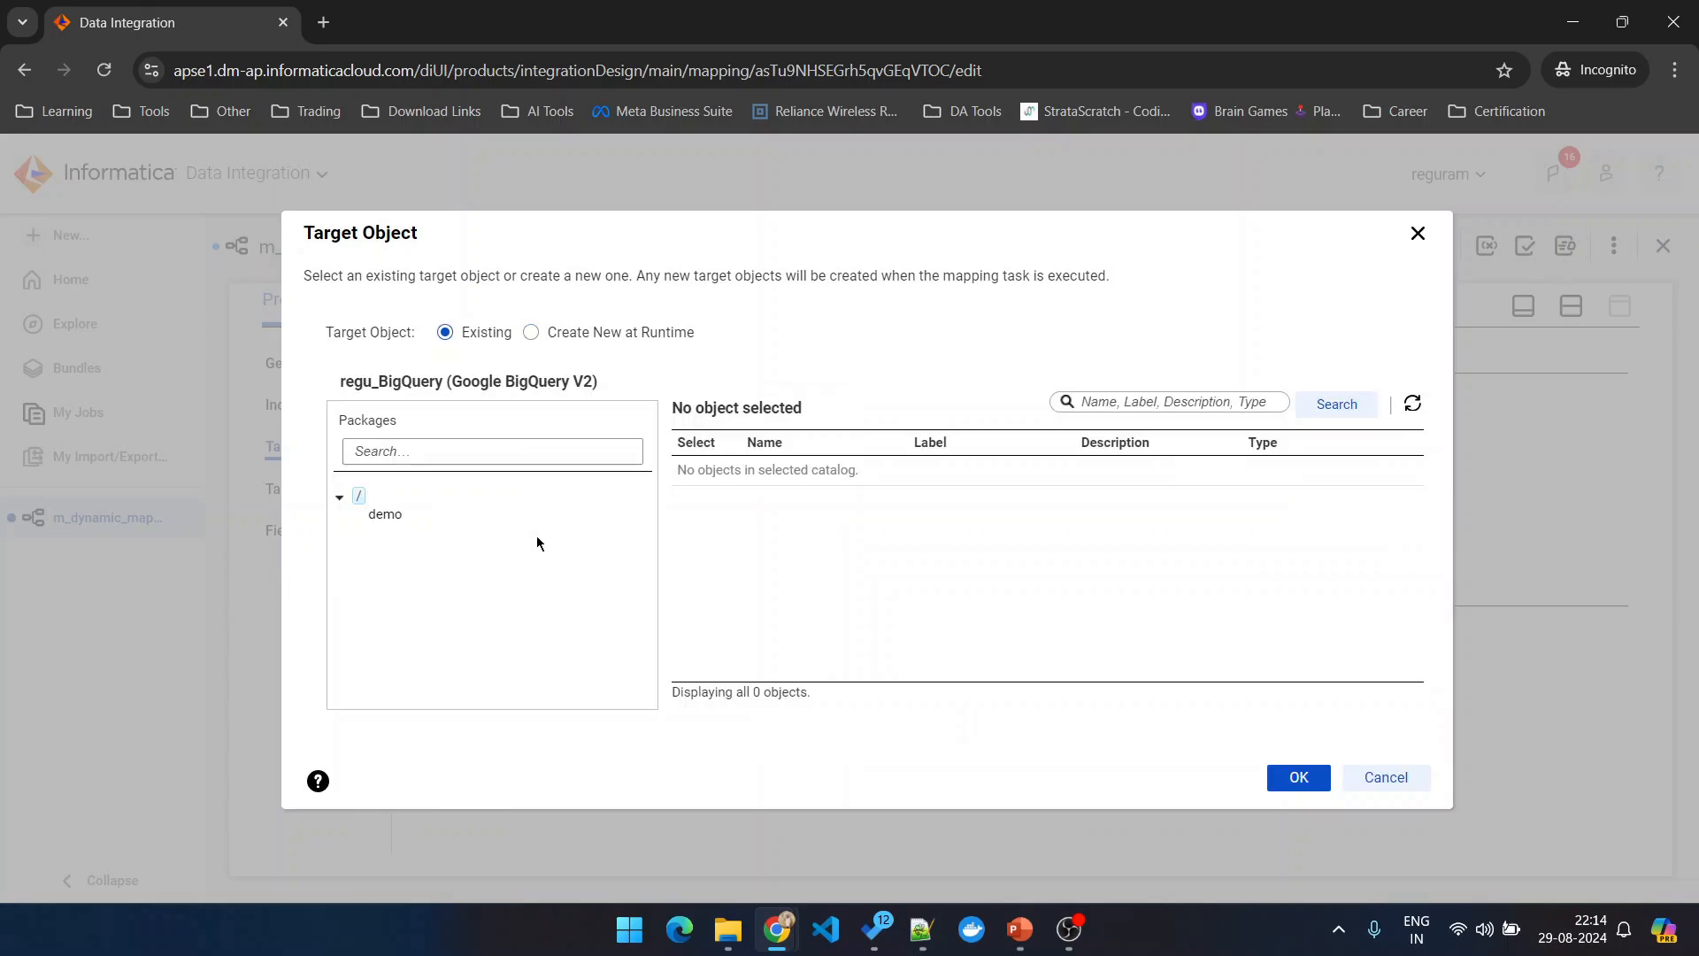
click(387, 522)
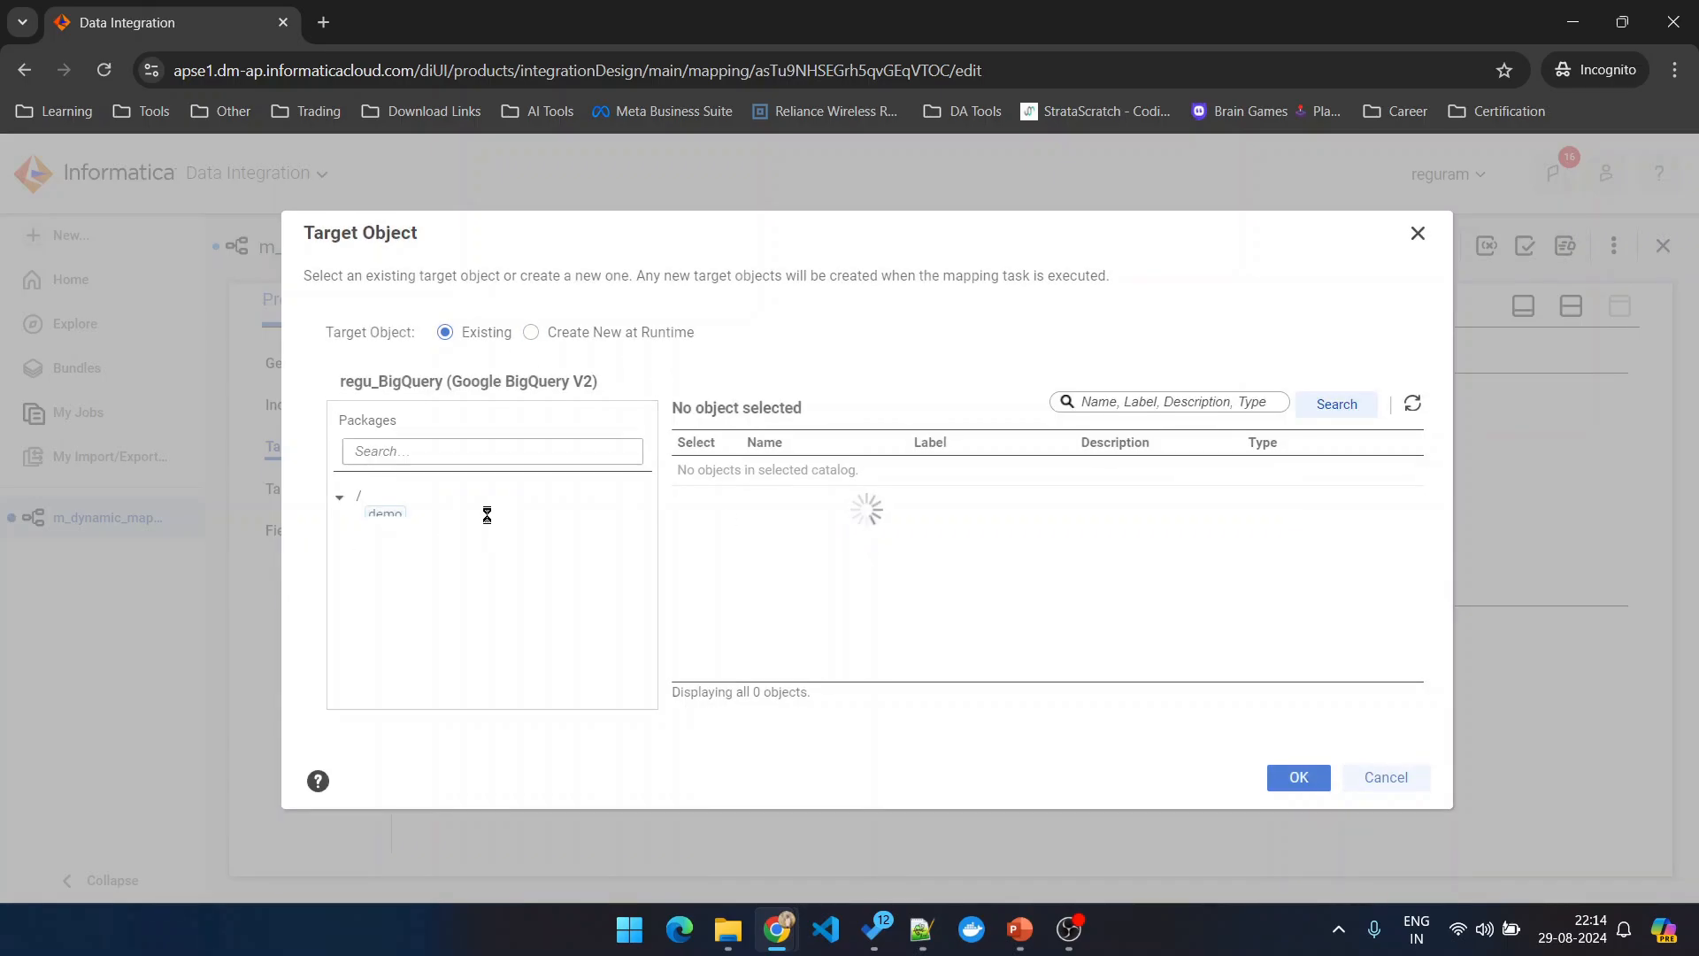
click(706, 654)
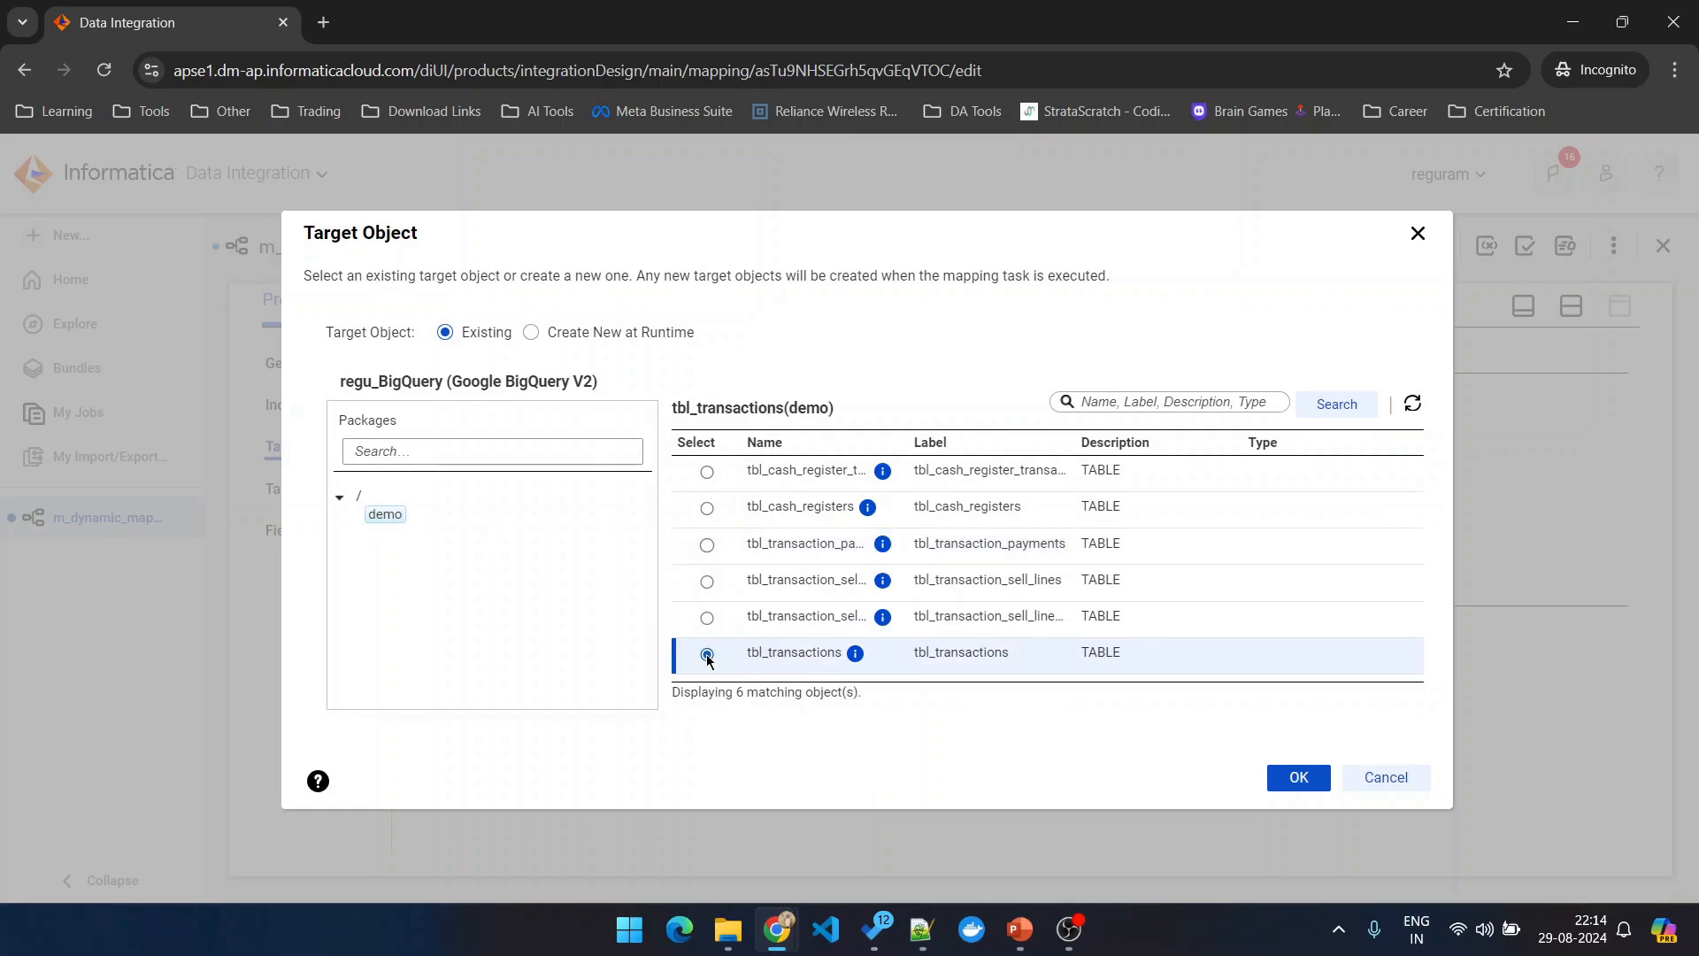
right_click(747, 408)
double_click(725, 408)
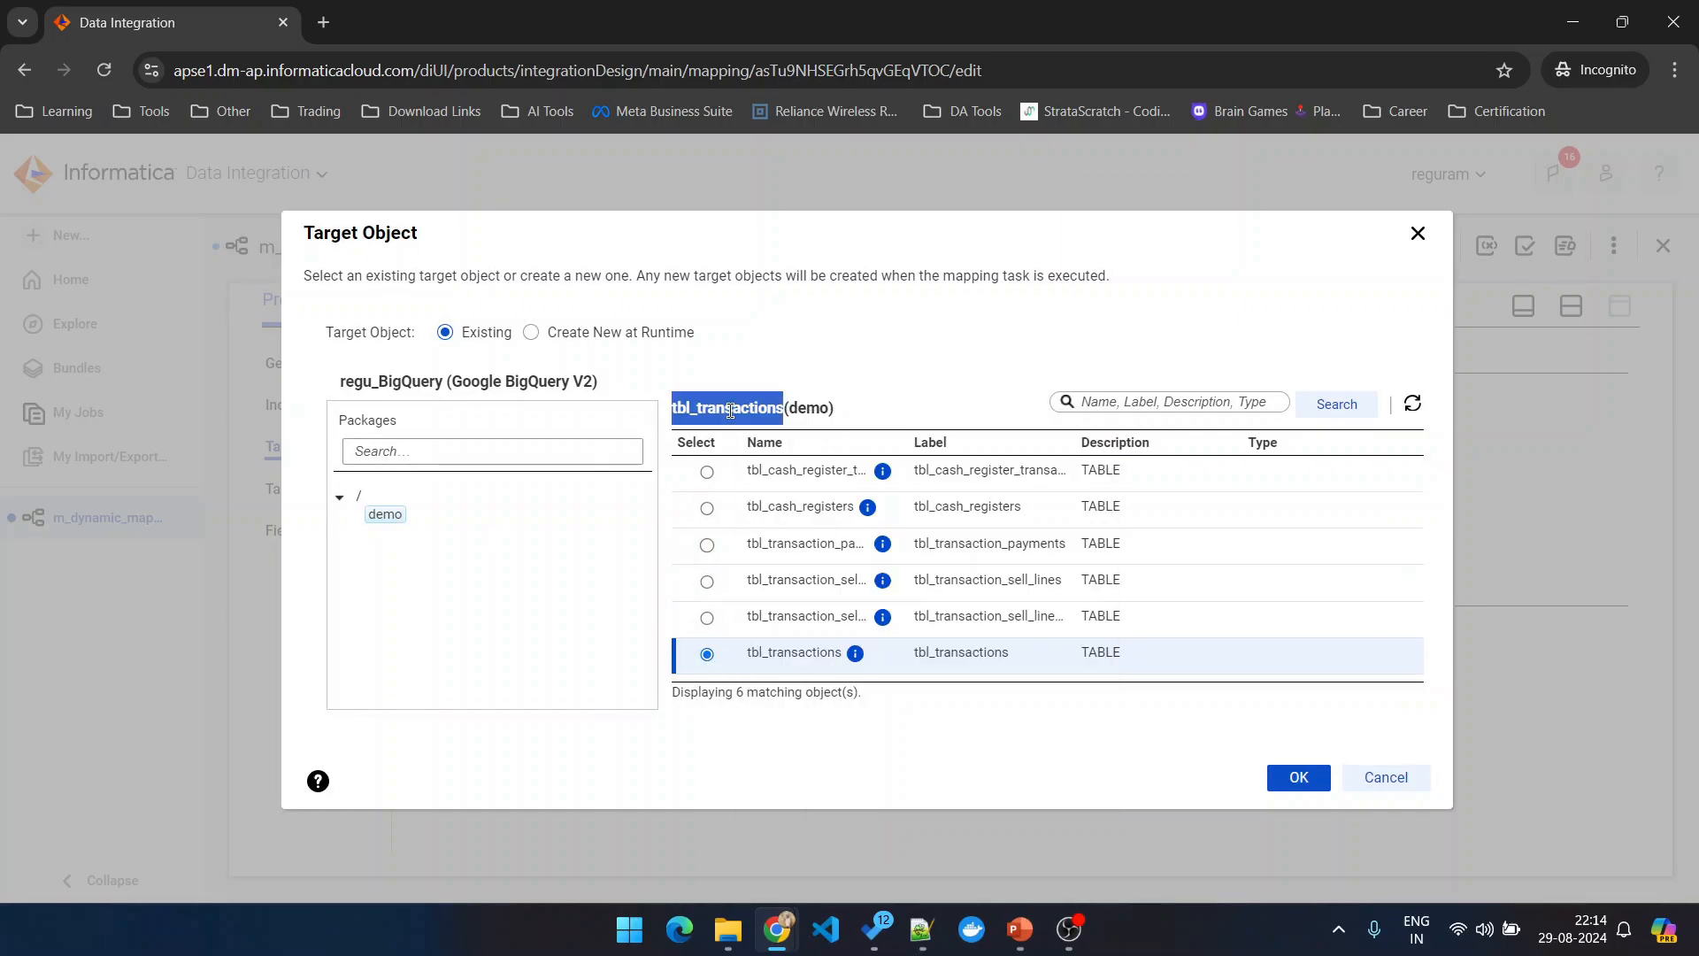
right_click(705, 419)
click(721, 436)
Step: Try to define the target as Create New at Runtime with the object name demo/tbl_transactions
click(535, 332)
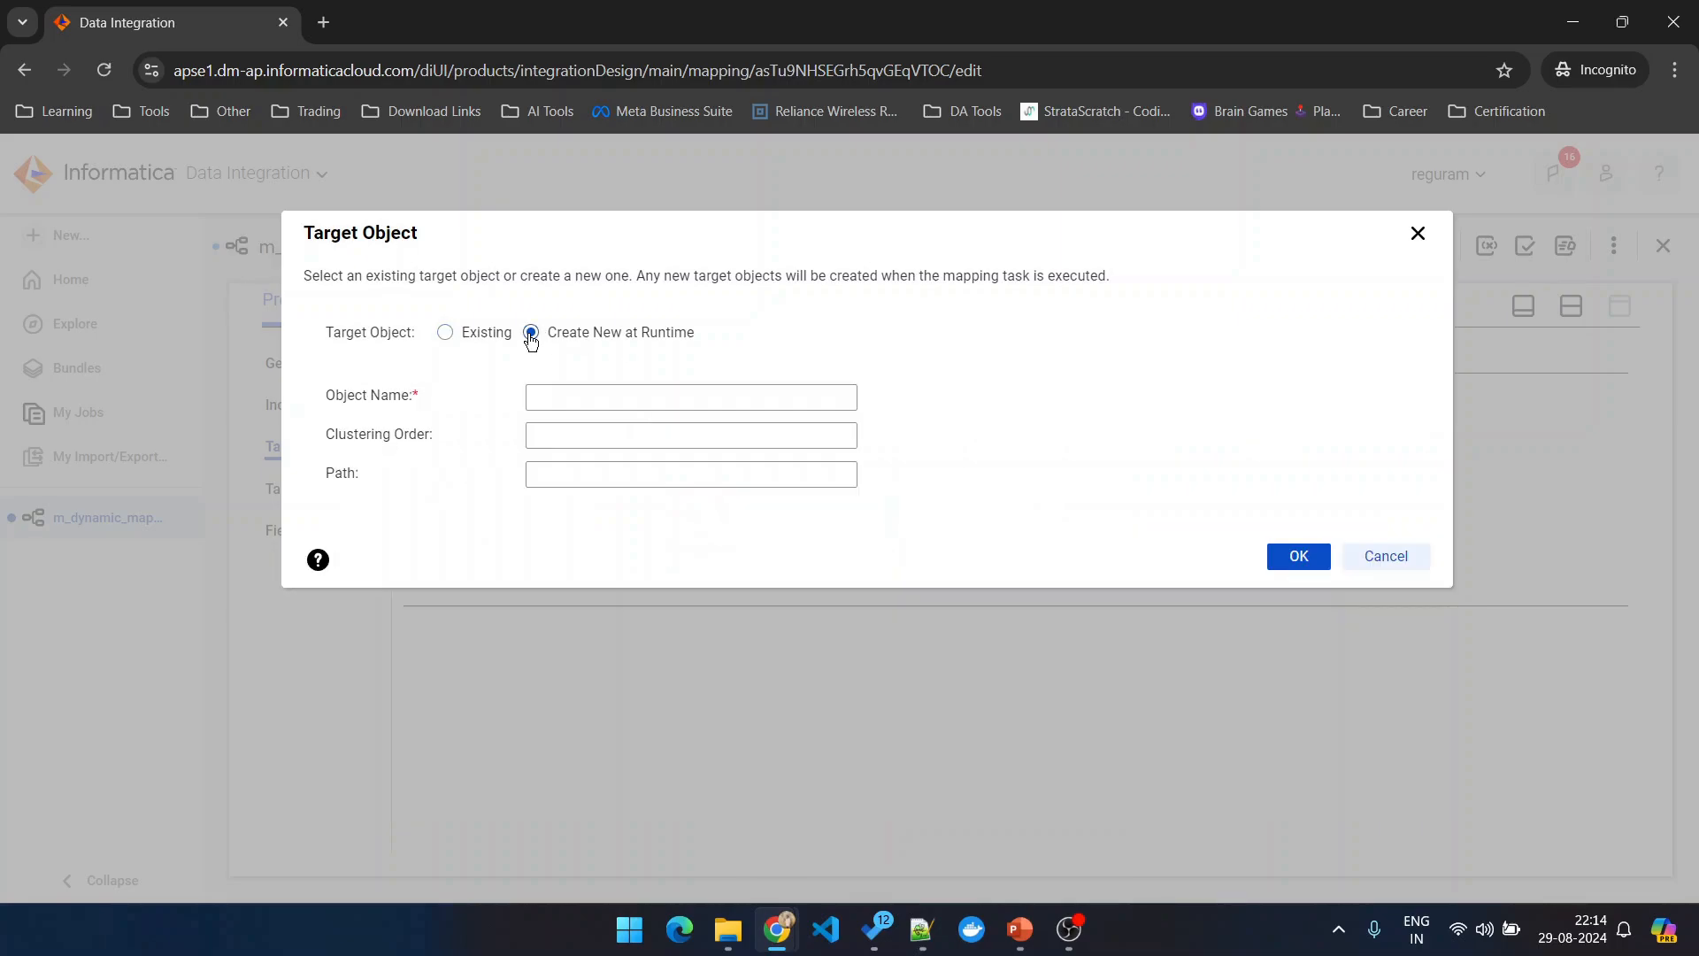
click(633, 401)
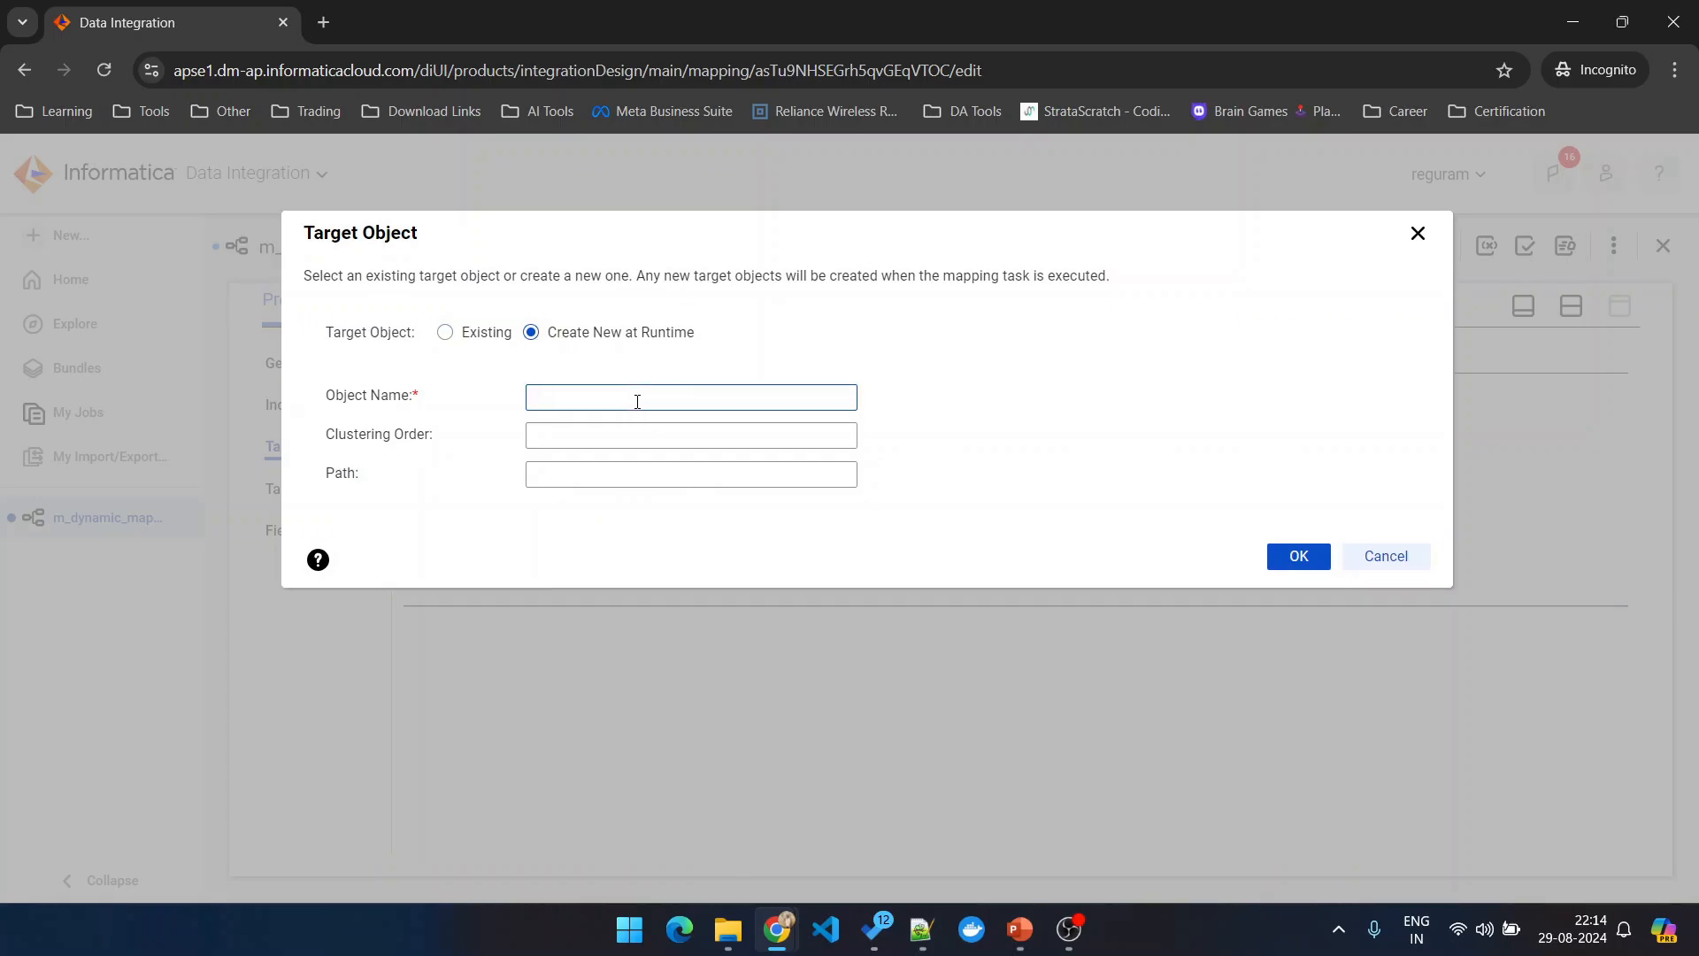
text(demo/)
key(ctrl+v)
click(1301, 557)
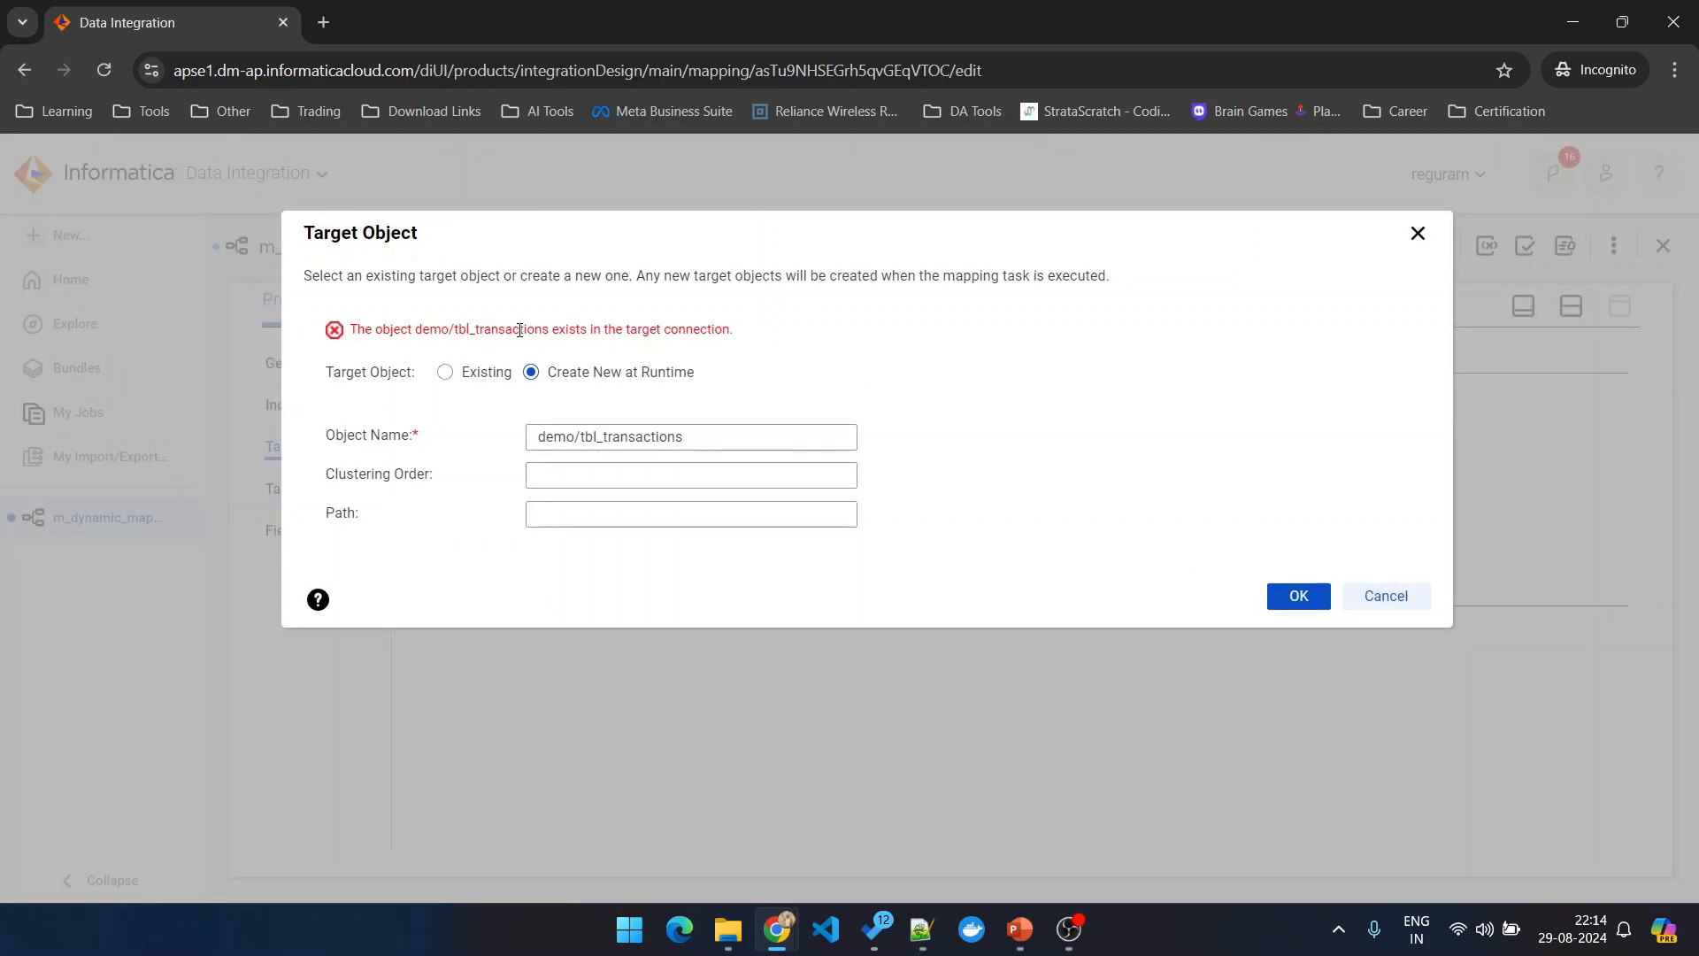
drag(499, 330, 644, 330)
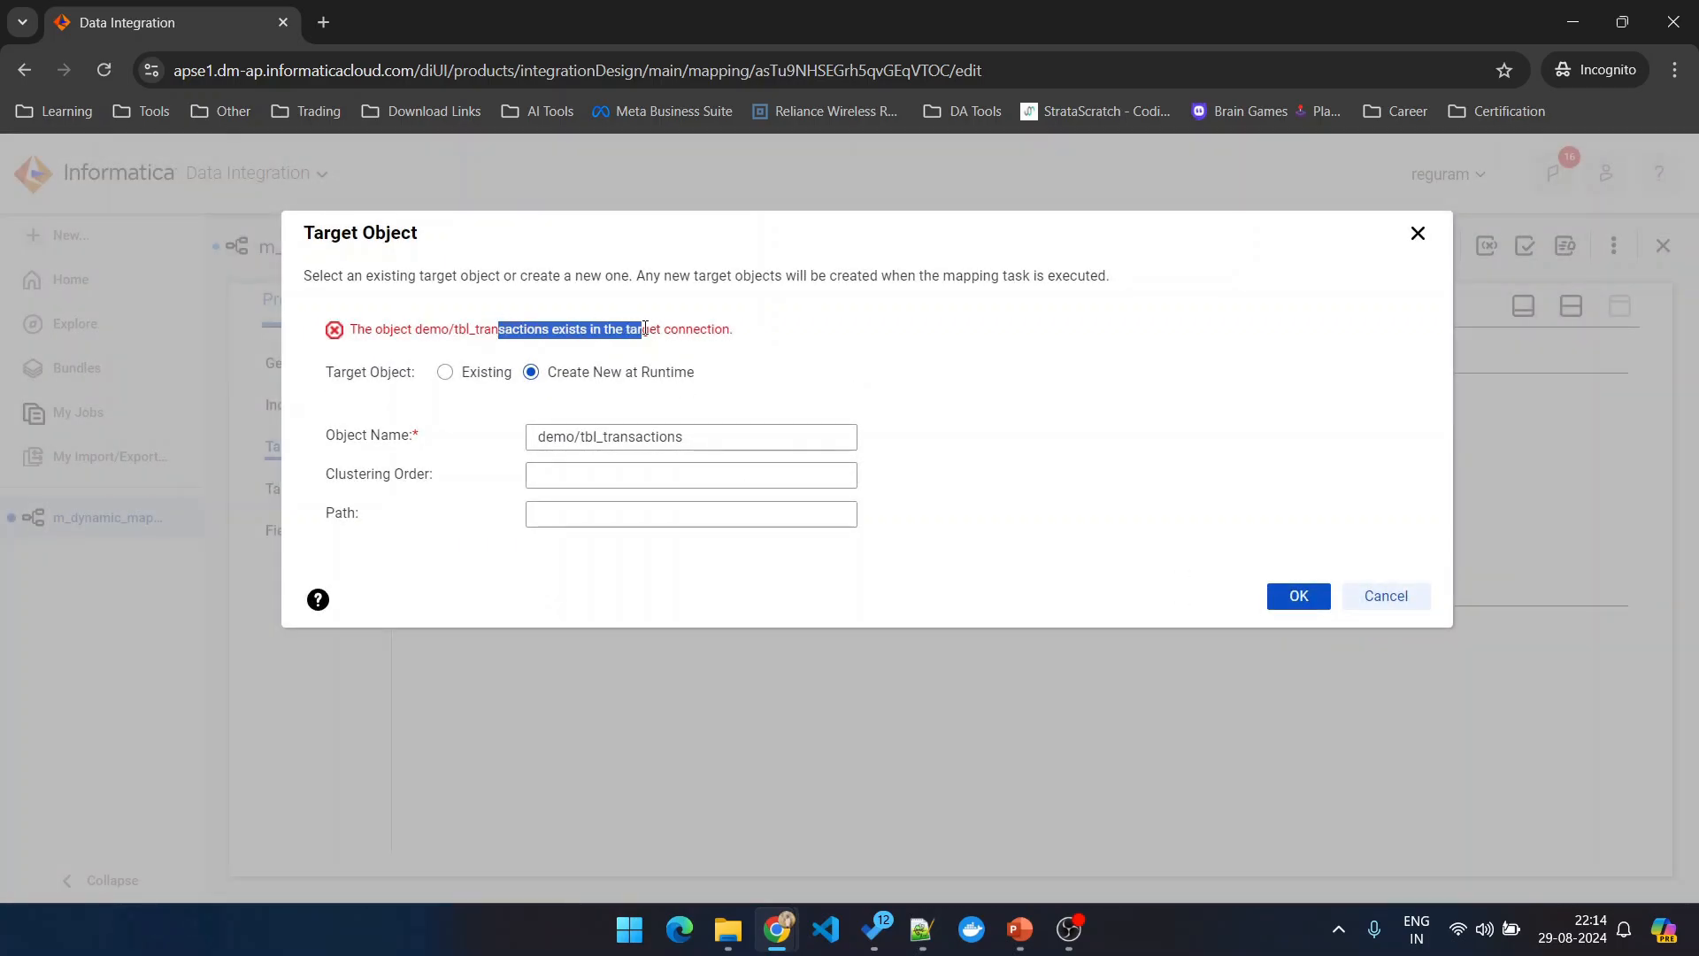
click(721, 337)
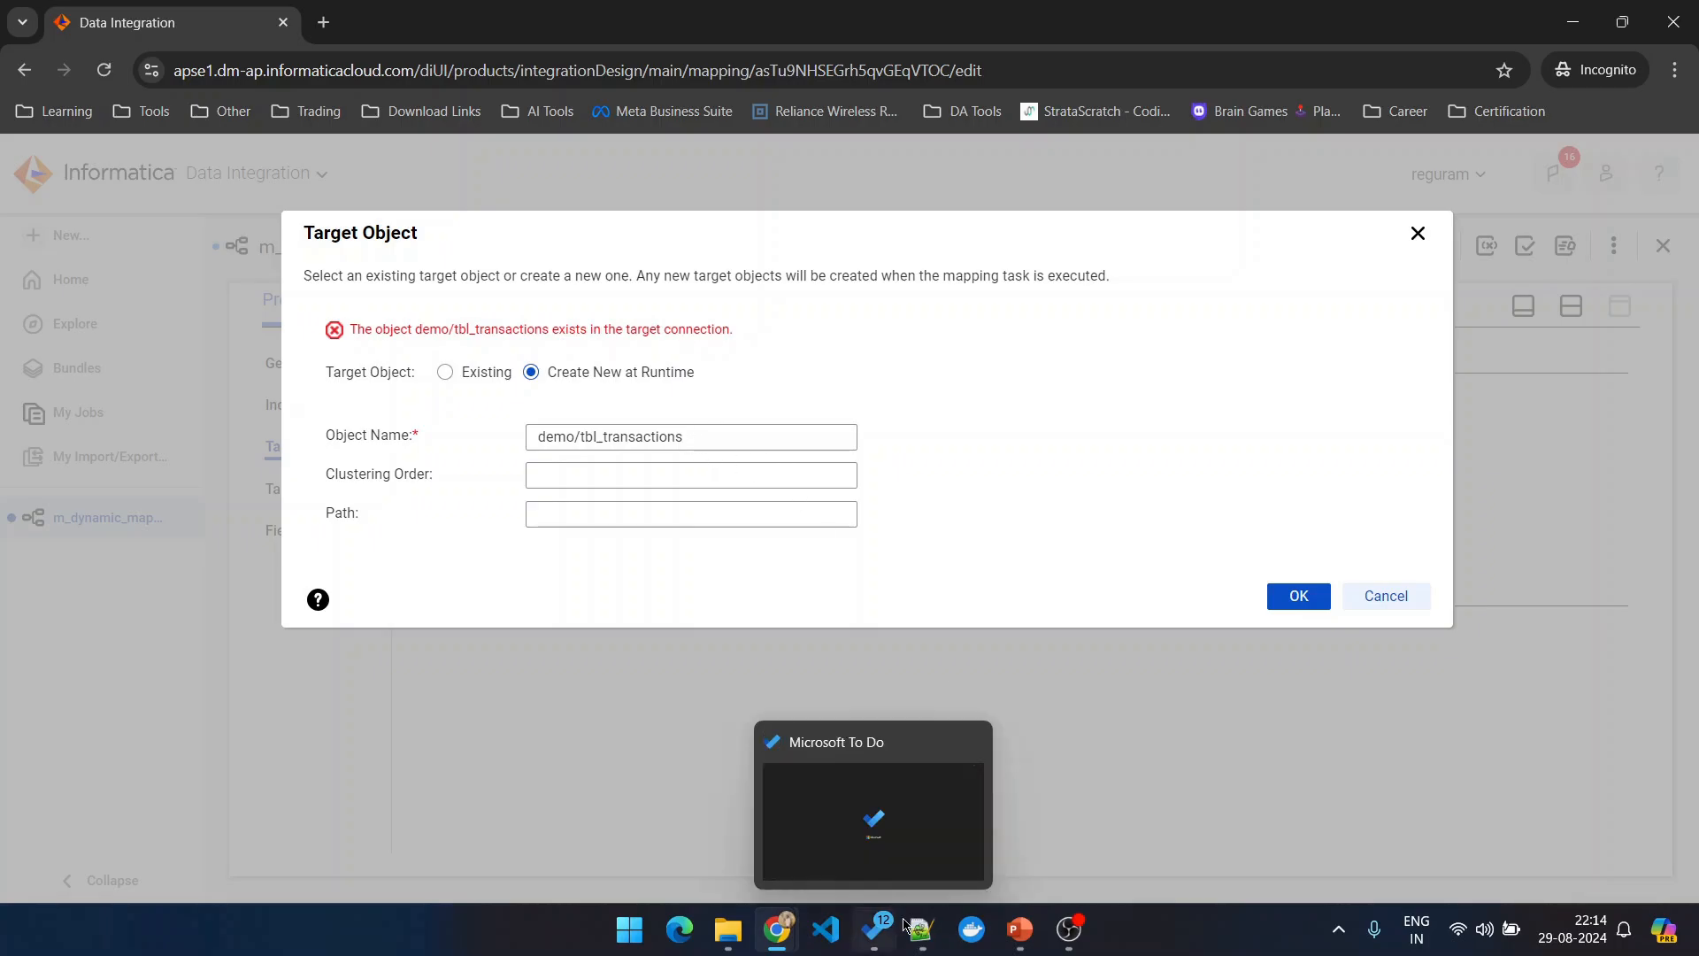
Step: Copy the table name brands from the Notepad++ list and change the runtime target's object name to demo/tbl_brands
click(815, 793)
click(171, 402)
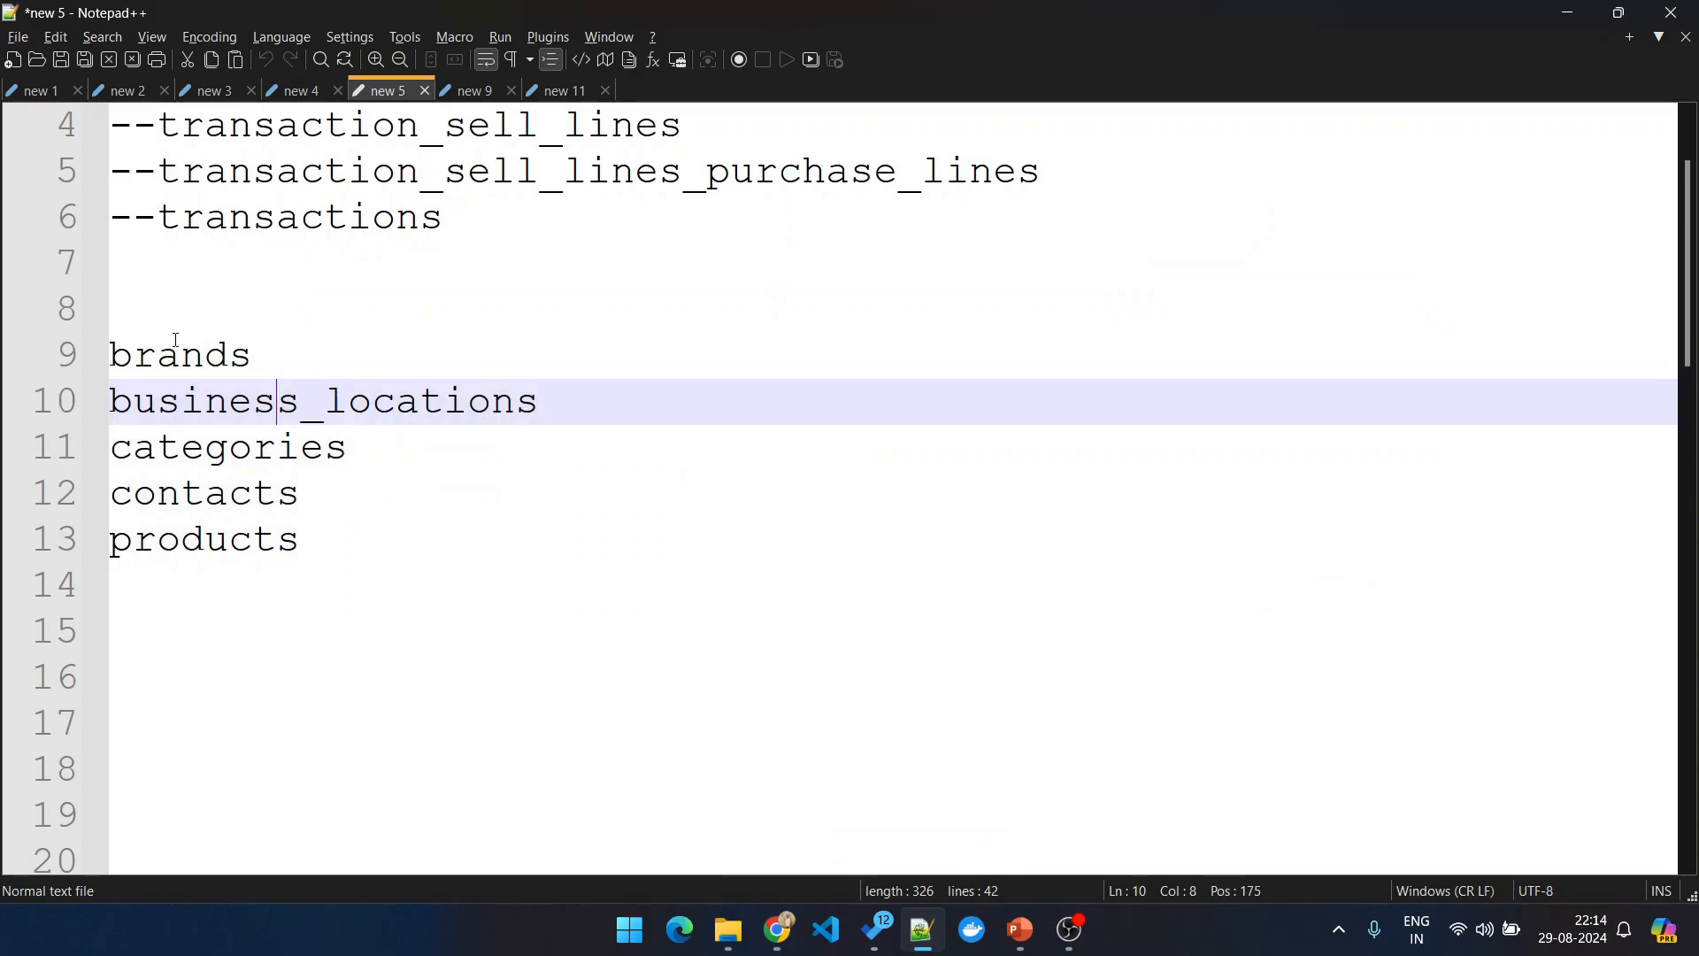
double_click(165, 358)
key(ctrl+c)
key(alt+Tab)
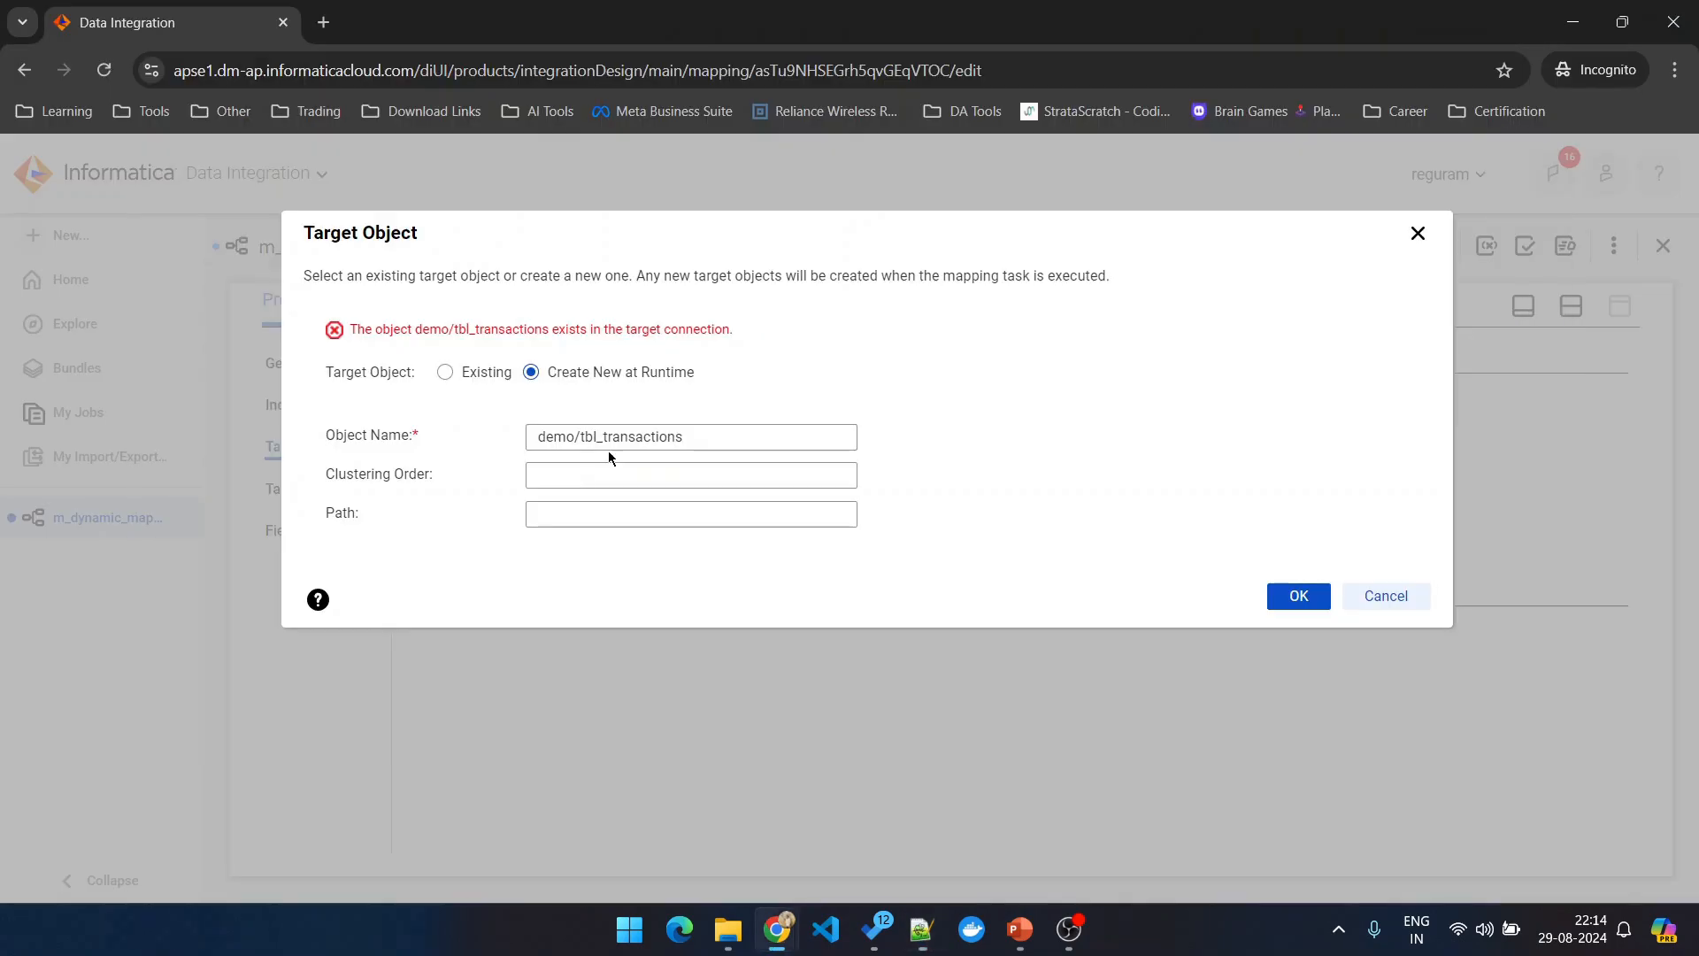
drag(703, 431, 617, 437)
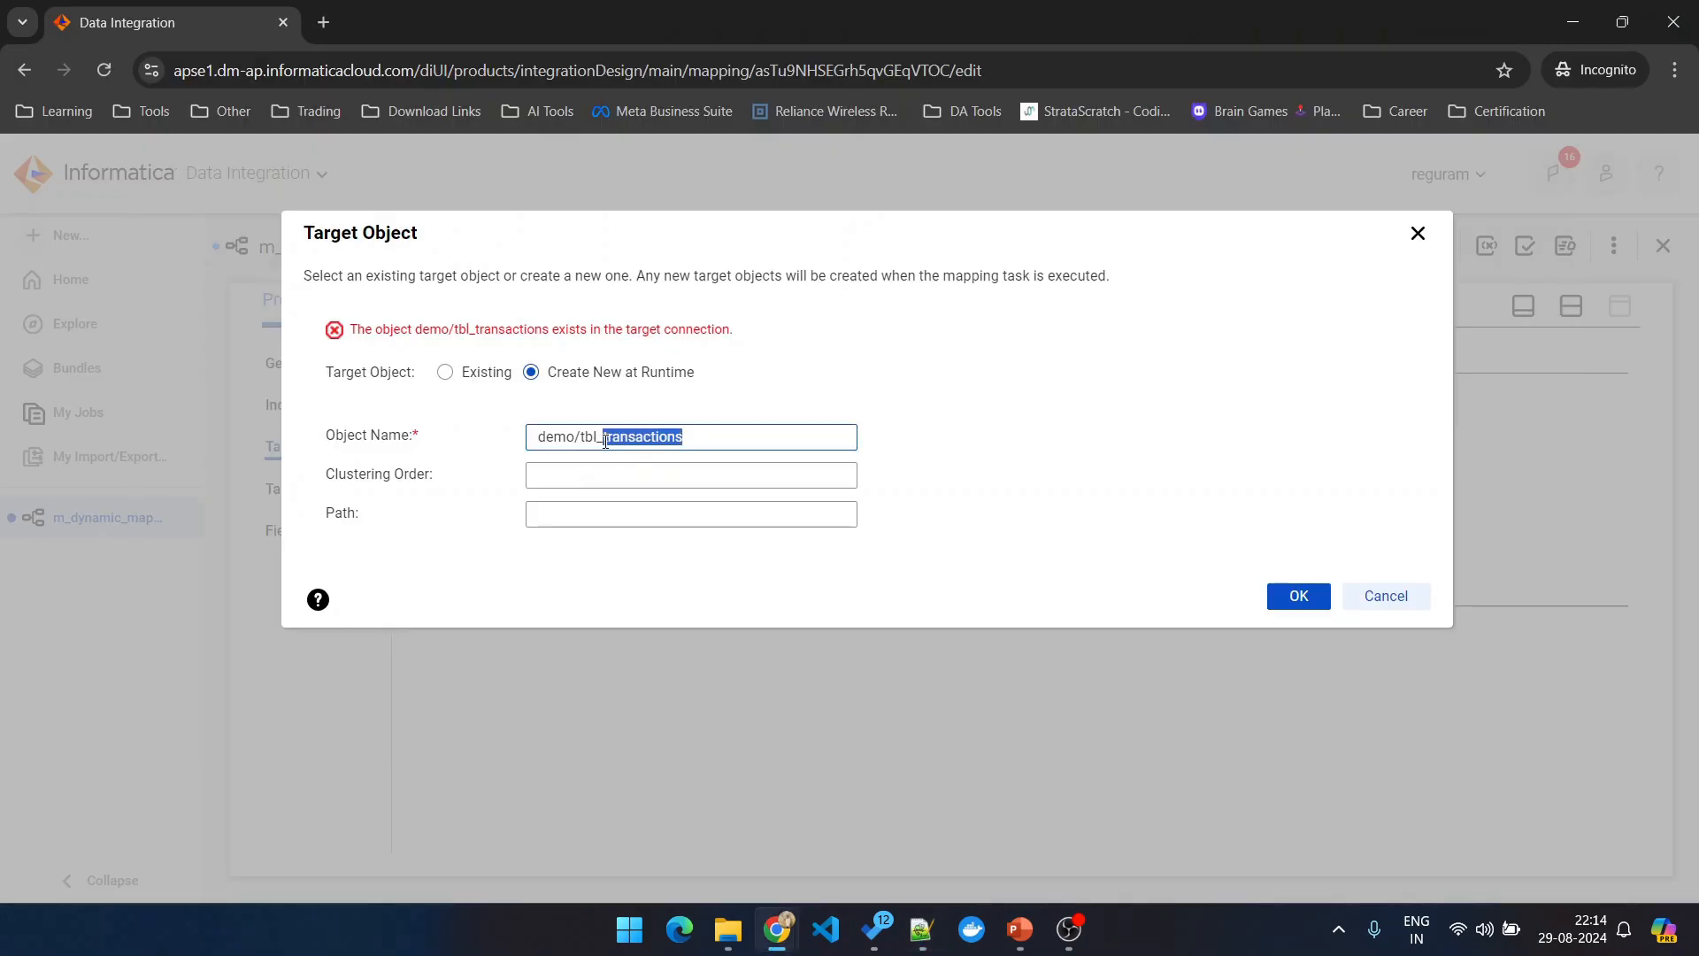
key(ctrl+v)
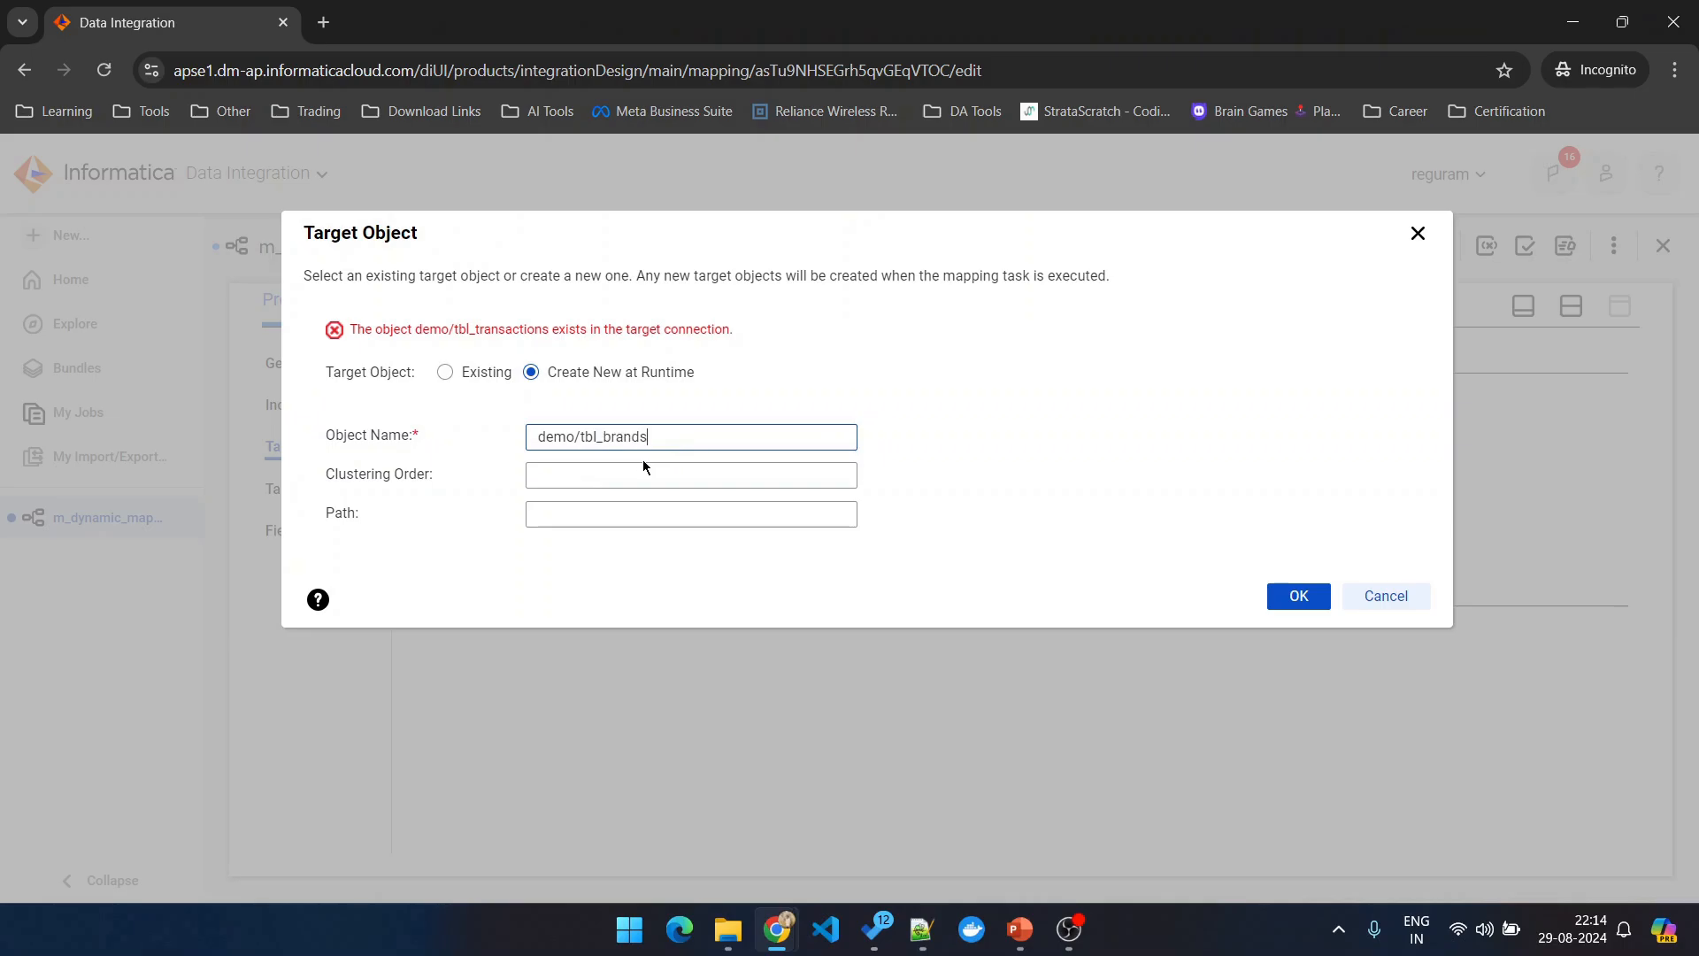
Step: Confirm demo/tbl_brands as the target object created at runtime, and save and close the mapping
click(1298, 598)
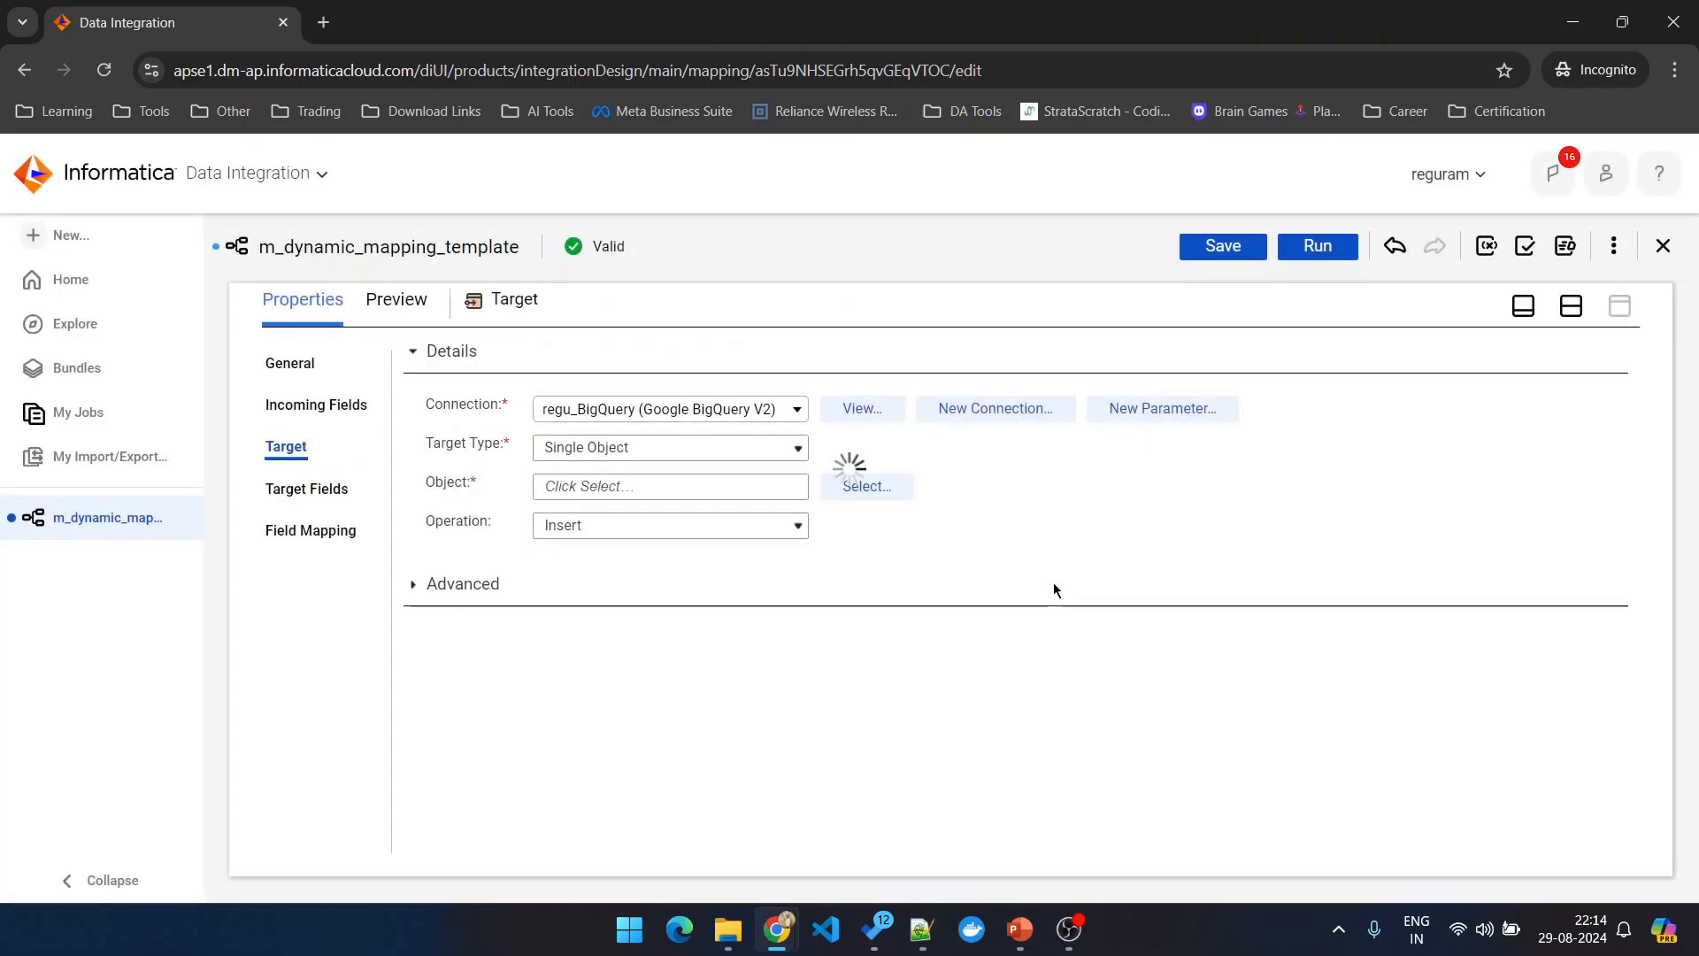
click(413, 584)
scroll(823, 629, down, 3)
scroll(973, 566, up, 4)
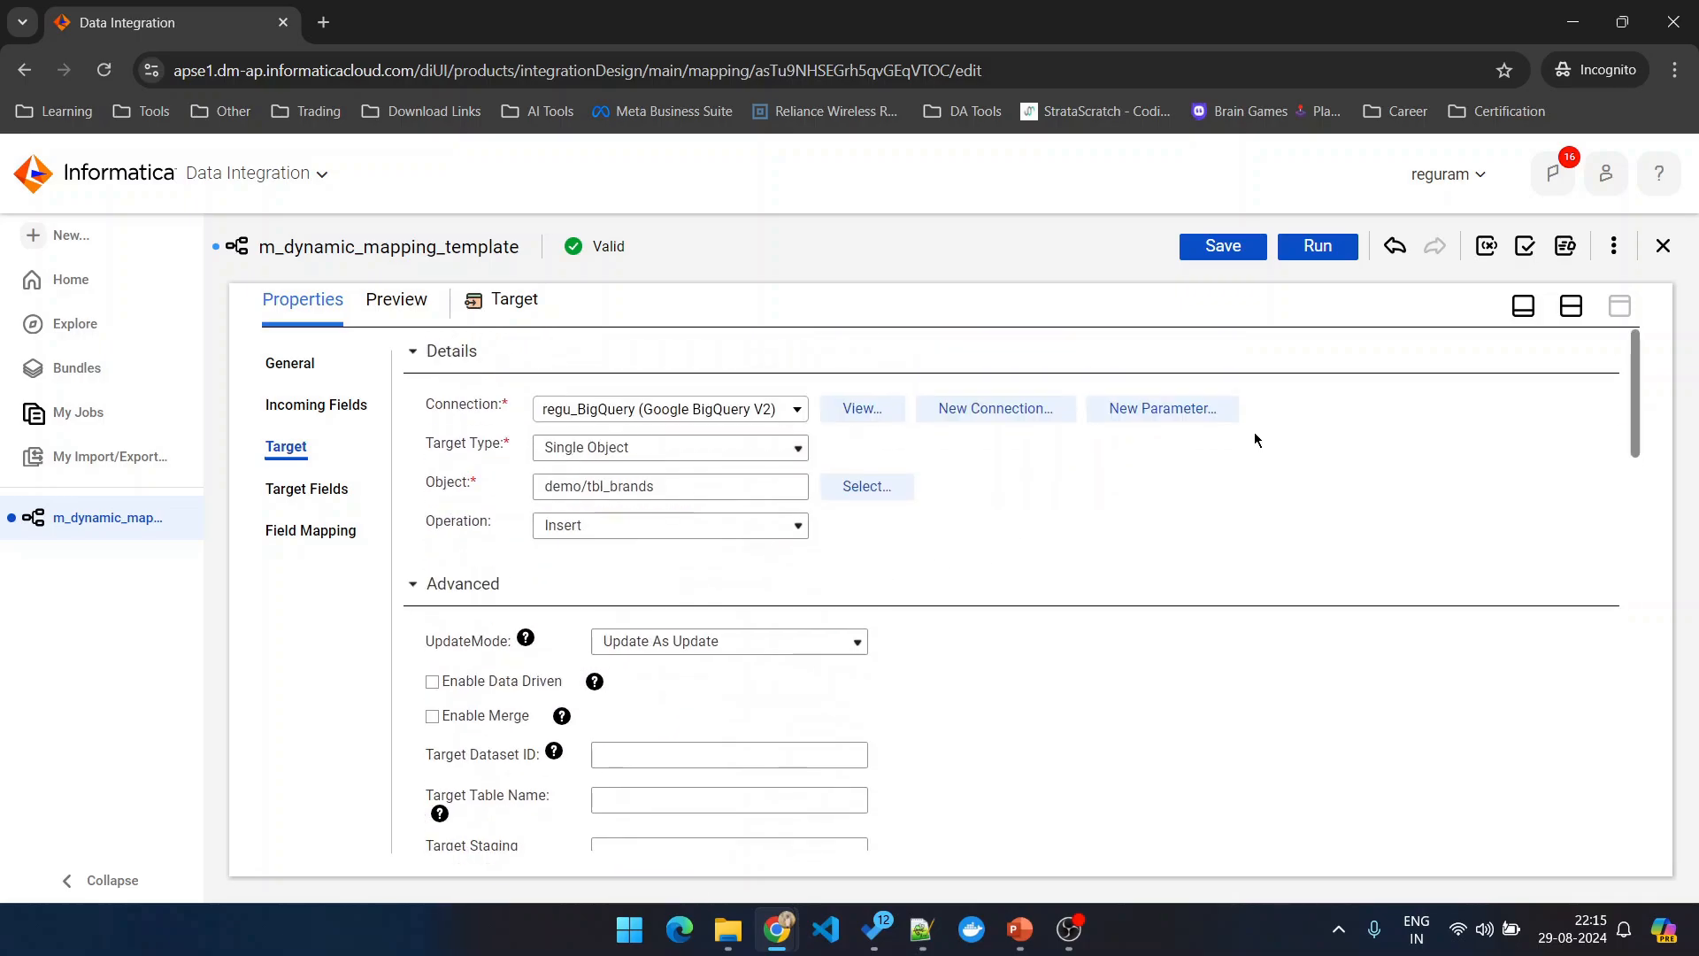
click(1221, 247)
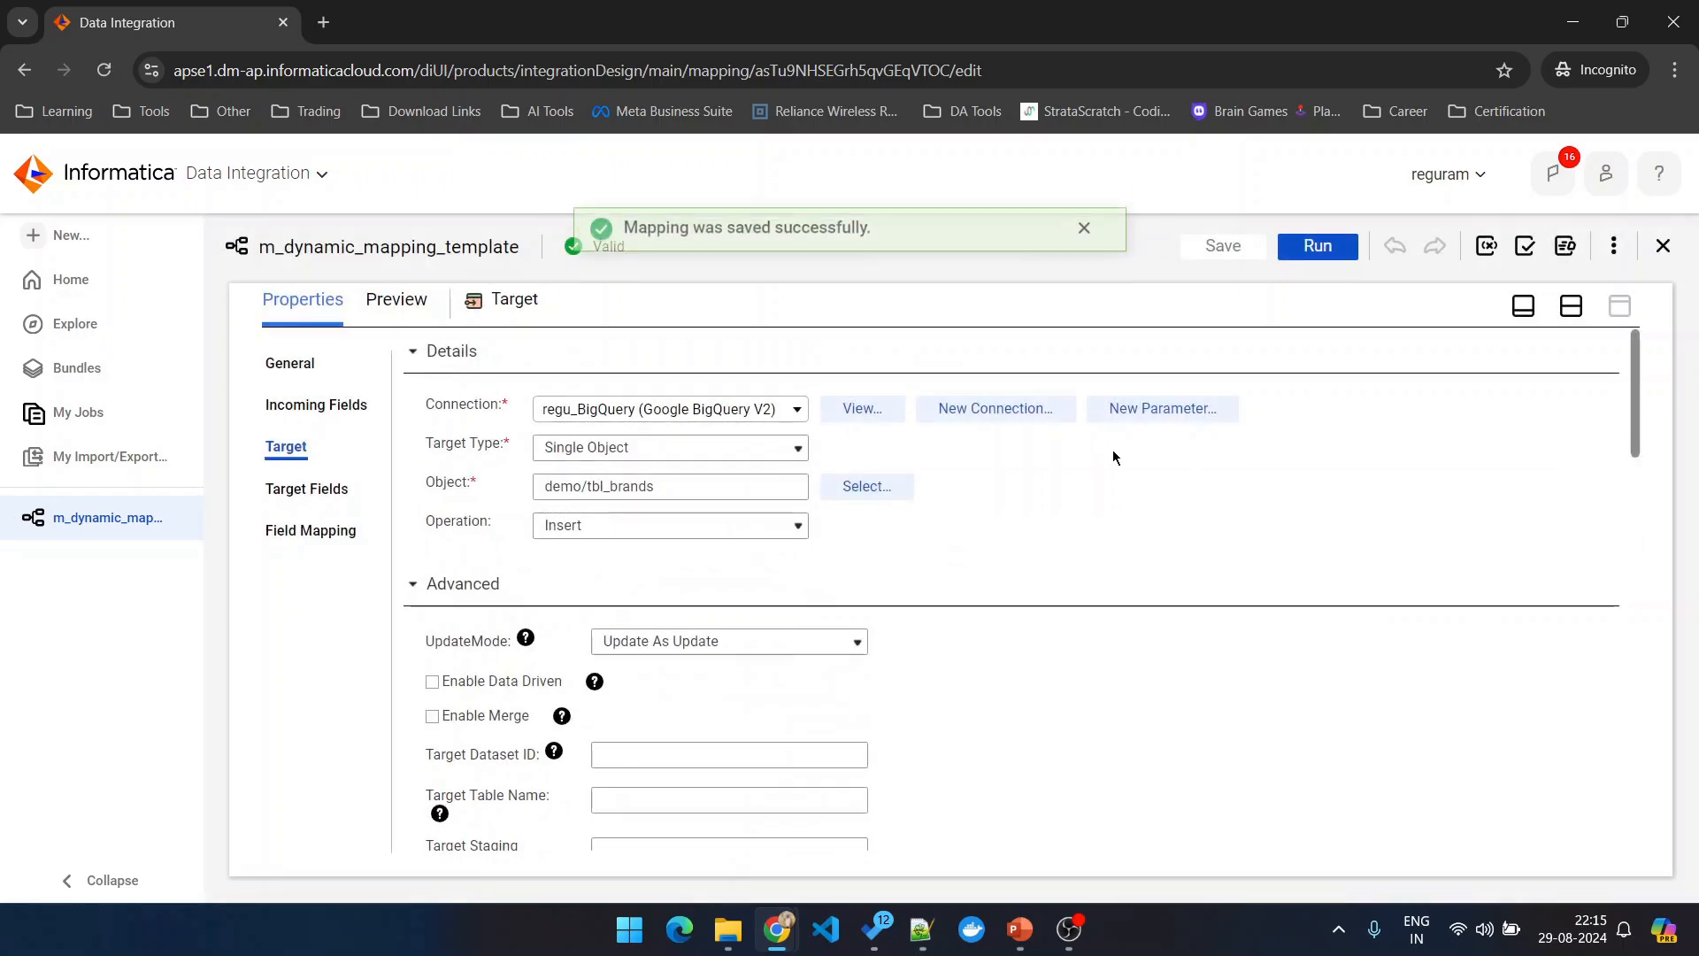
click(190, 527)
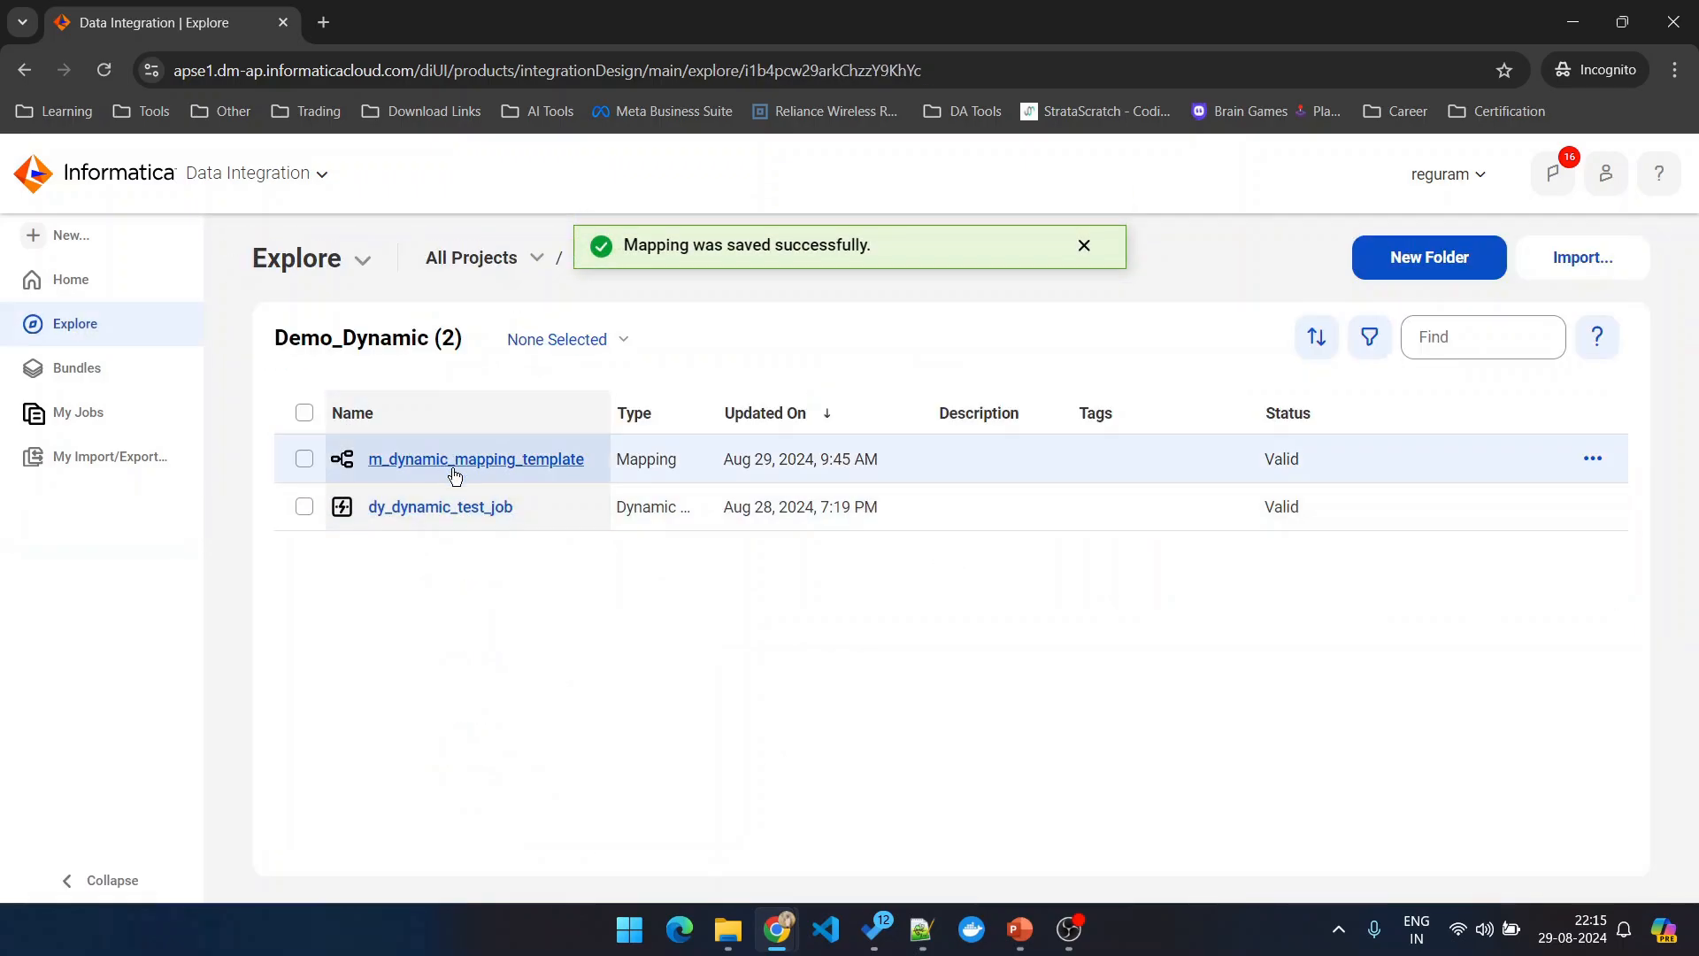
Step: Reopen m_dynamic_mapping_template and set the Target transformation's connection to the tgt_src parameter
click(416, 463)
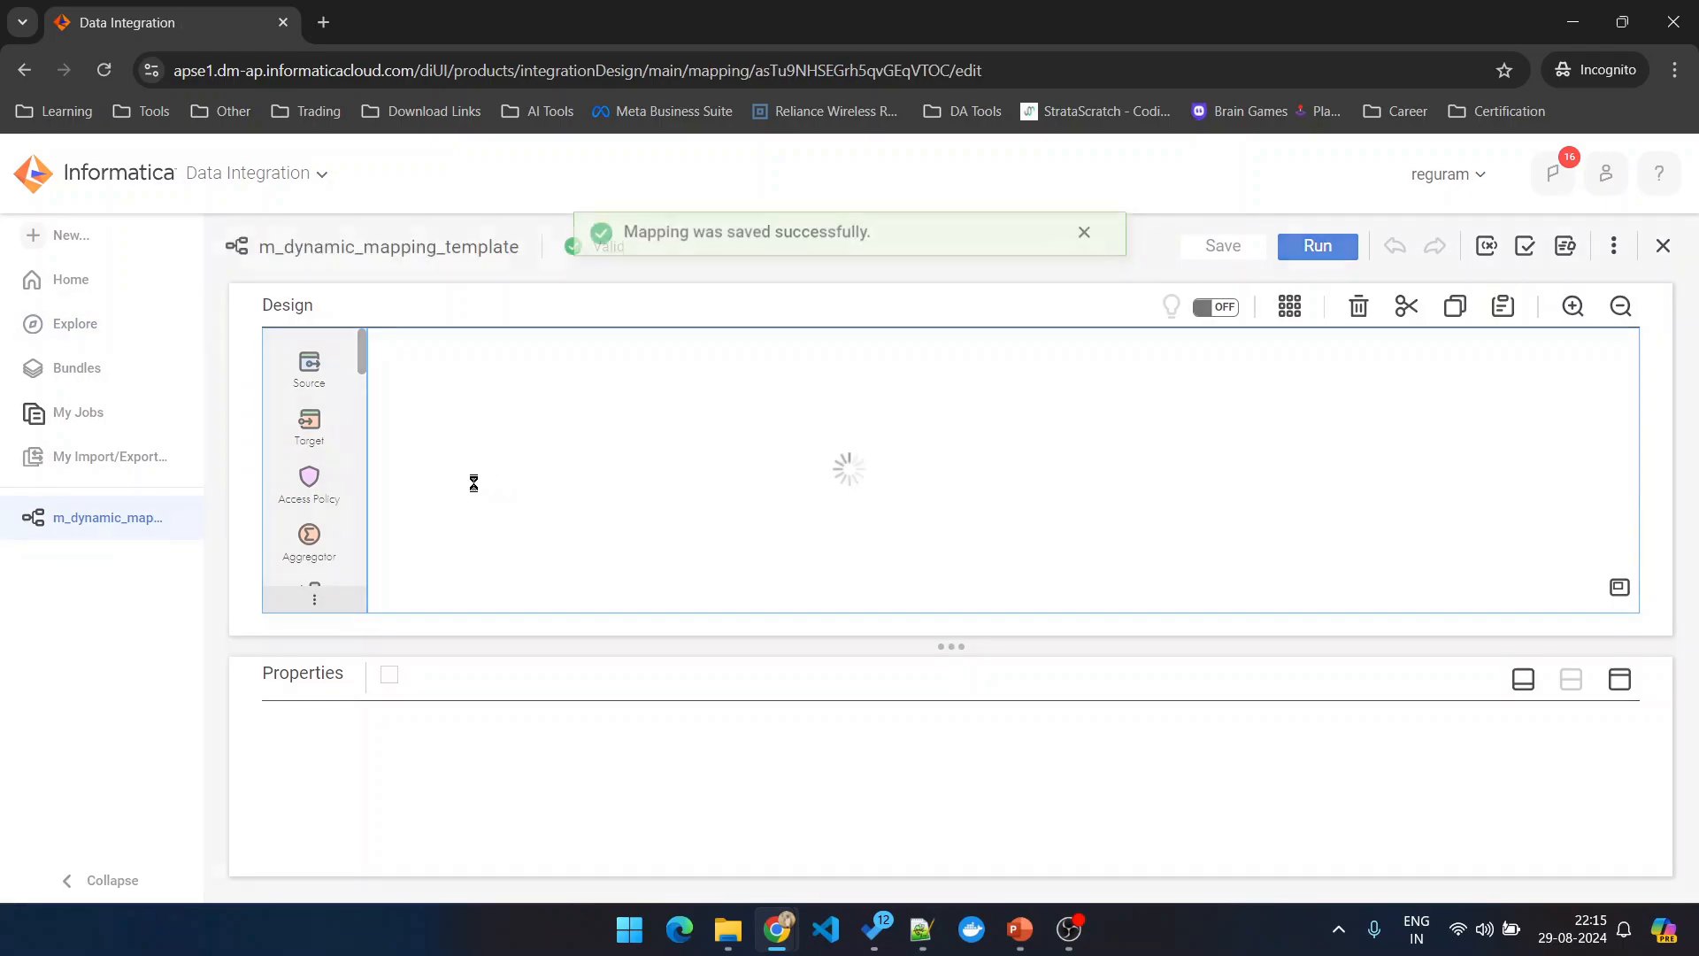
click(919, 470)
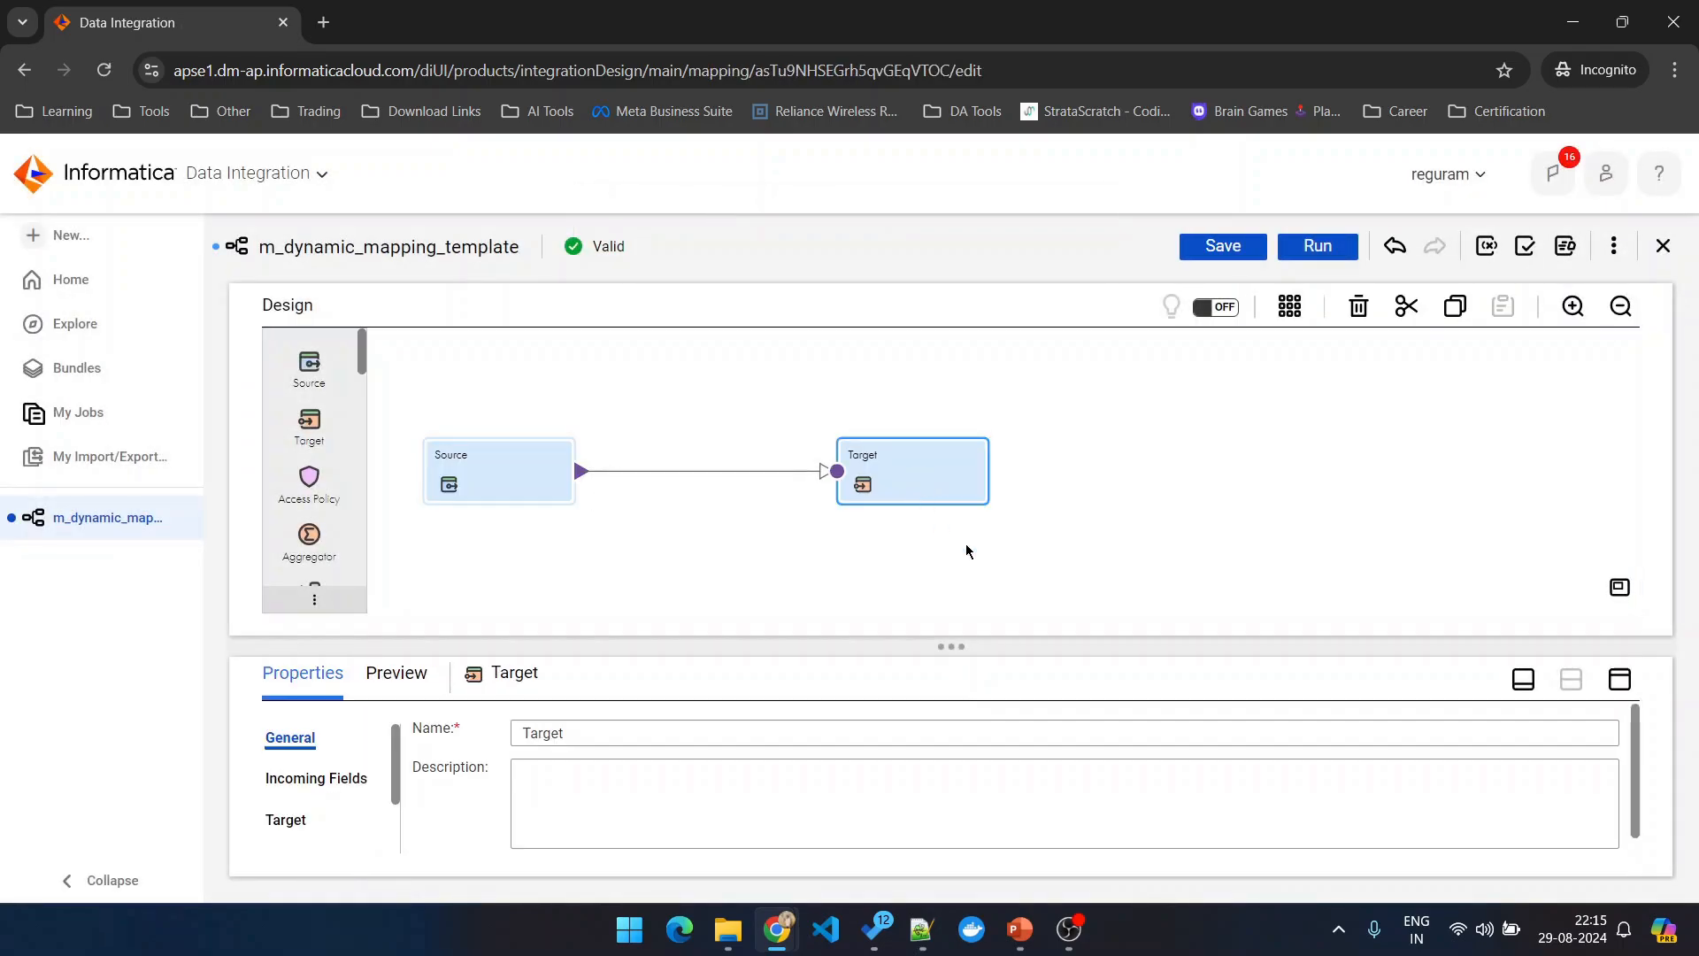
click(1620, 679)
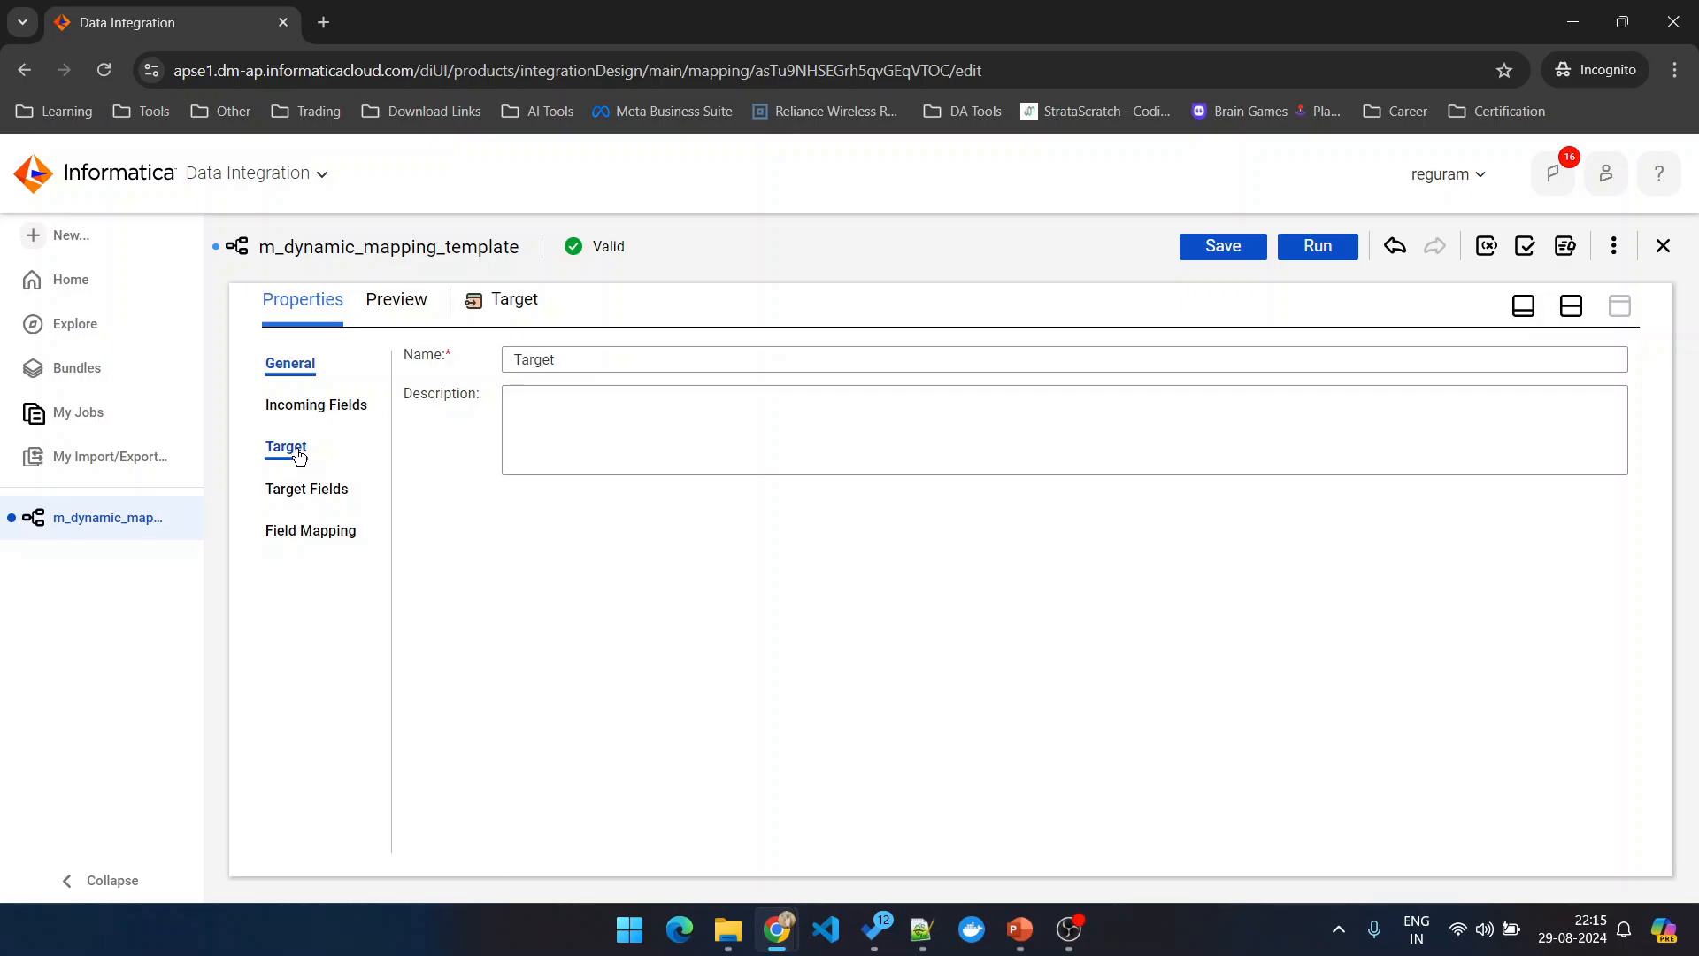
click(299, 455)
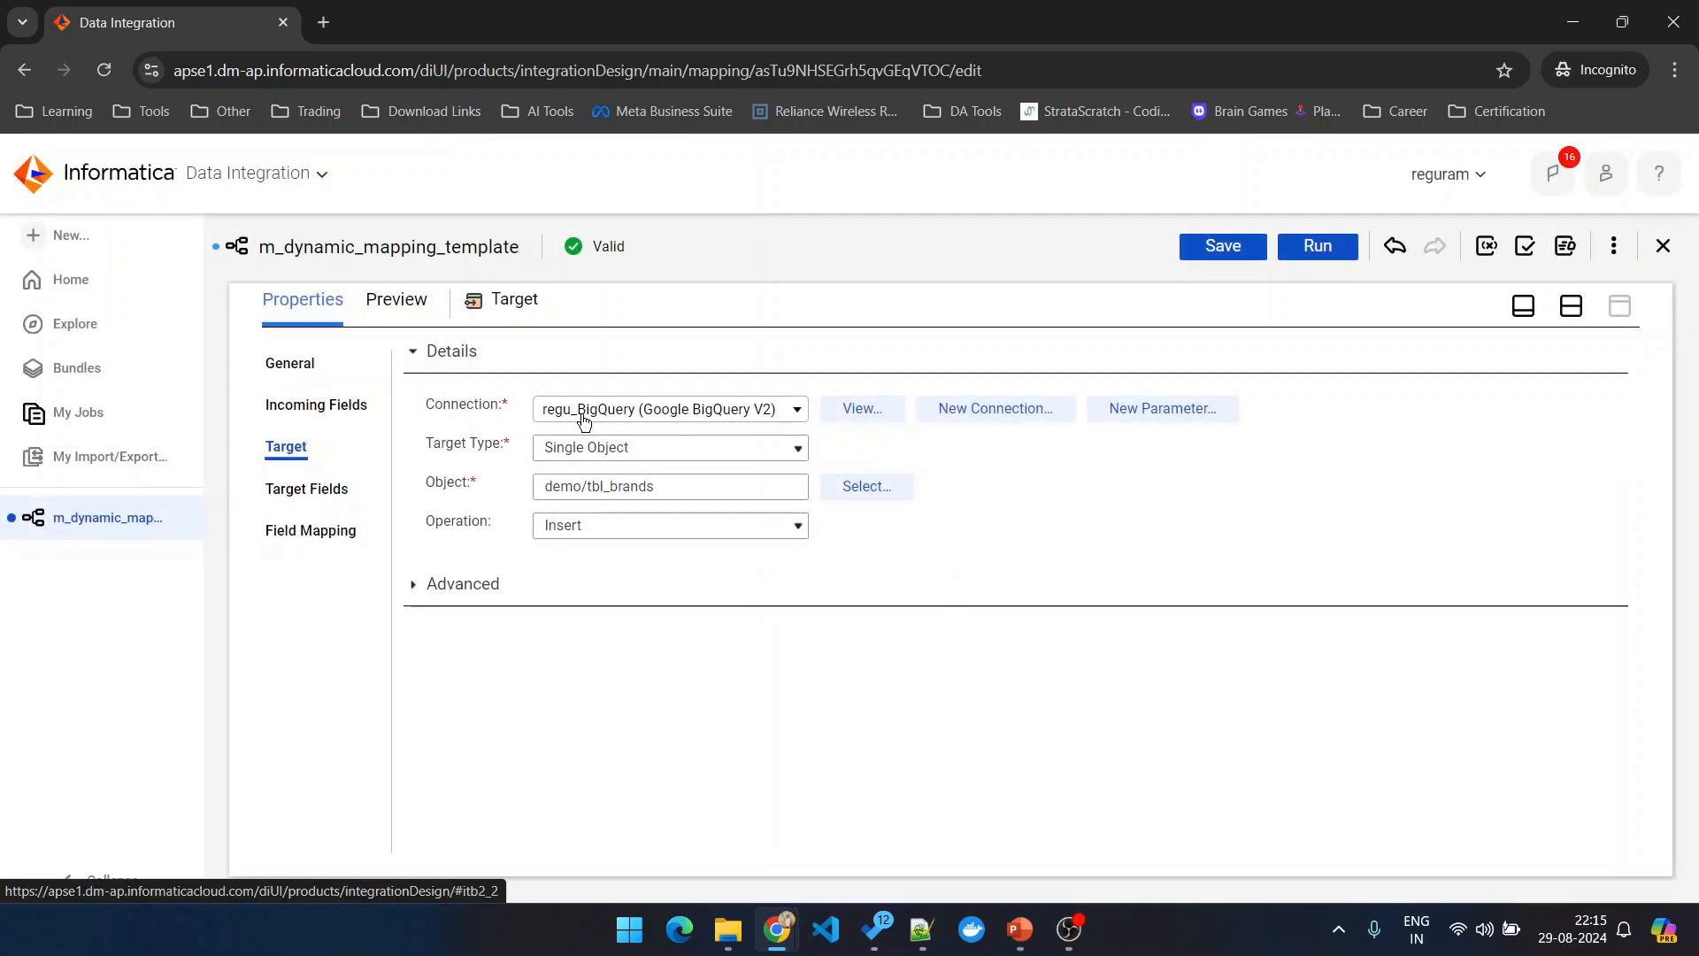
click(583, 419)
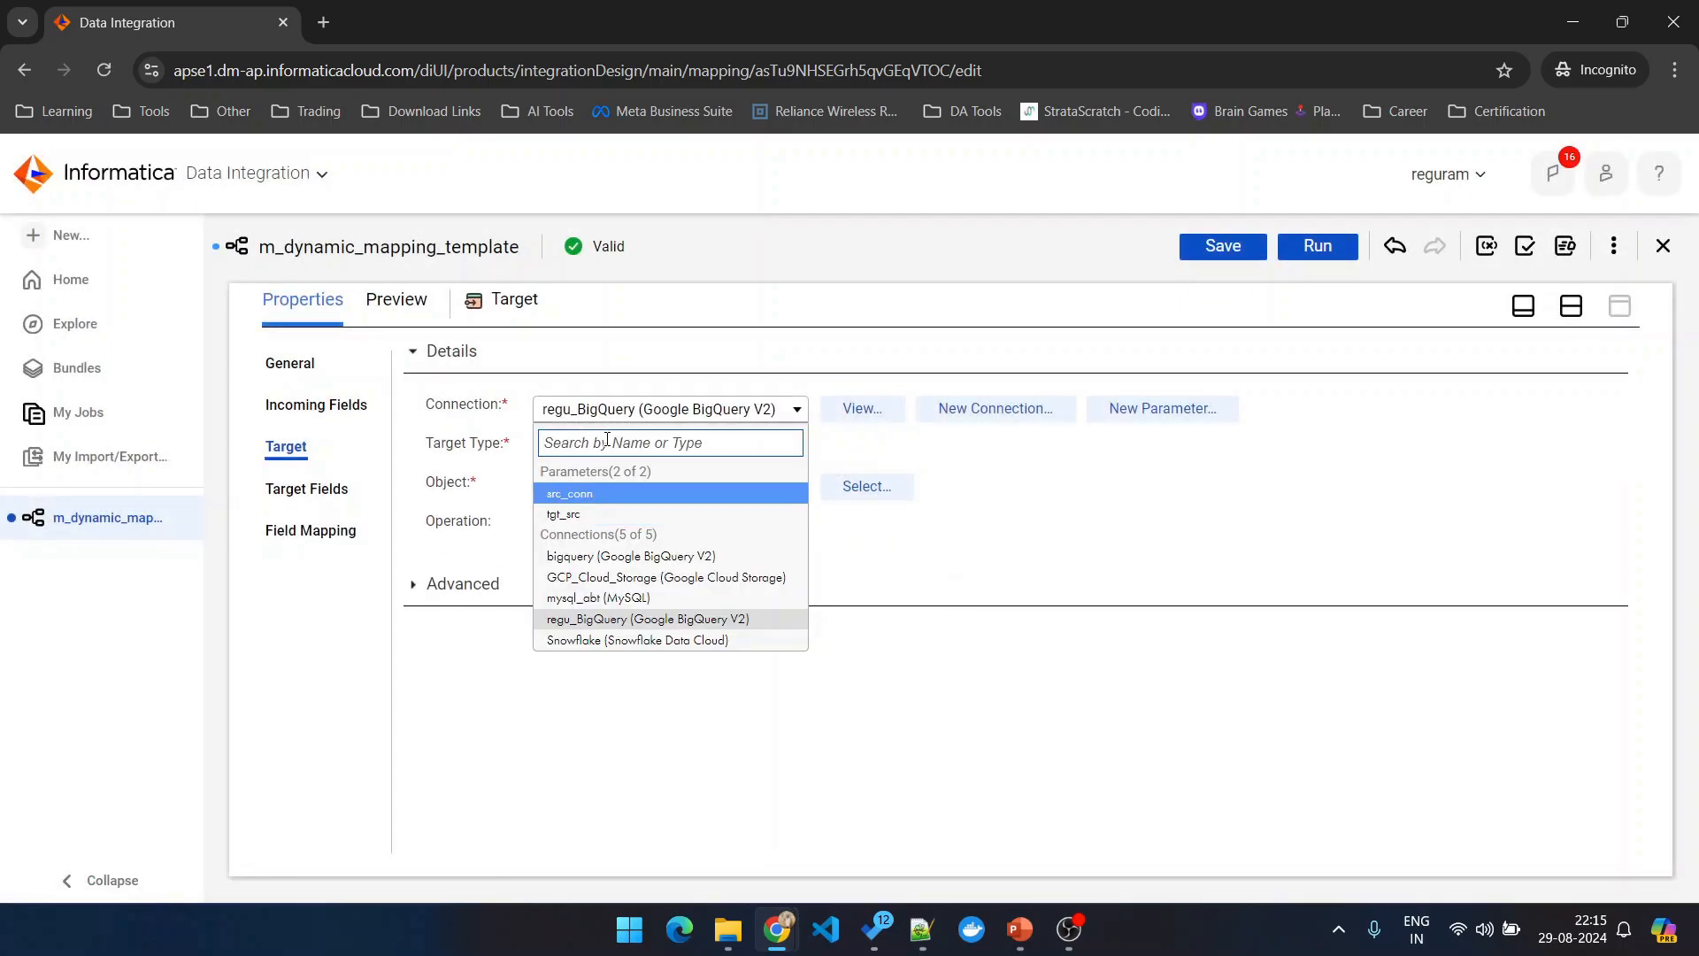
click(568, 516)
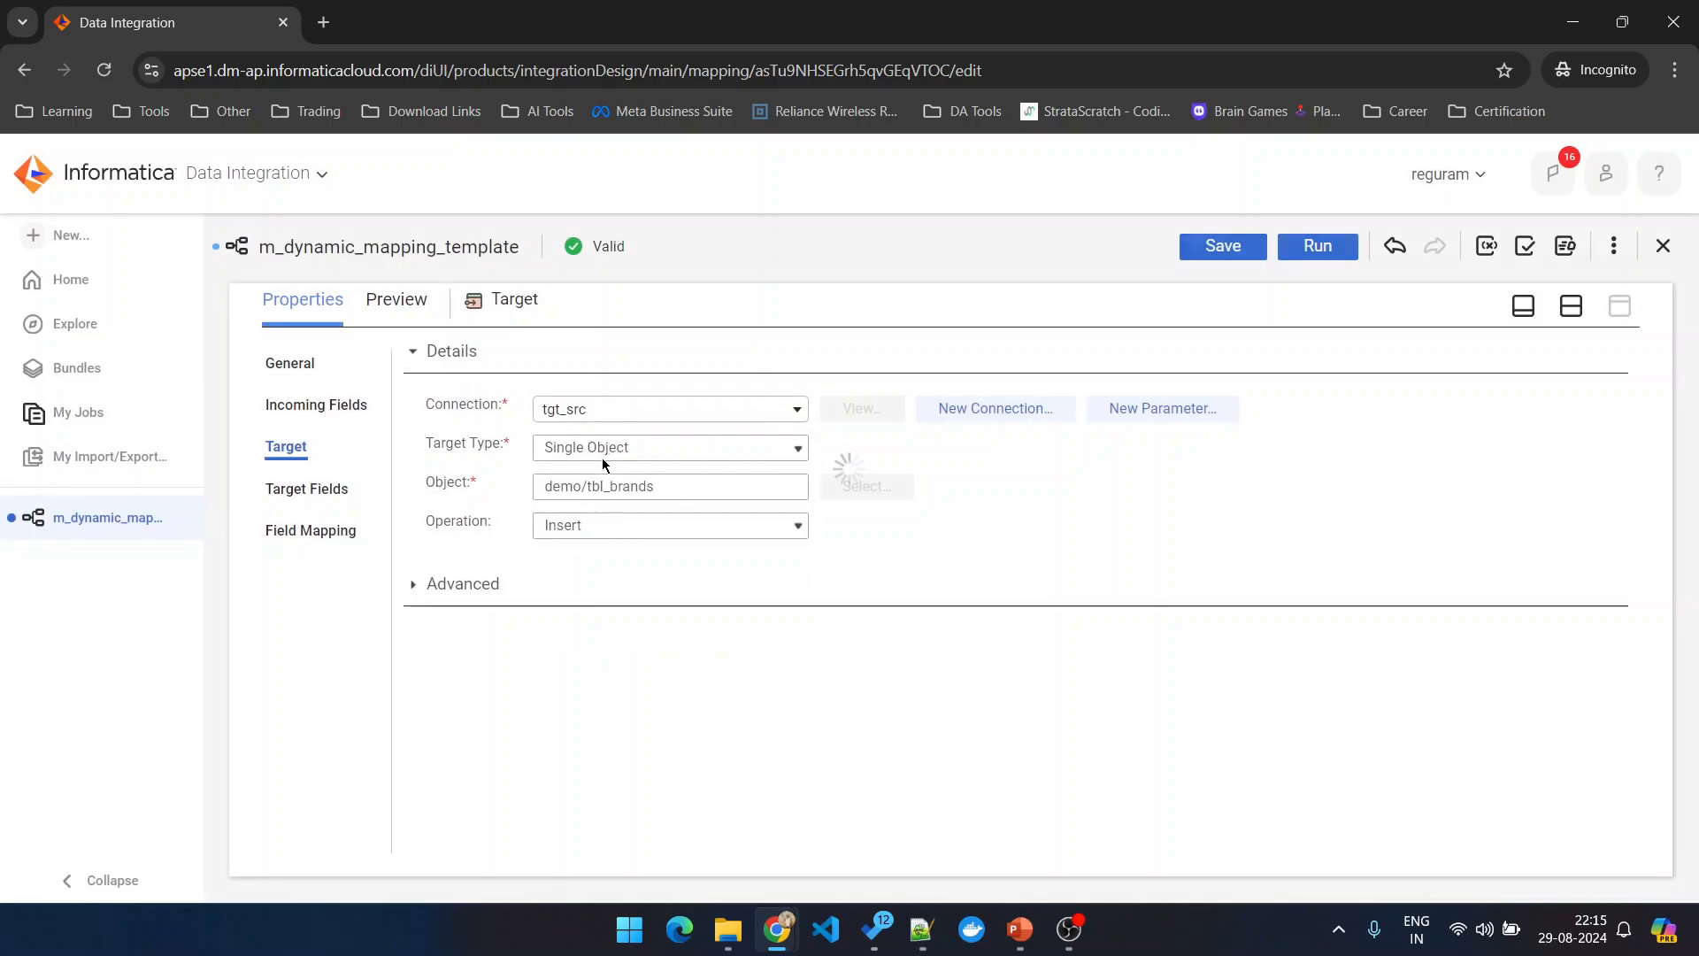
Step: Set the target type to Parameter with tgt_obj as the parameter, and save and close the mapping
click(574, 449)
click(587, 527)
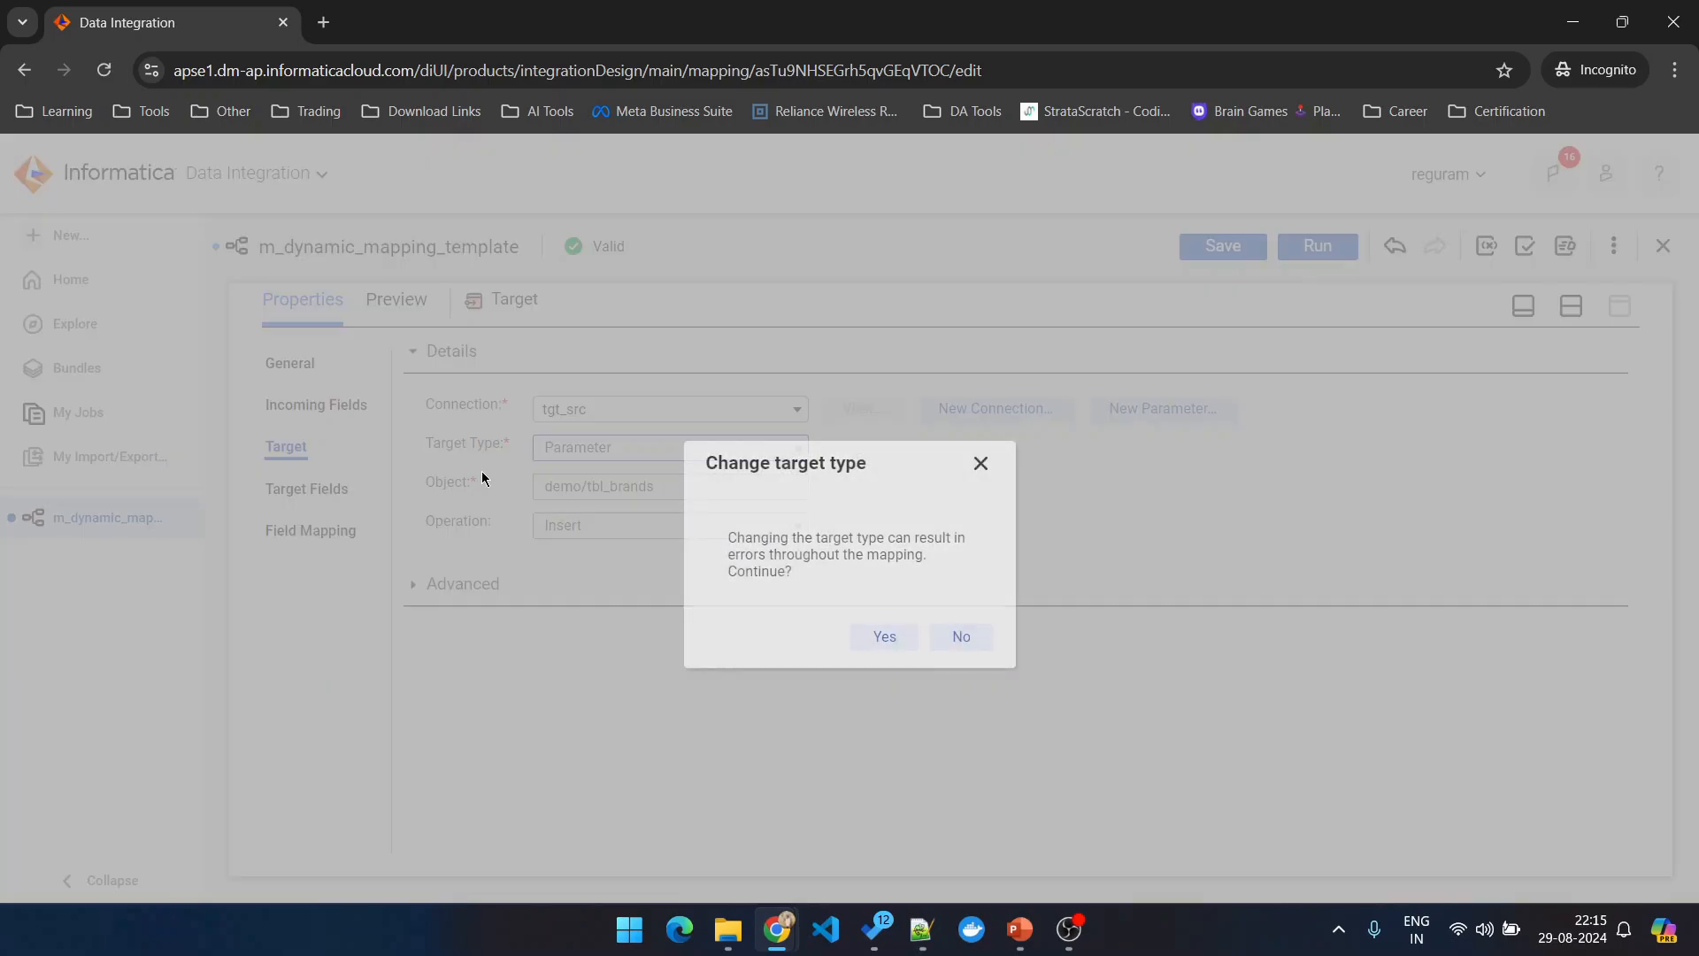
click(884, 637)
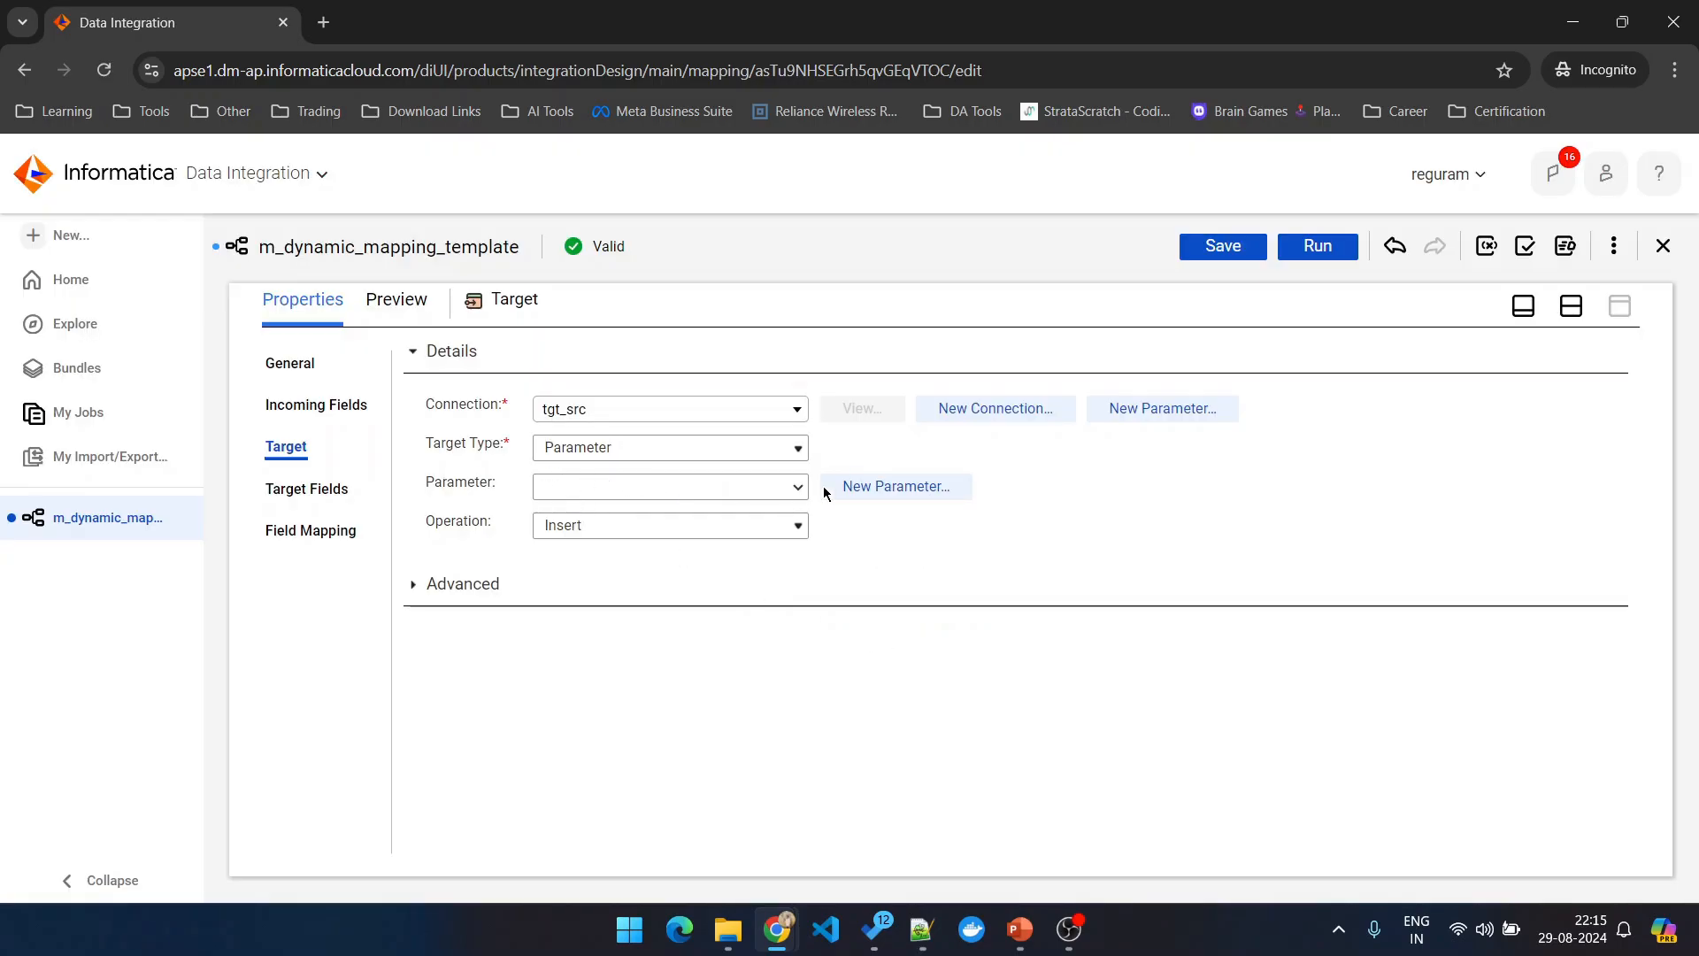
click(788, 491)
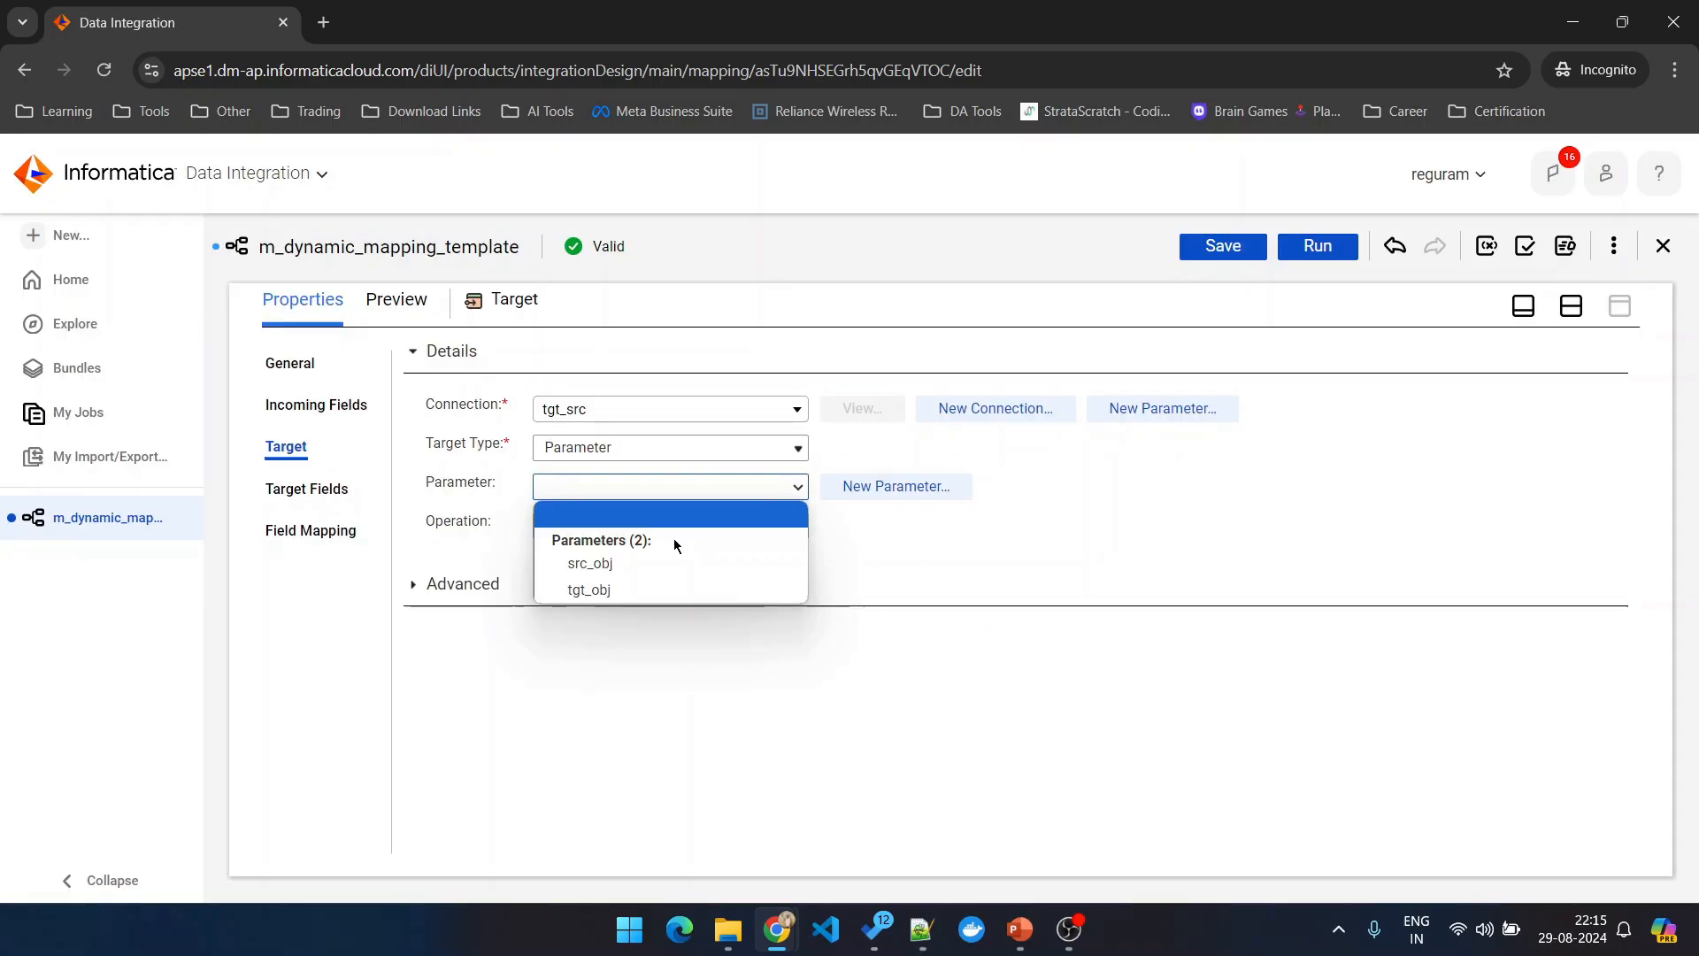
click(621, 586)
click(1214, 245)
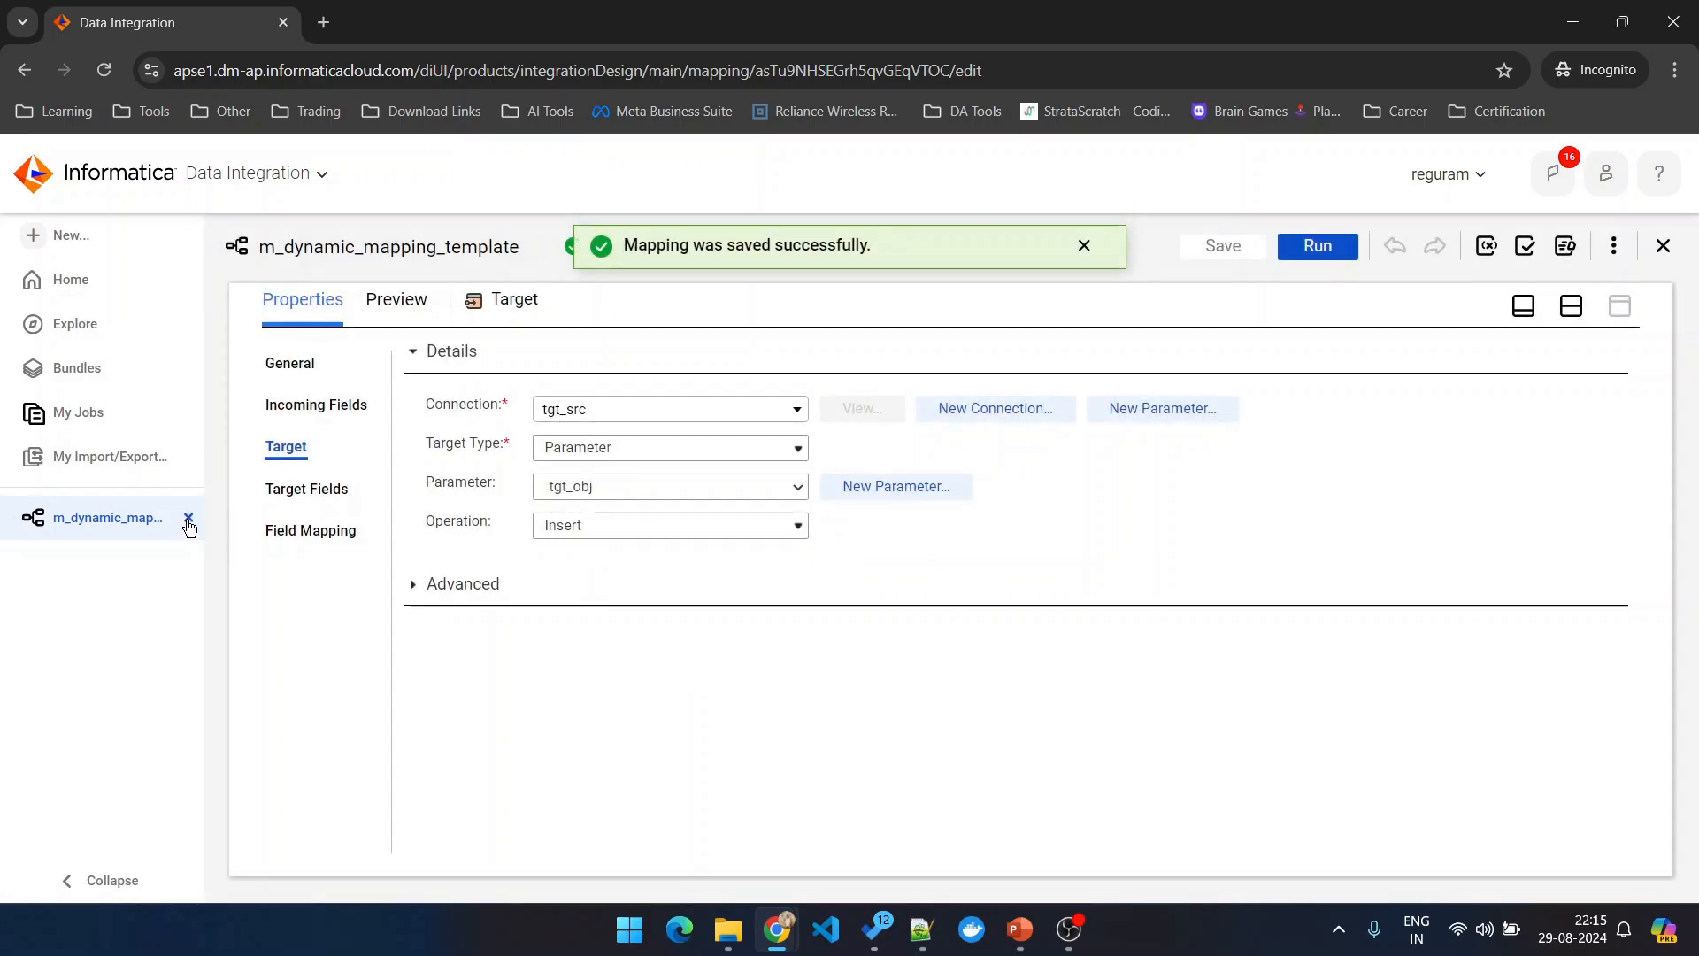
click(189, 517)
Step: Open dy_dynamic_test_job for editing and duplicate the transactions job in its job list
click(83, 343)
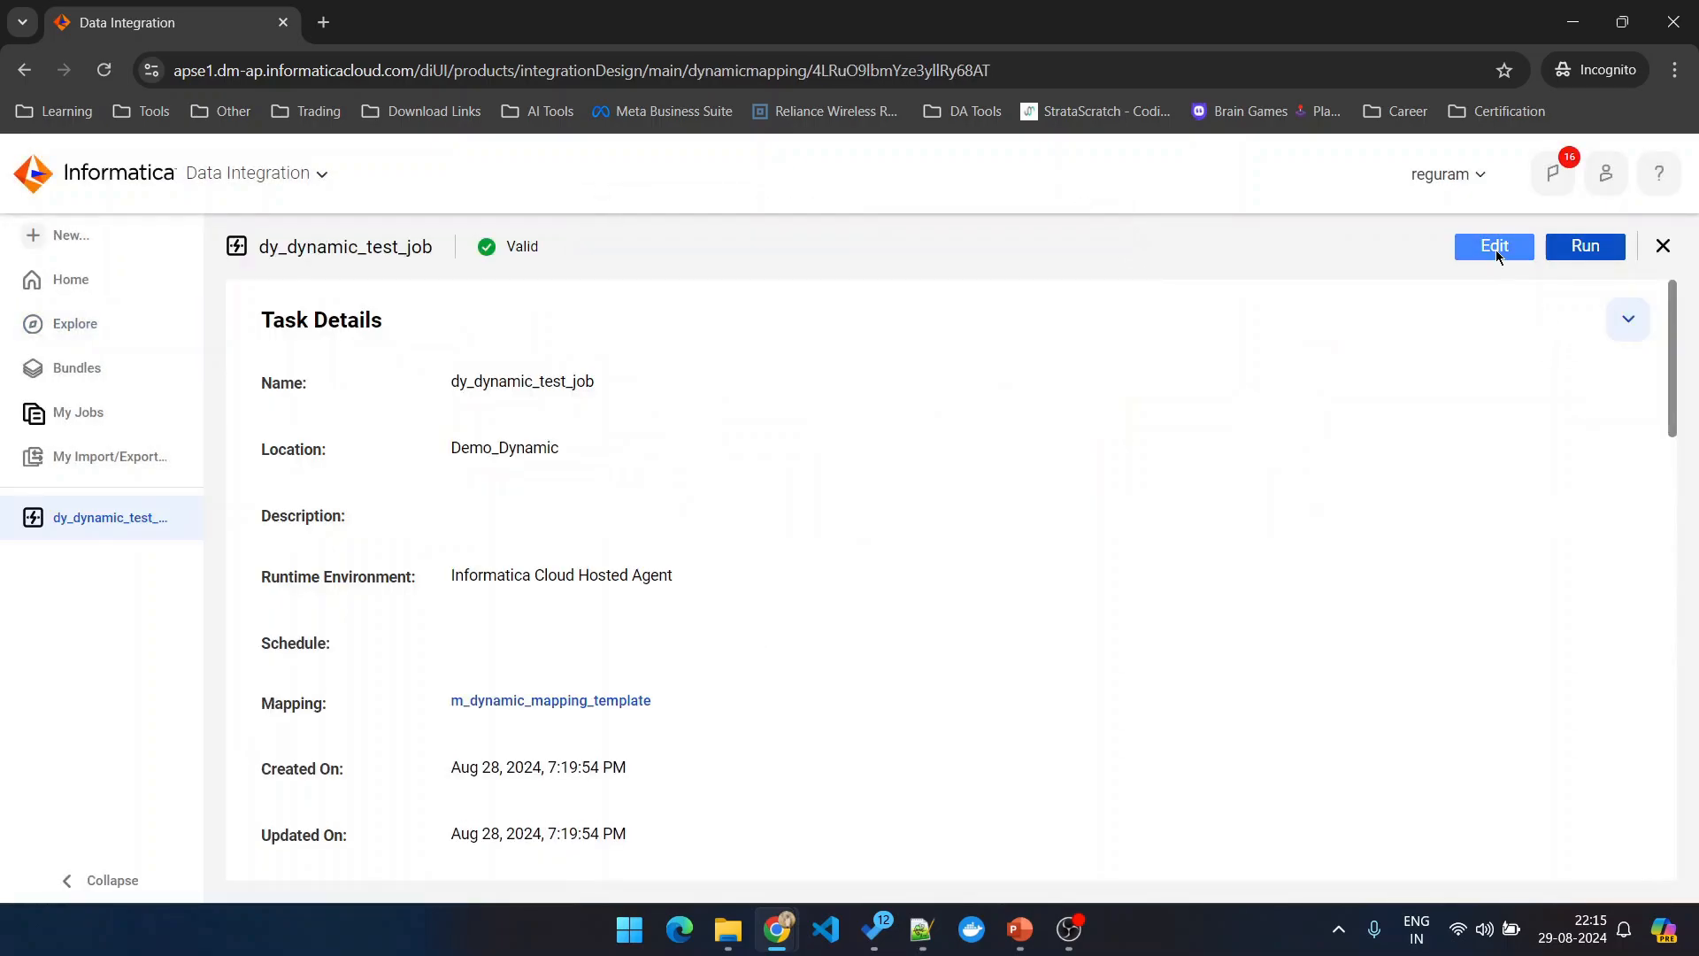
click(1495, 246)
click(607, 323)
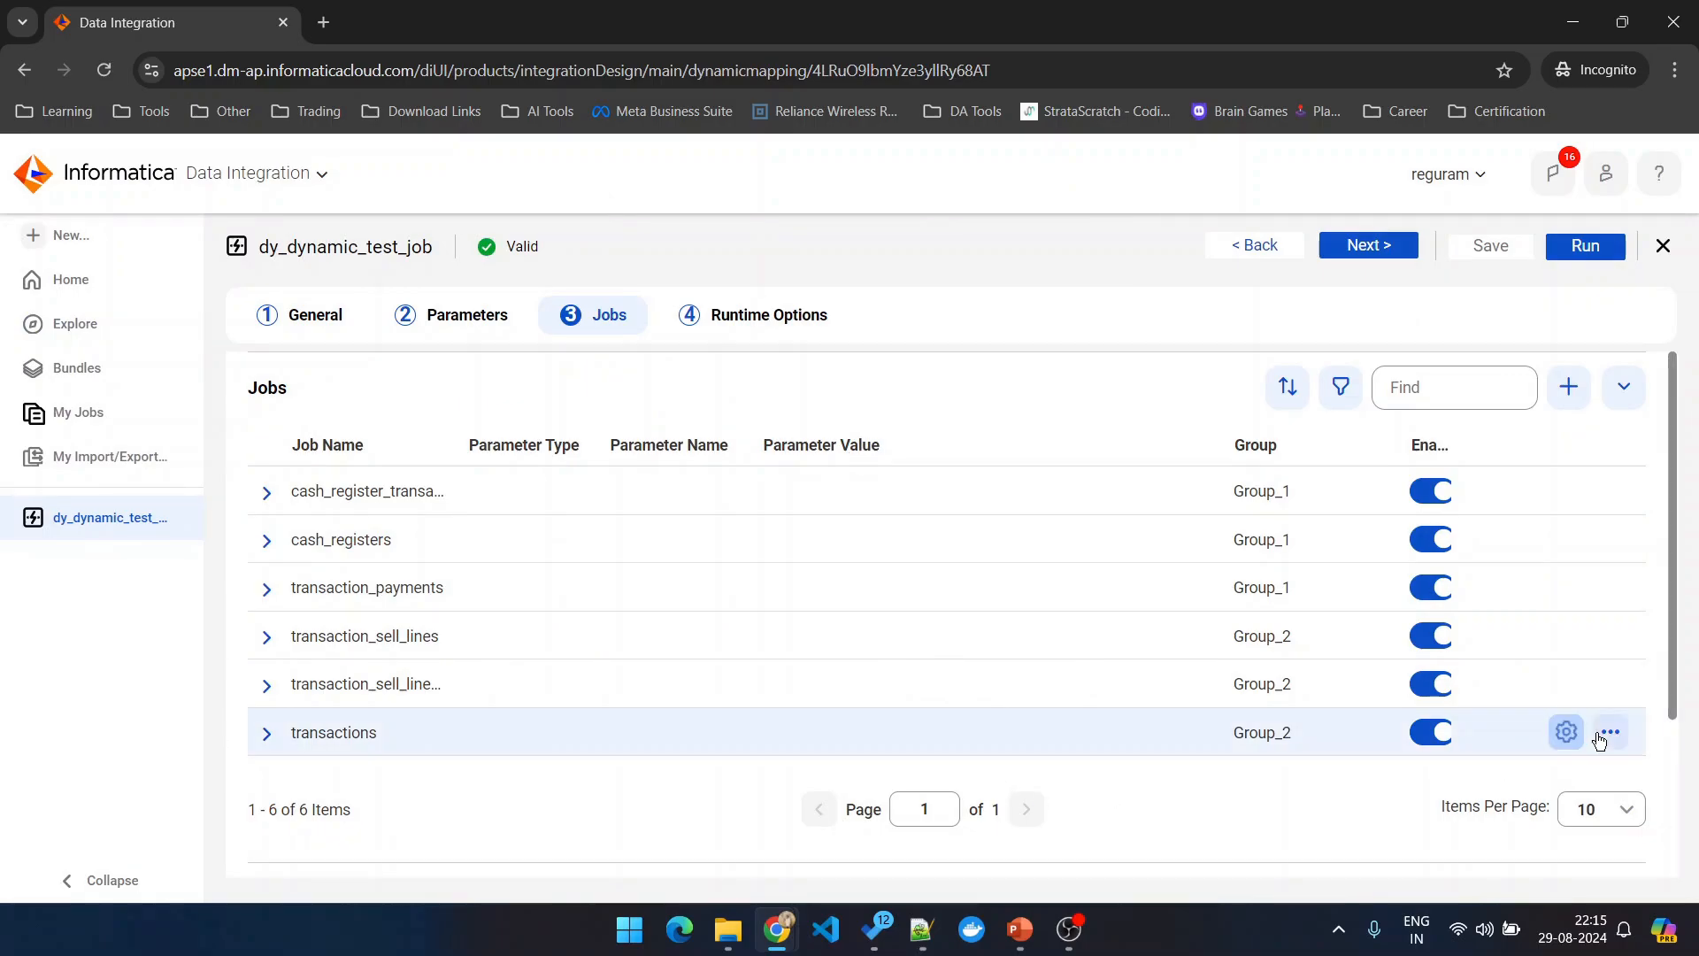
click(1610, 733)
click(1581, 794)
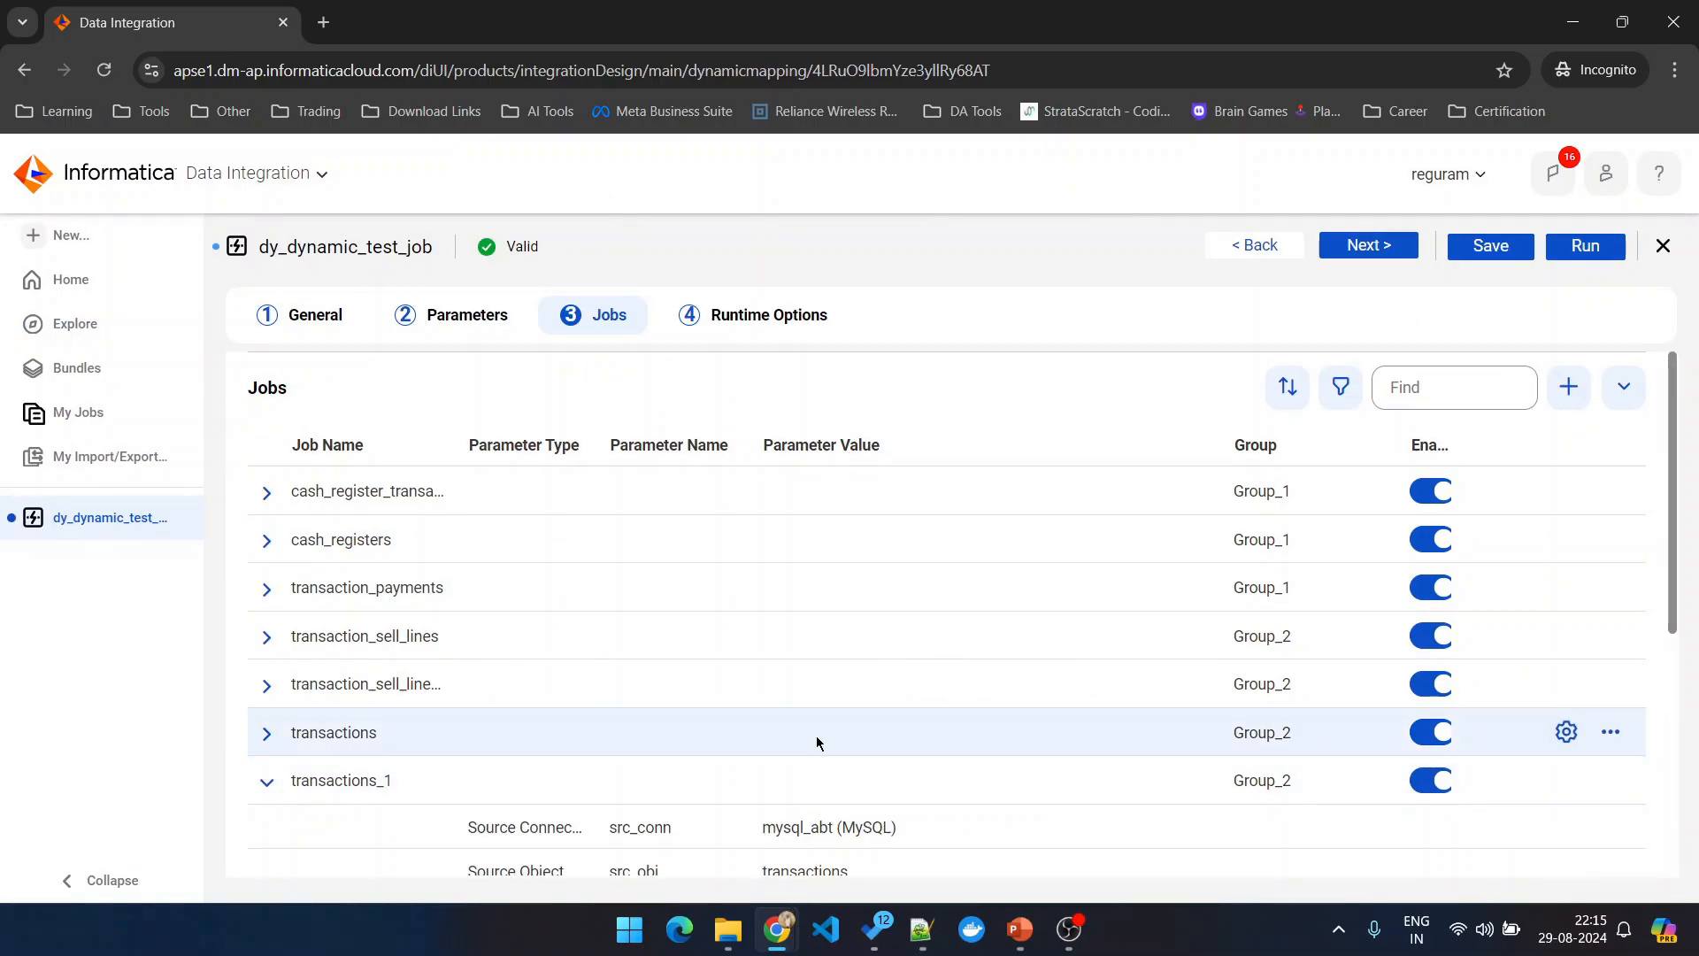
scroll(816, 735, down, 3)
click(1100, 752)
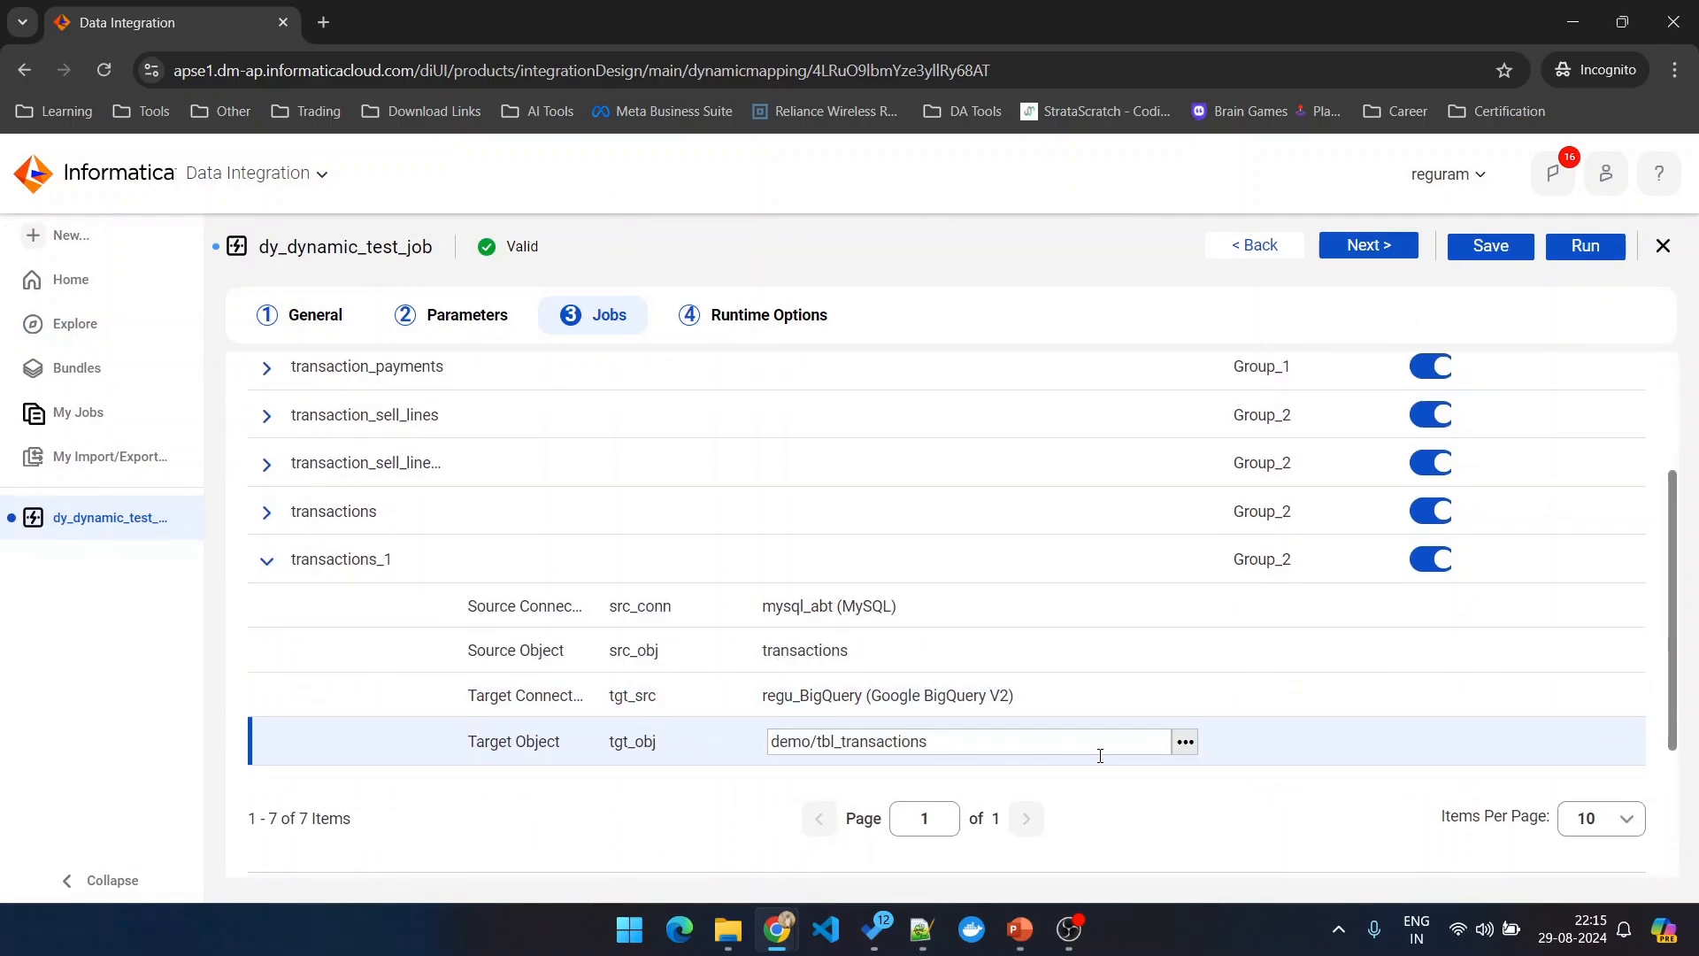
click(1187, 746)
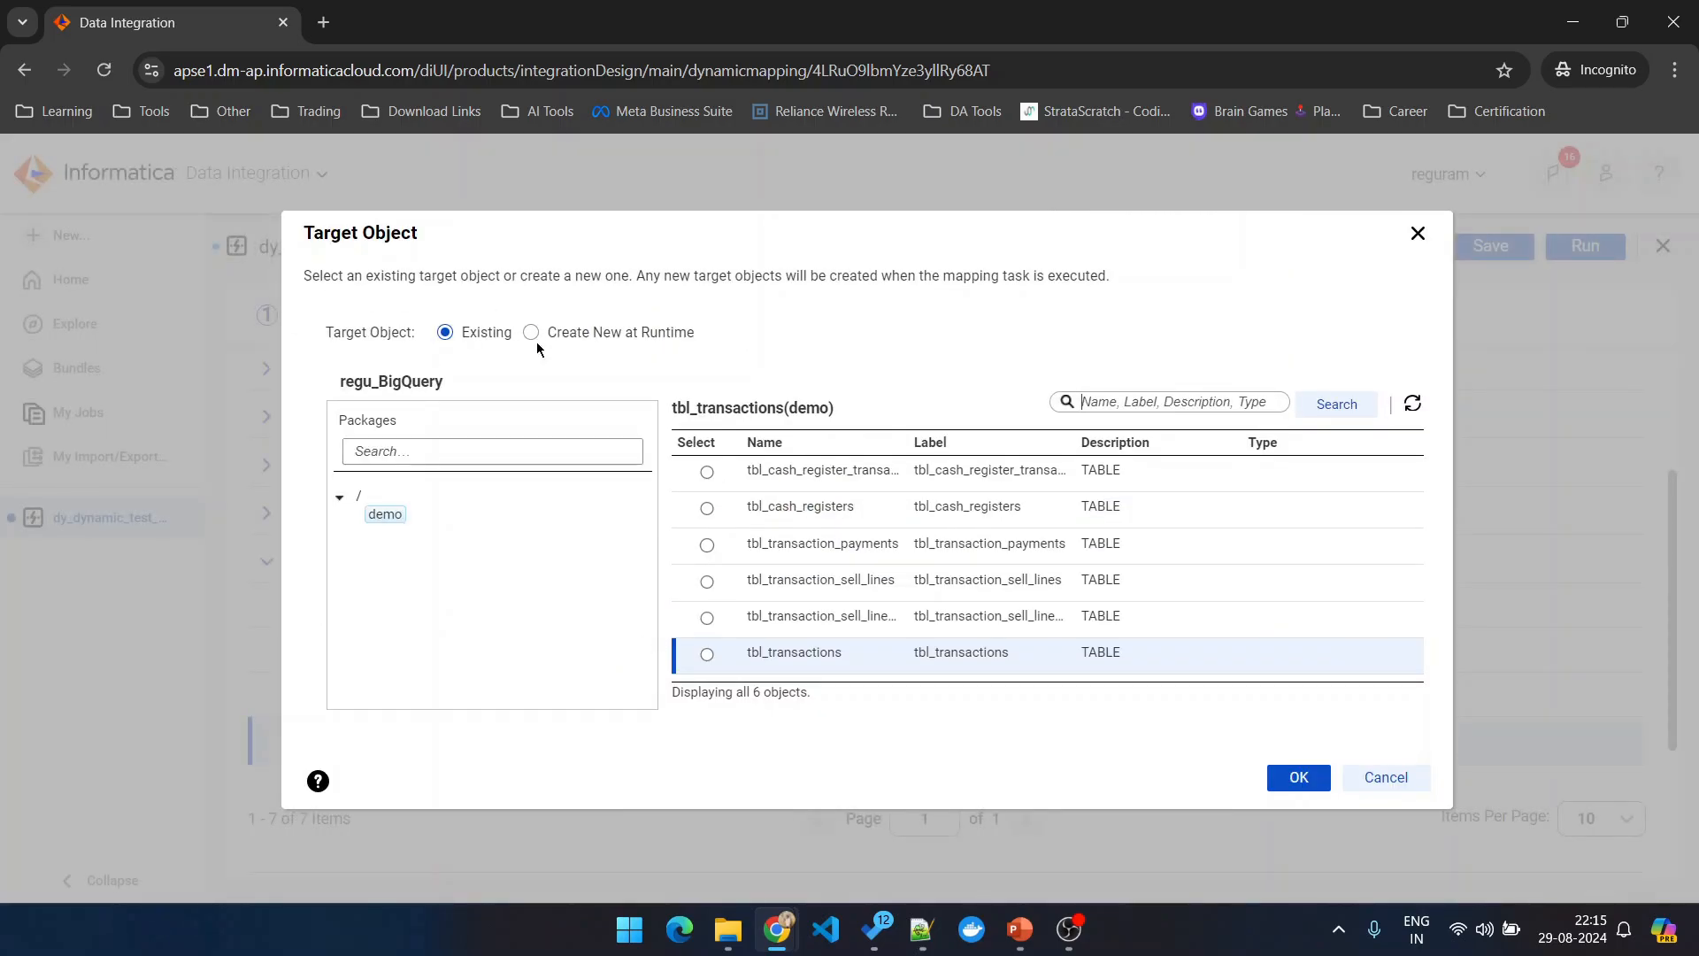
click(566, 334)
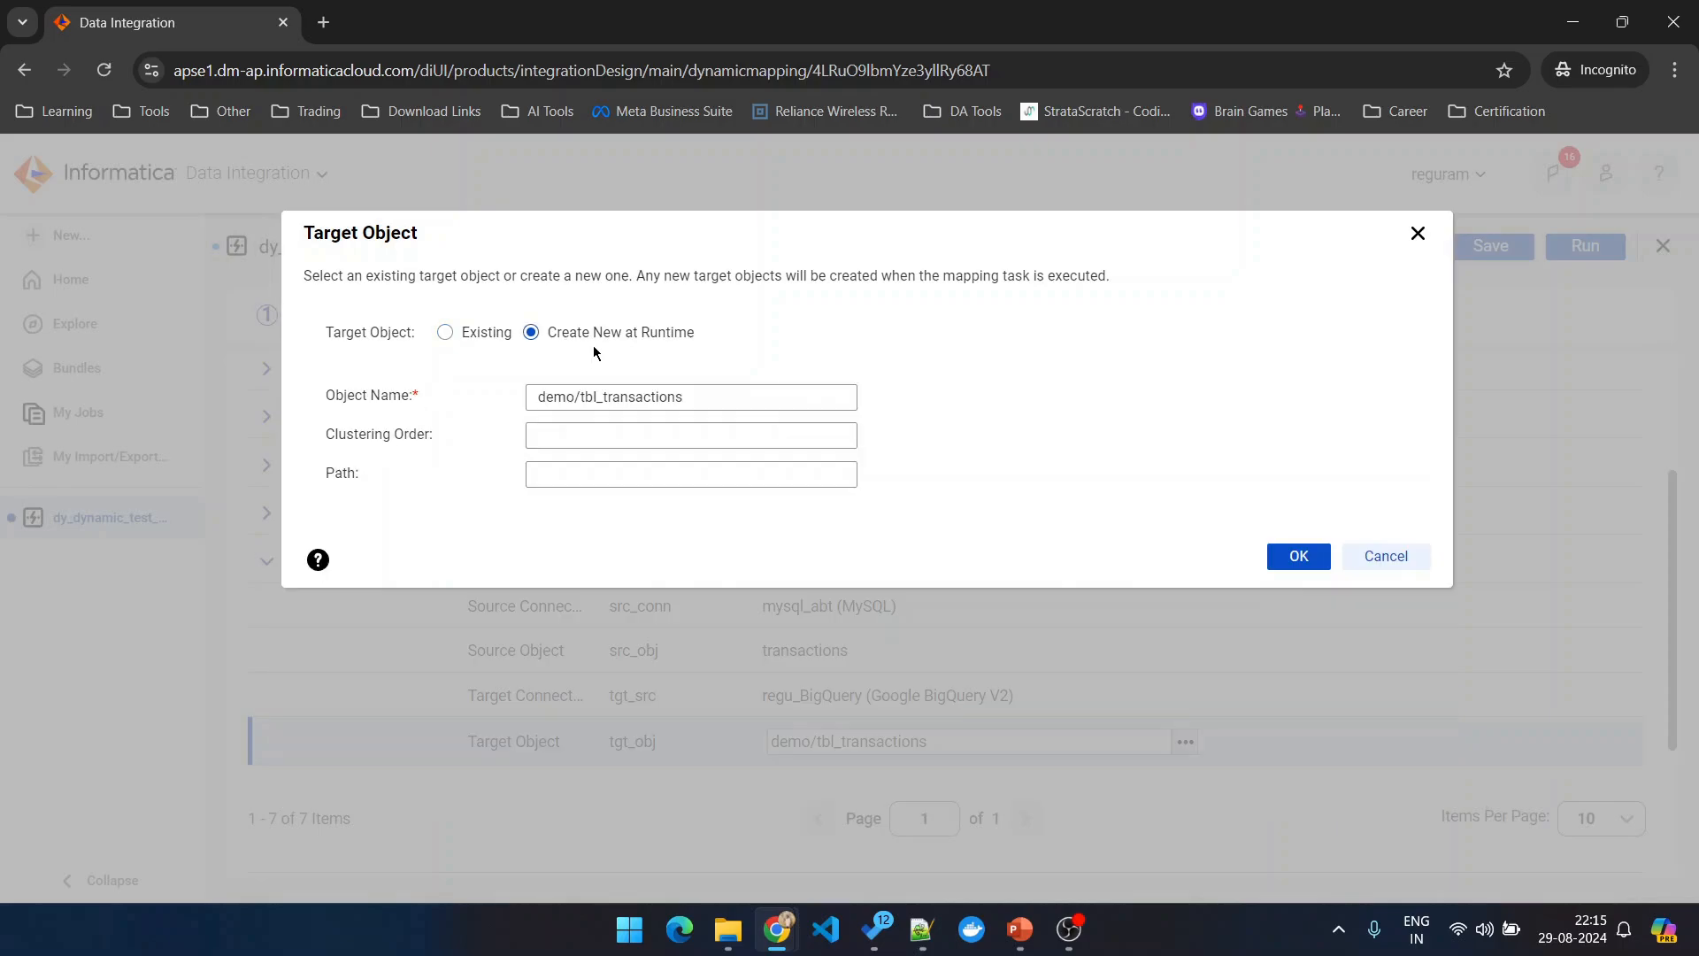
click(1396, 556)
Step: Check the remaining table names in the Notepad++ list and add a third group to the dynamic mapping task
scroll(708, 688, down, 1)
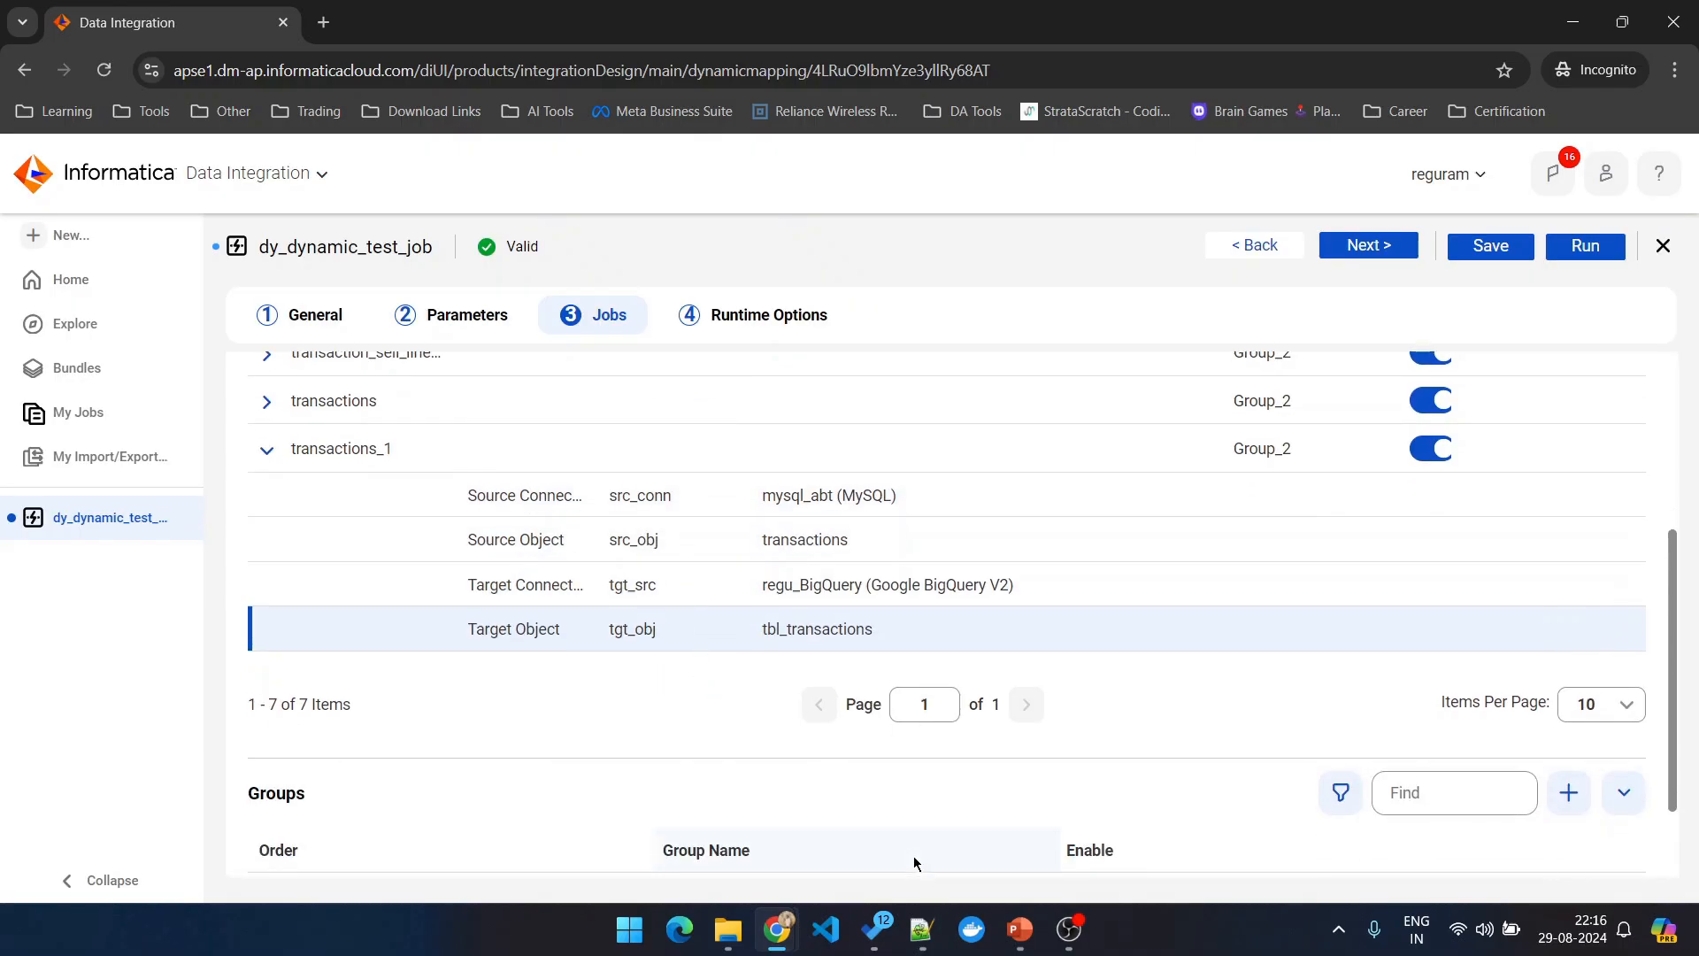
click(921, 929)
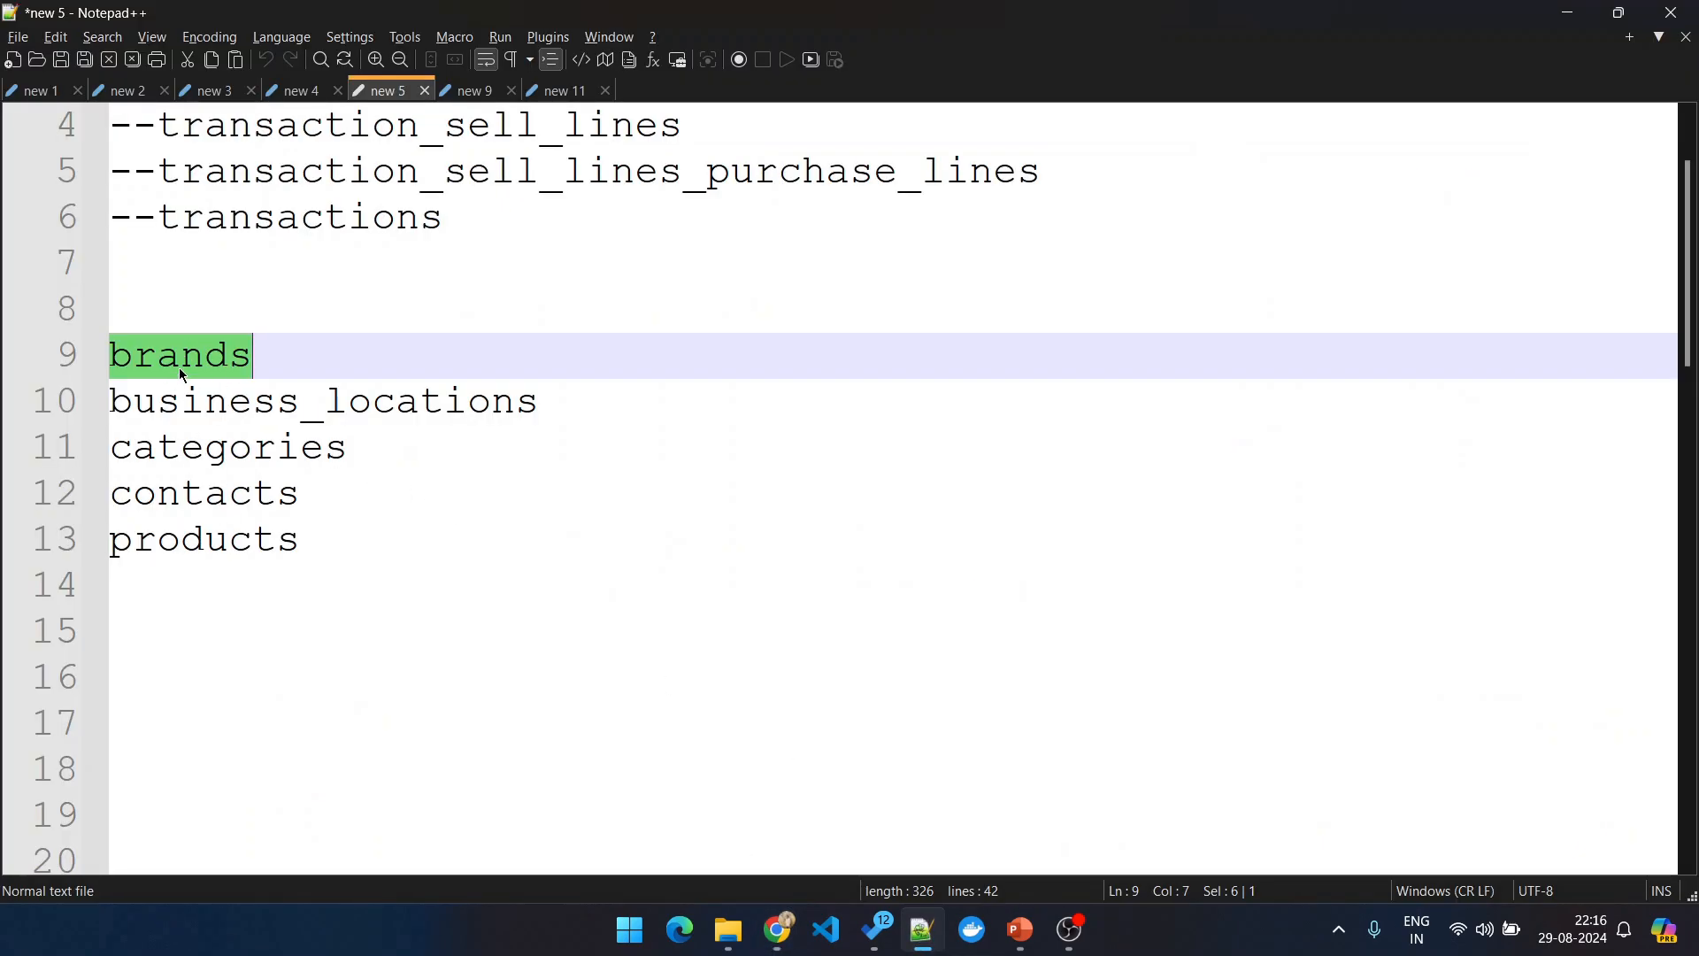
key(alt+Tab)
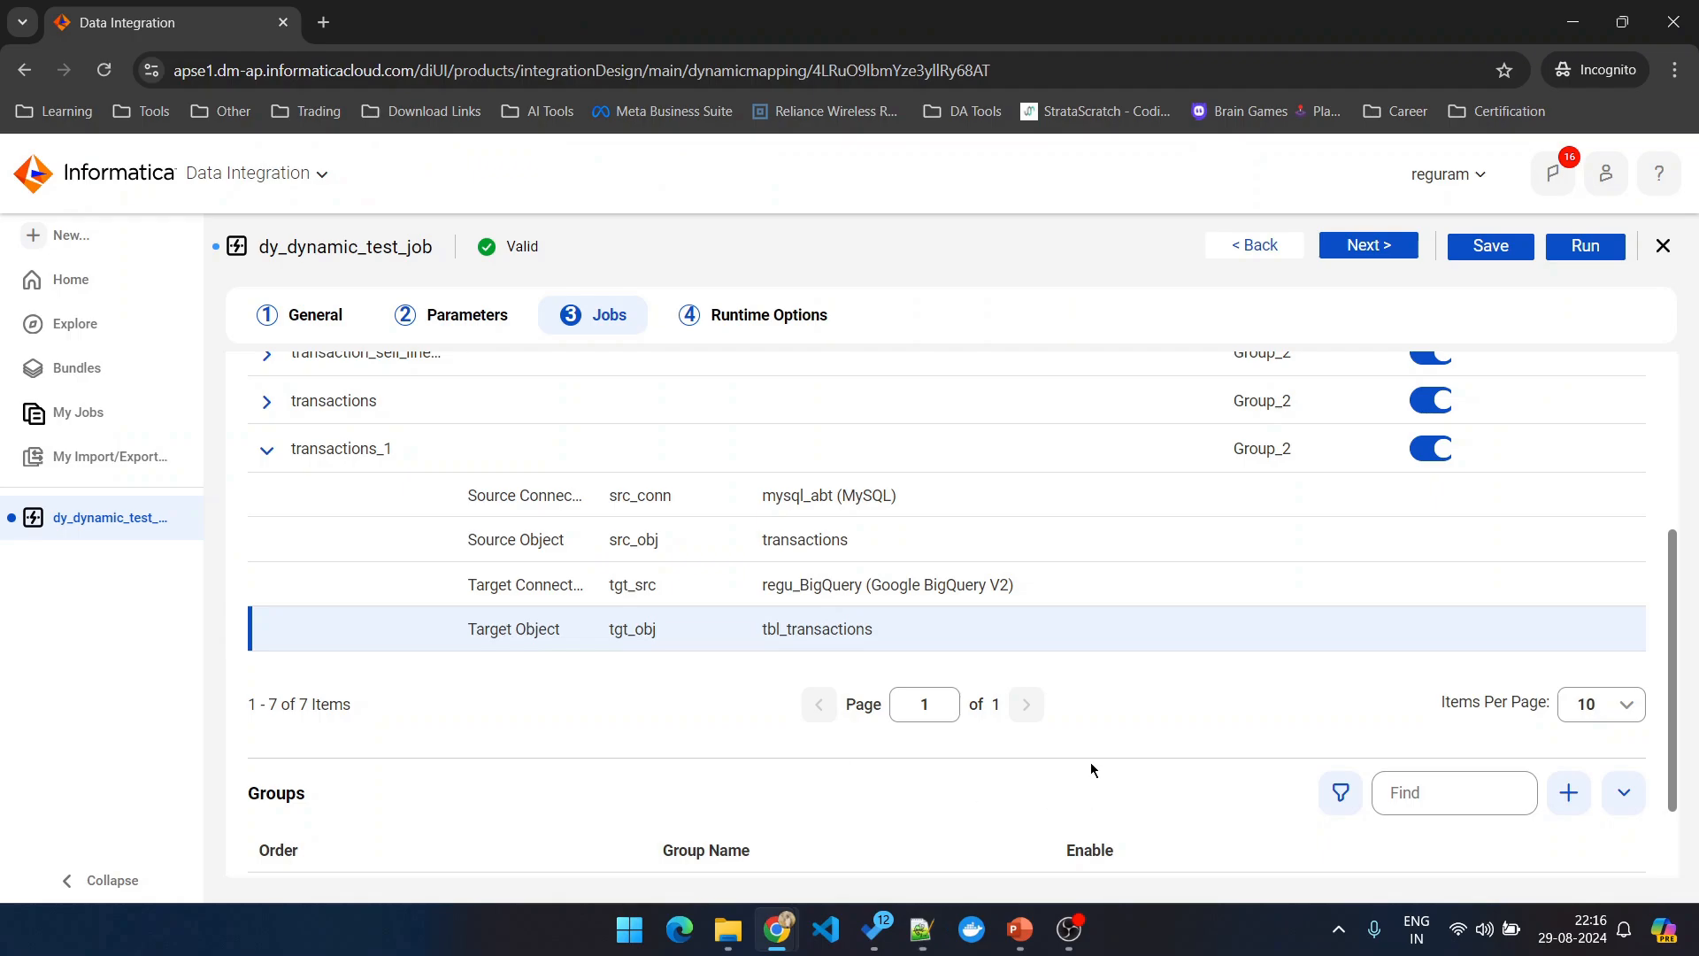
scroll(1085, 750, down, 1)
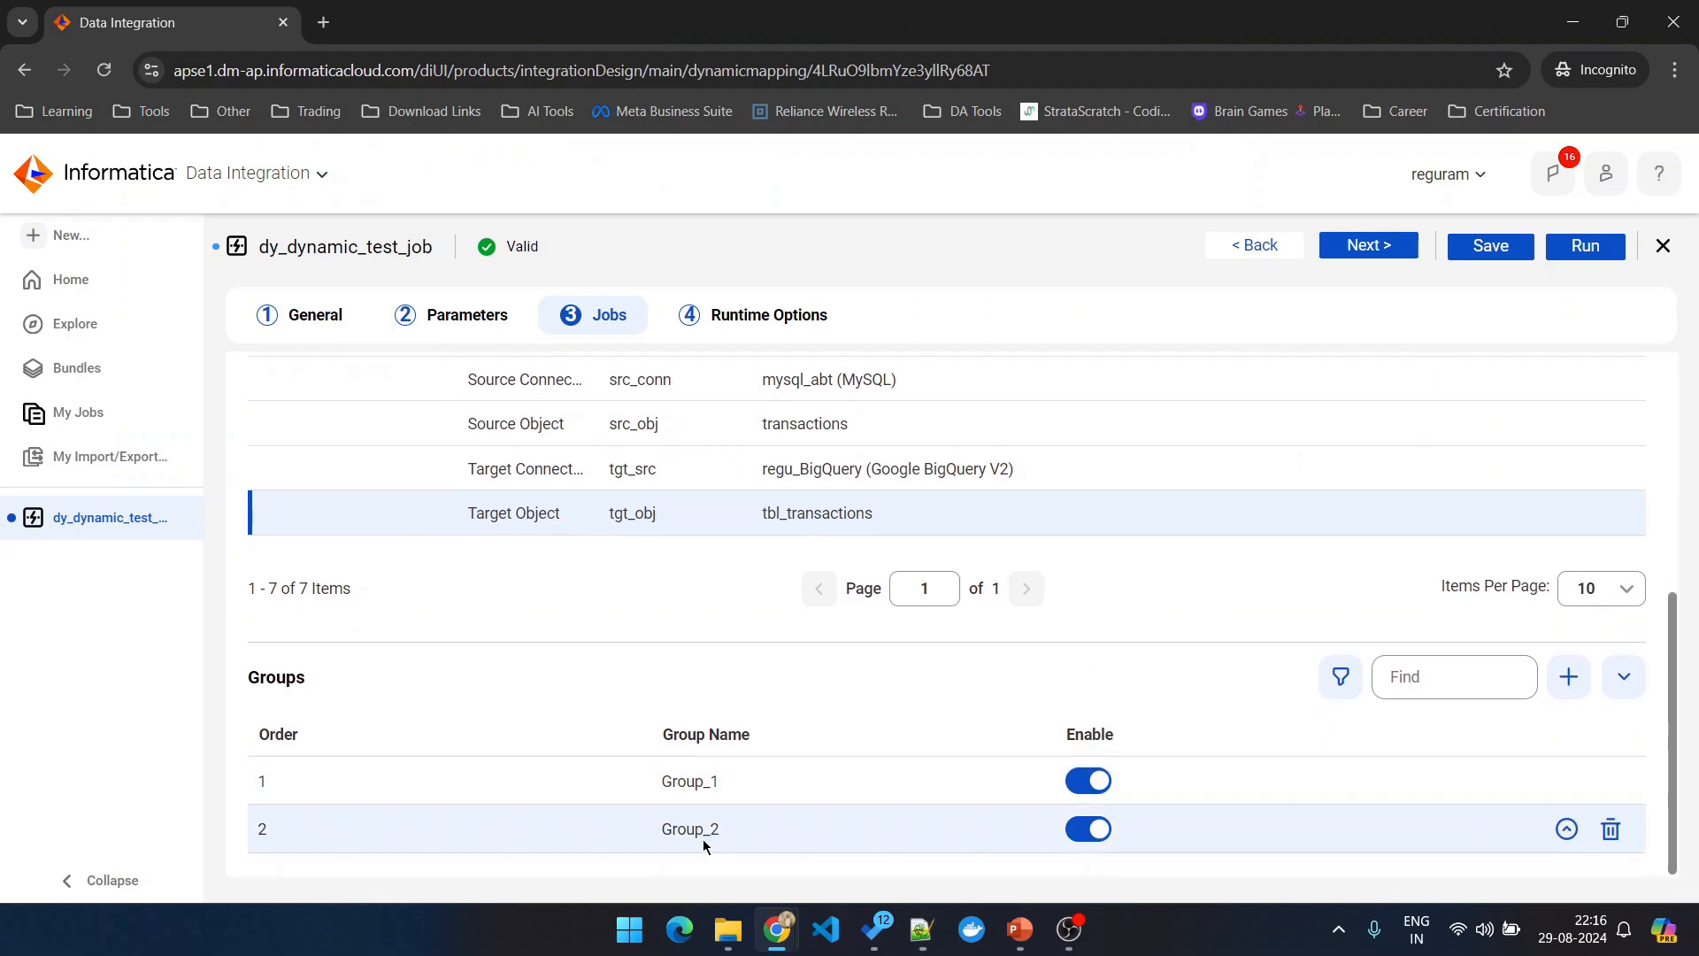
click(1568, 676)
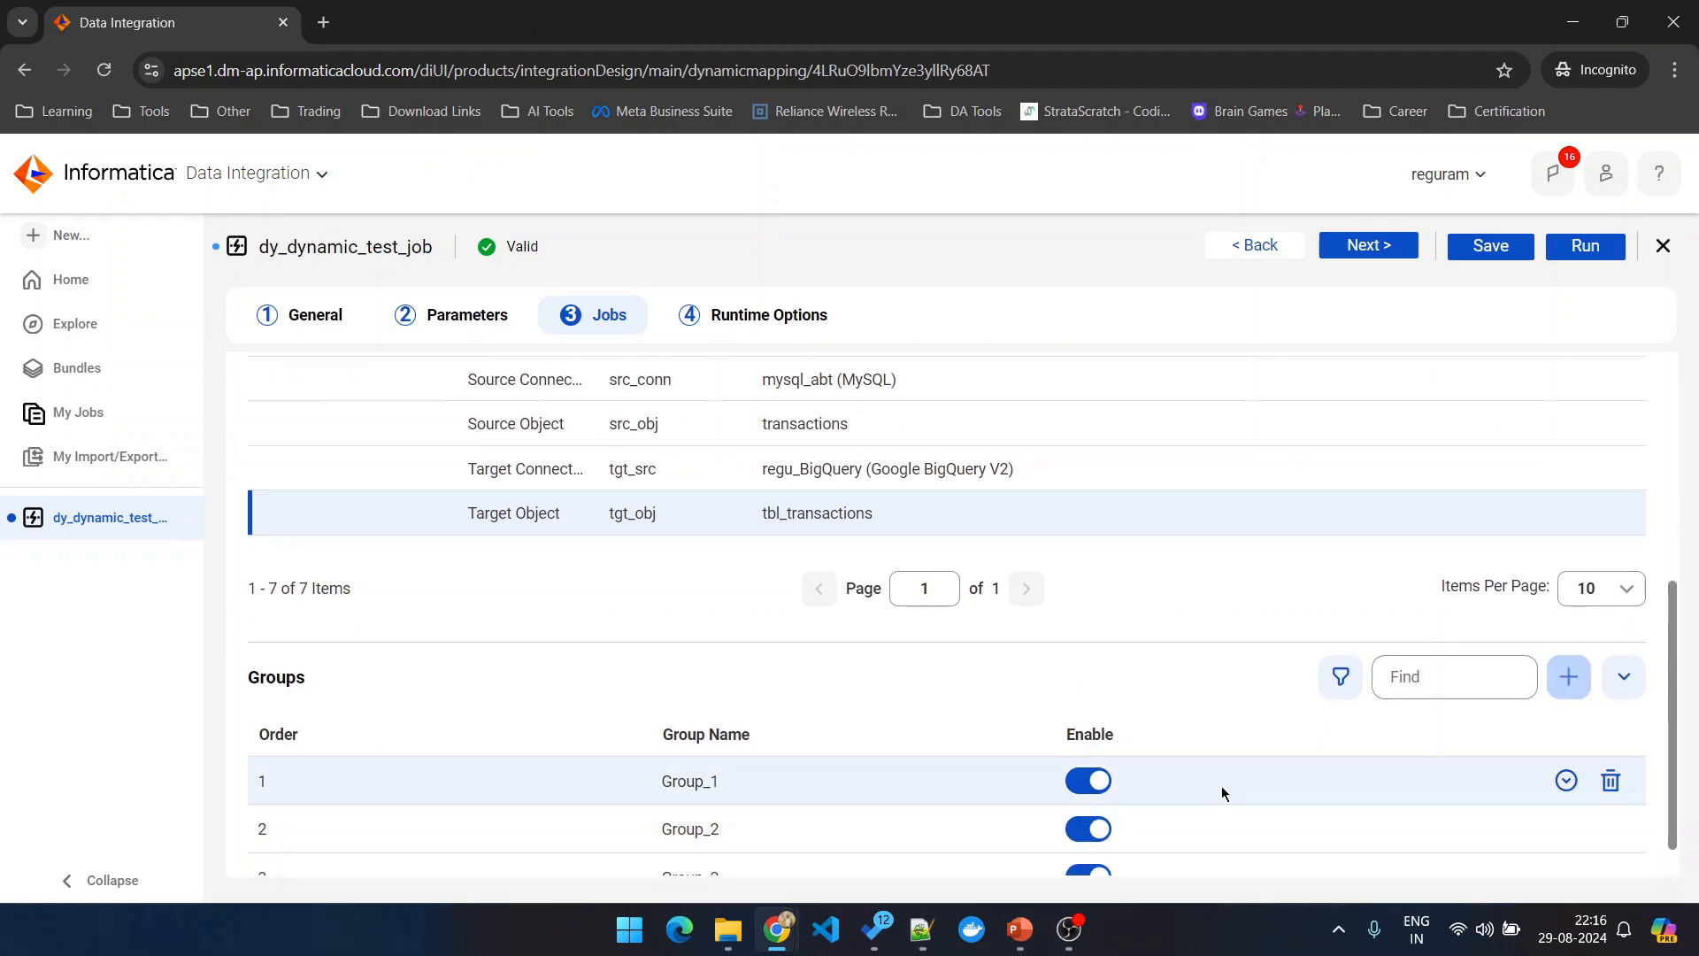
scroll(733, 847, up, 1)
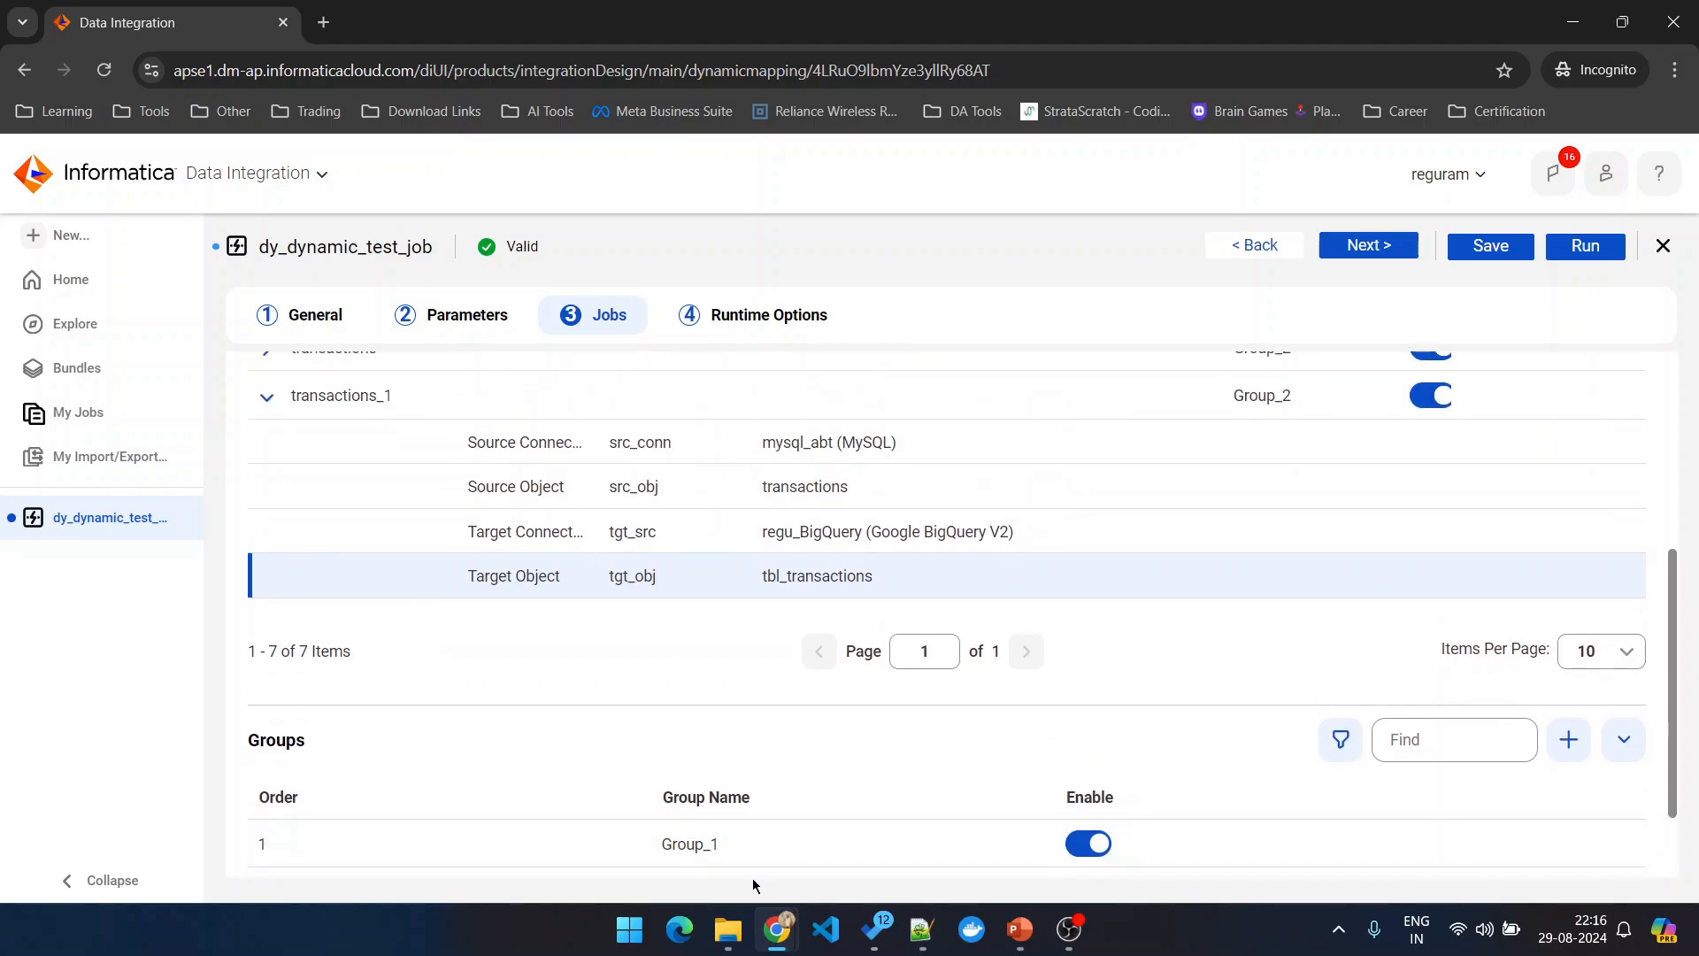
scroll(736, 815, down, 1)
Step: Rename the duplicated transactions_1 job as brands and assign it to Group_3
scroll(864, 789, up, 2)
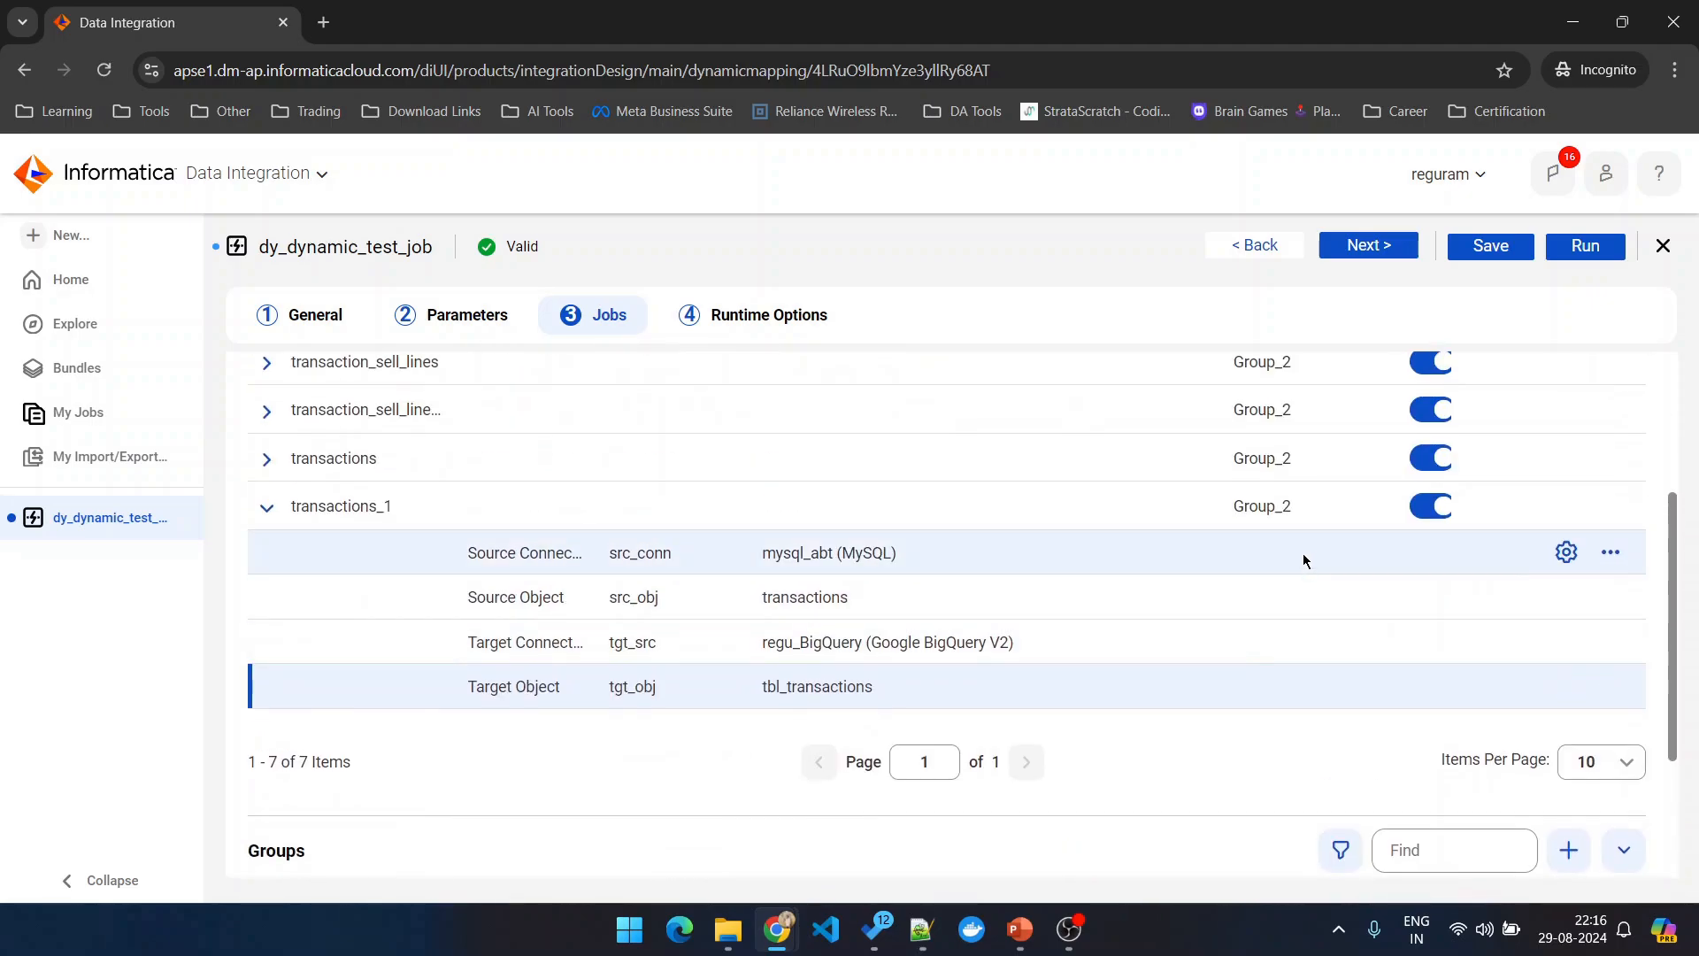
click(357, 513)
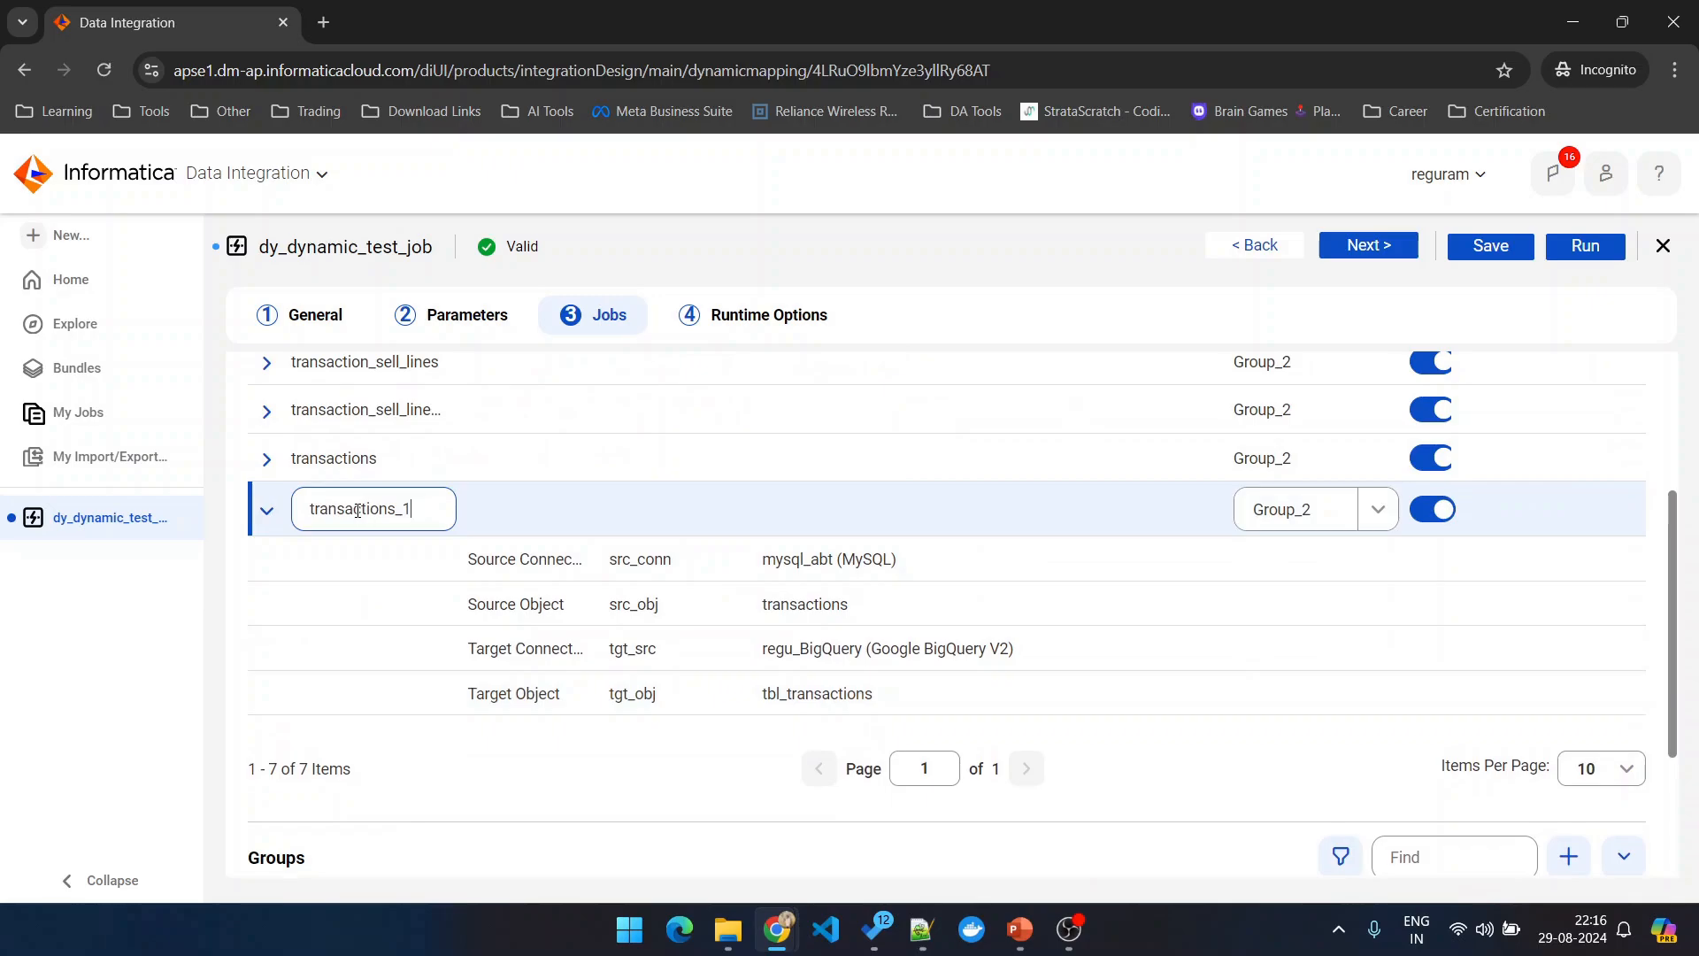
double_click(358, 512)
text(brands)
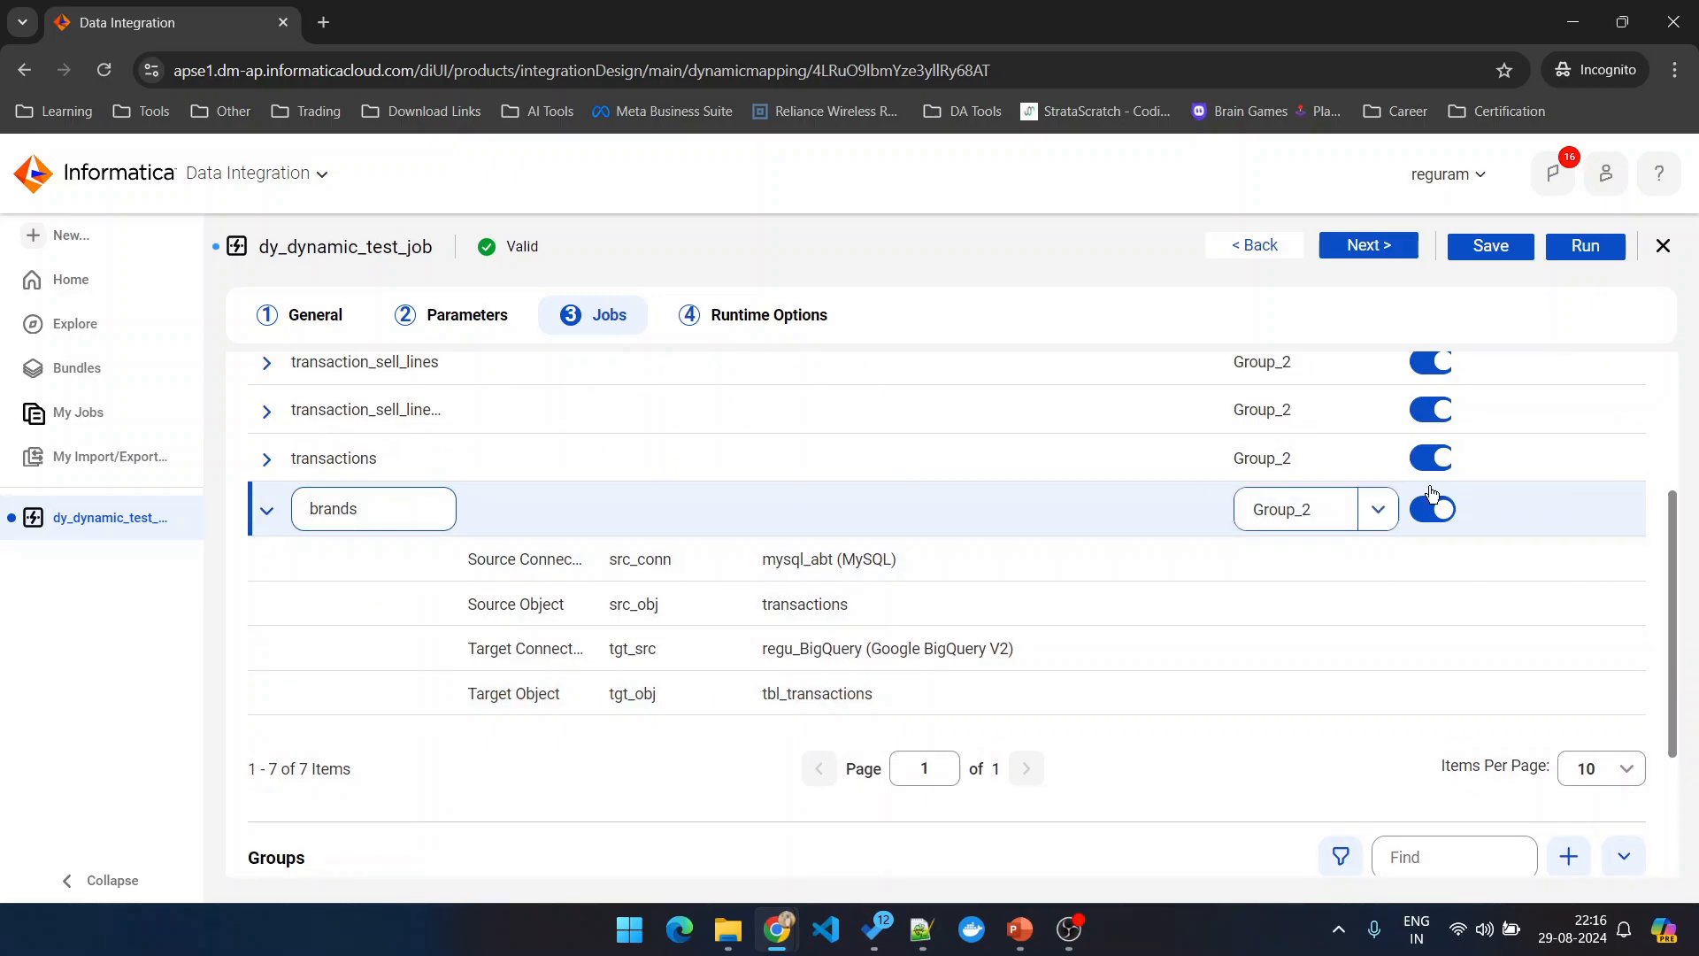
click(1376, 509)
click(1291, 637)
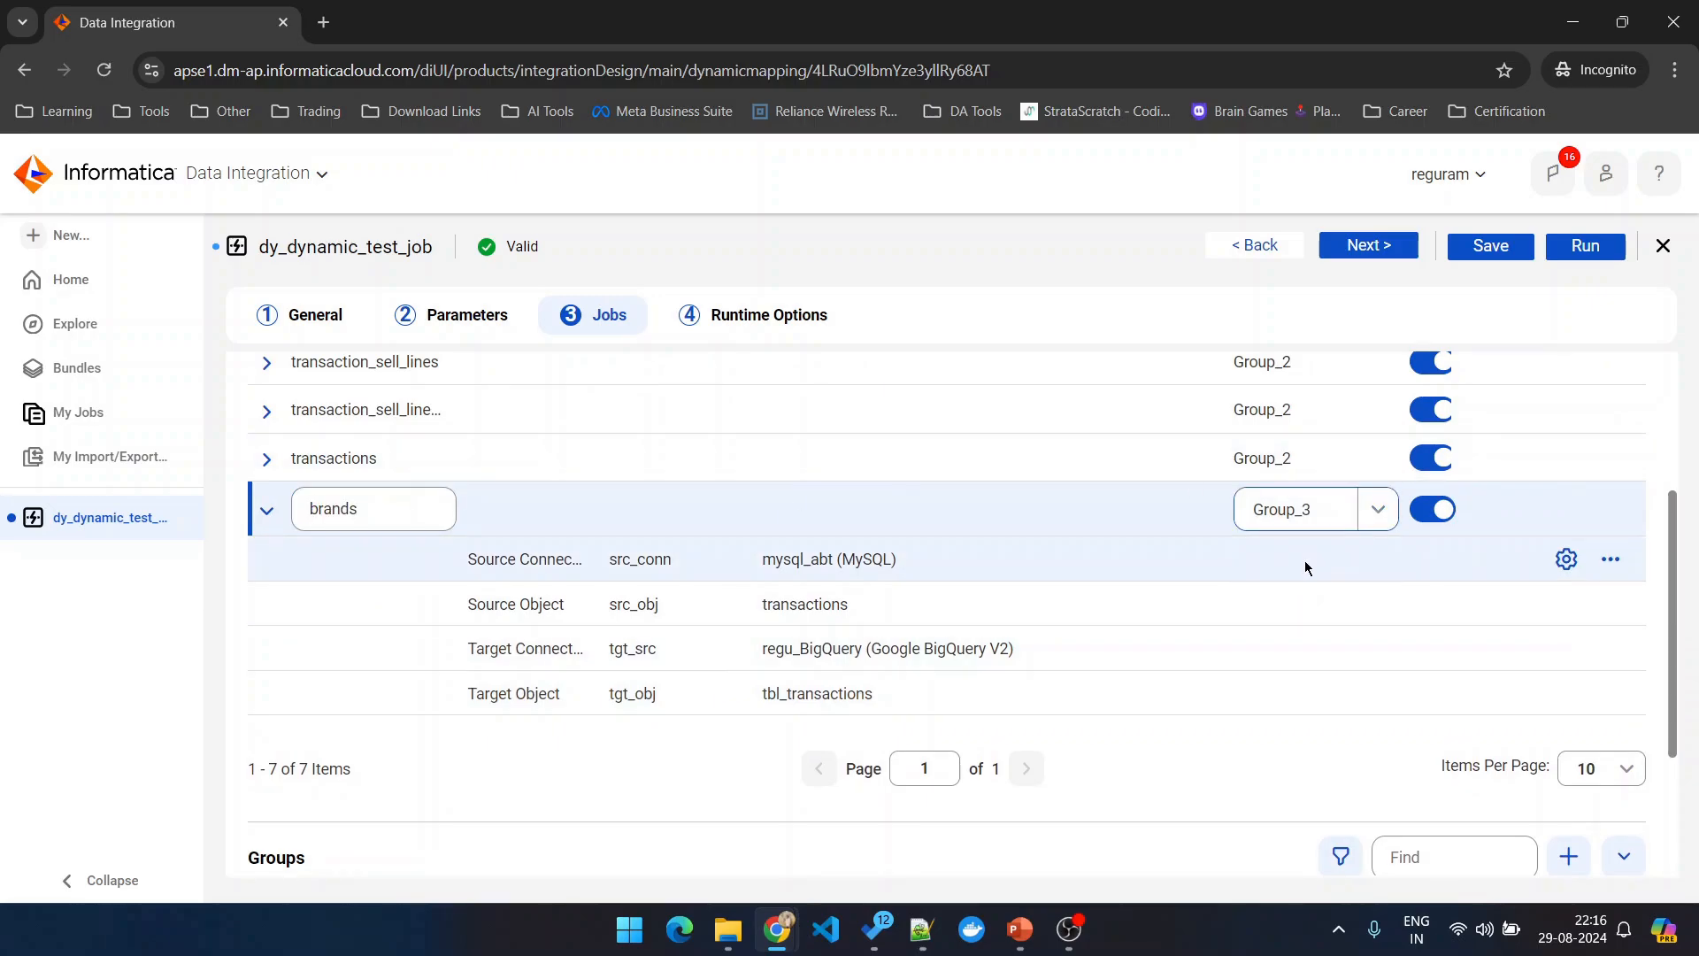
Step: Search the mysql_abt tables for brands and set brands as the brands job's source object
click(824, 602)
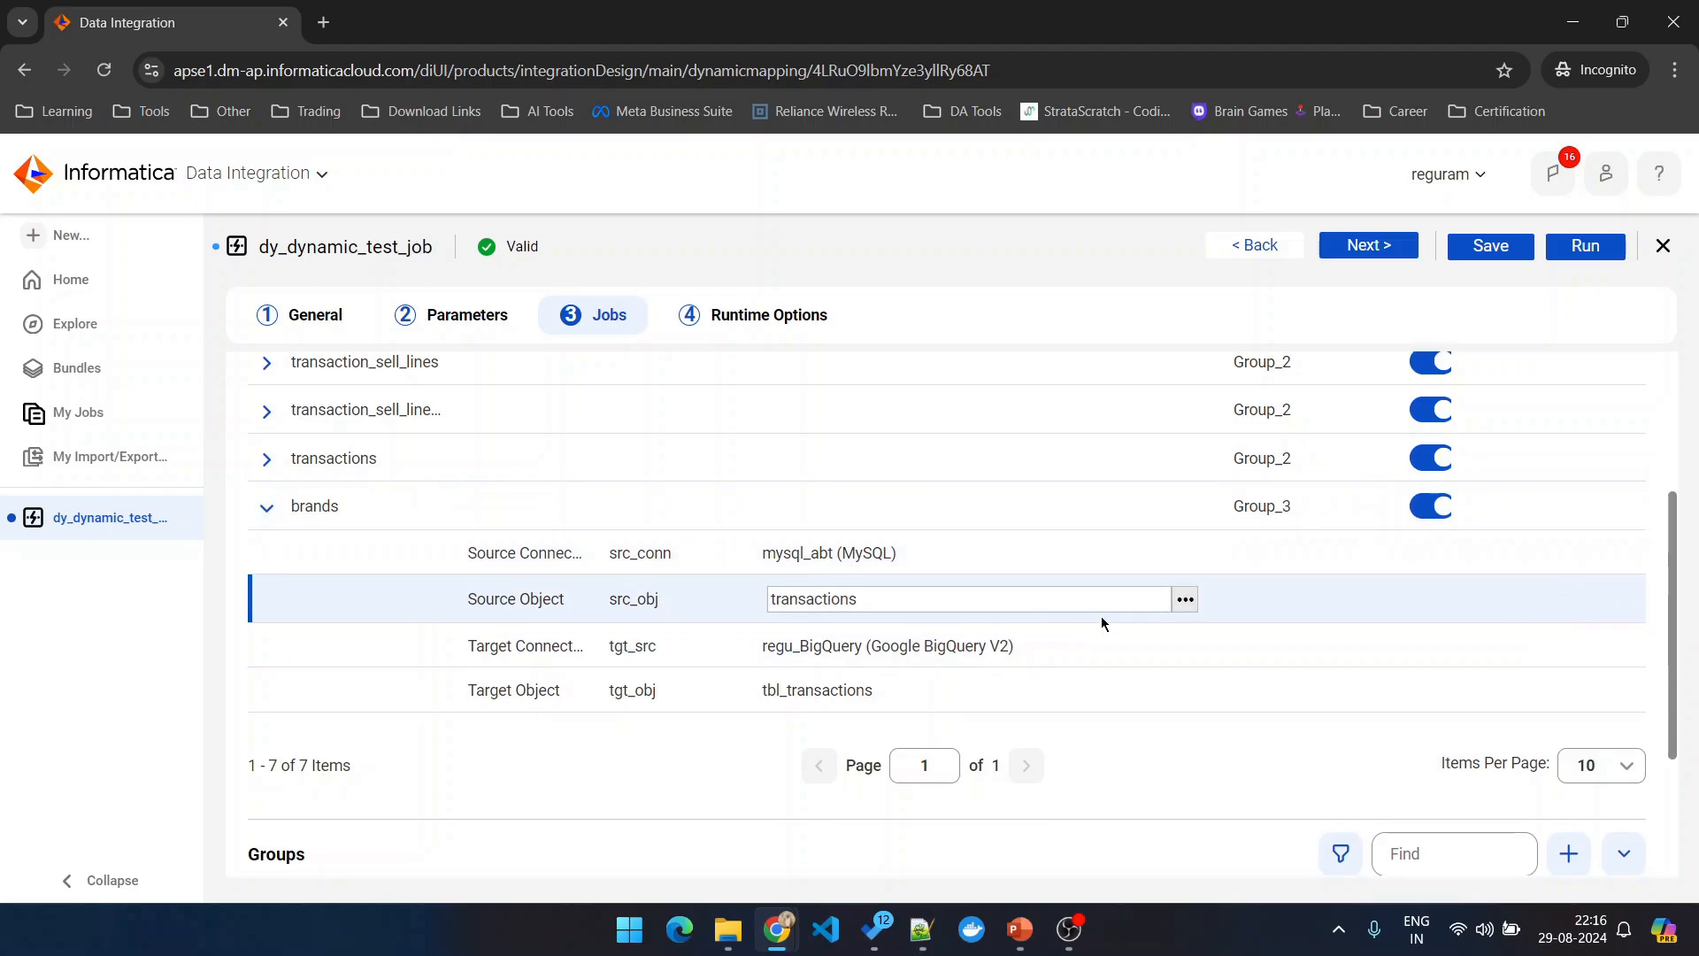
click(1185, 601)
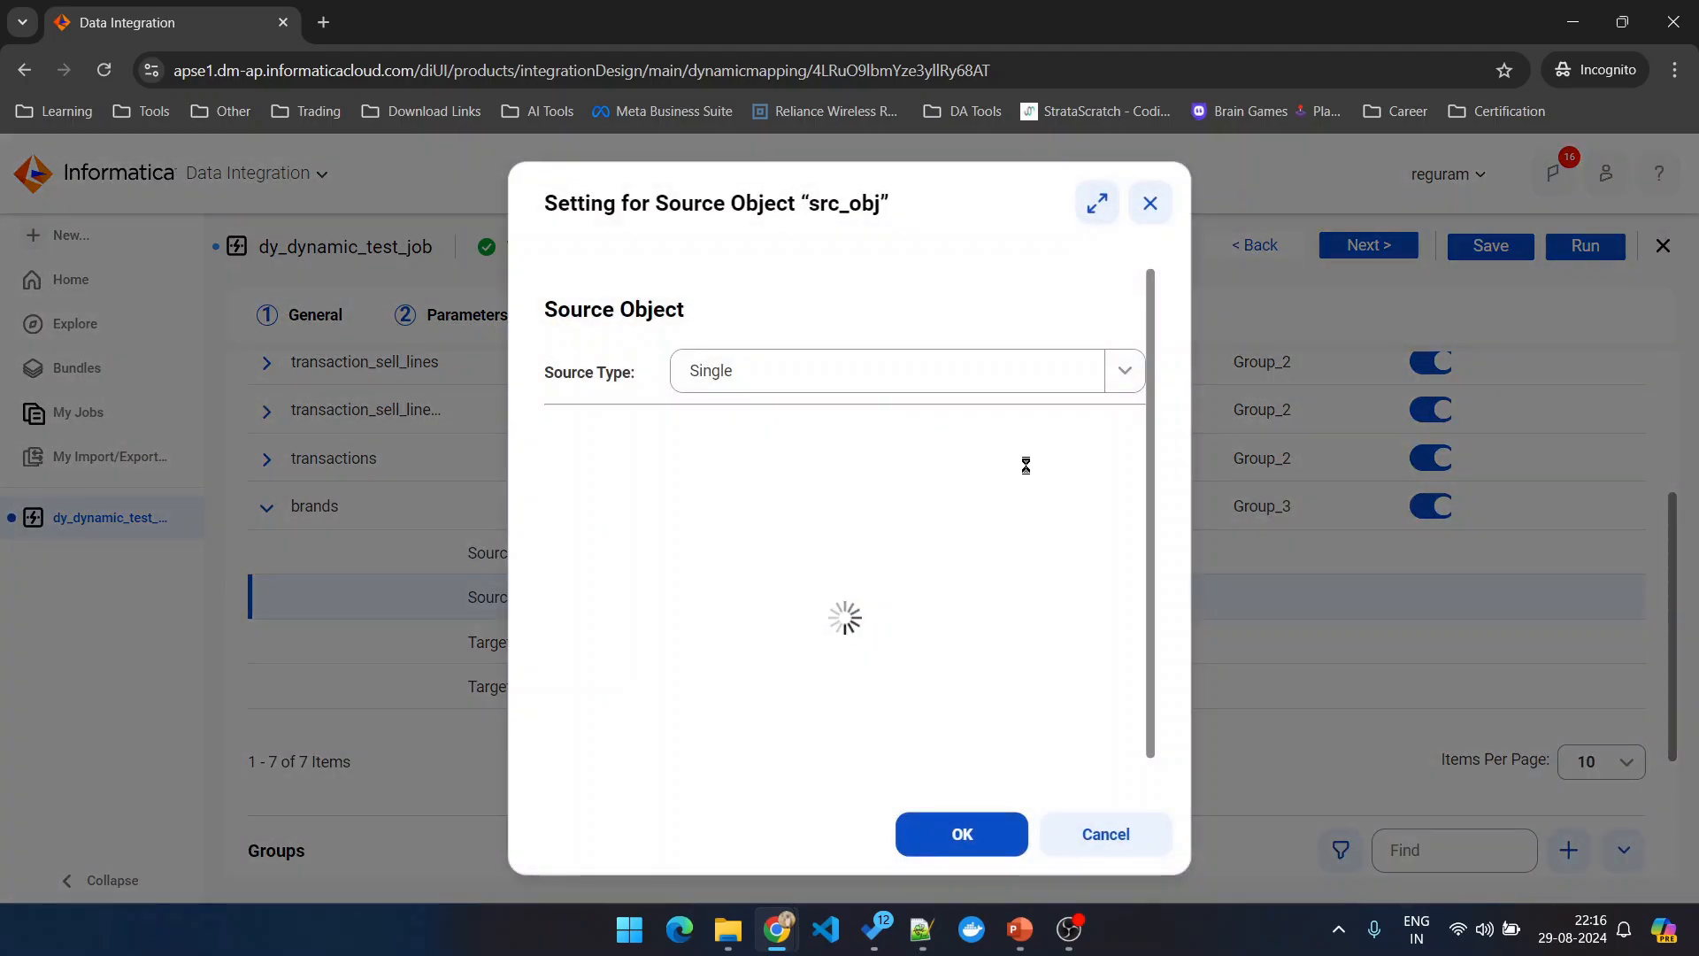
click(1007, 471)
text(brands)
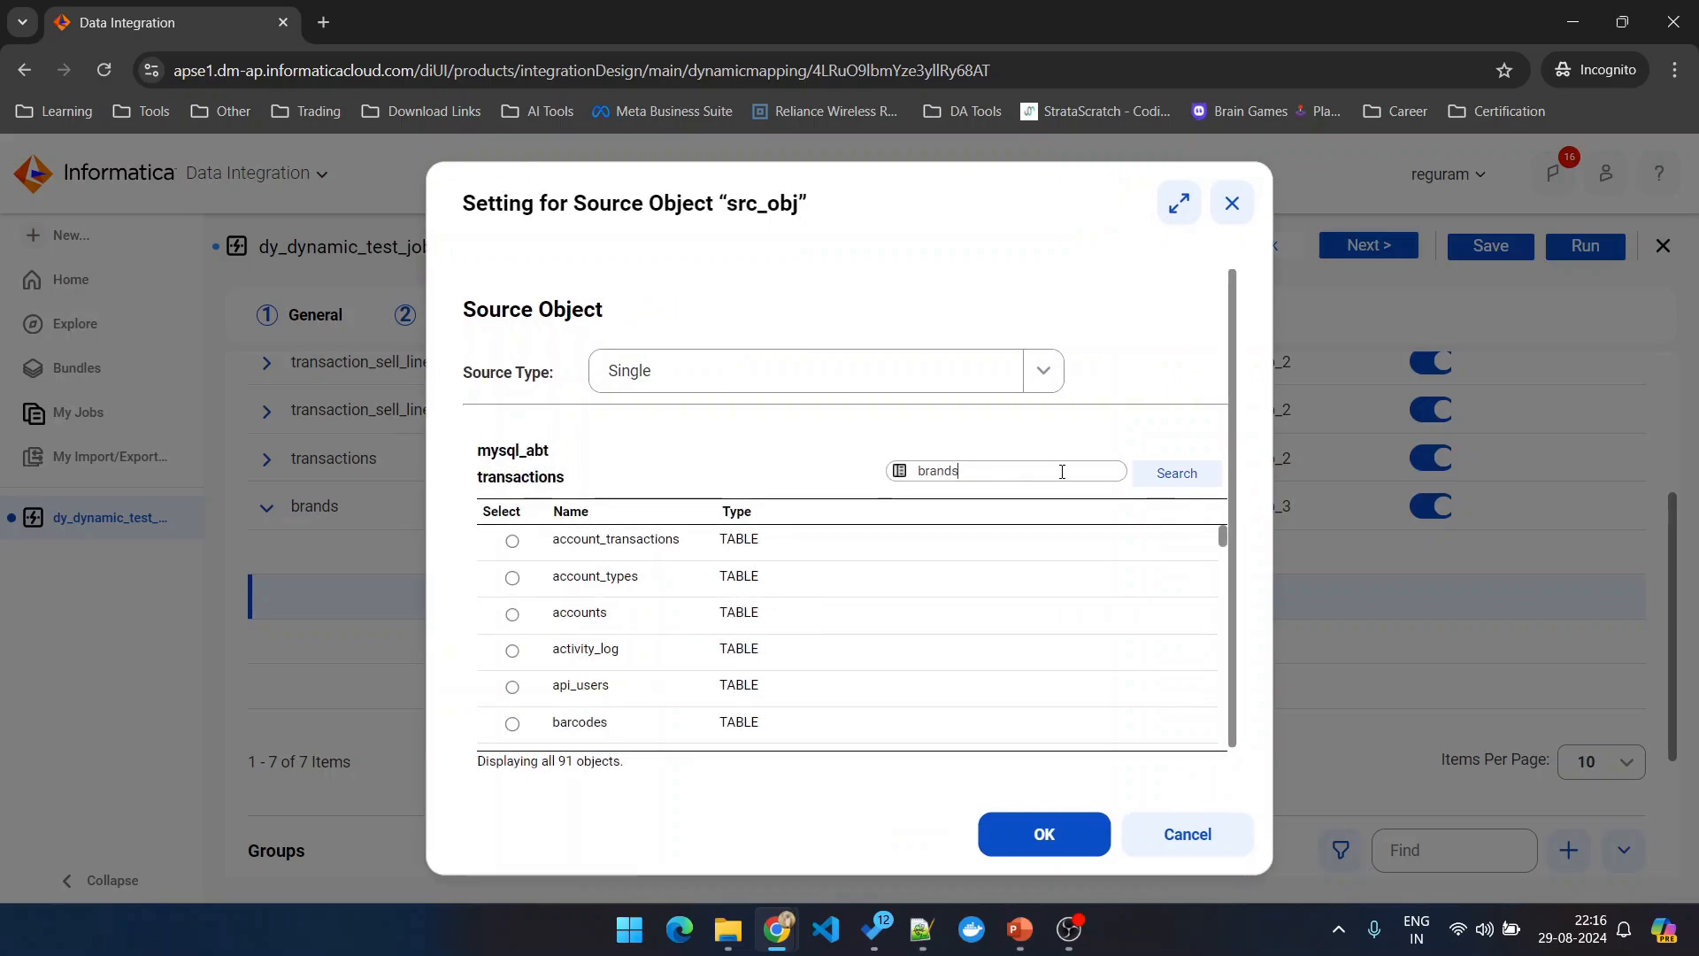
click(1174, 474)
click(512, 541)
click(1044, 834)
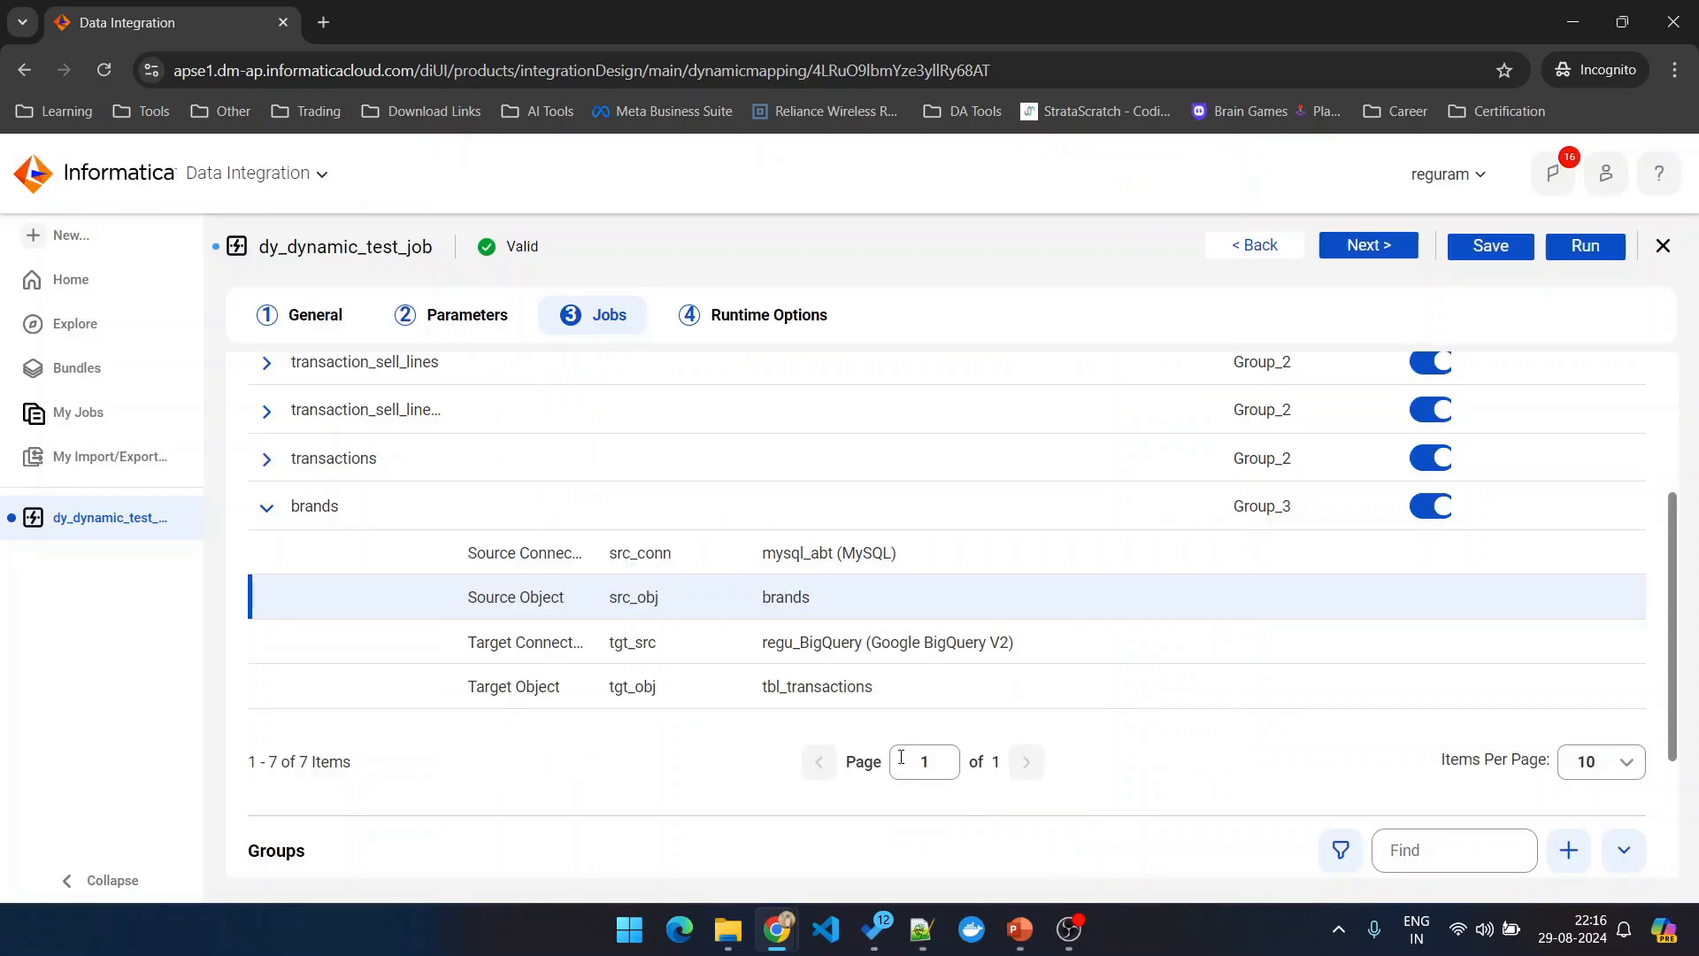
Step: Set the brands job's target object to demo/tbl_brands, created new at runtime
click(1138, 690)
click(1184, 690)
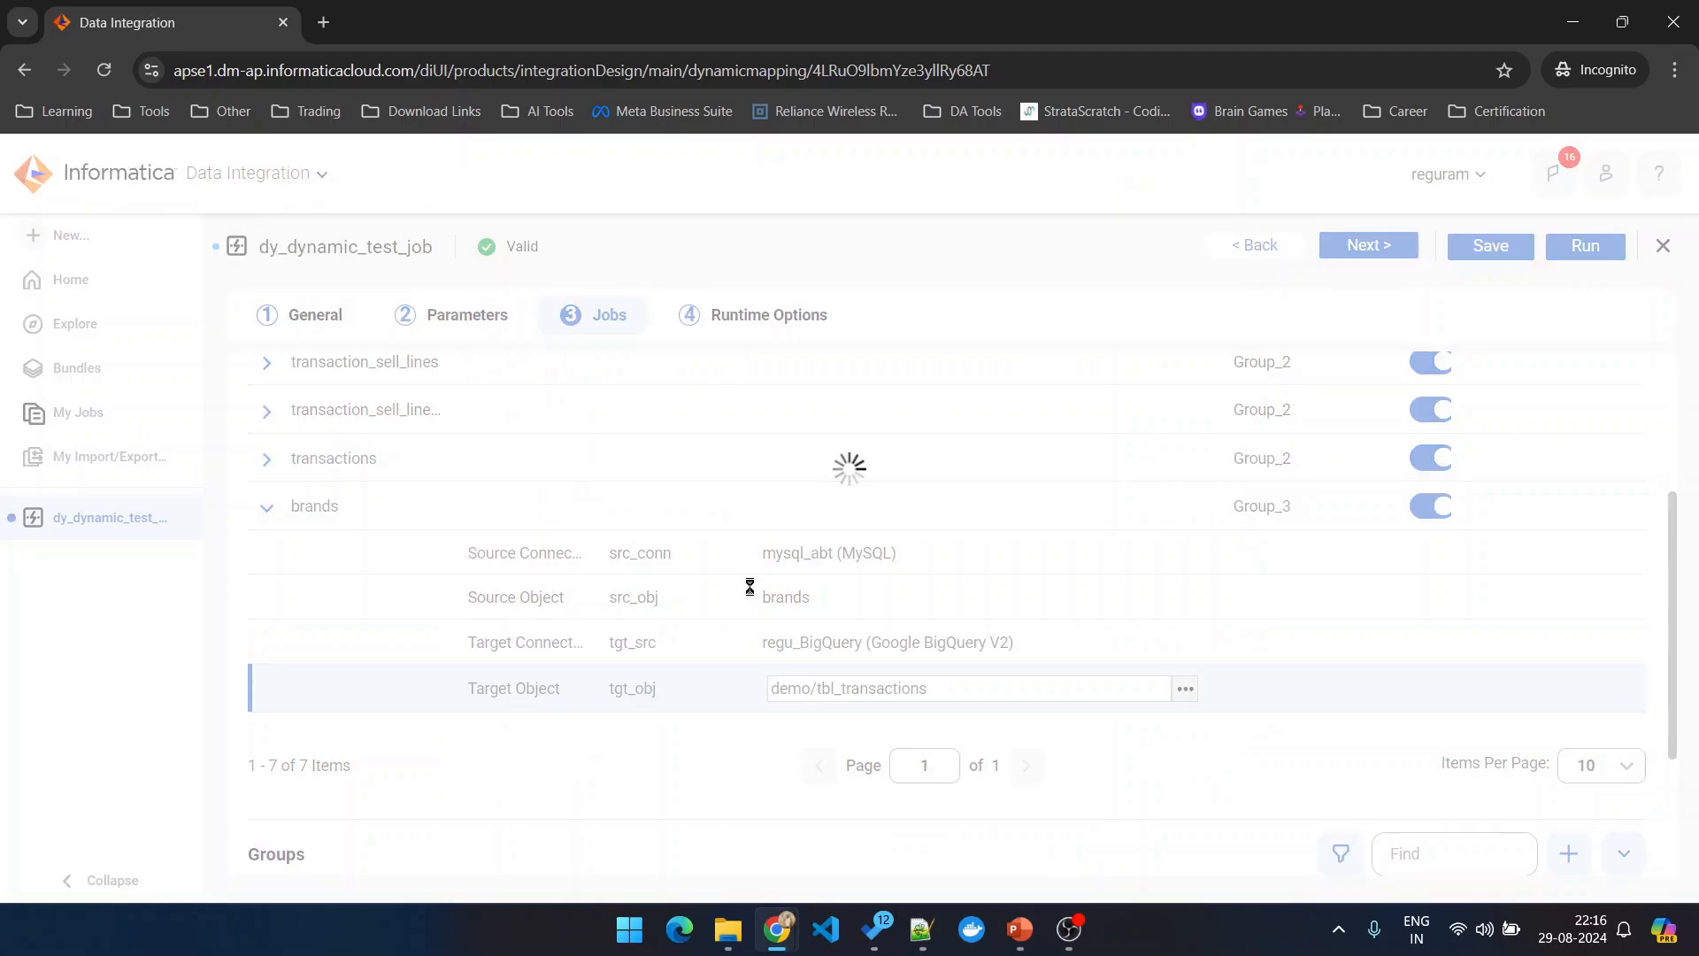
click(538, 339)
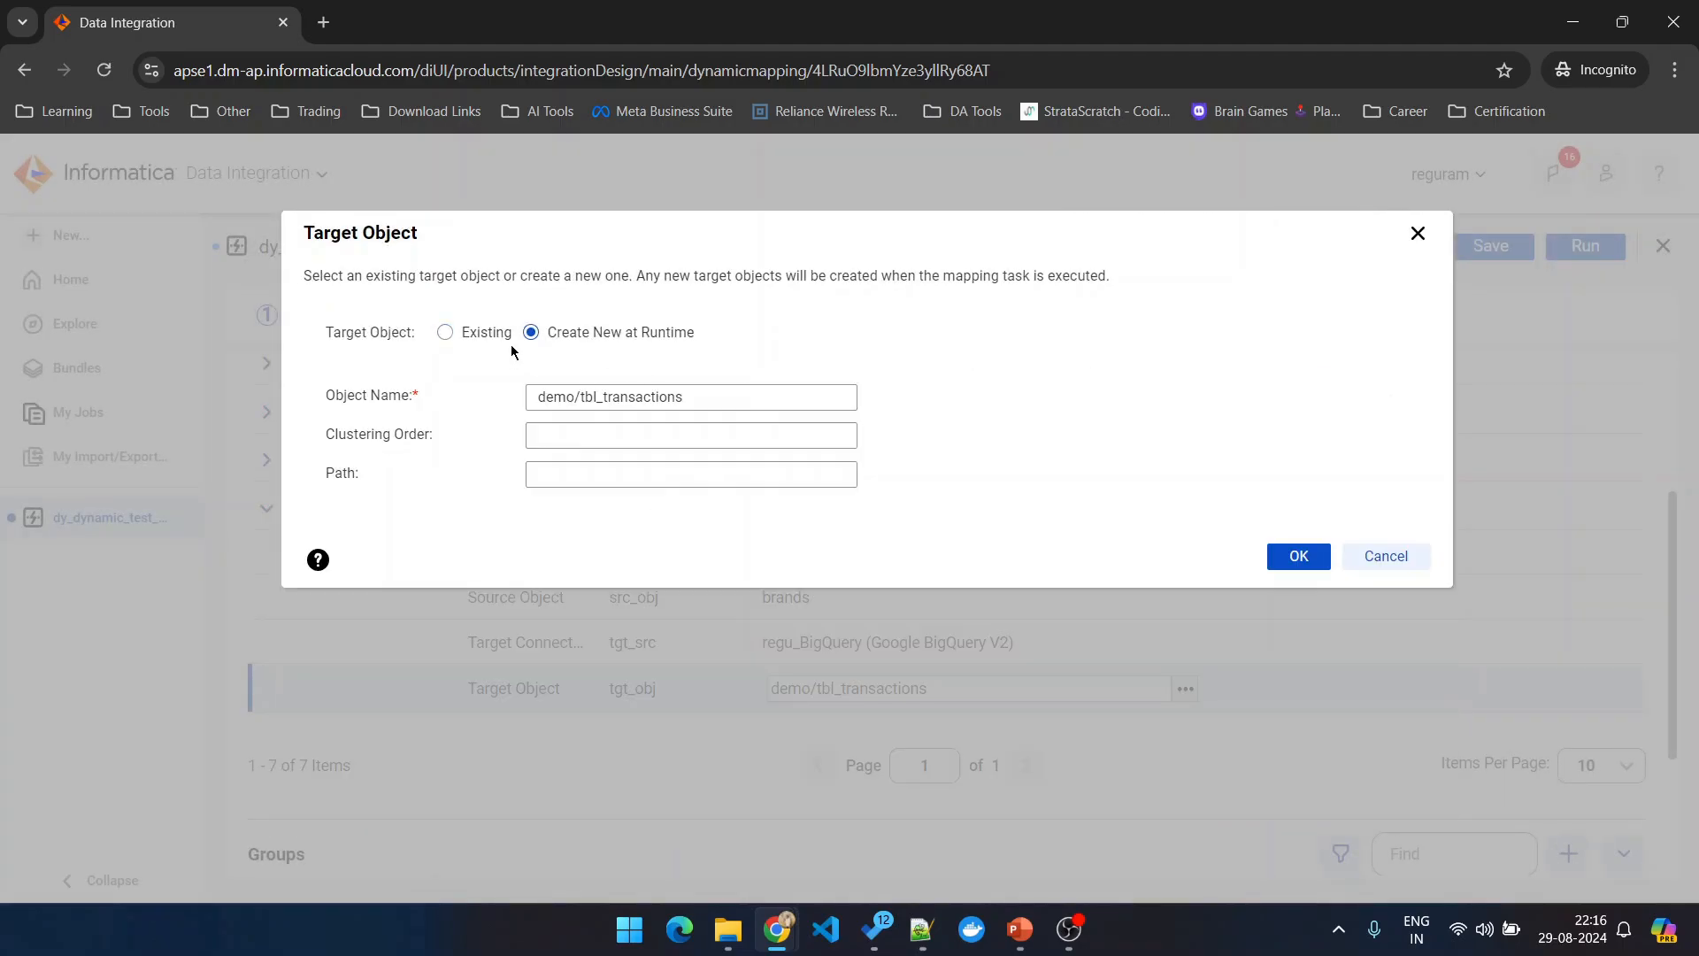
drag(706, 400, 608, 403)
text(brands)
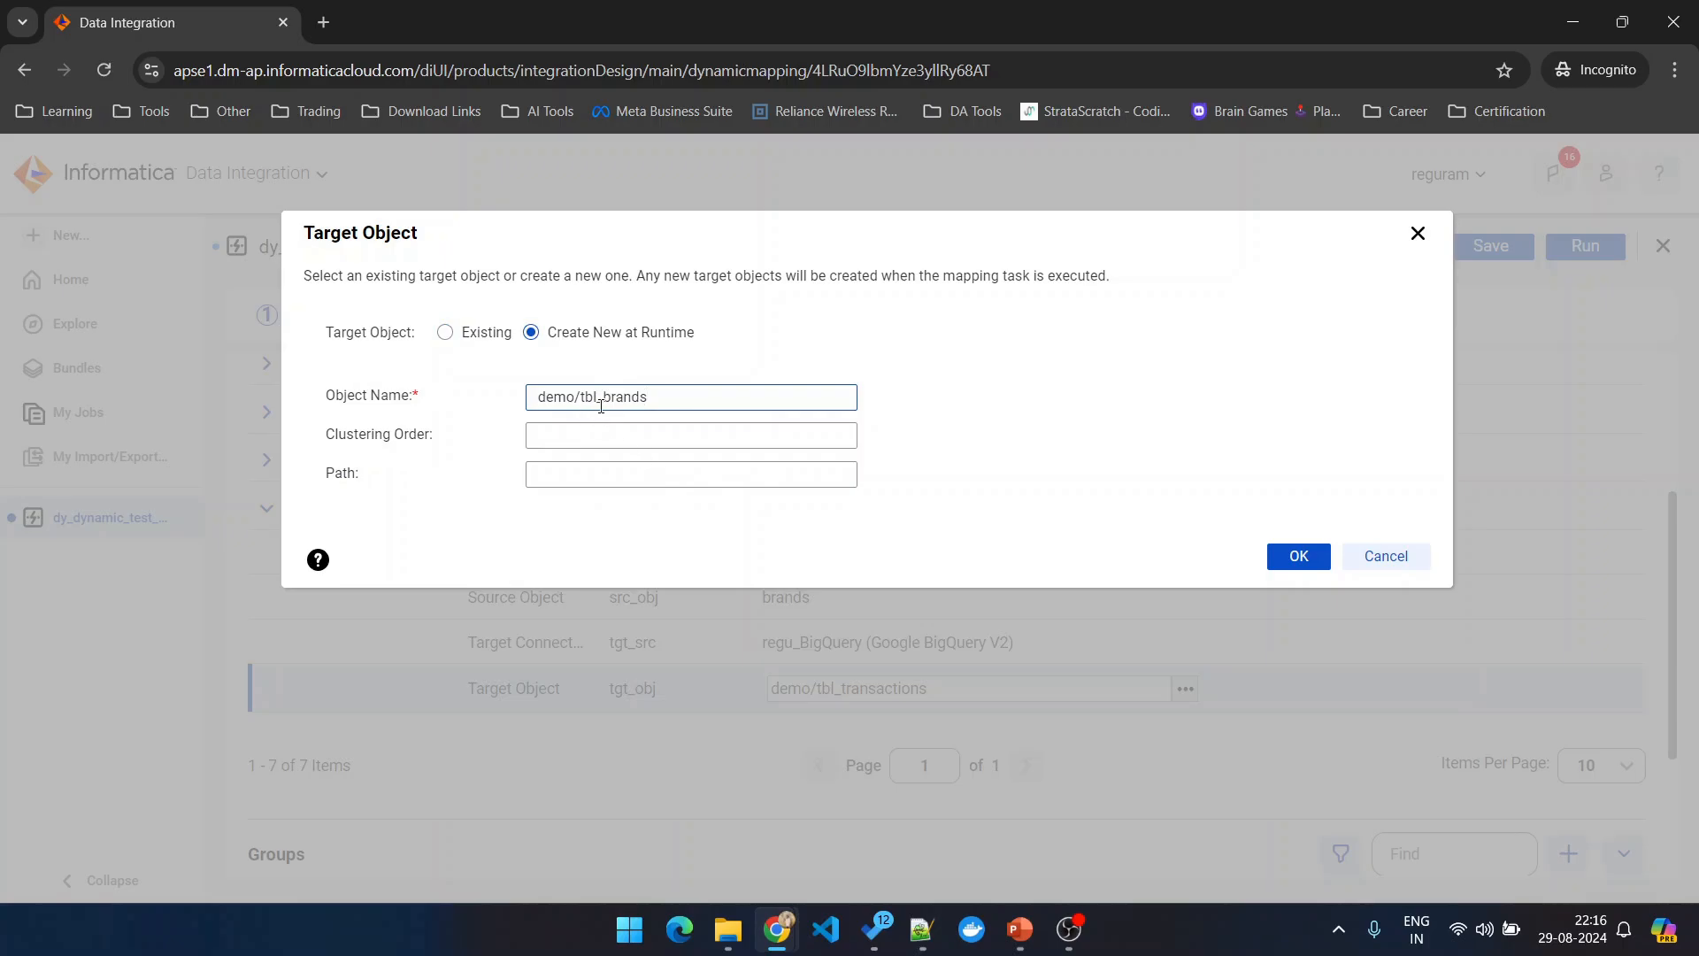
click(1297, 558)
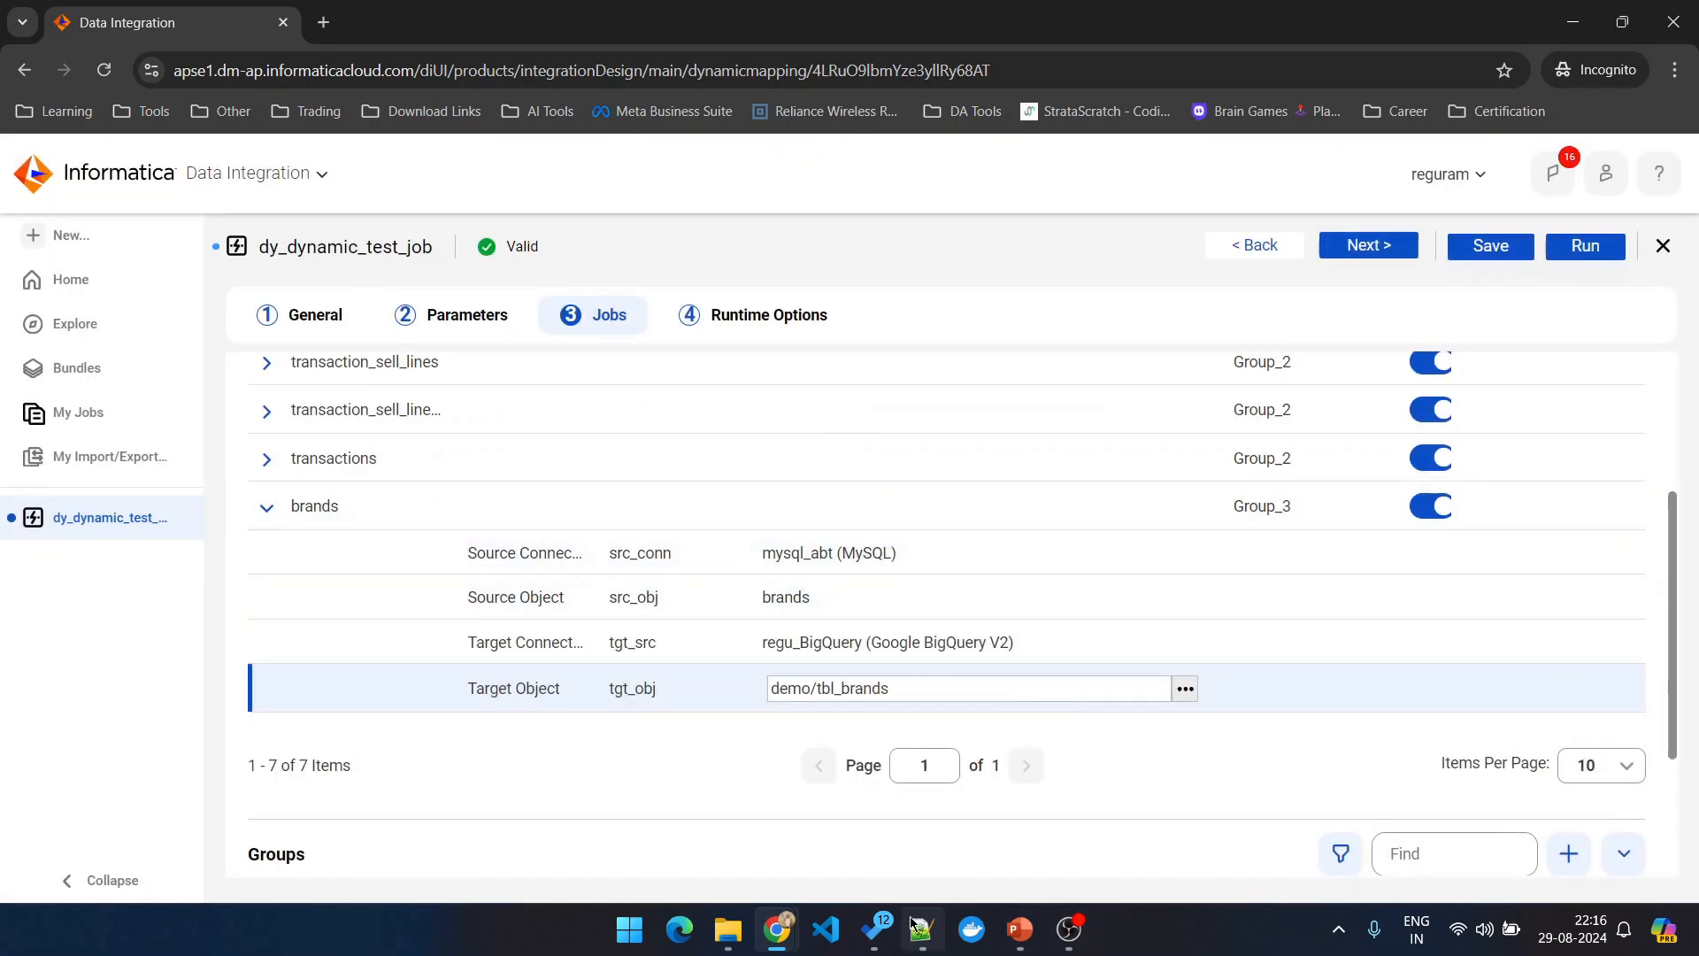
Step: Duplicate the brands job and rename the copy business_locations, copying the name from the Notepad++ list
click(1611, 506)
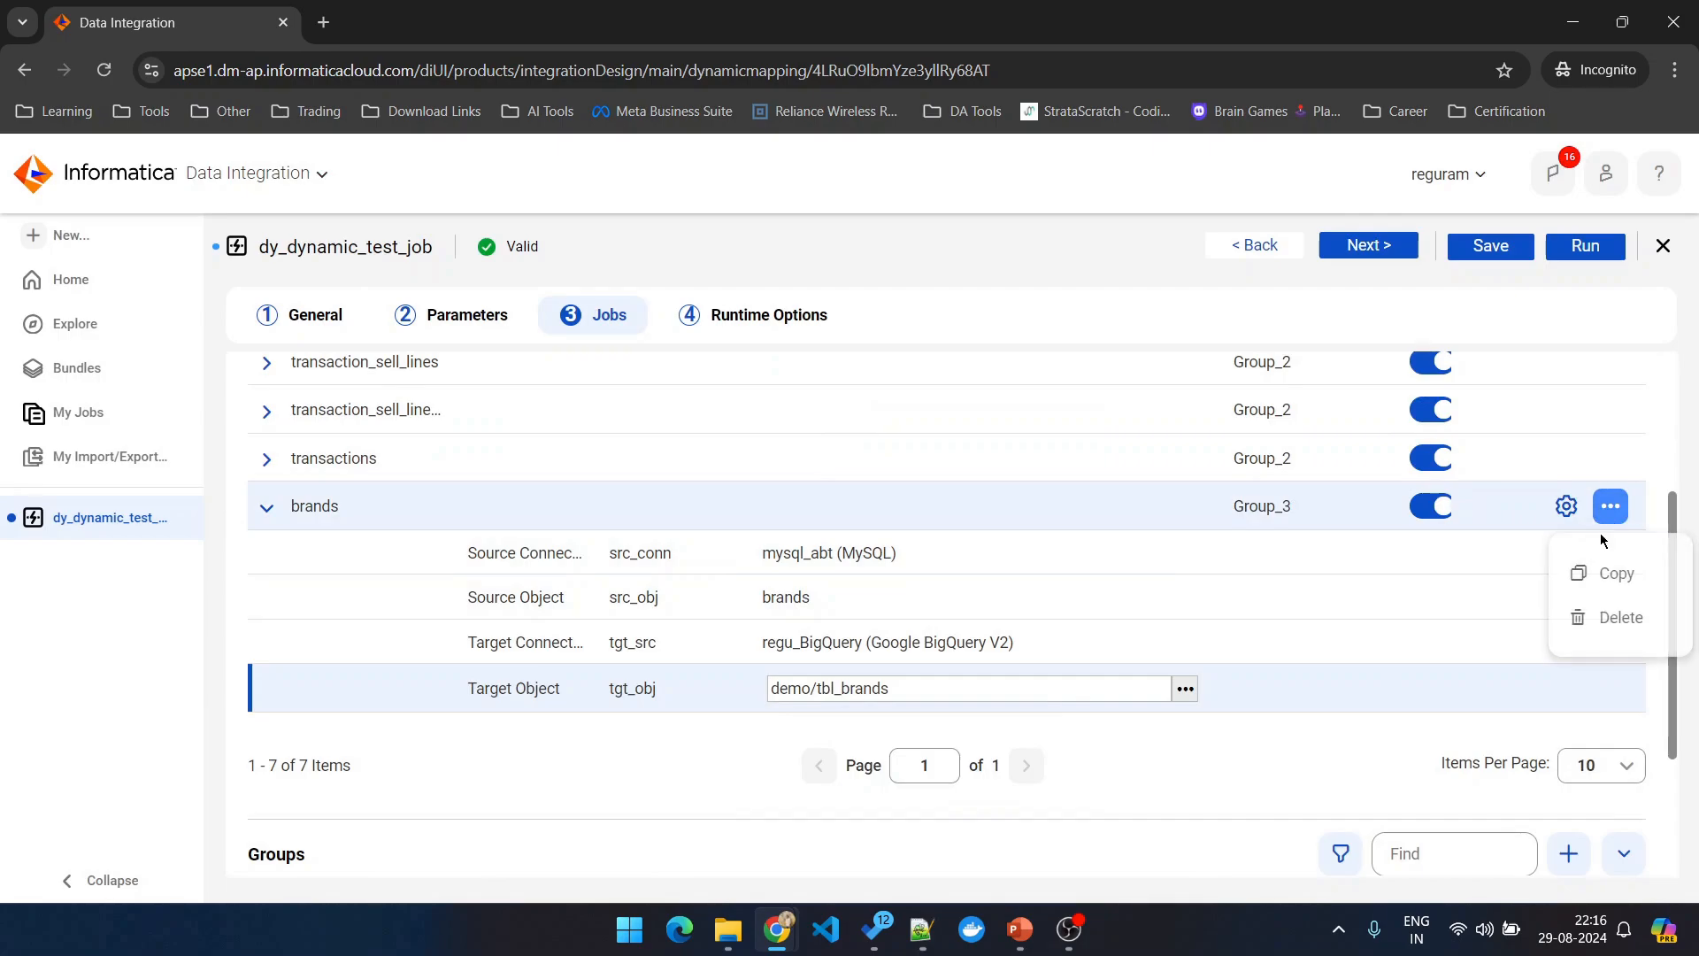
click(1620, 574)
scroll(1065, 609, down, 3)
key(alt+Tab)
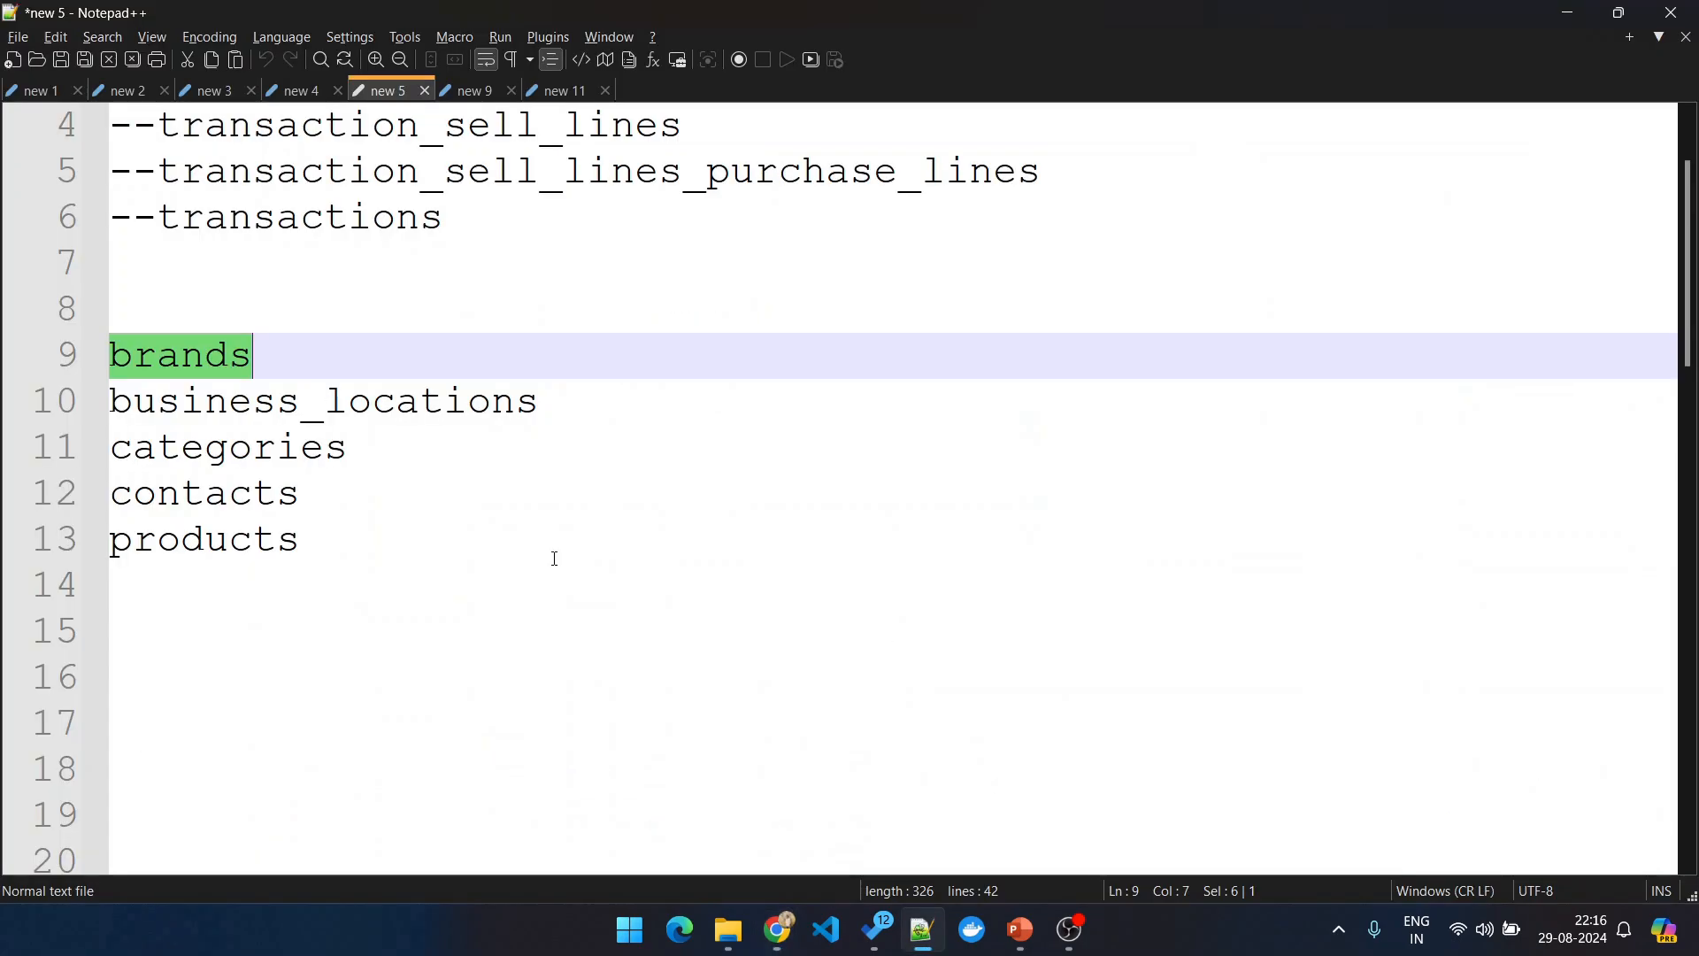
double_click(311, 407)
key(ctrl+c)
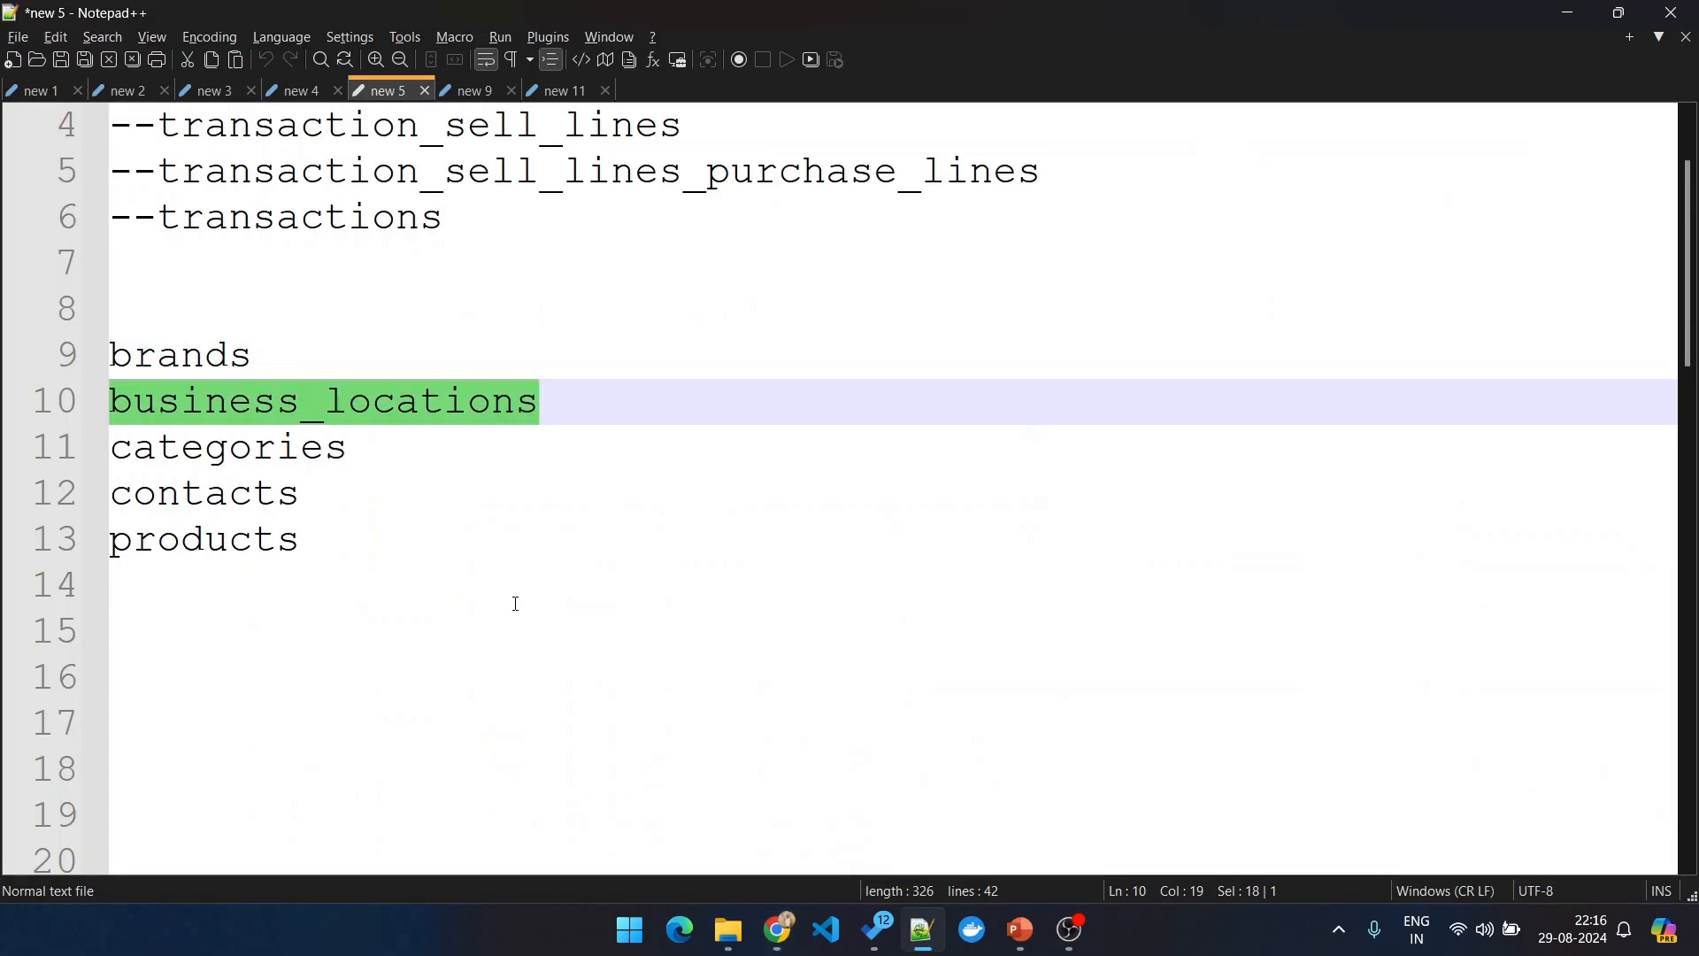
key(alt+Tab)
click(340, 516)
double_click(345, 516)
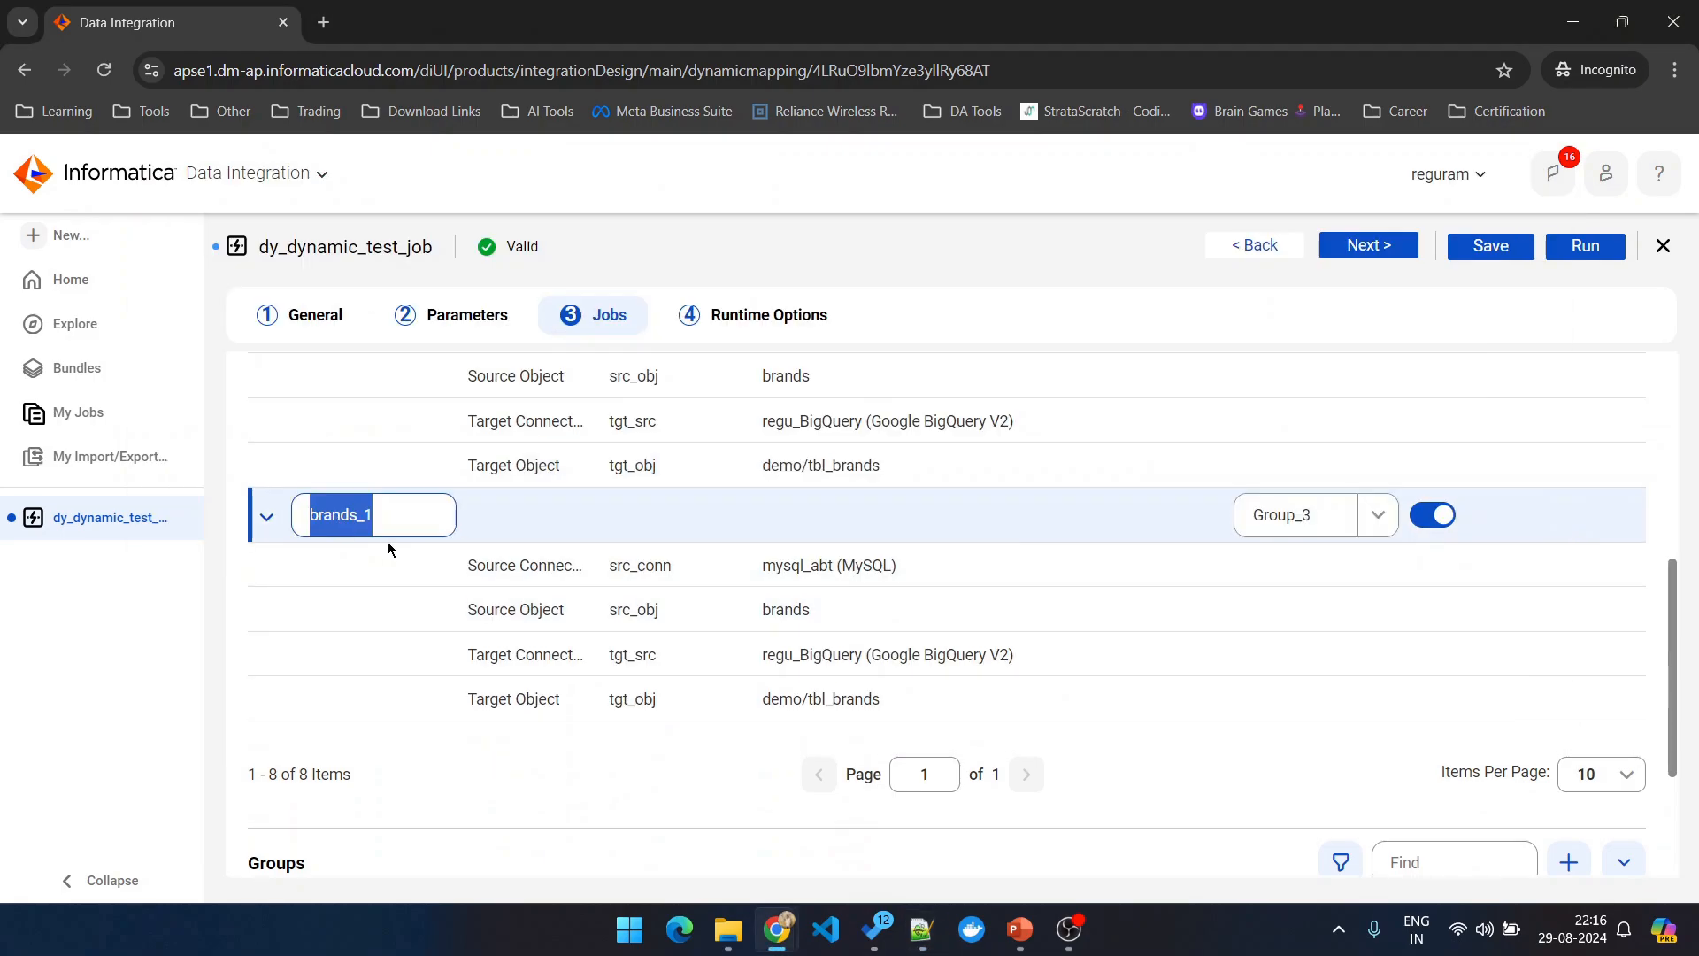
key(ctrl+v)
Step: Search the mysql_abt tables for business_locations and set that table as the business_locations job's source object
click(953, 613)
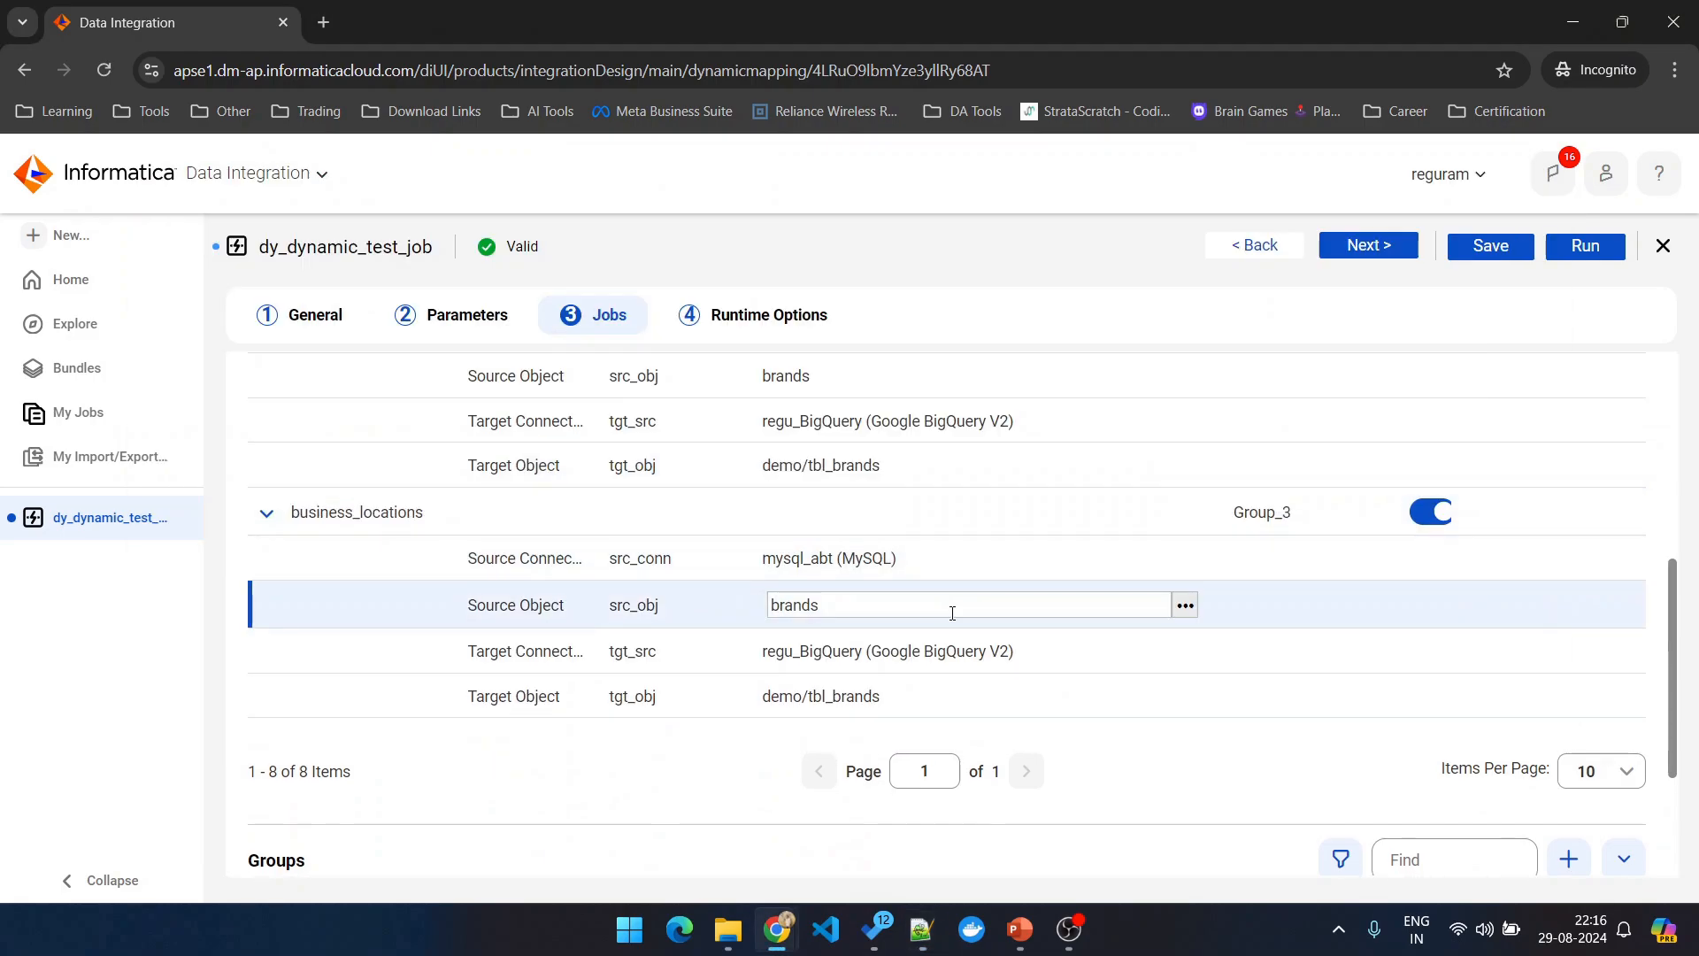
click(1183, 605)
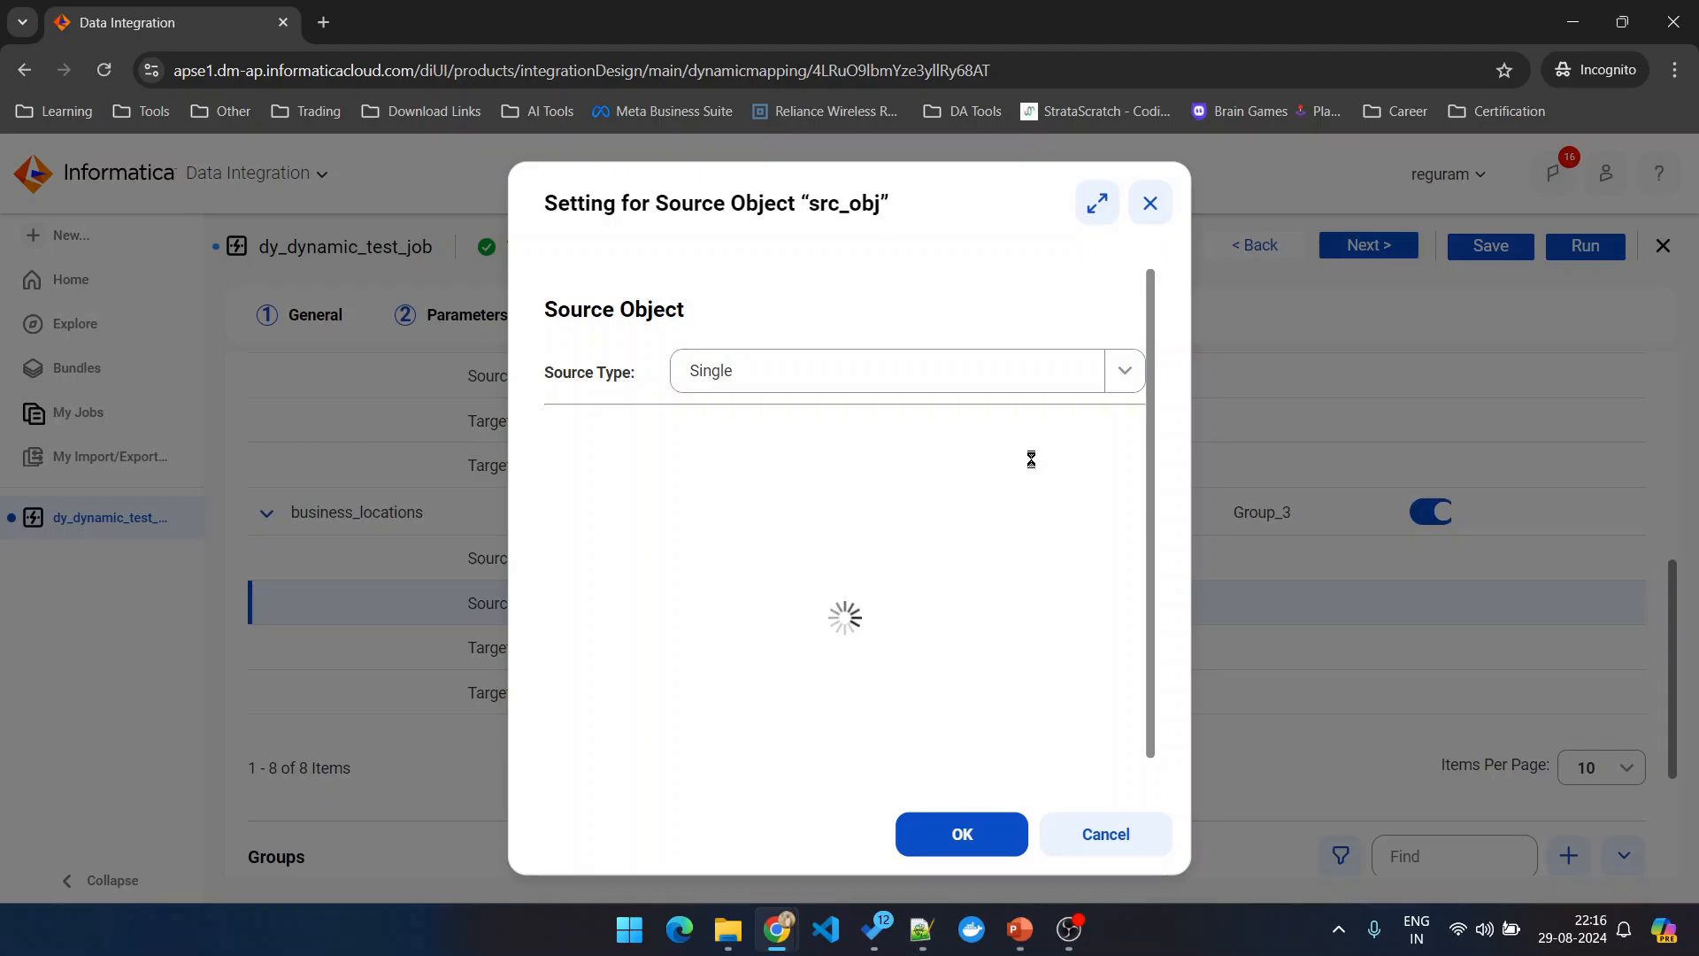
click(1076, 473)
key(ctrl+v)
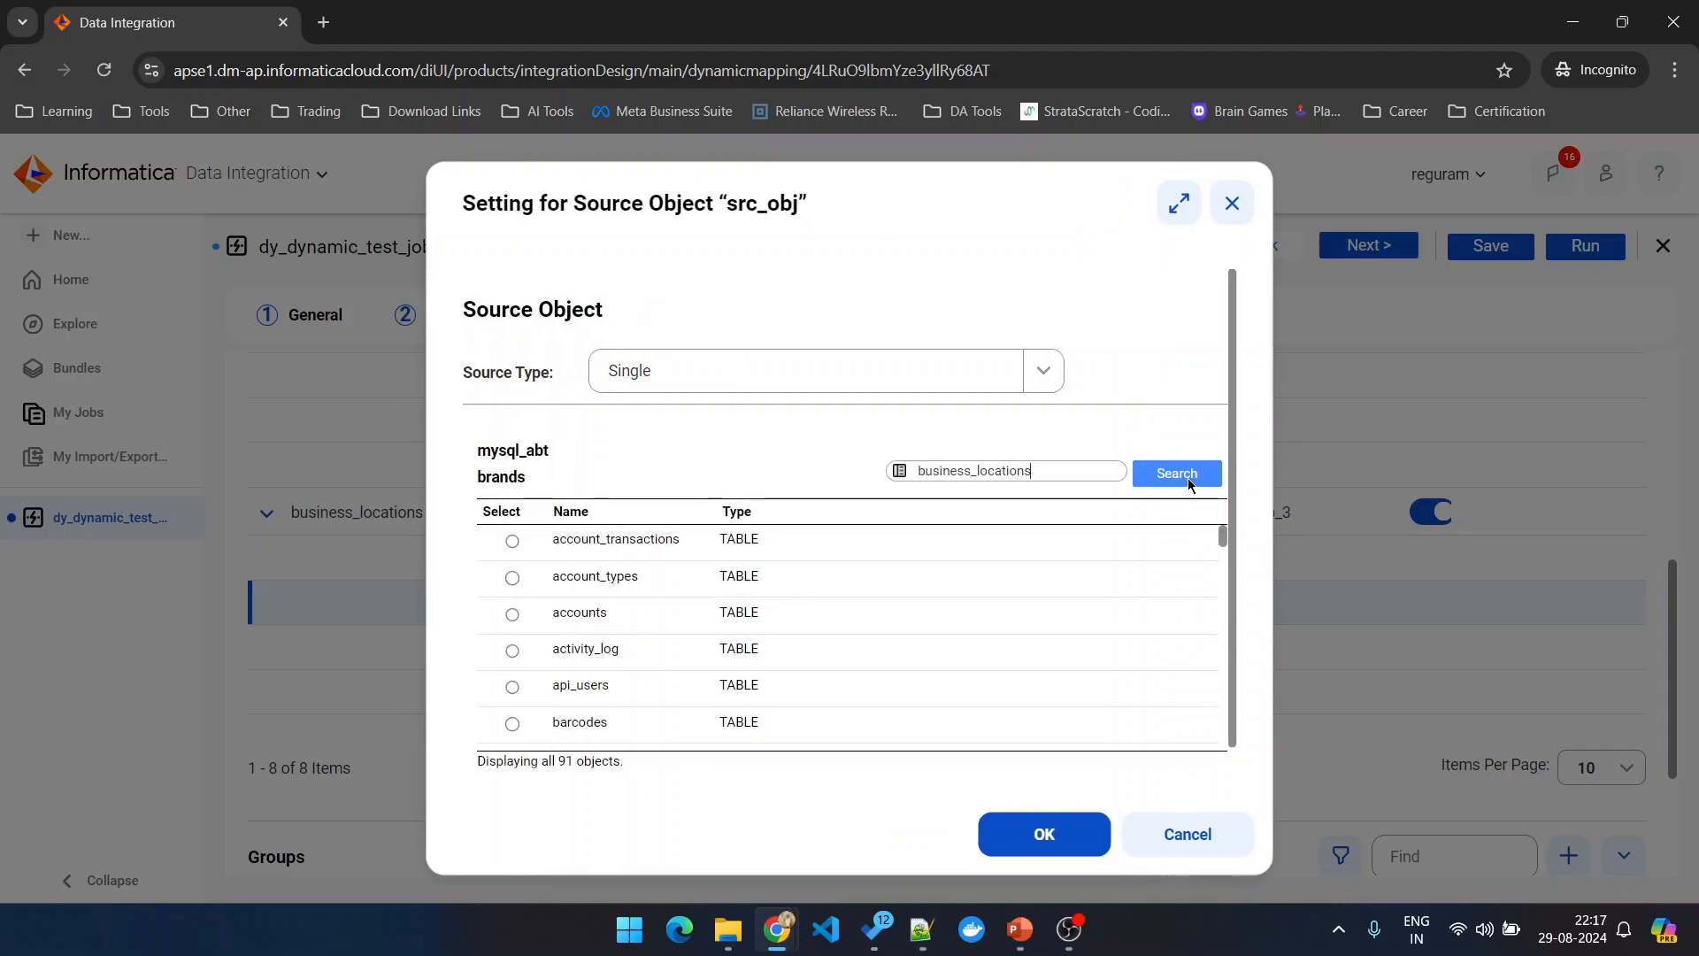
click(1179, 482)
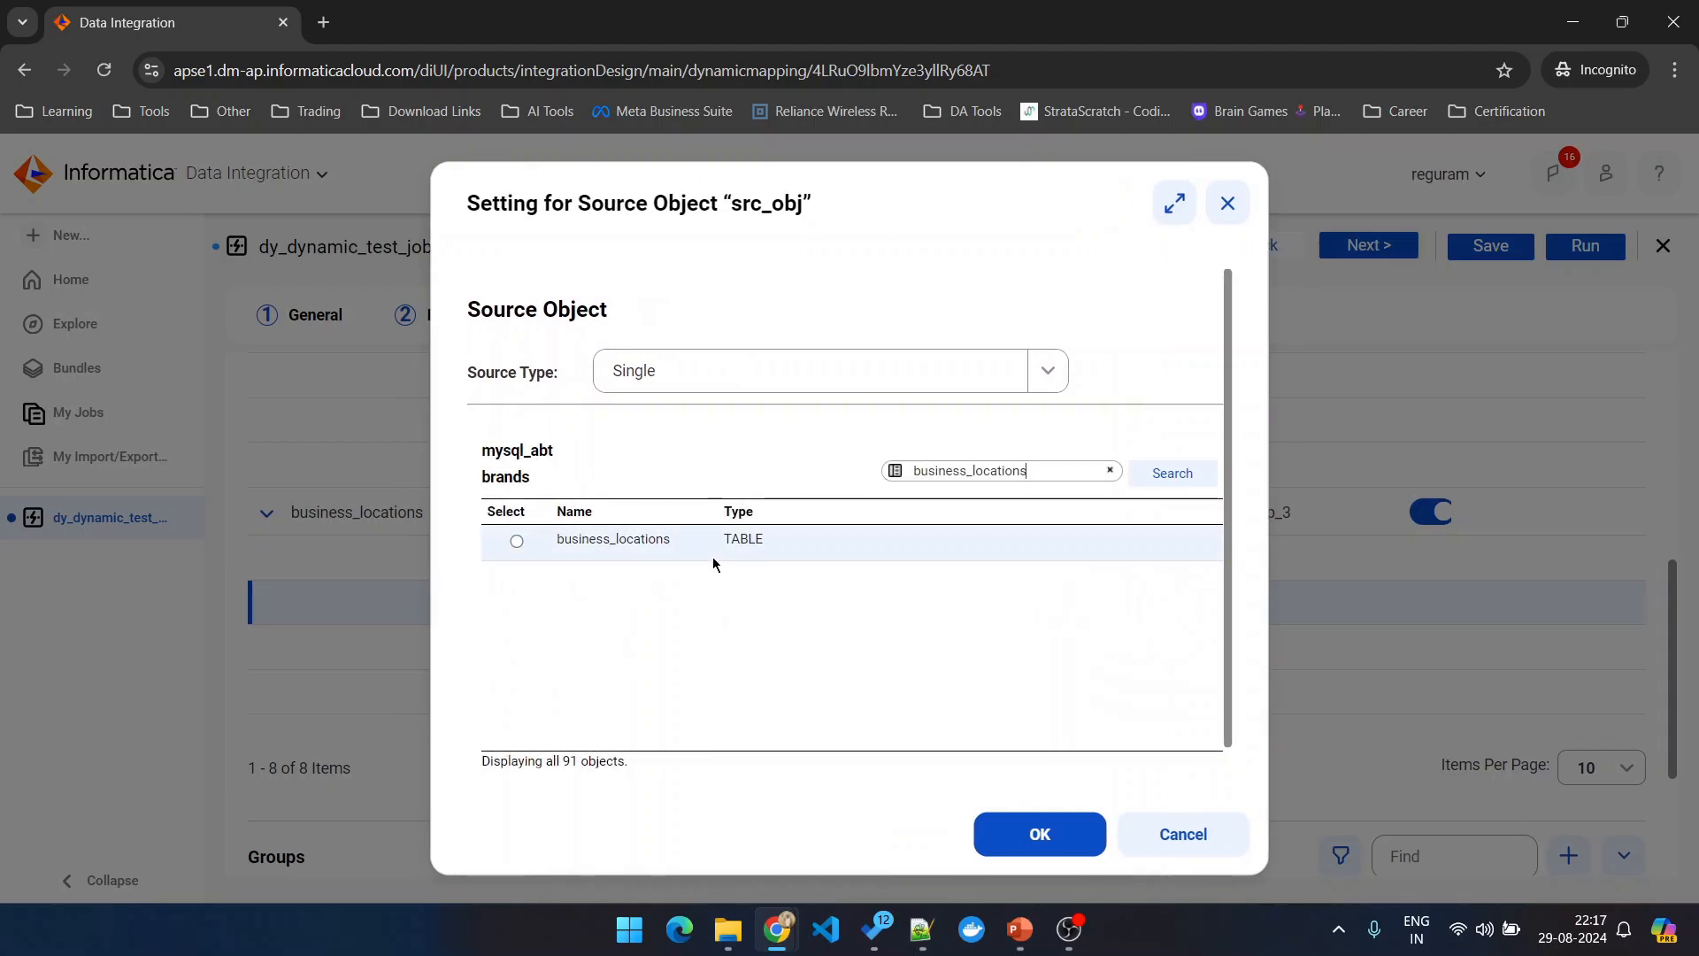
click(513, 540)
click(1027, 835)
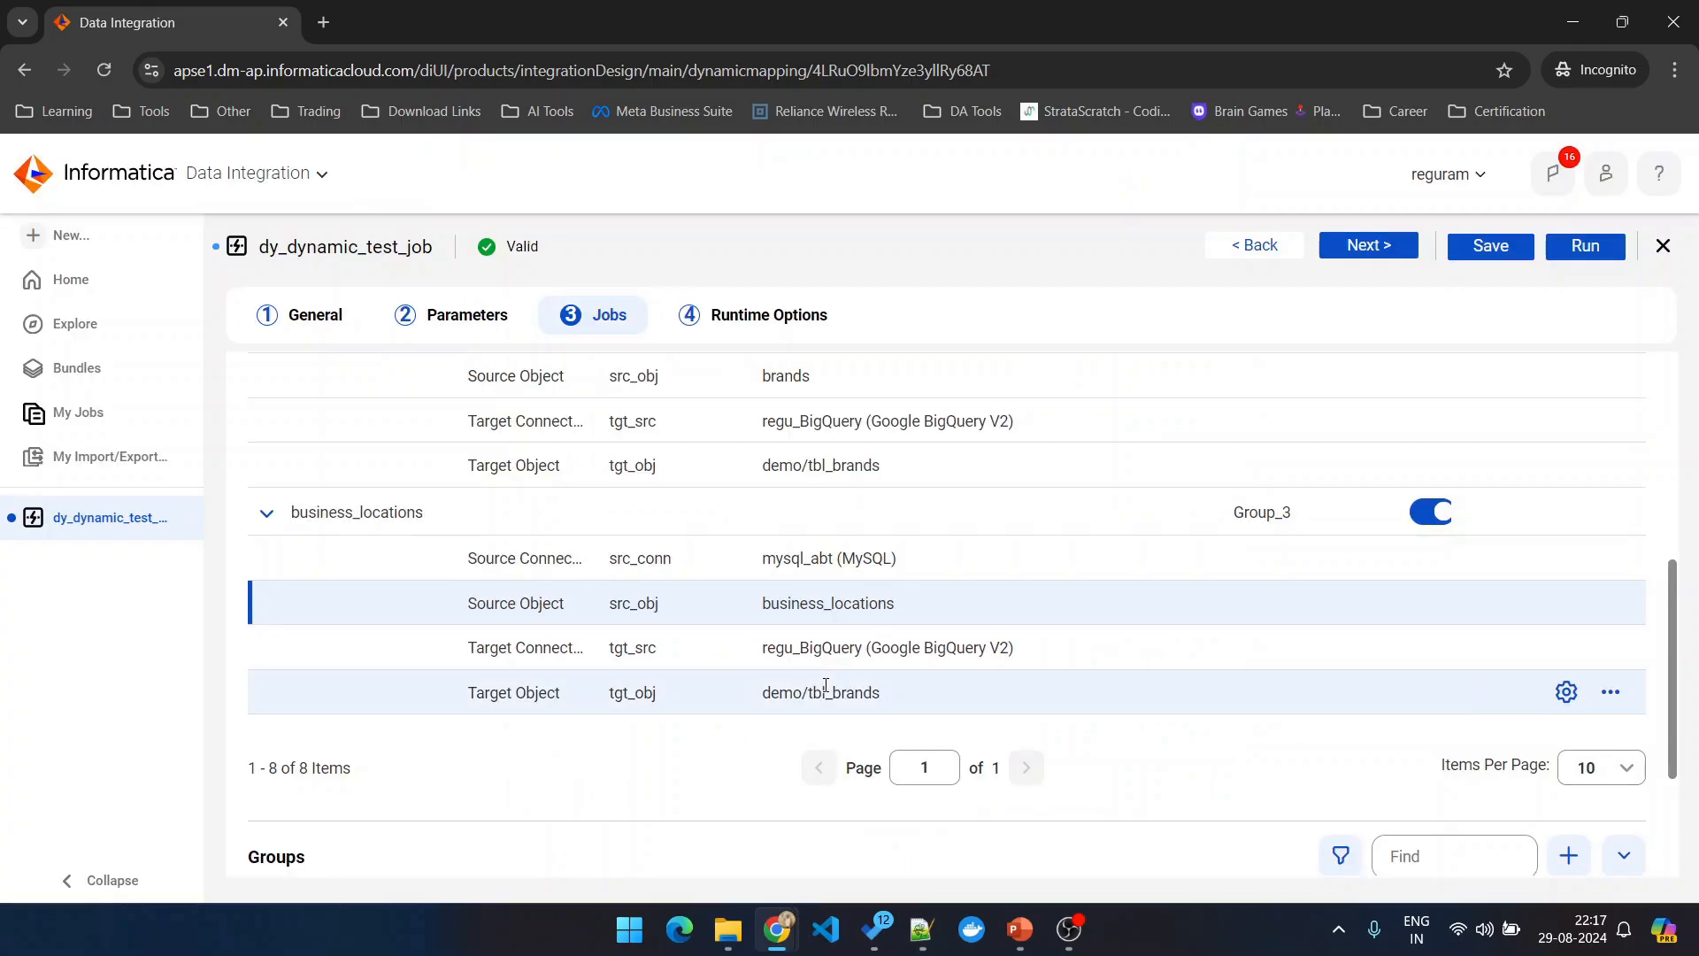
Step: Set the business_locations job's runtime-created target object to demo/tbl_business_locations
click(1235, 698)
click(1186, 696)
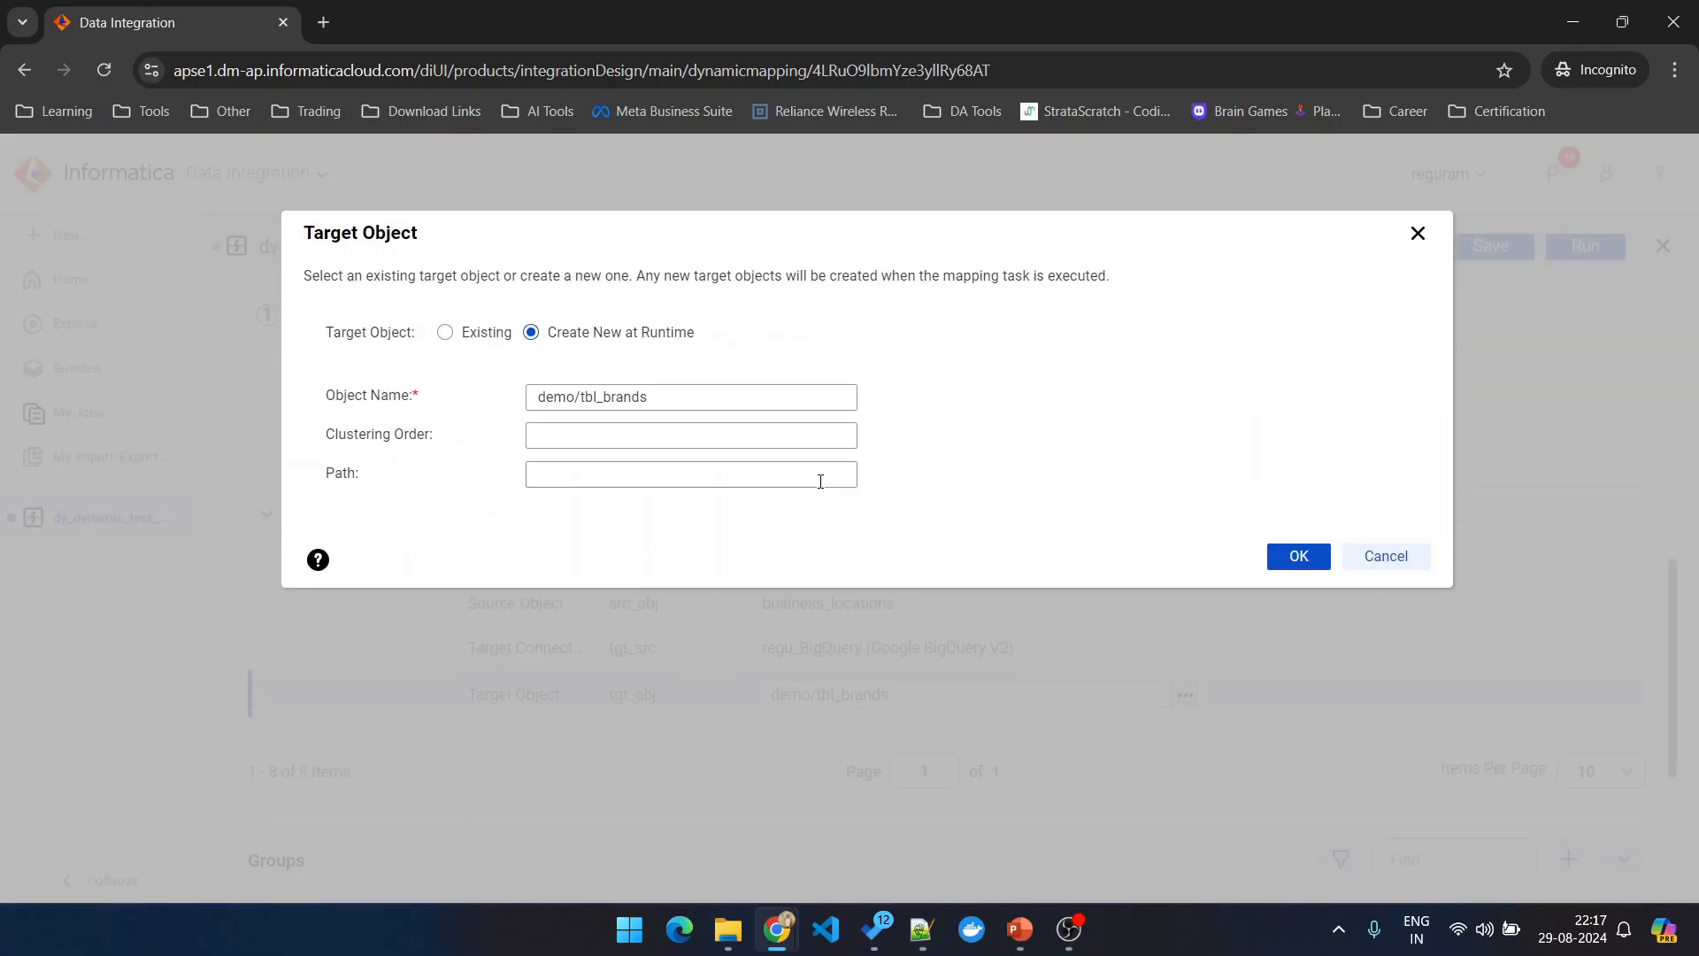
drag(656, 397, 602, 403)
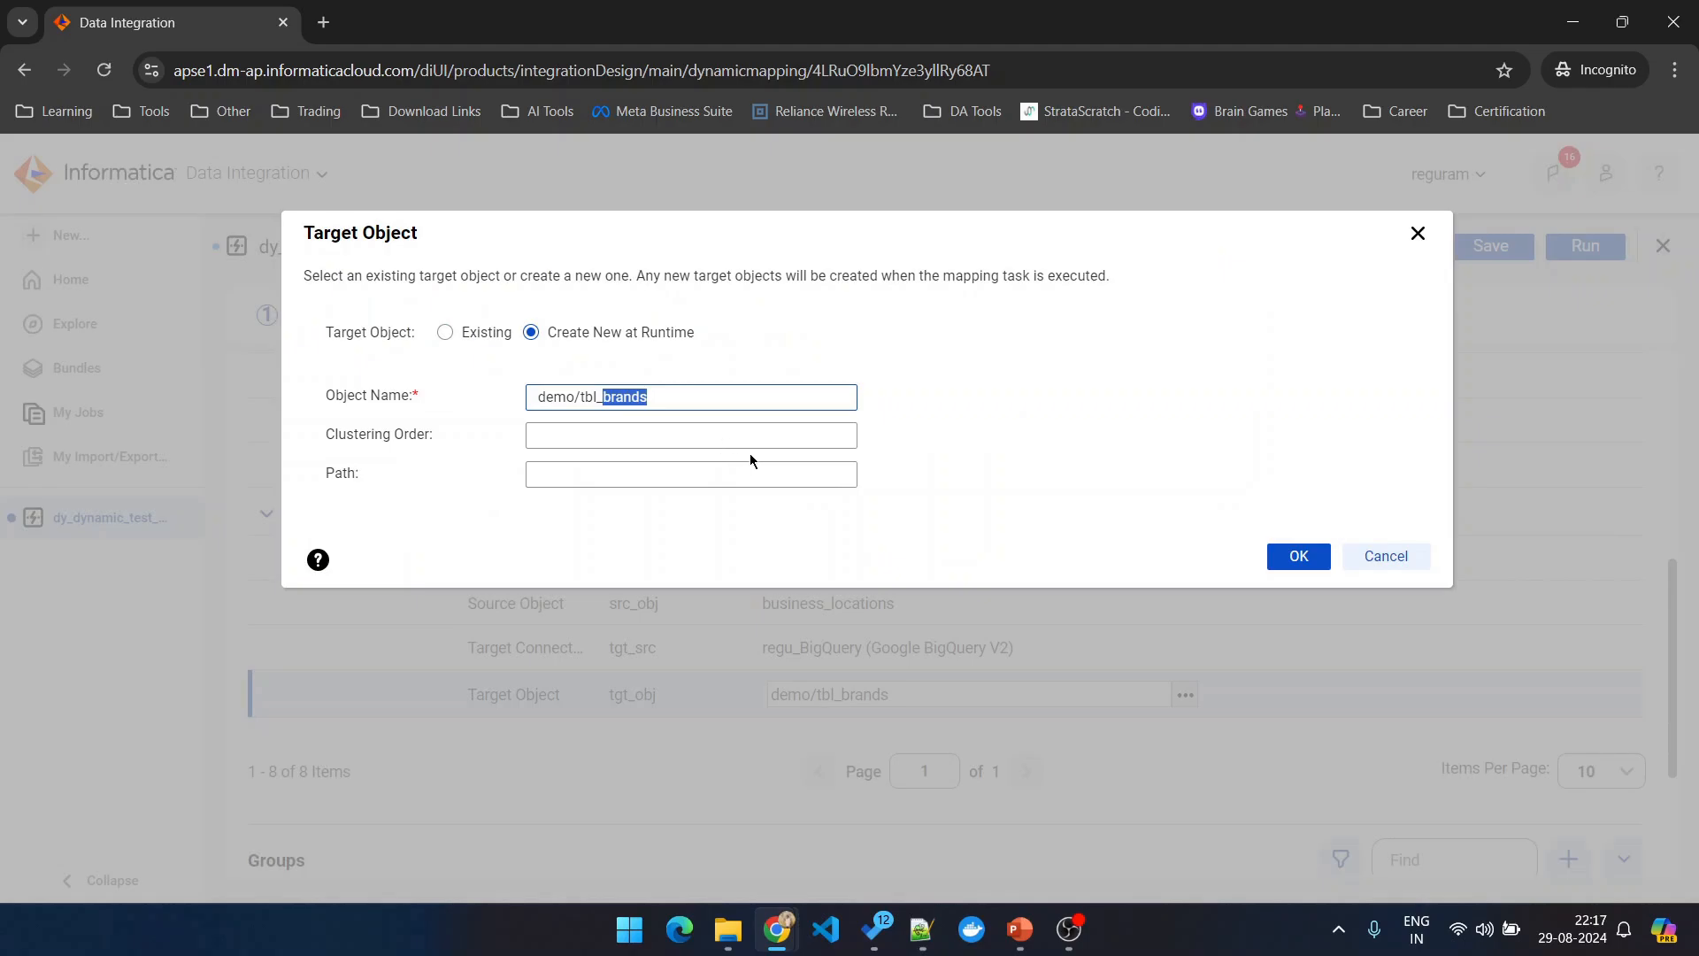
text(business_locations)
click(1308, 557)
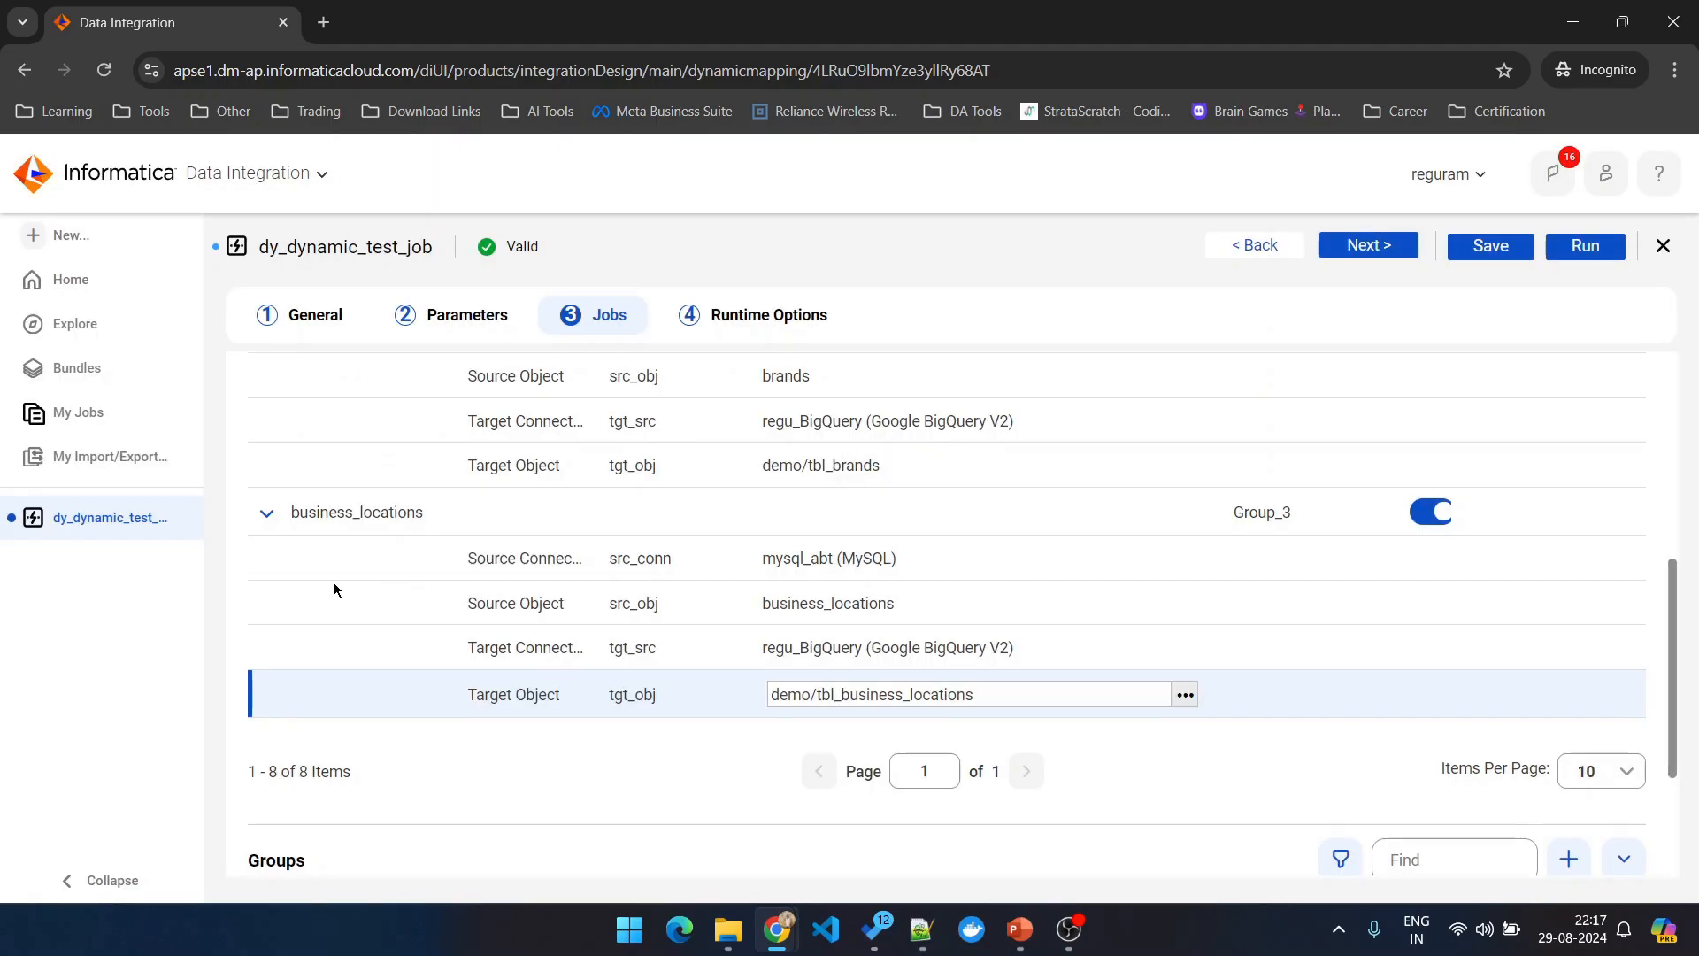
Step: Duplicate the business_locations job and copy the table name categories from the Notepad++ list
click(1611, 512)
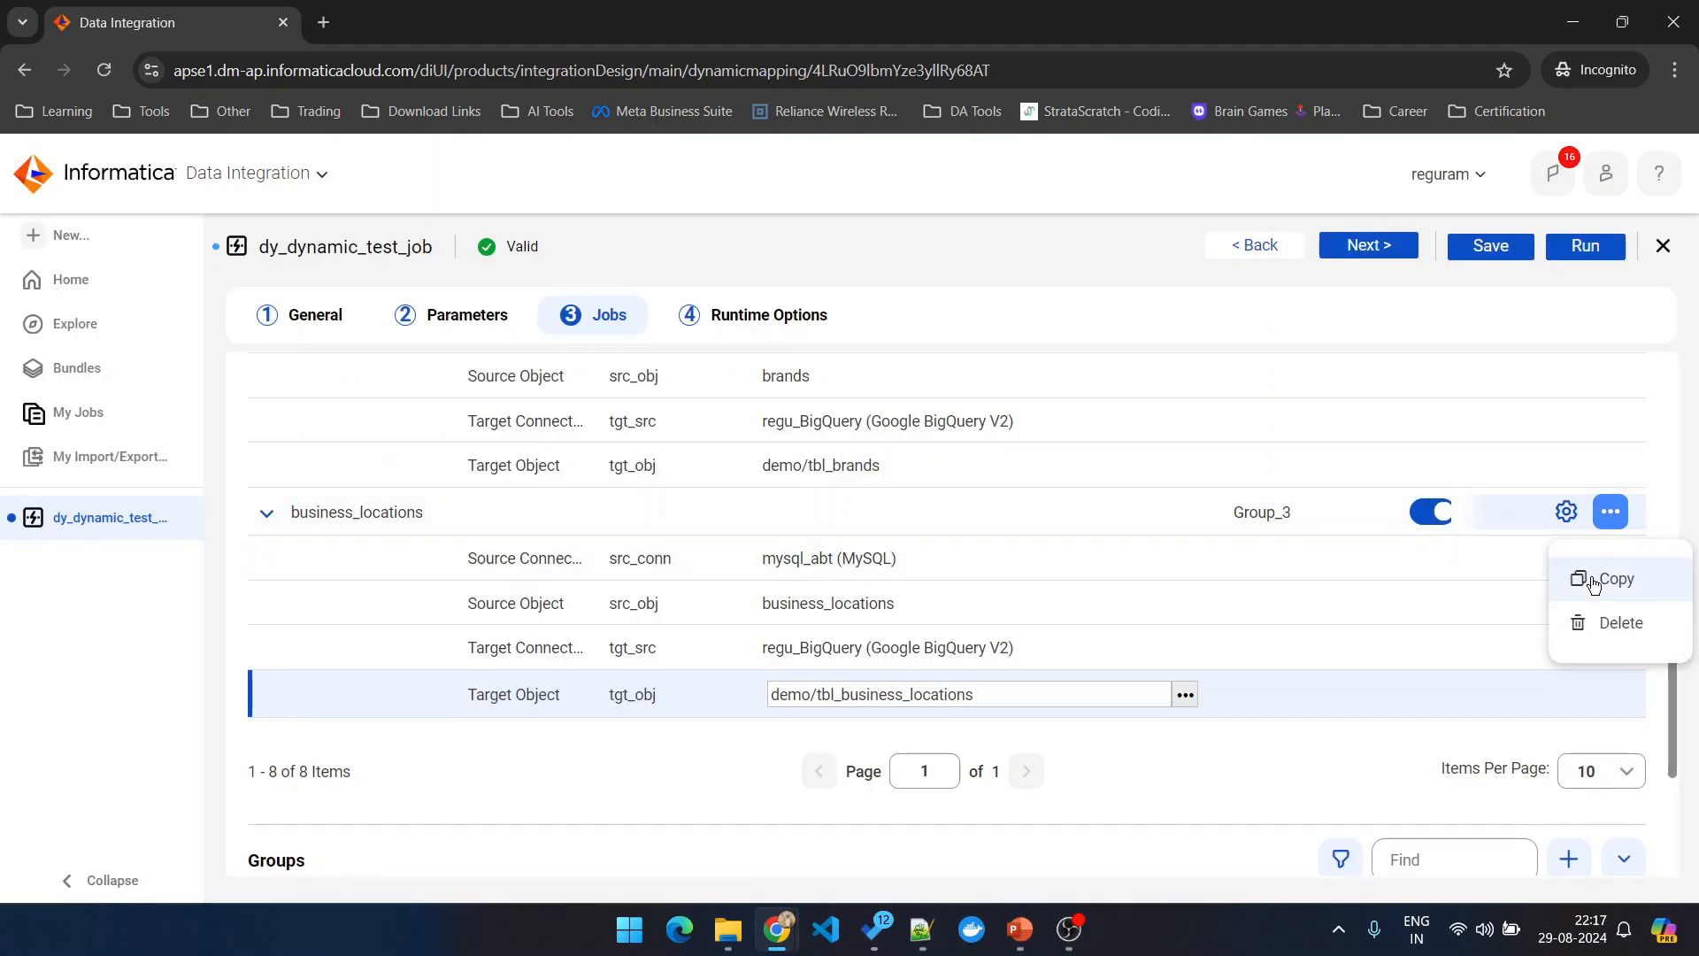
click(1593, 584)
key(alt+Tab)
double_click(293, 447)
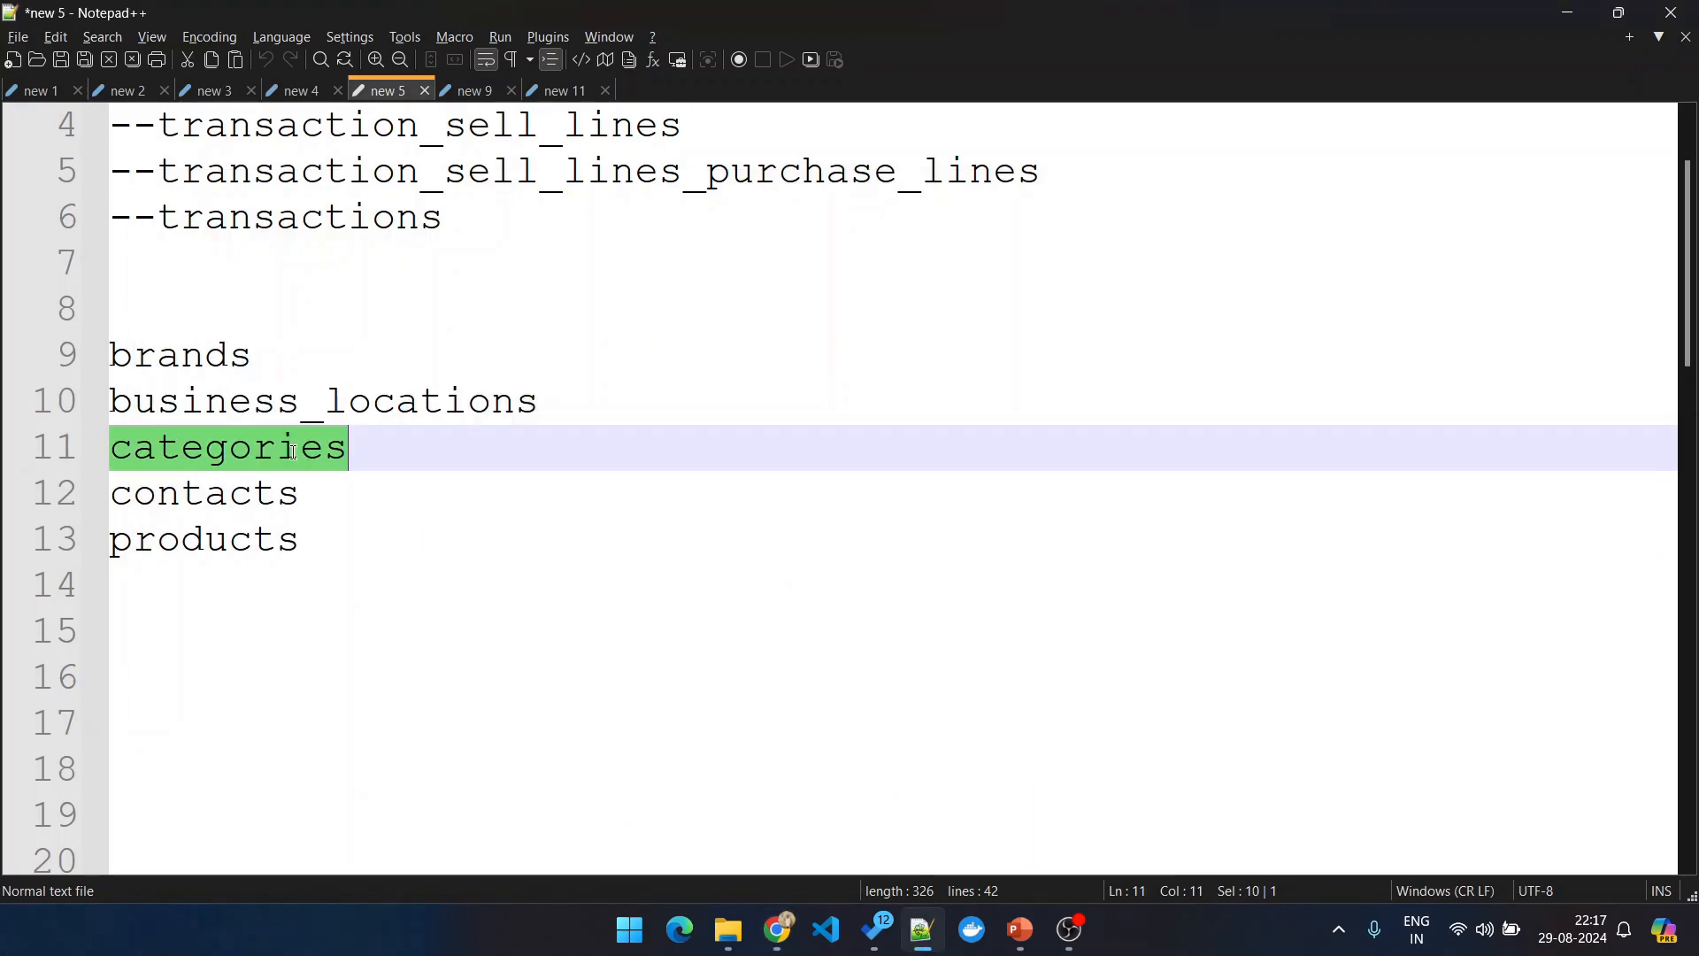
key(alt+Tab)
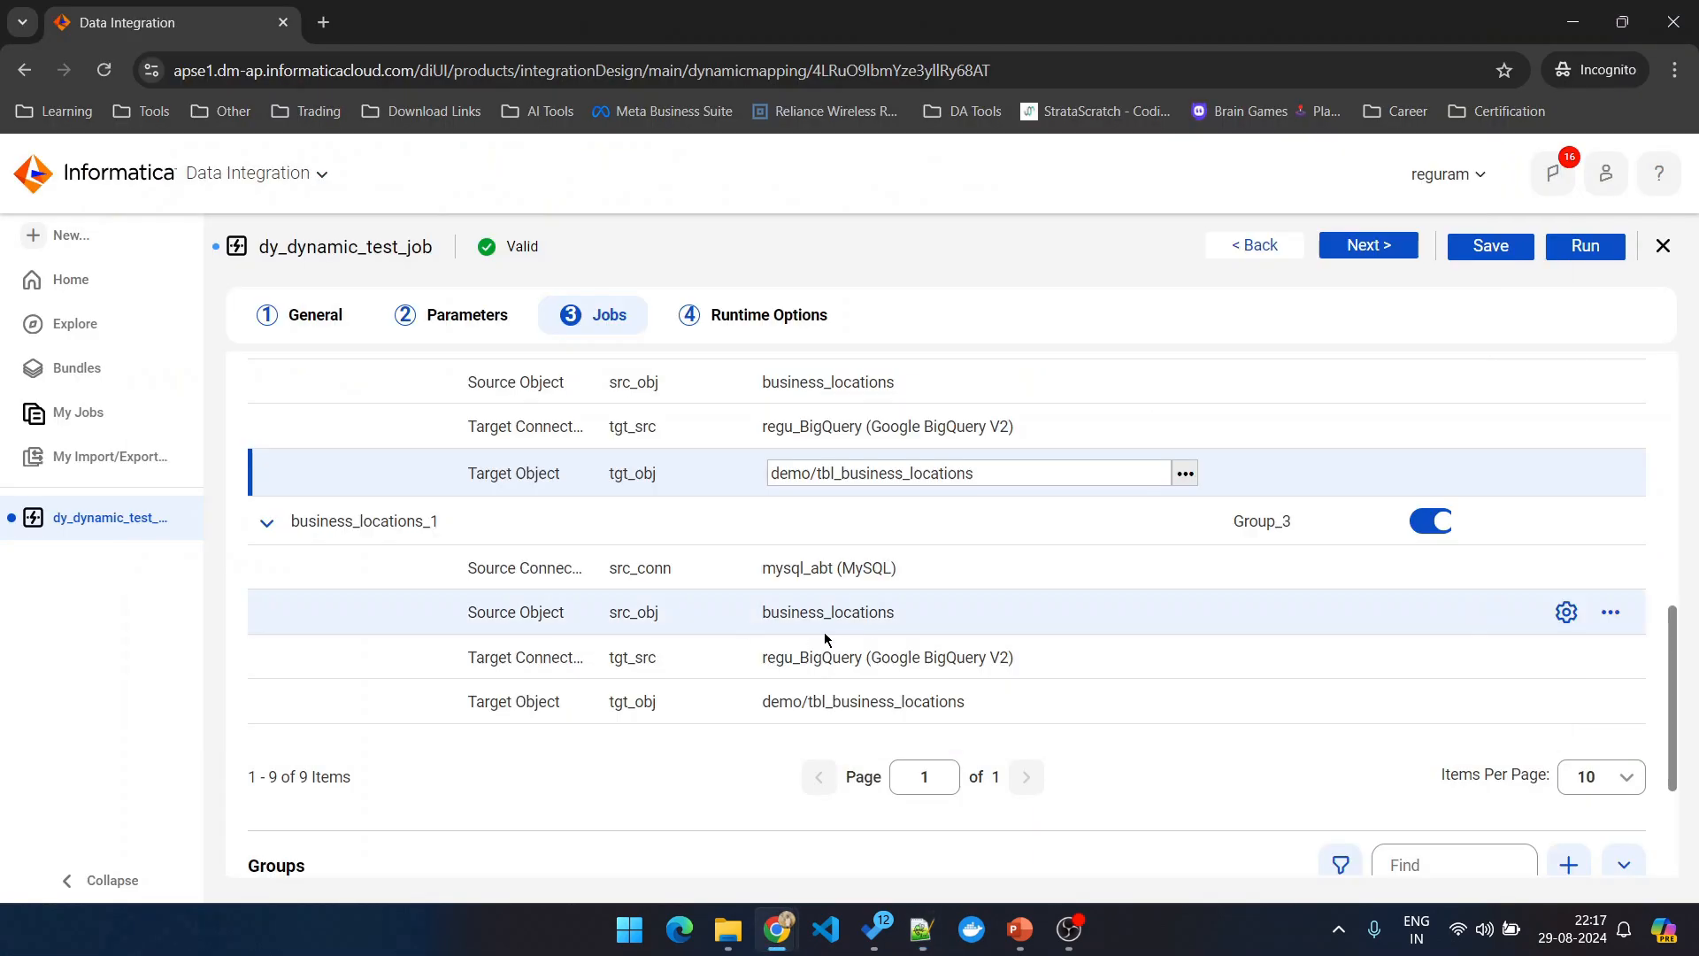
Step: Search the mysql_abt tables for categories and set categories as the business_locations_1 job's source object
click(878, 613)
click(1184, 617)
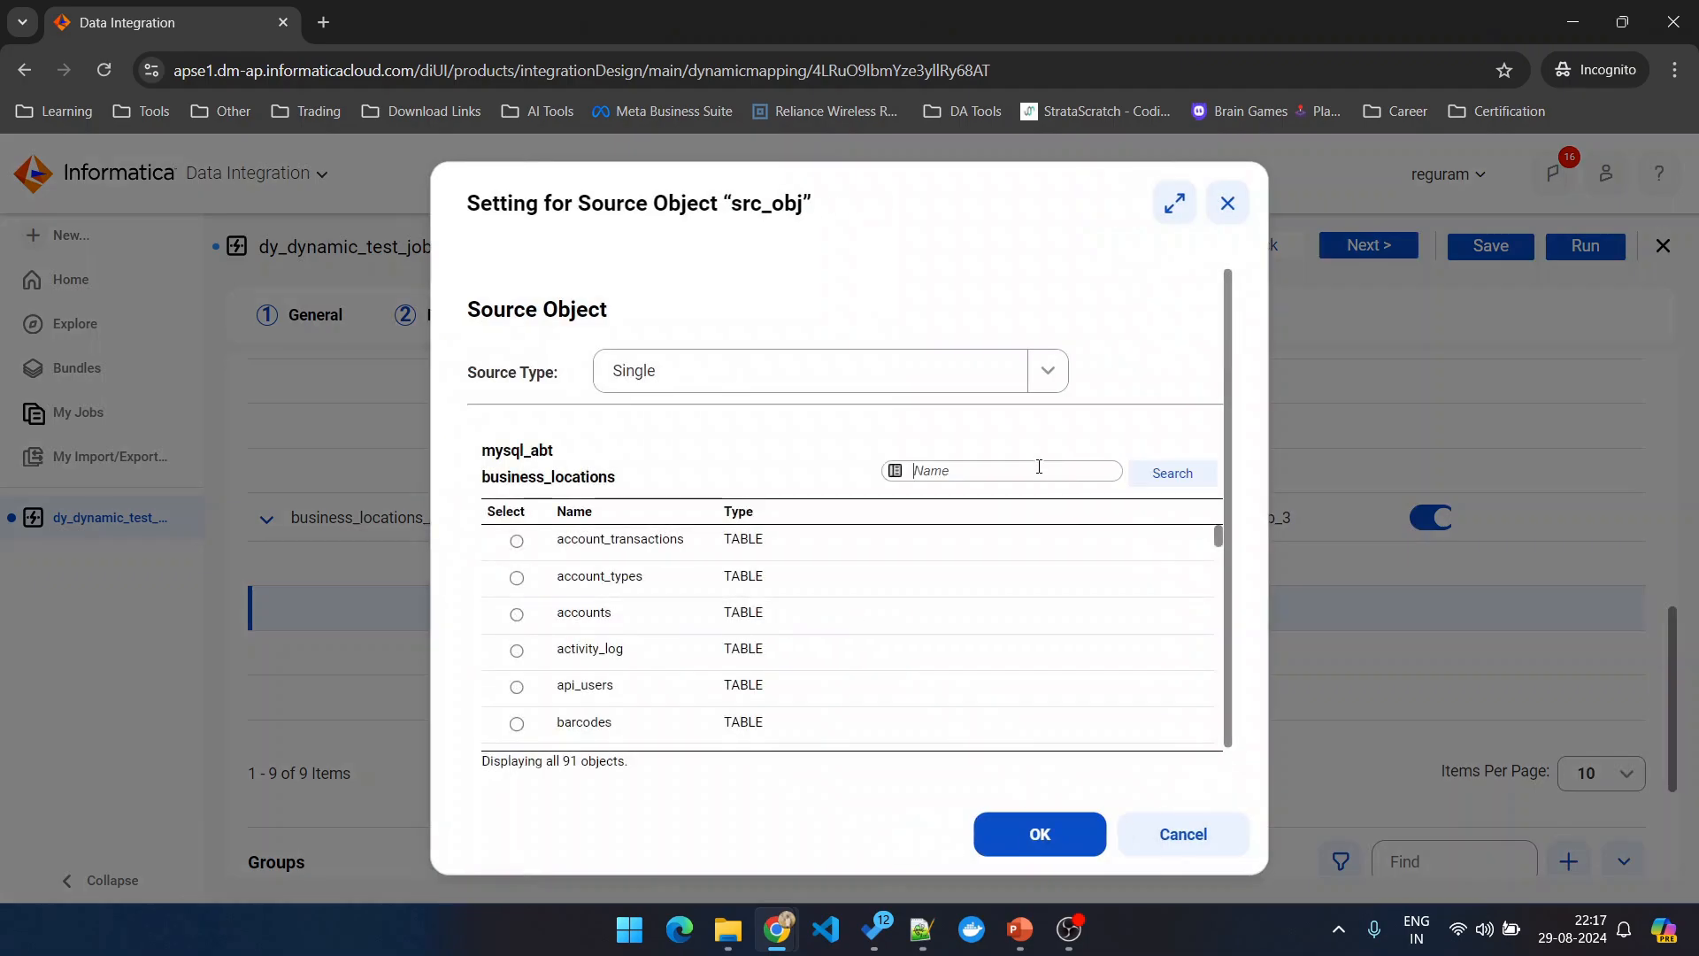
click(1041, 471)
key(ctrl+v)
click(1177, 474)
click(747, 547)
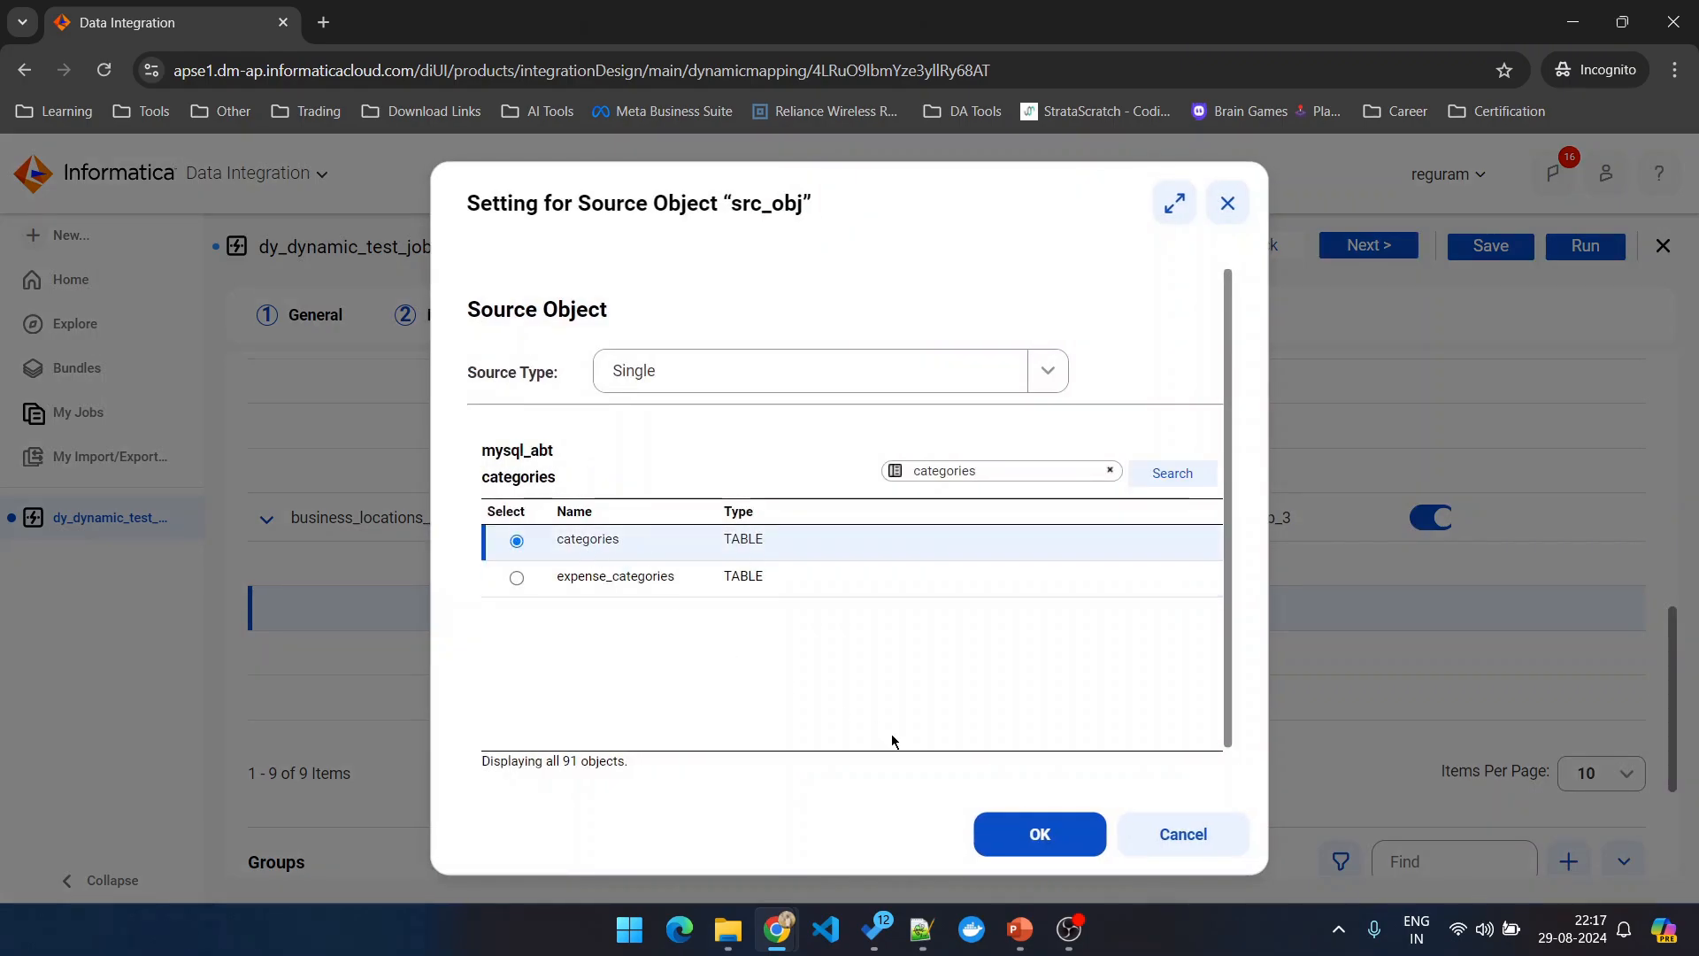
click(1002, 824)
Step: Set the business_locations_1 job's runtime-created target object to demo/tbl_categories
click(1443, 693)
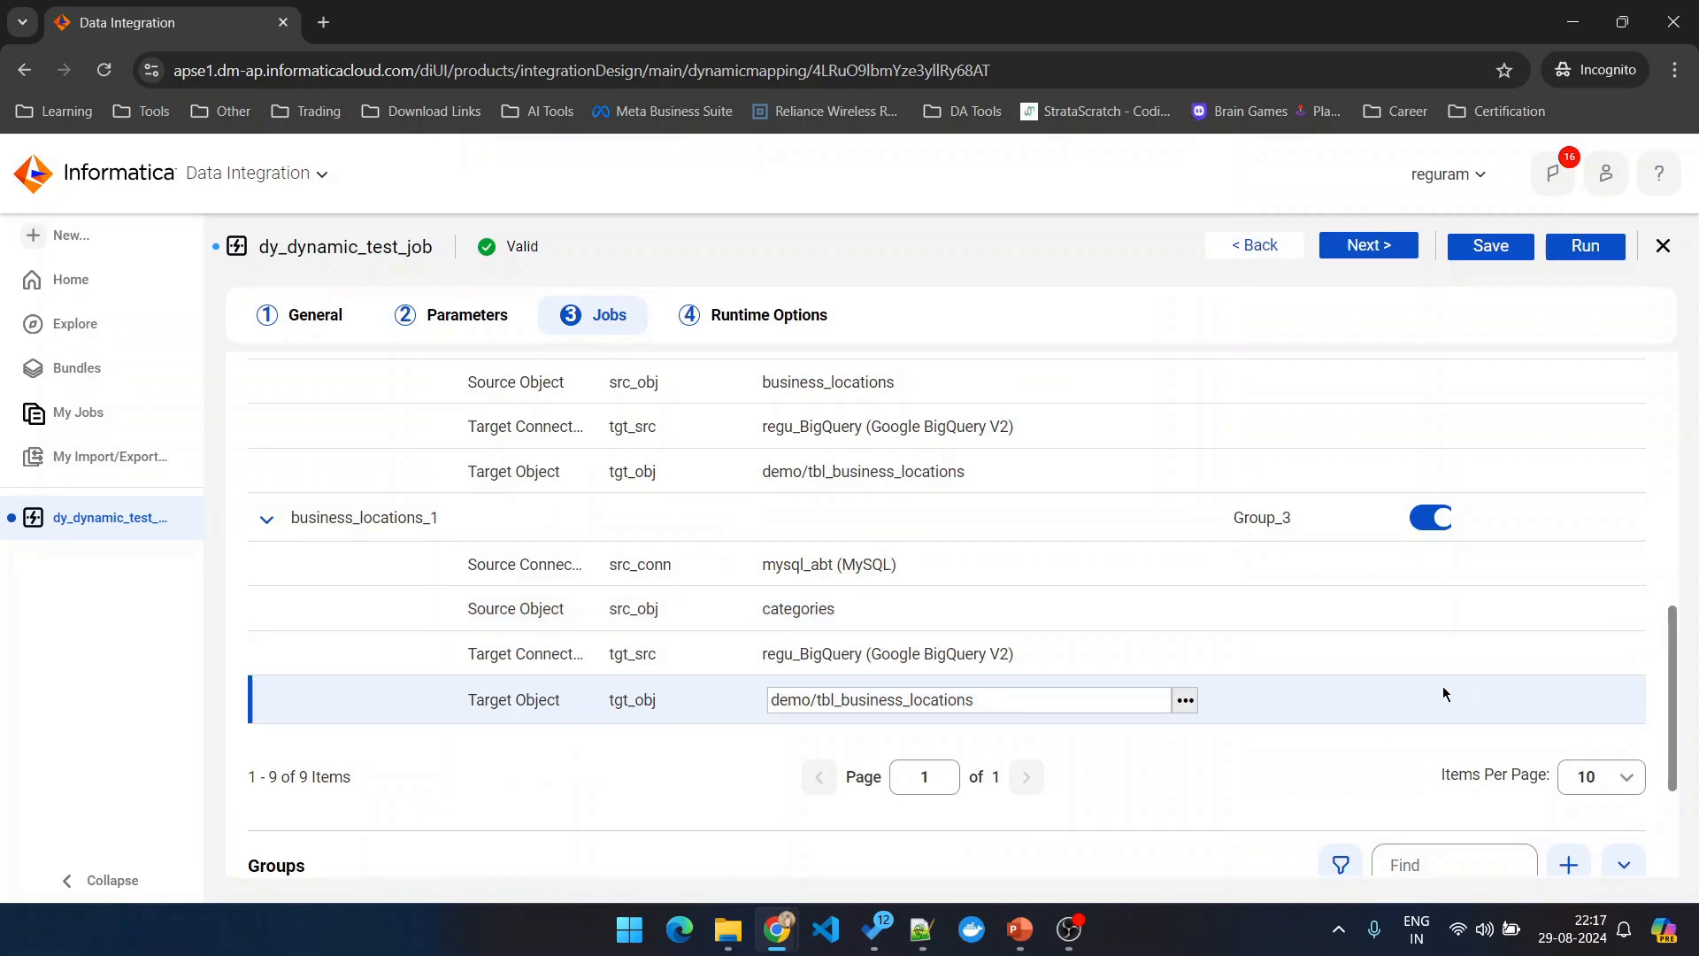
click(1185, 700)
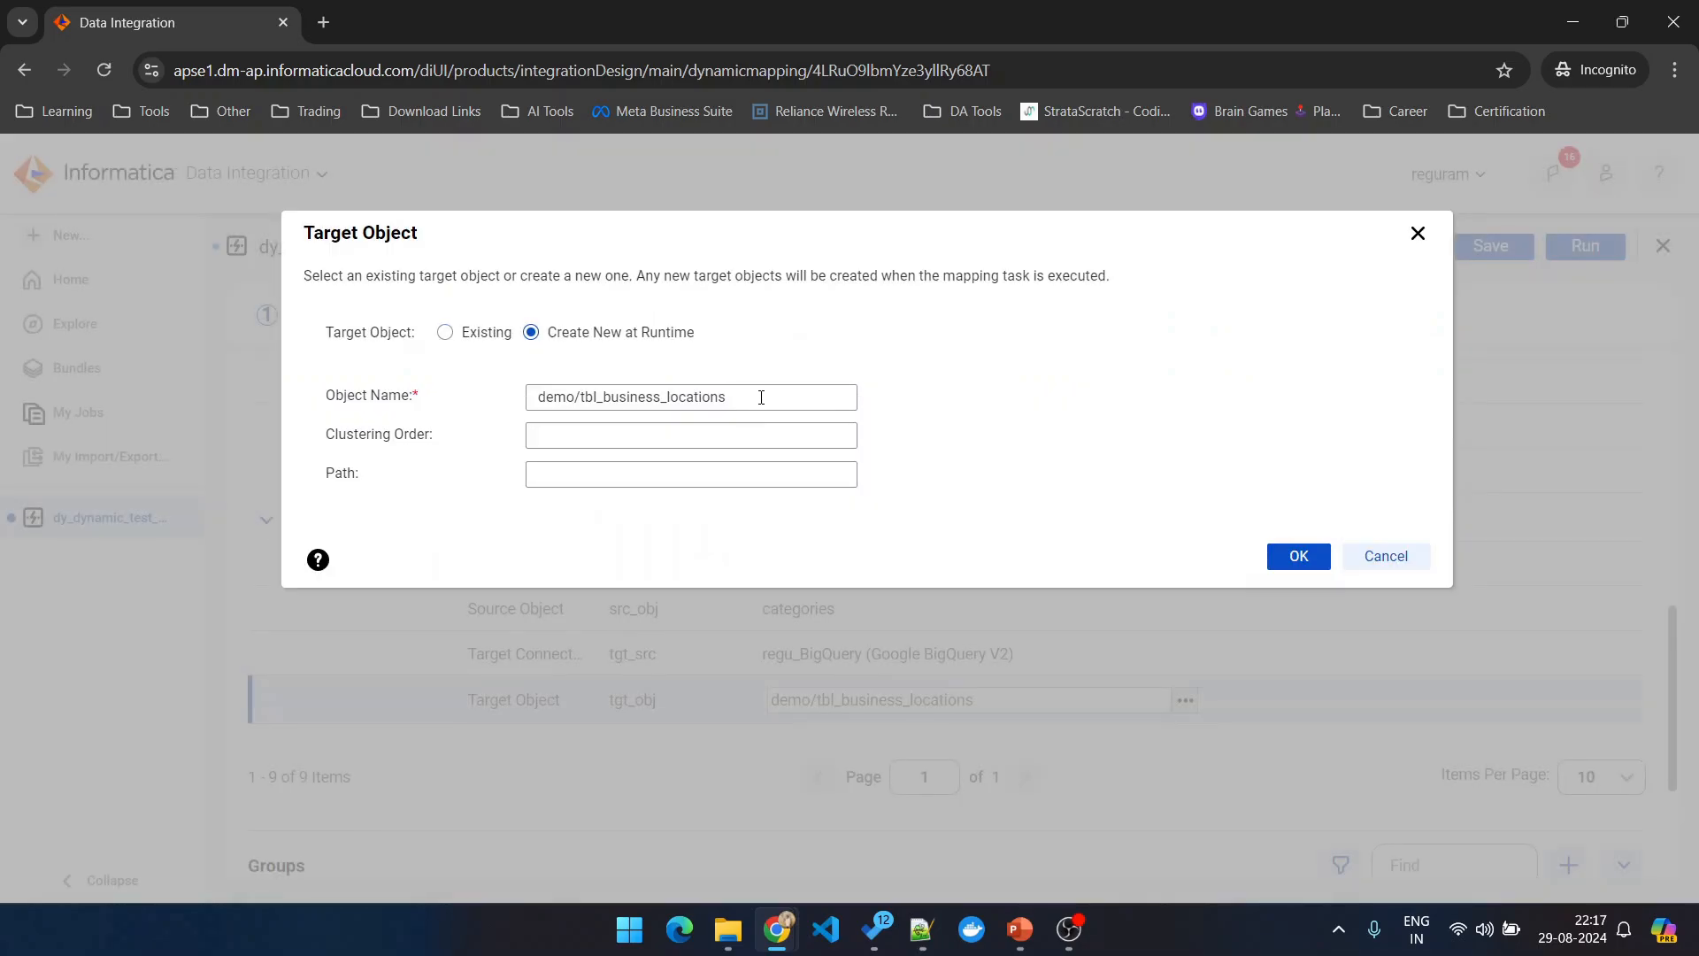
drag(759, 396, 614, 409)
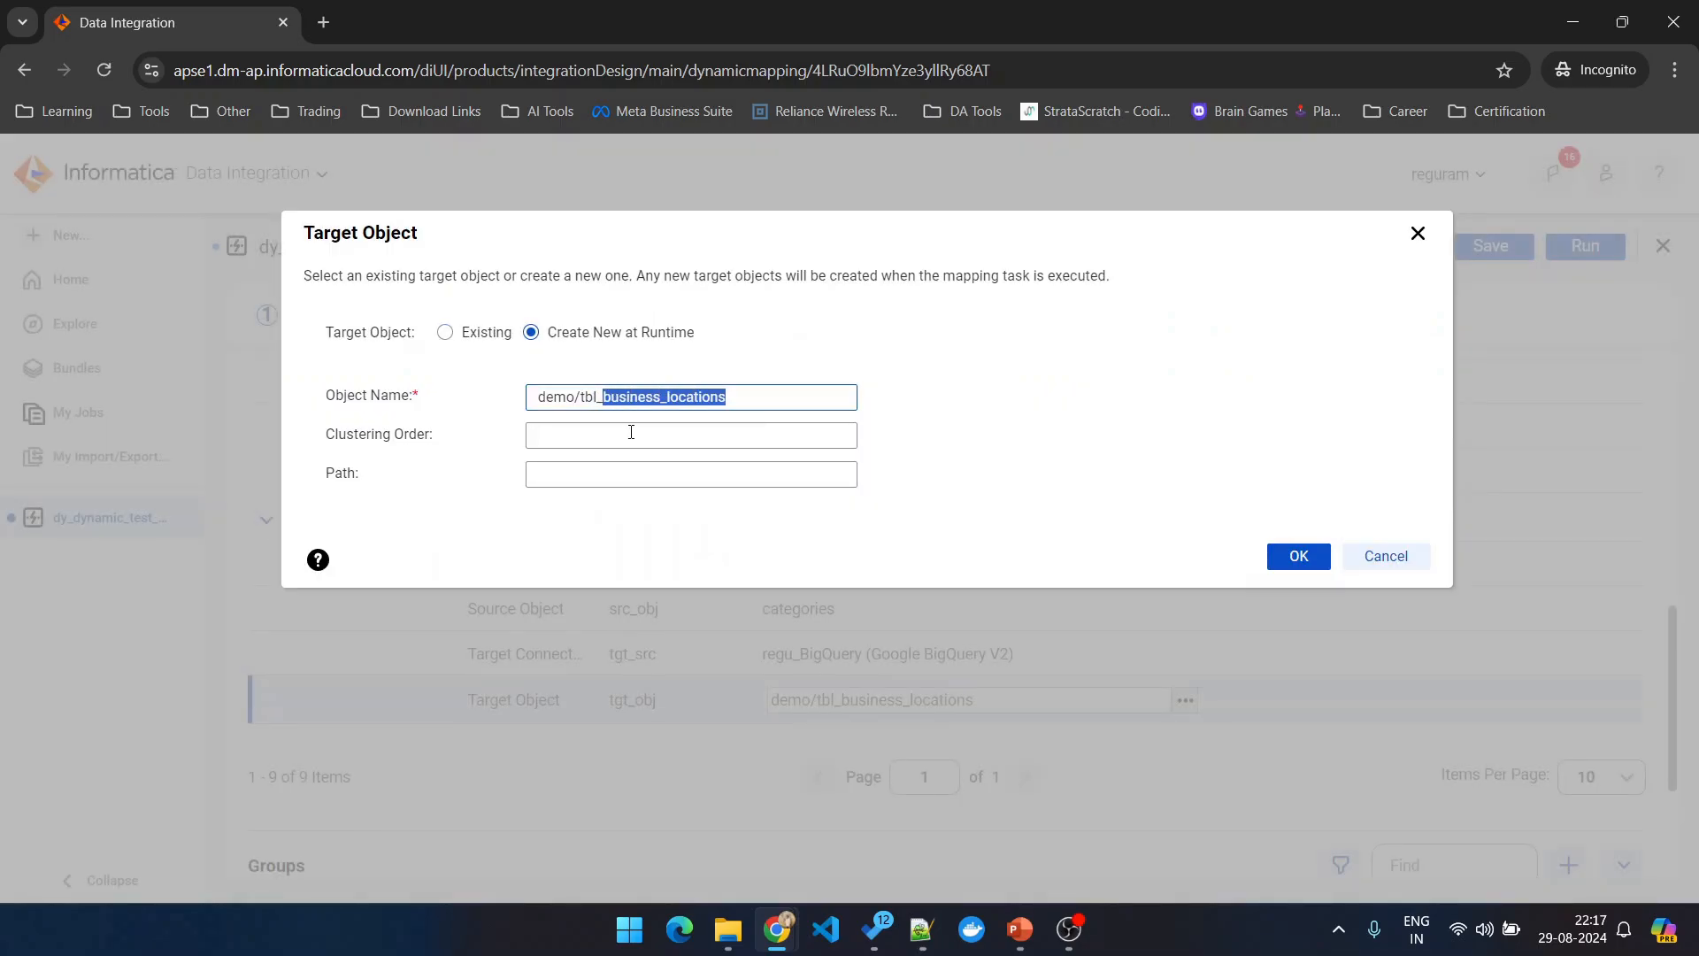
text(categories)
Step: Select the table name contacts in the Notepad++ list and duplicate the business_locations_1 job in the dynamic mapping task
key(alt+Tab)
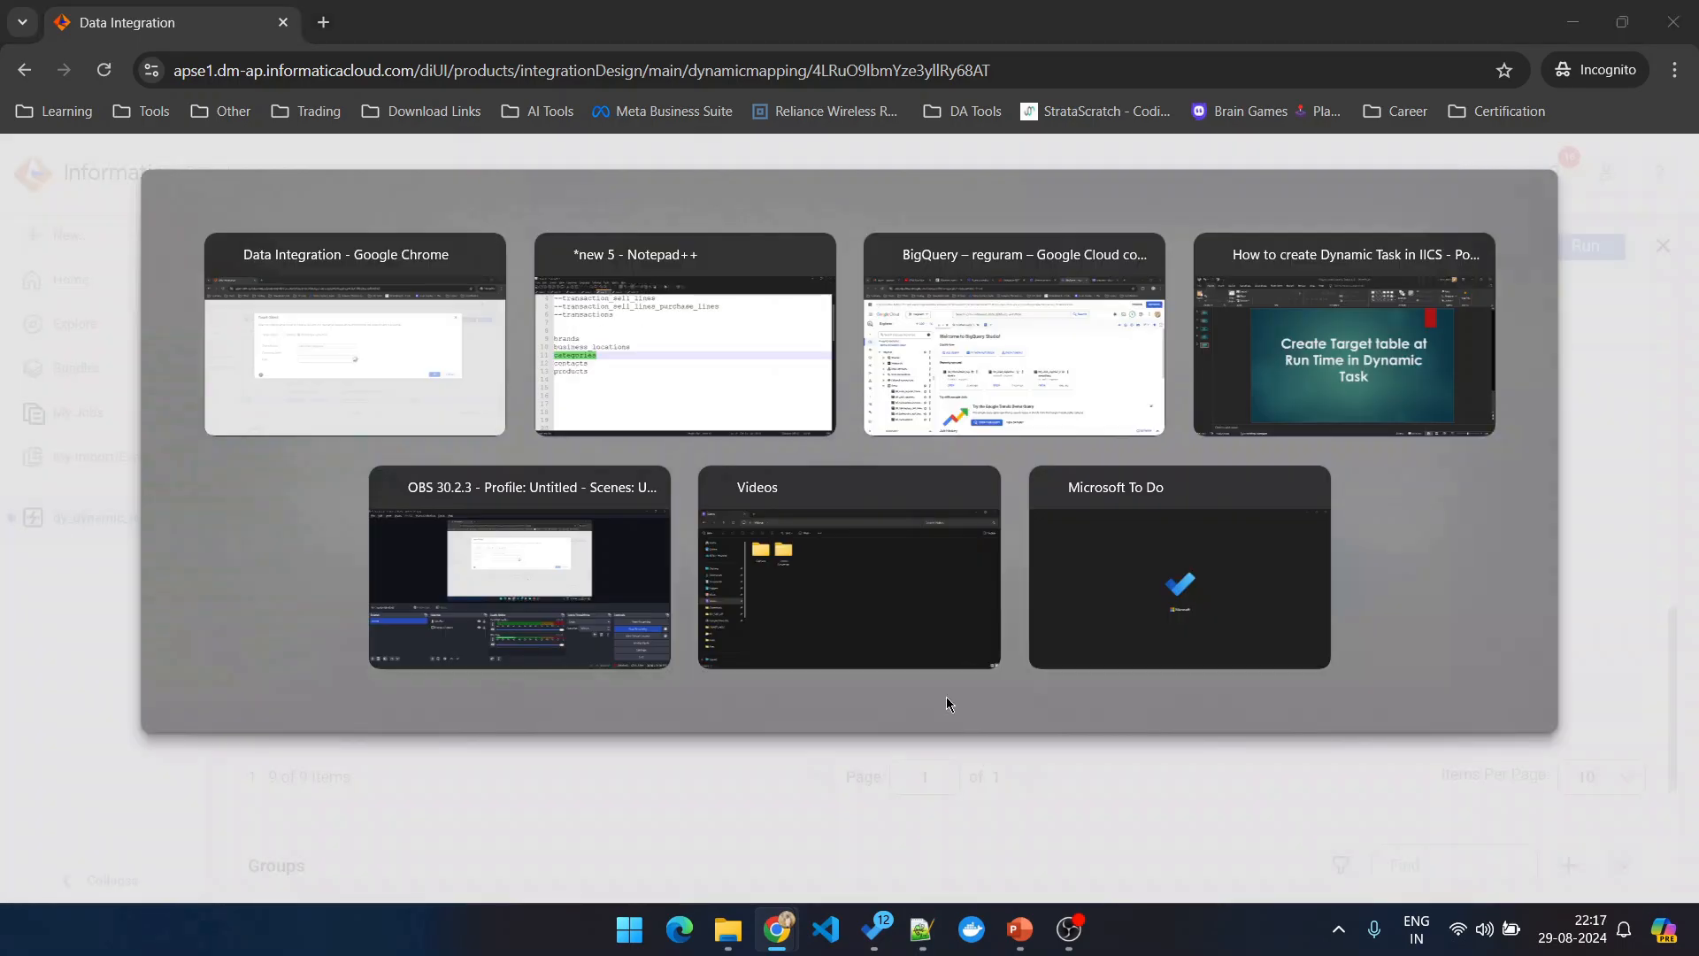
click(193, 492)
double_click(193, 492)
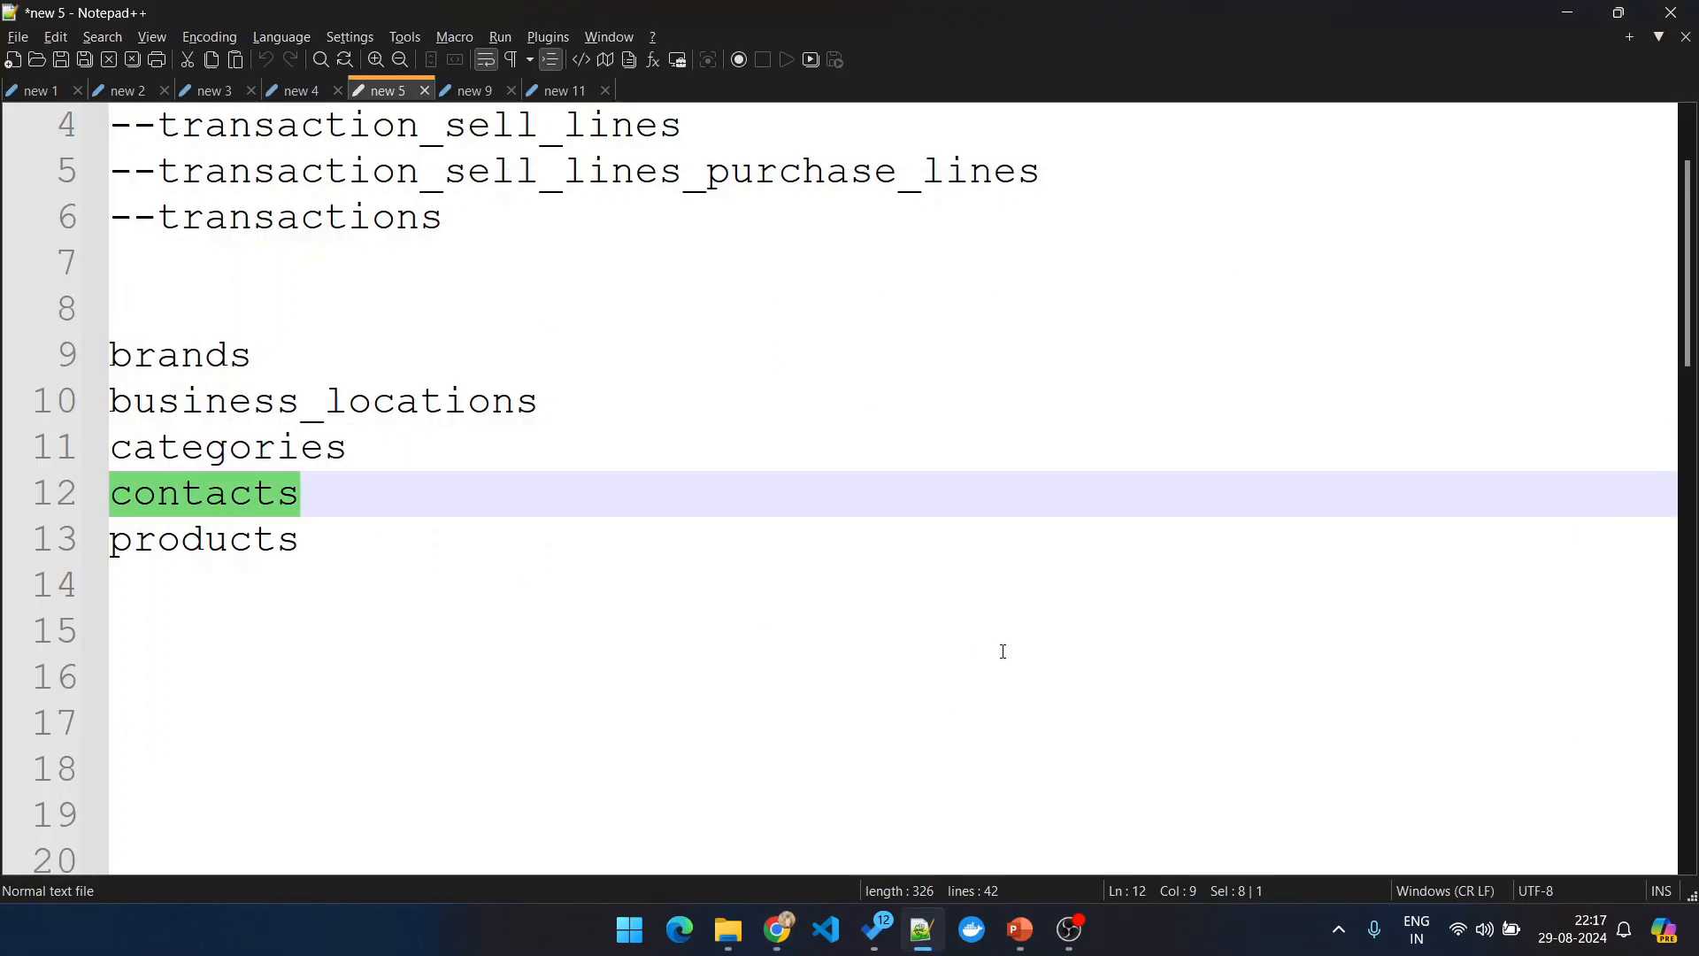
key(alt+Tab)
click(1611, 517)
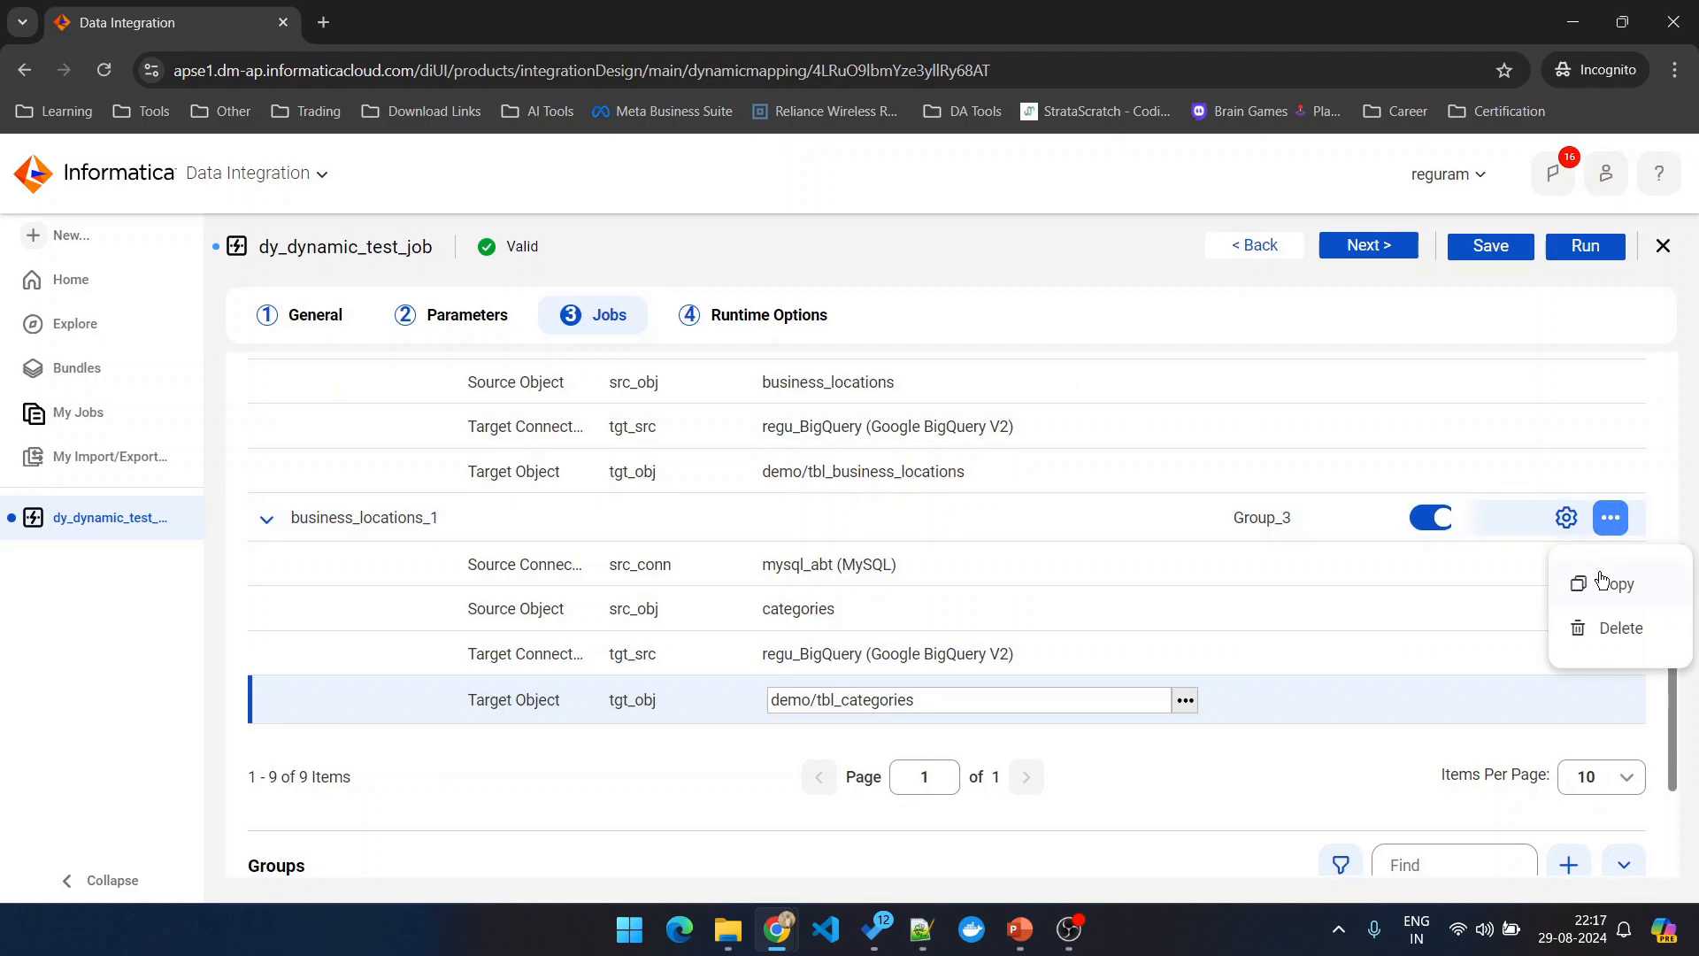
click(1606, 583)
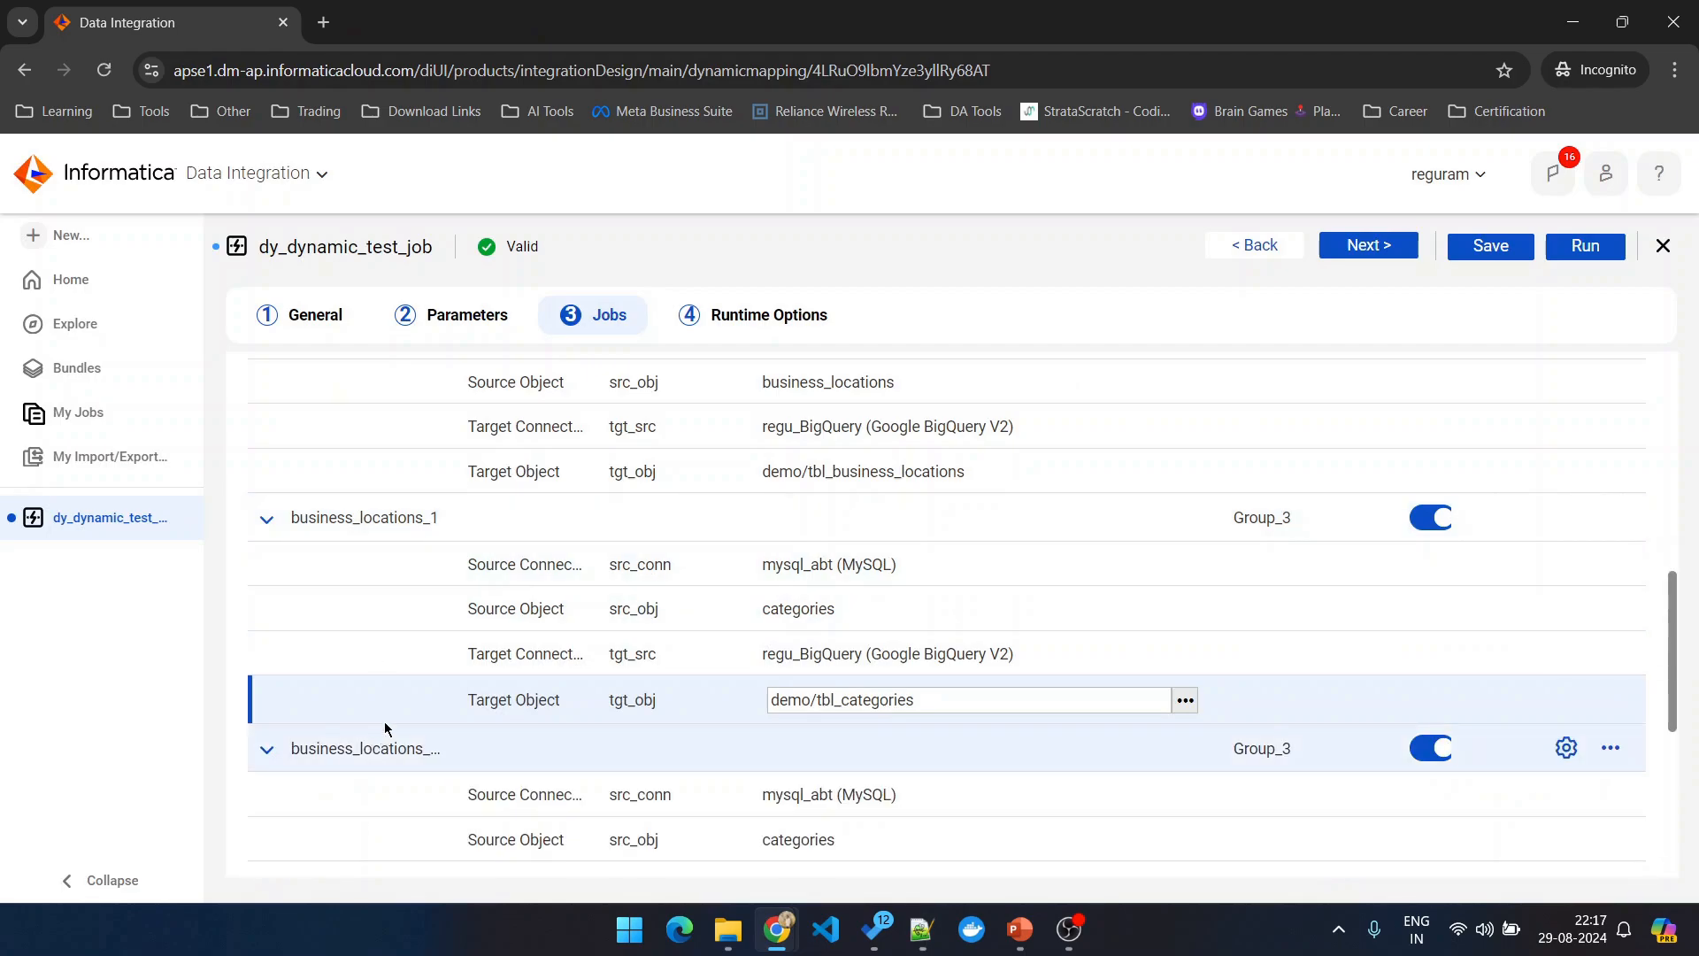
Step: Rename the business_locations_1 job as categories, reusing the name from its source object
click(823, 608)
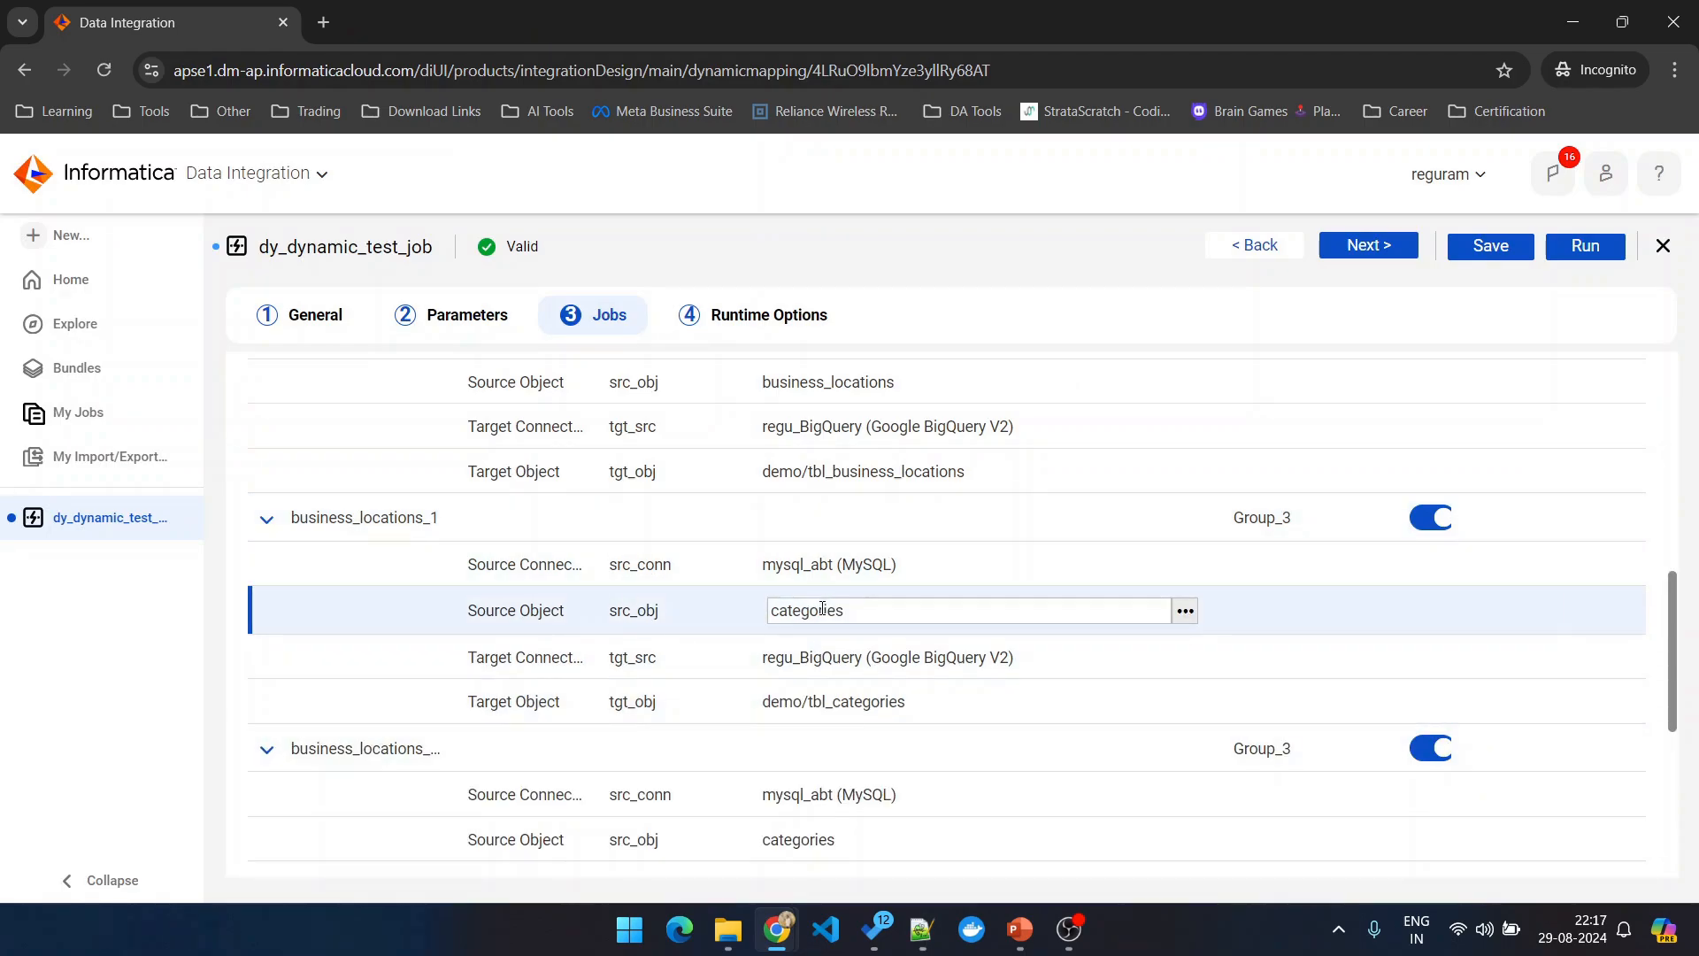
double_click(823, 610)
key(ctrl+c)
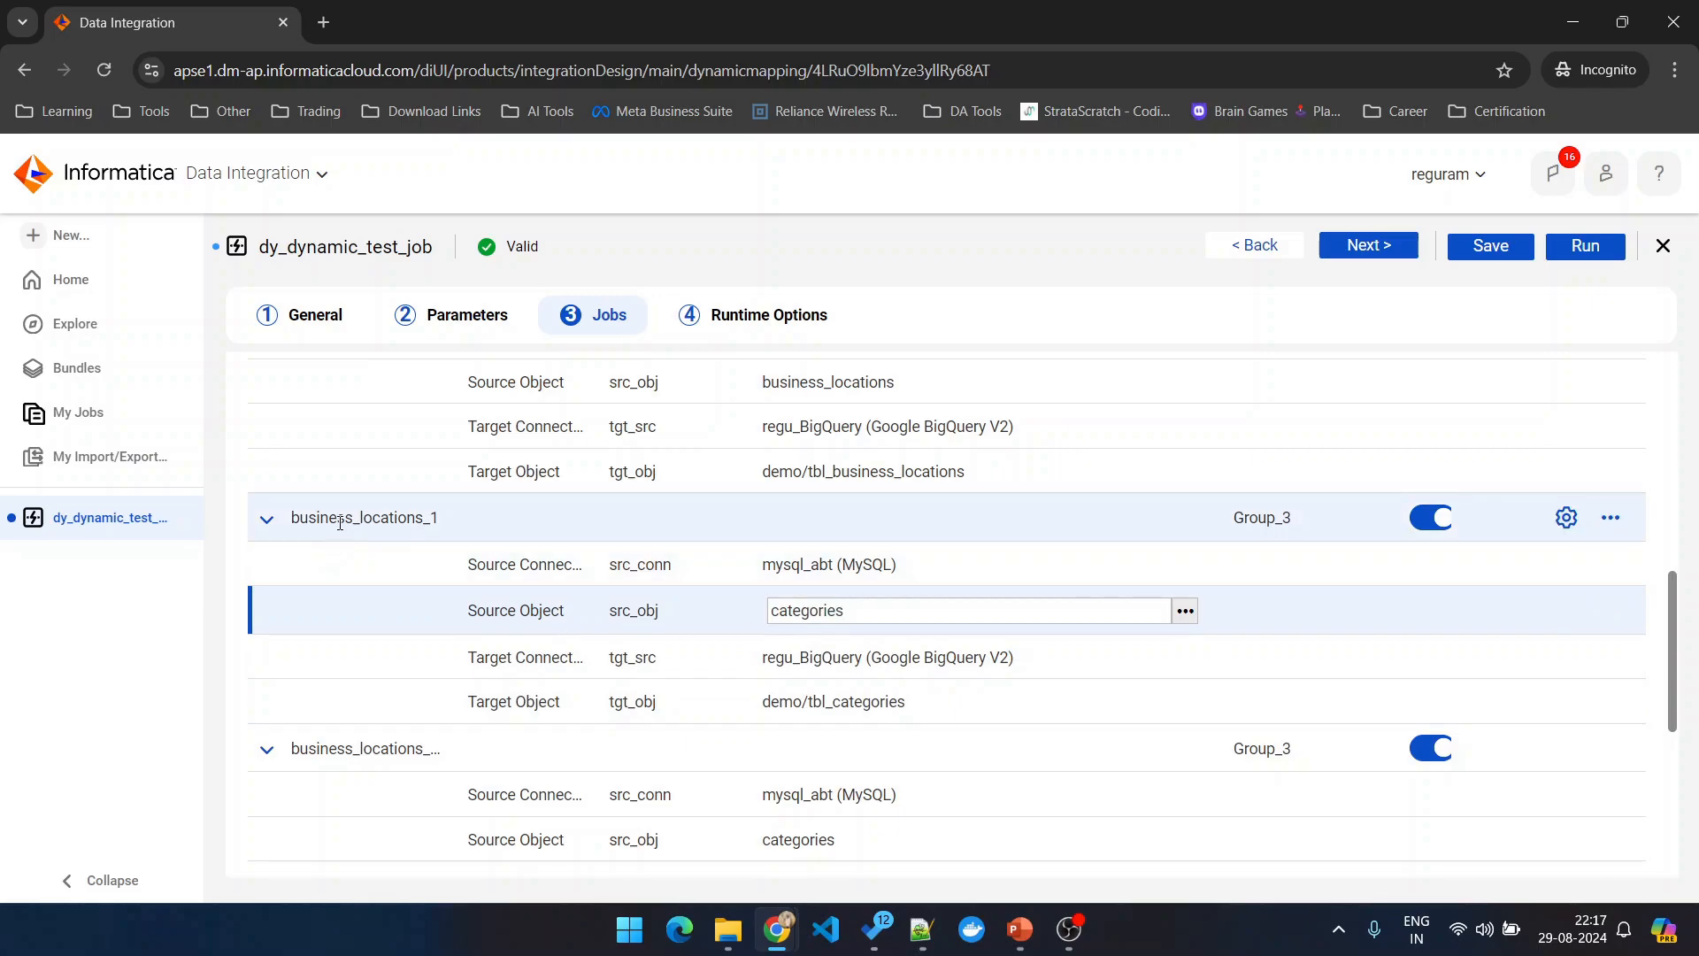
double_click(340, 522)
key(ctrl+v)
Step: Copy contacts from the Notepad++ list and rename the last duplicated job as contacts
key(alt+Tab)
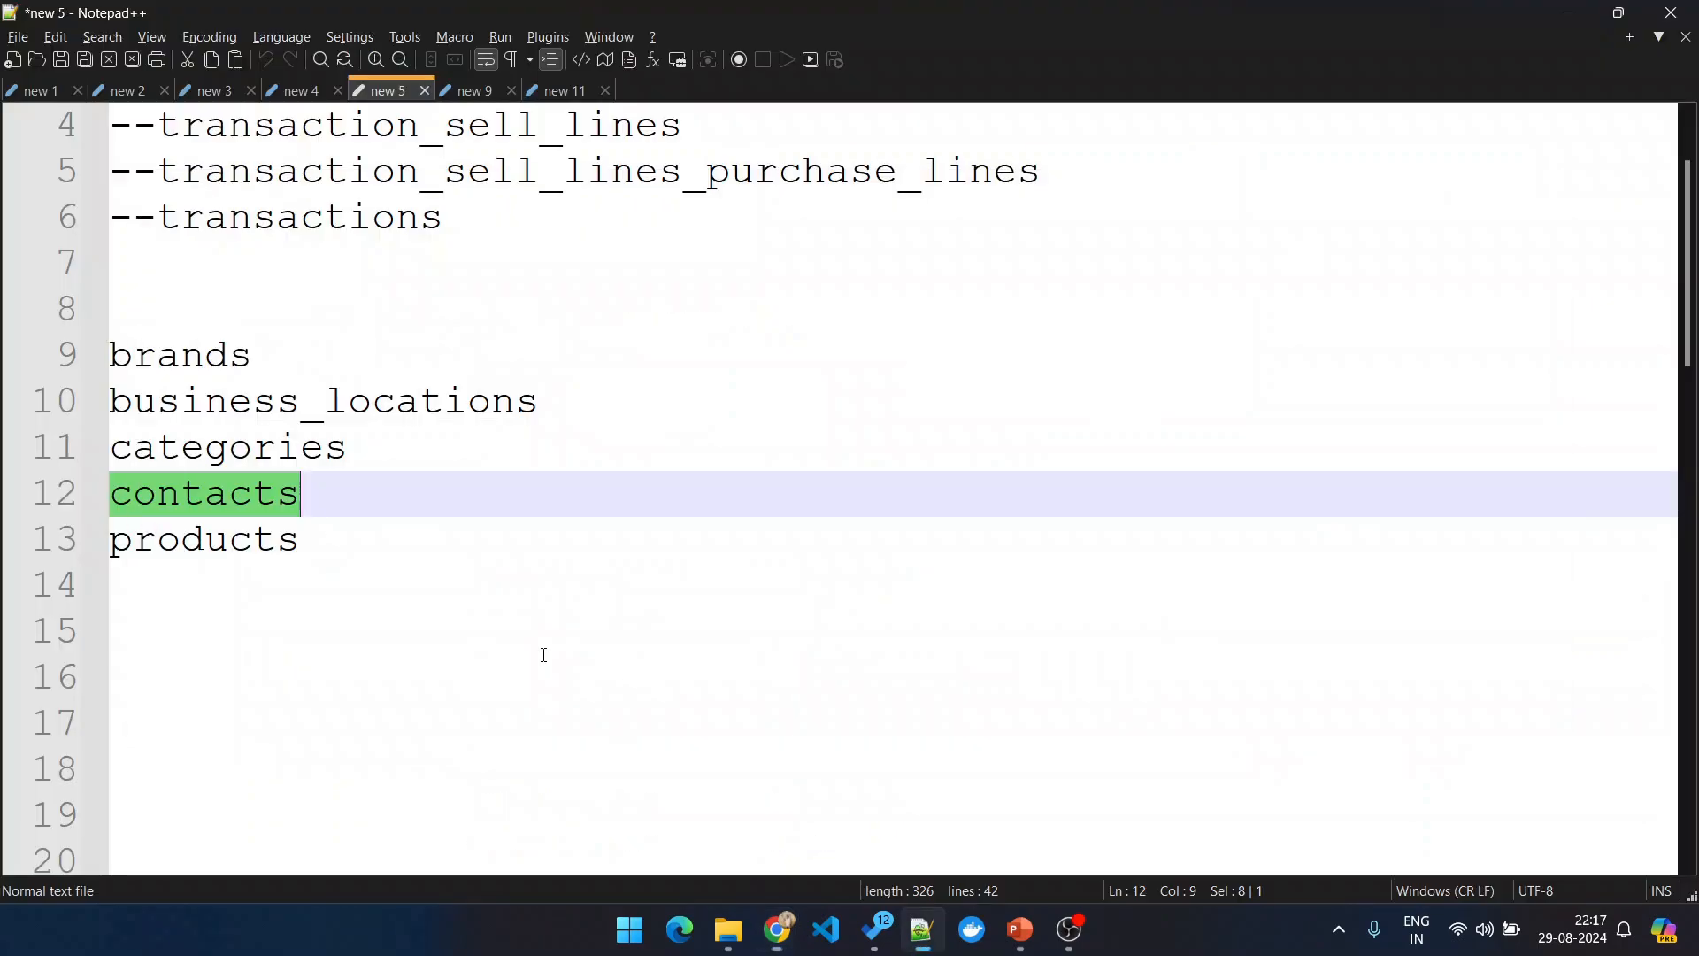
key(alt+Tab)
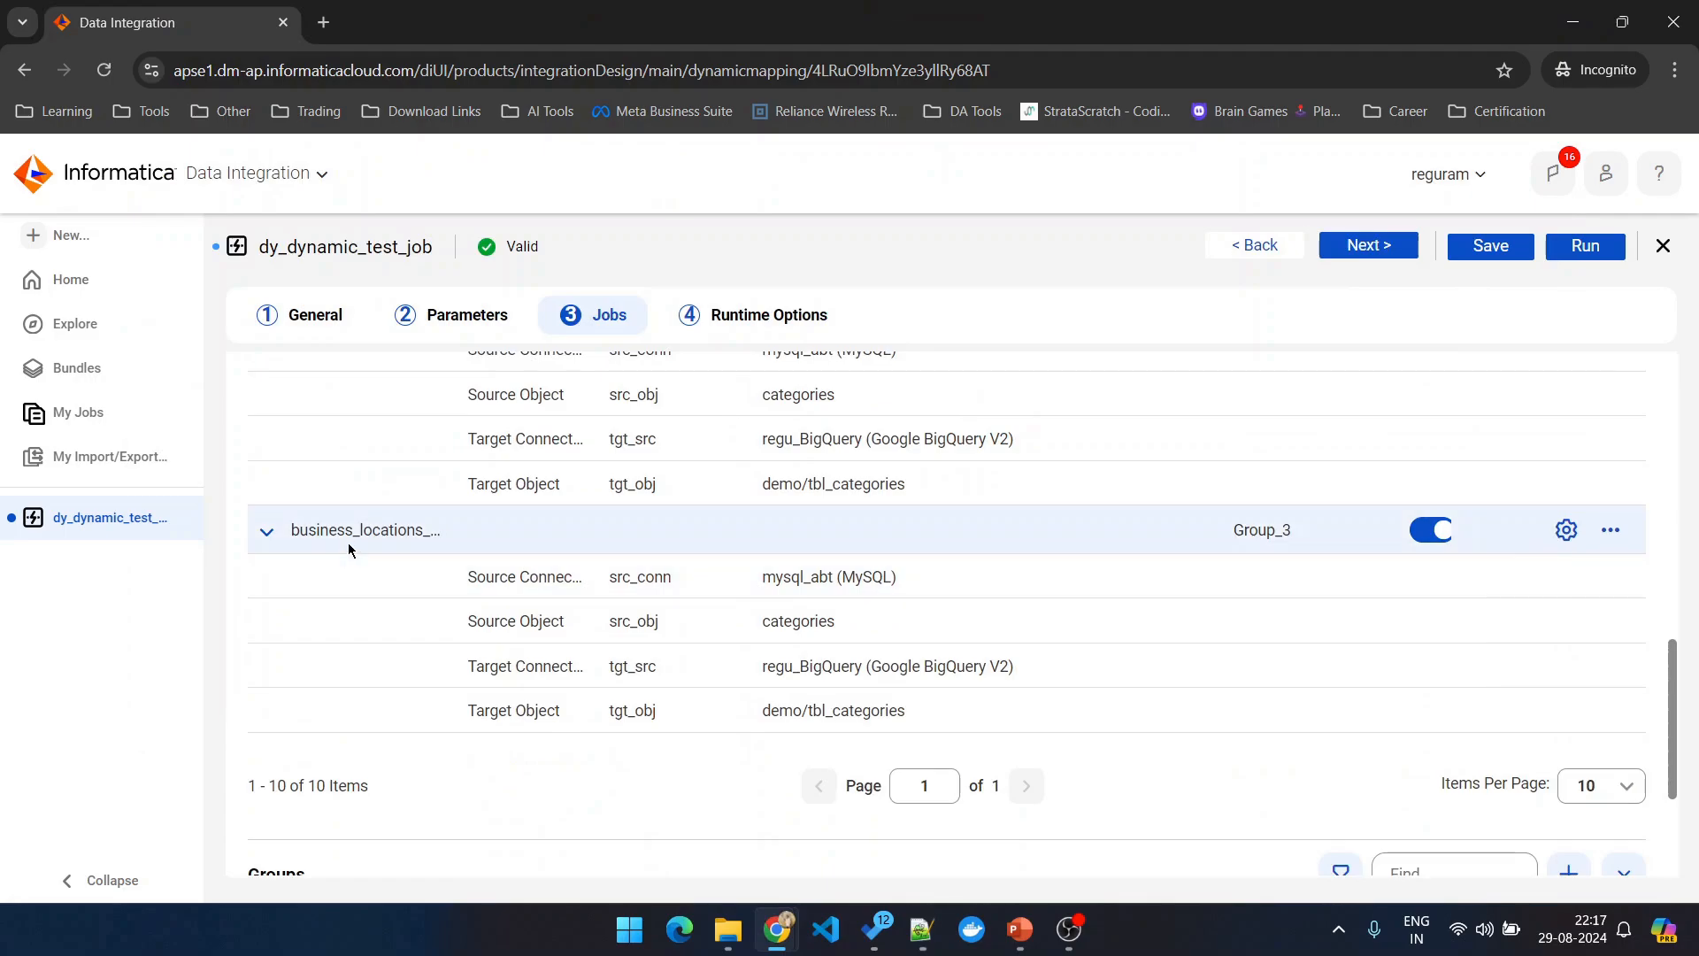
double_click(354, 538)
text(contacts)
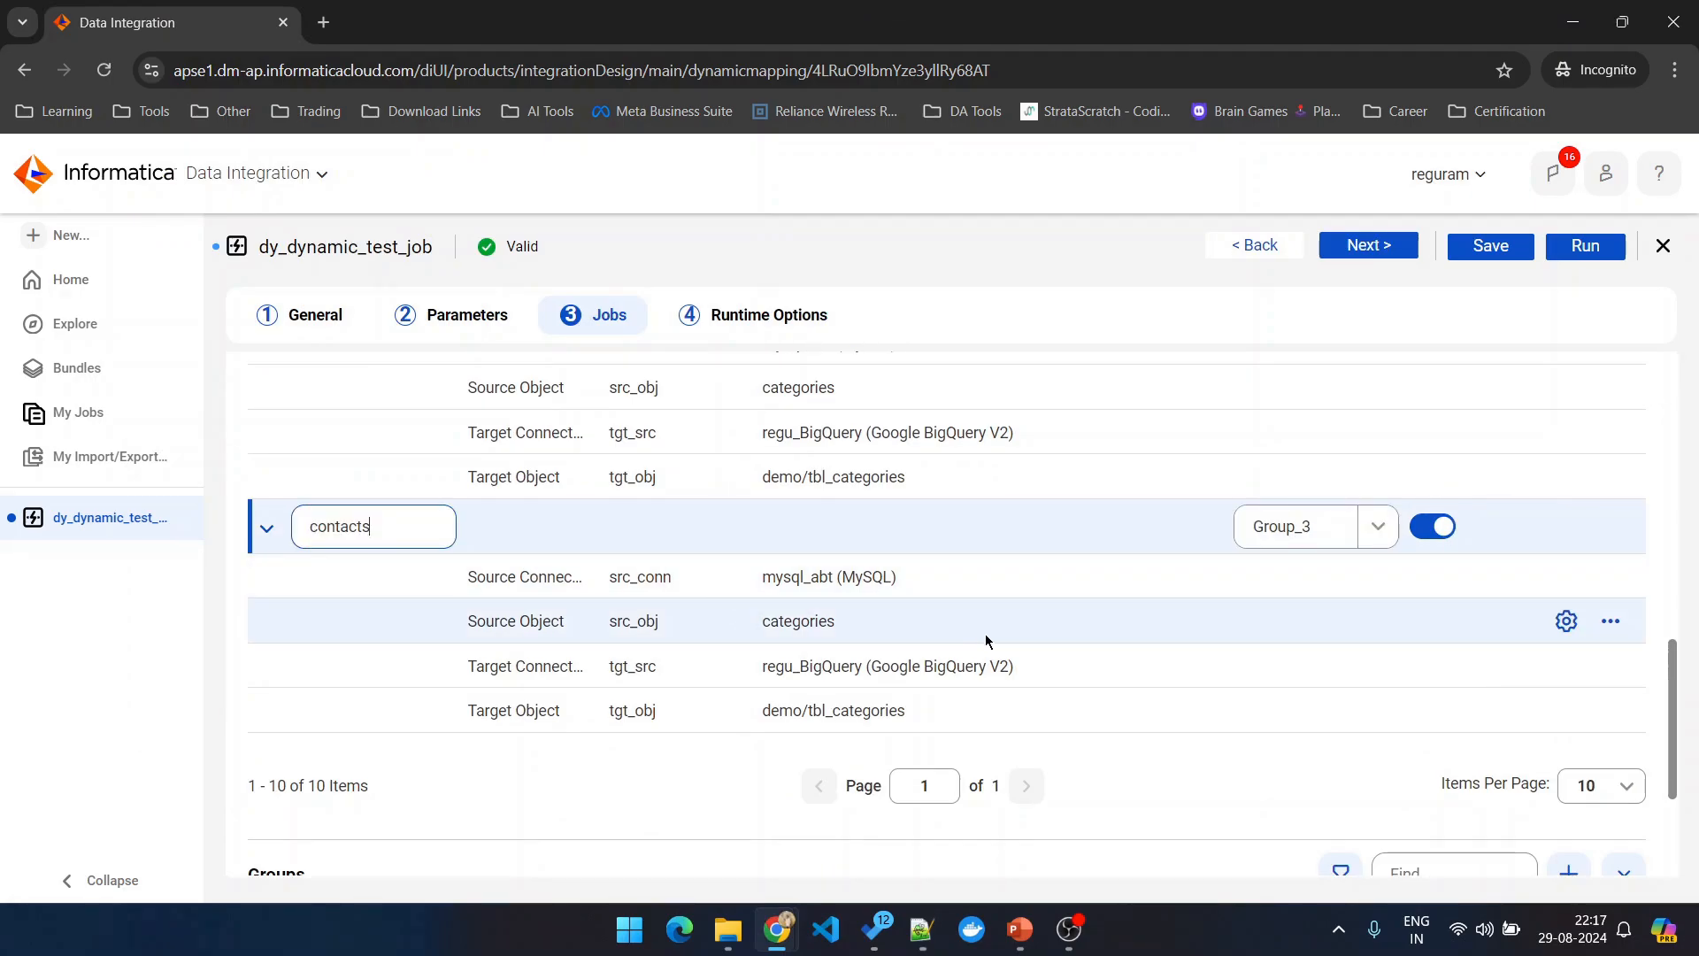
Step: Set the contacts job's source object to contacts and open its target object for editing
click(978, 629)
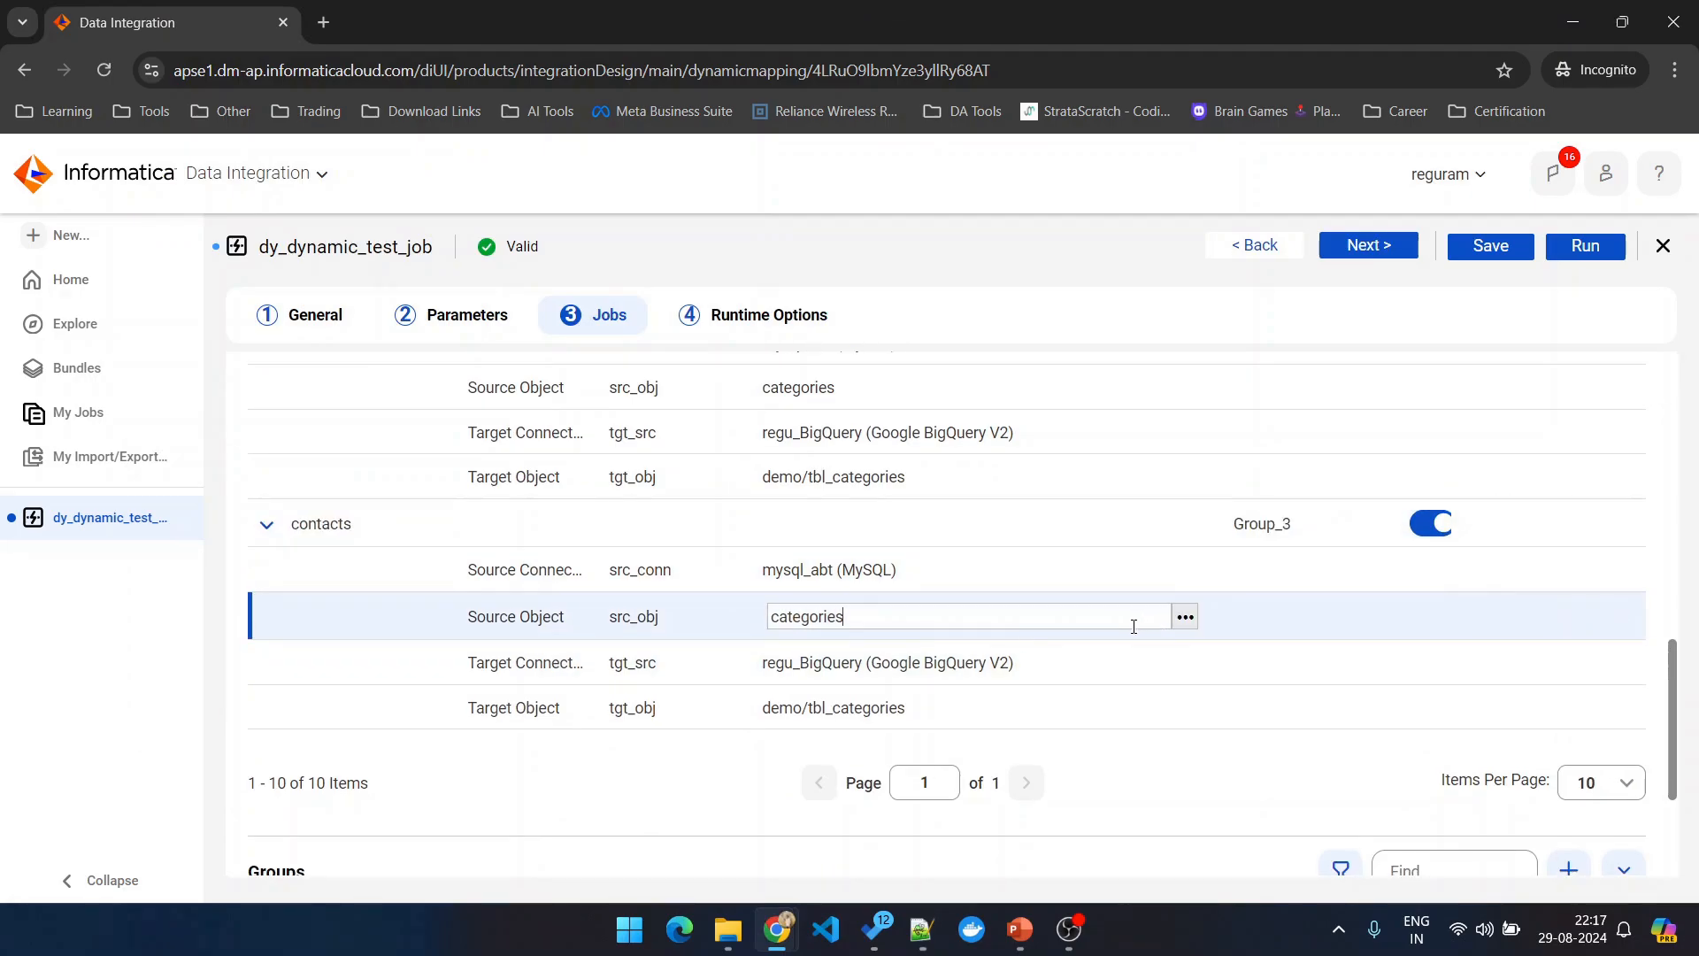
key(ctrl+a)
text(contacts)
click(1129, 716)
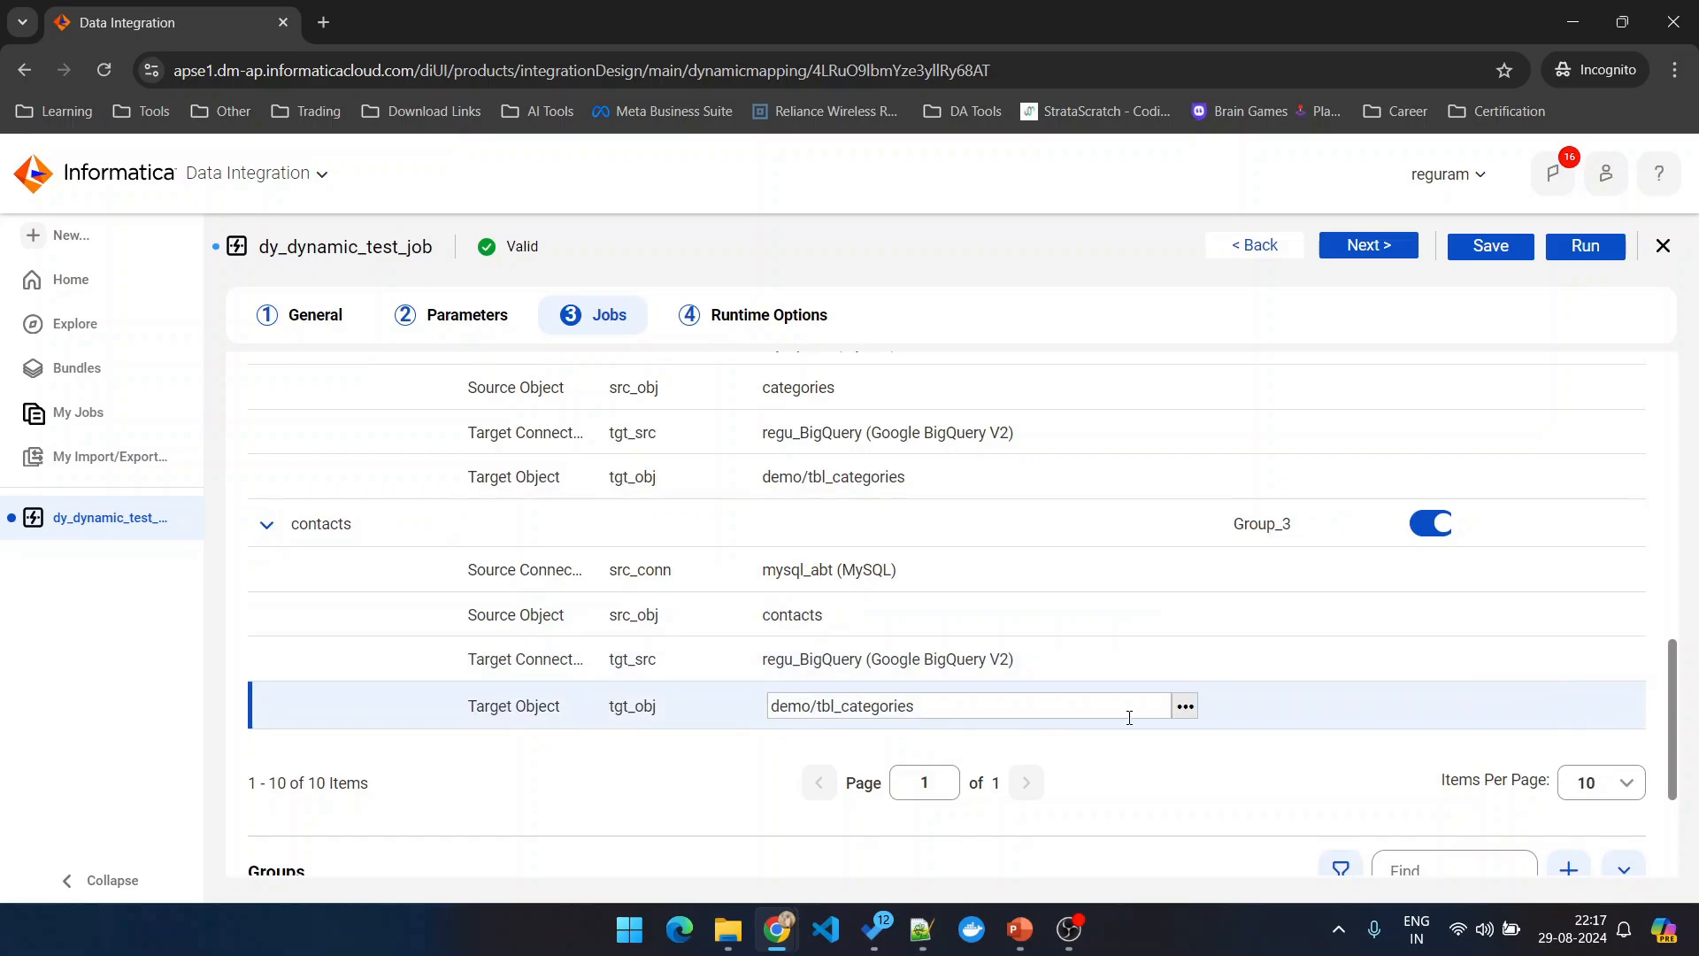
Step: Name the contacts job's new runtime target object demo/tbl_contacts
click(1185, 707)
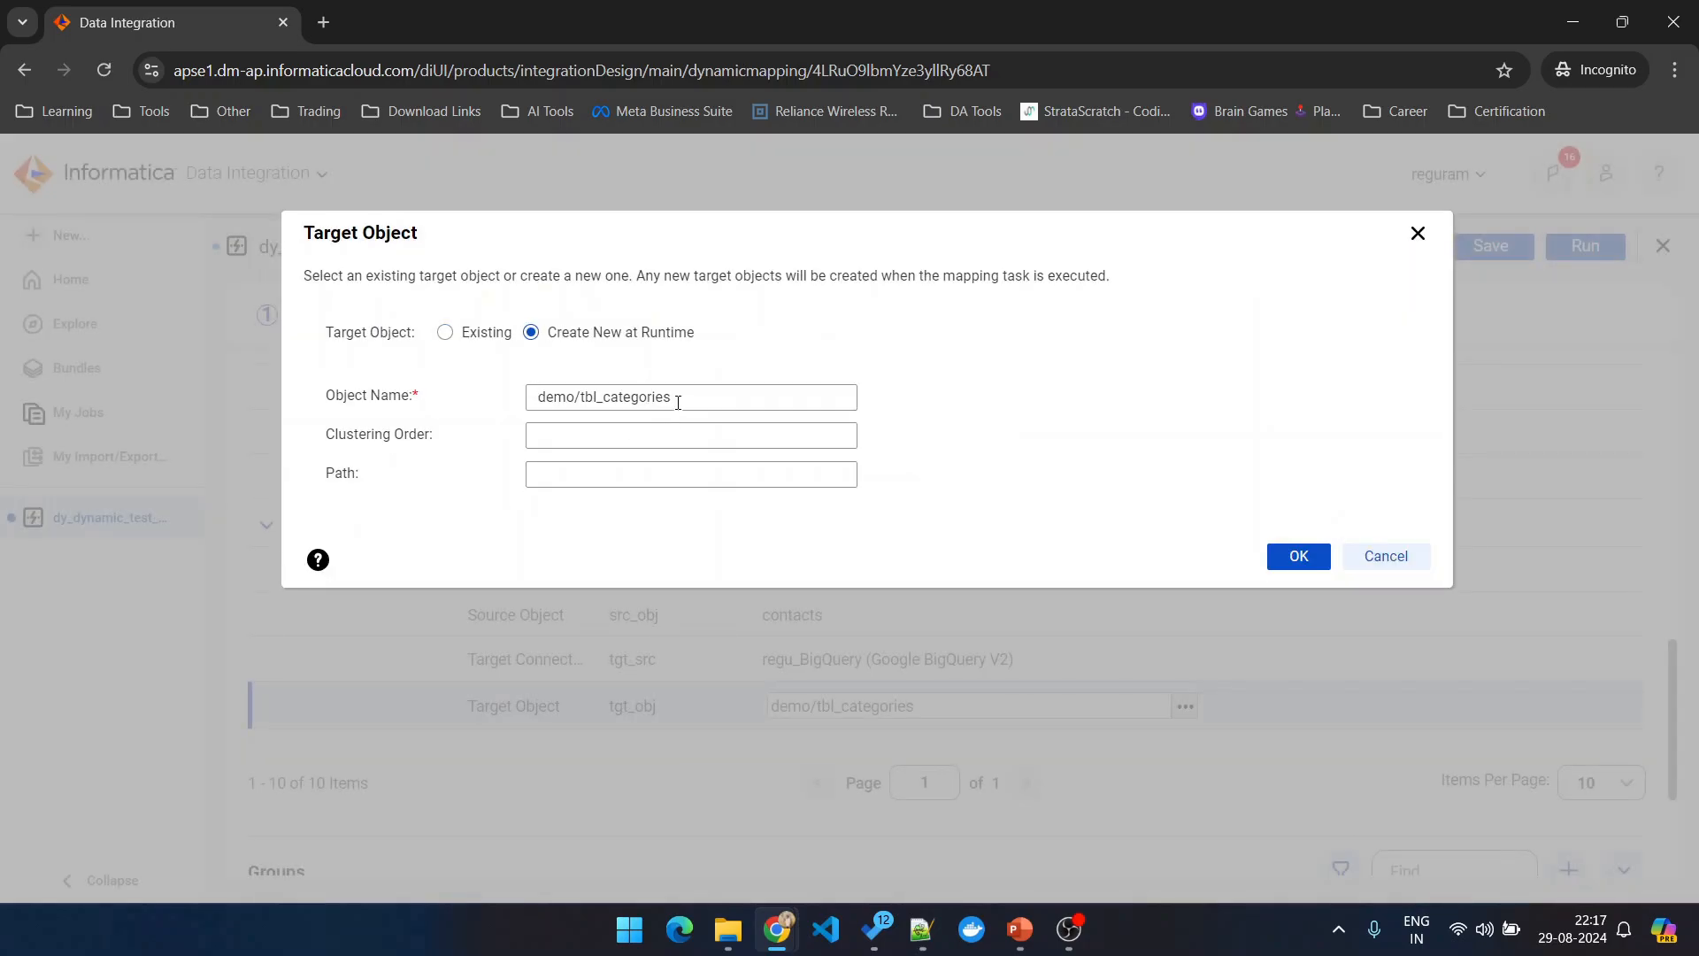
drag(675, 399, 609, 398)
text(contacts)
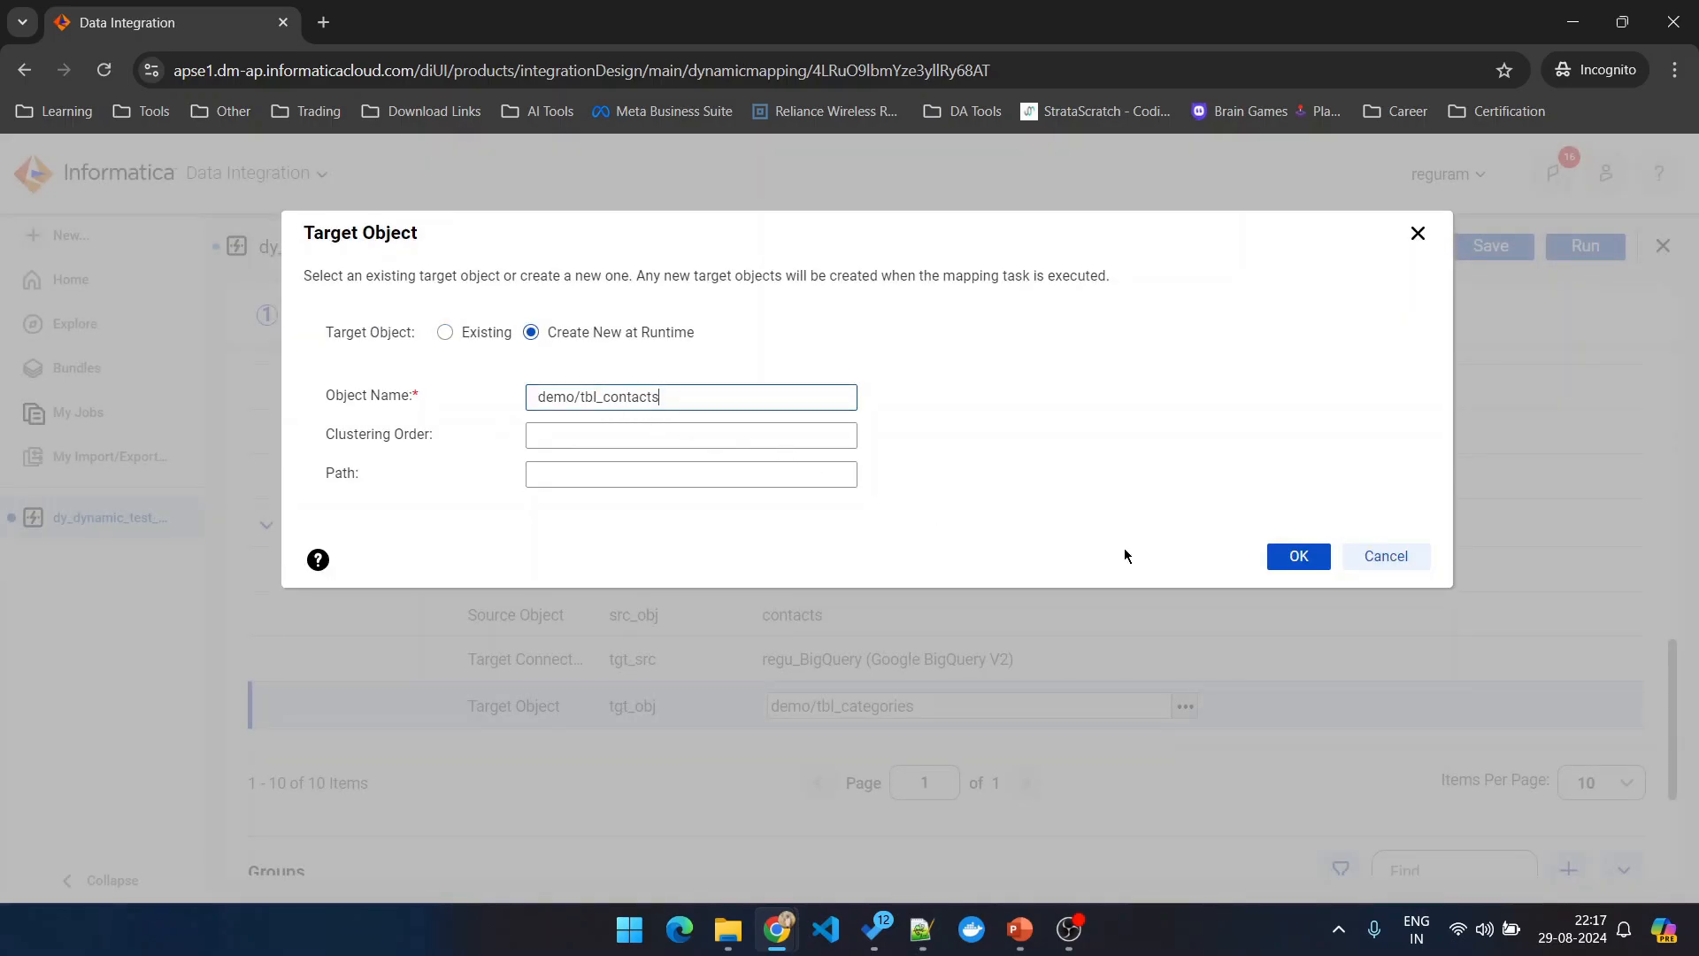
click(1298, 556)
Step: Copy products from the Notepad++ list and duplicate the contacts job in the dynamic mapping task
key(alt+Tab)
double_click(193, 538)
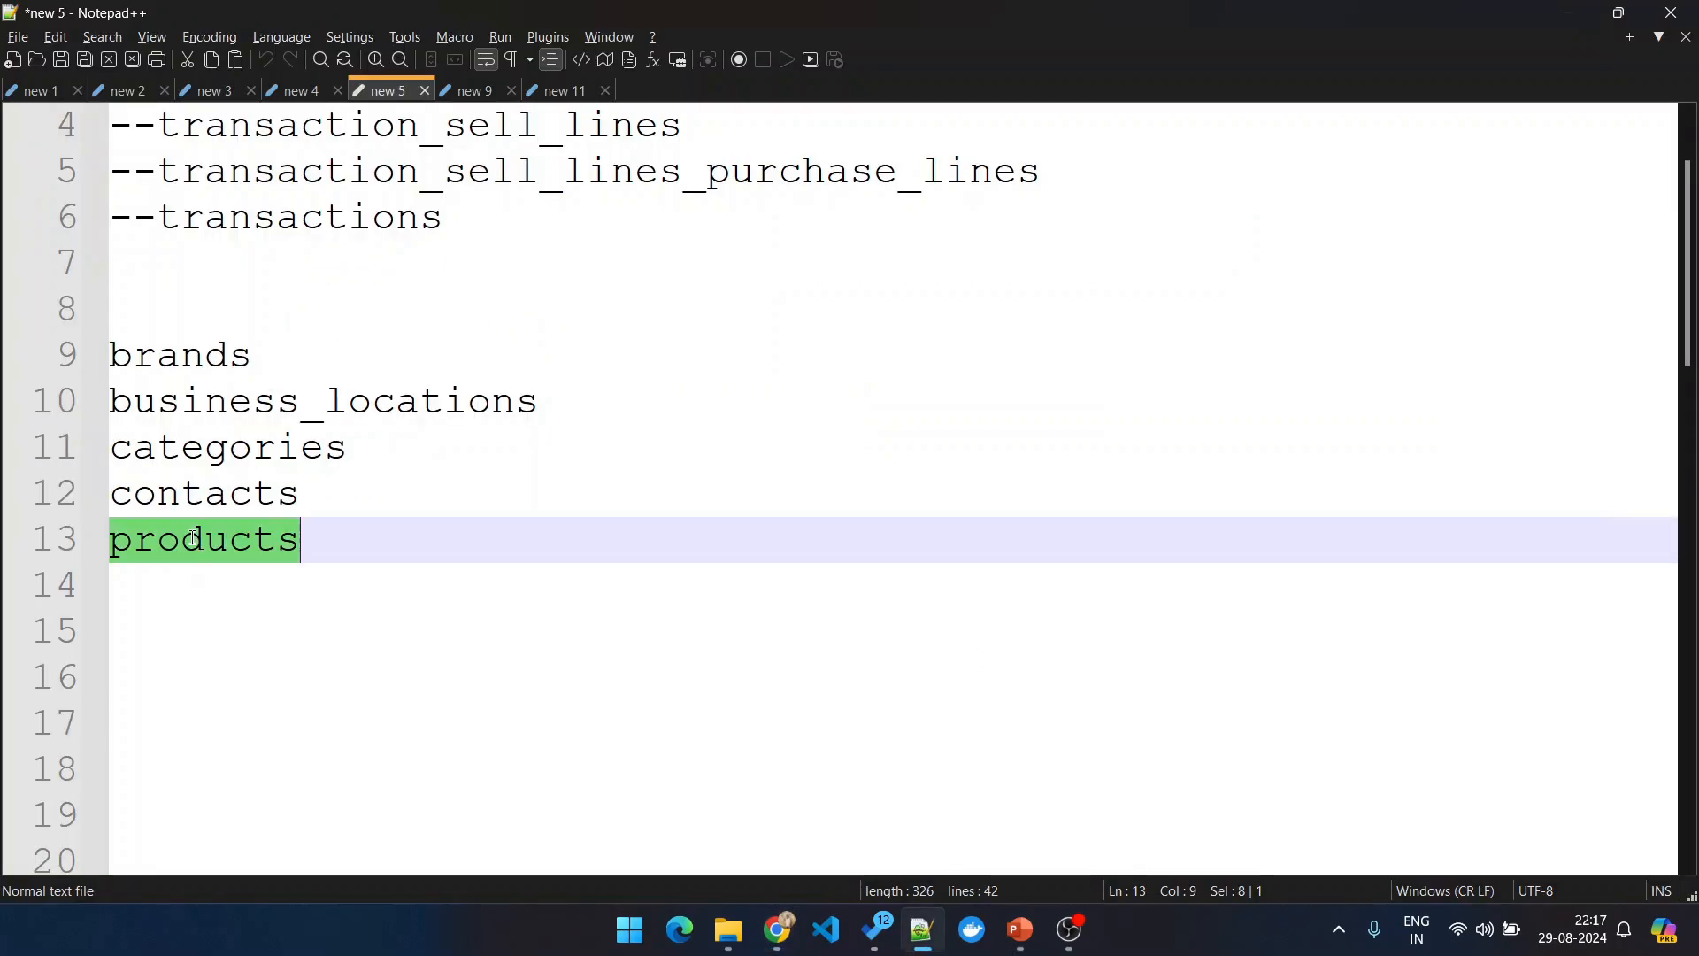
key(alt+Tab)
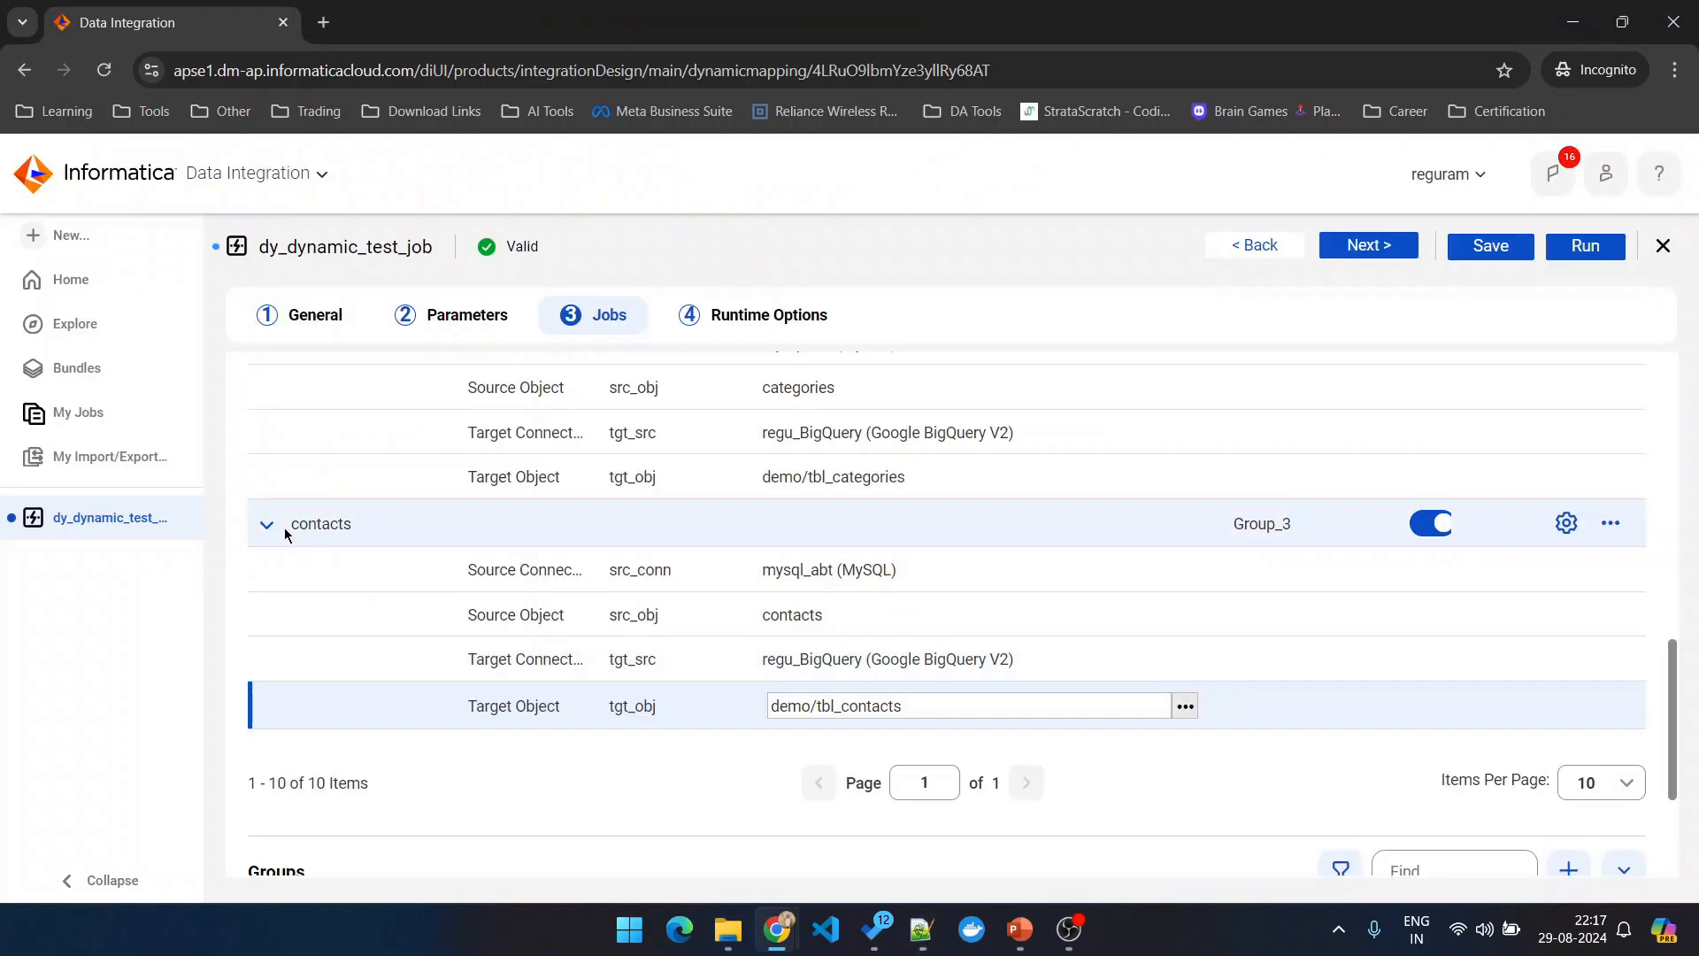
click(1626, 534)
click(1609, 586)
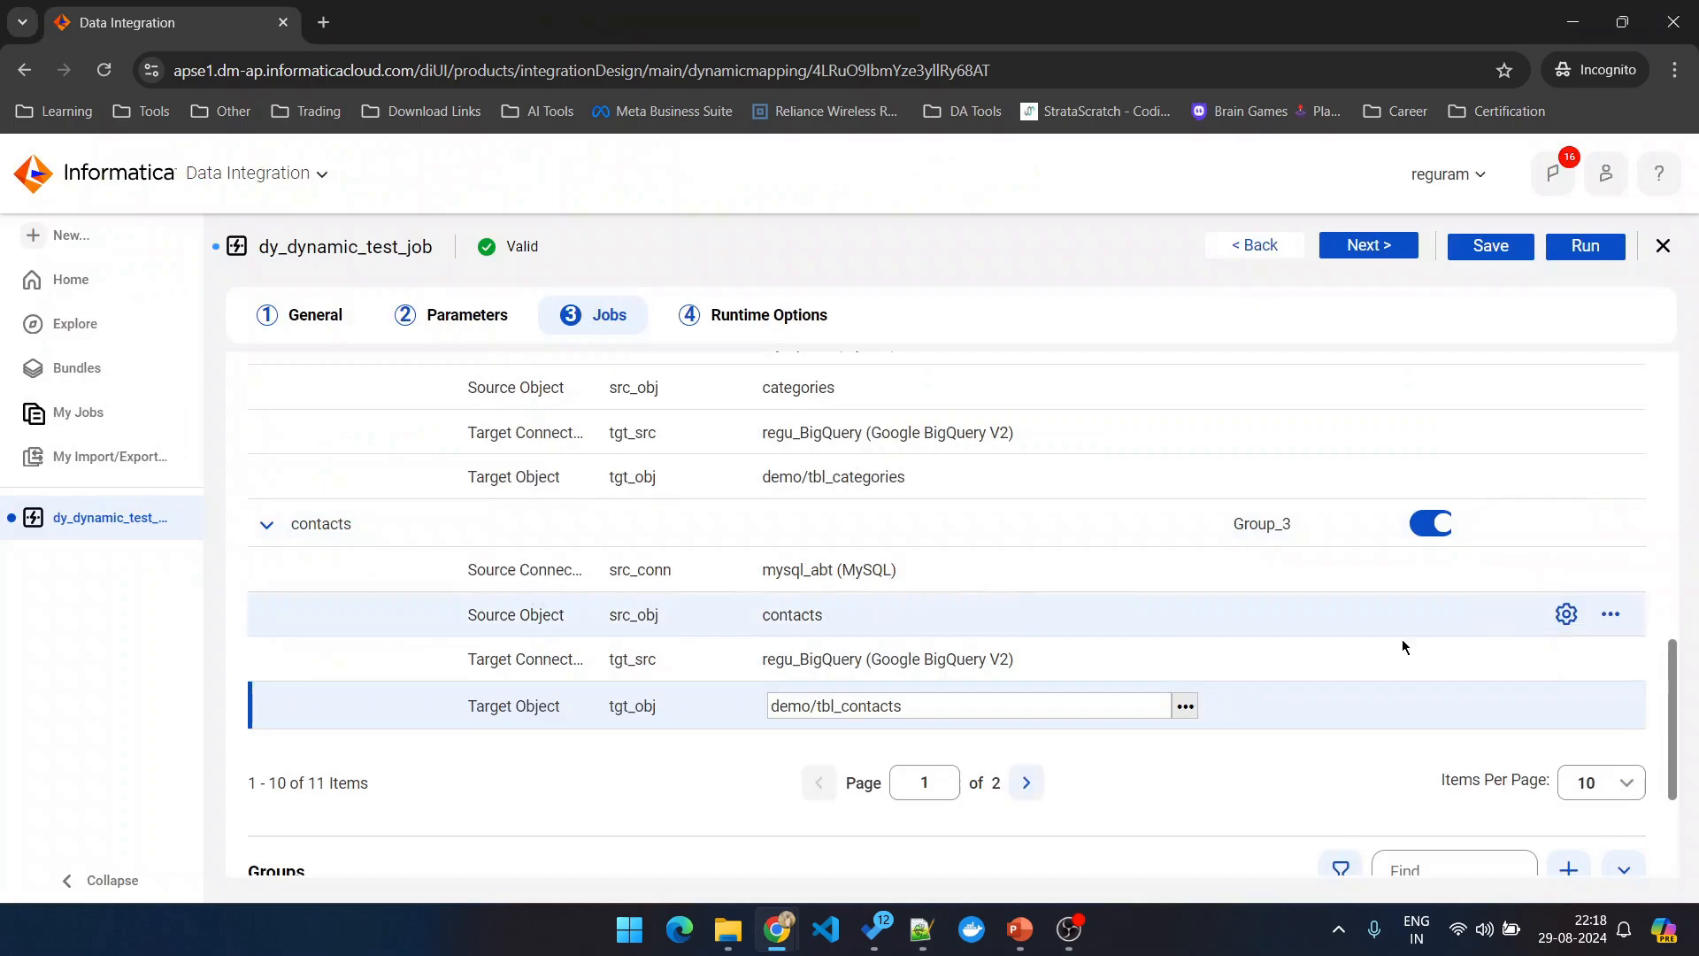
Step: Set the jobs list to show 20 items per page and locate the duplicated contacts job
scroll(640, 637, down, 3)
scroll(1086, 556, up, 3)
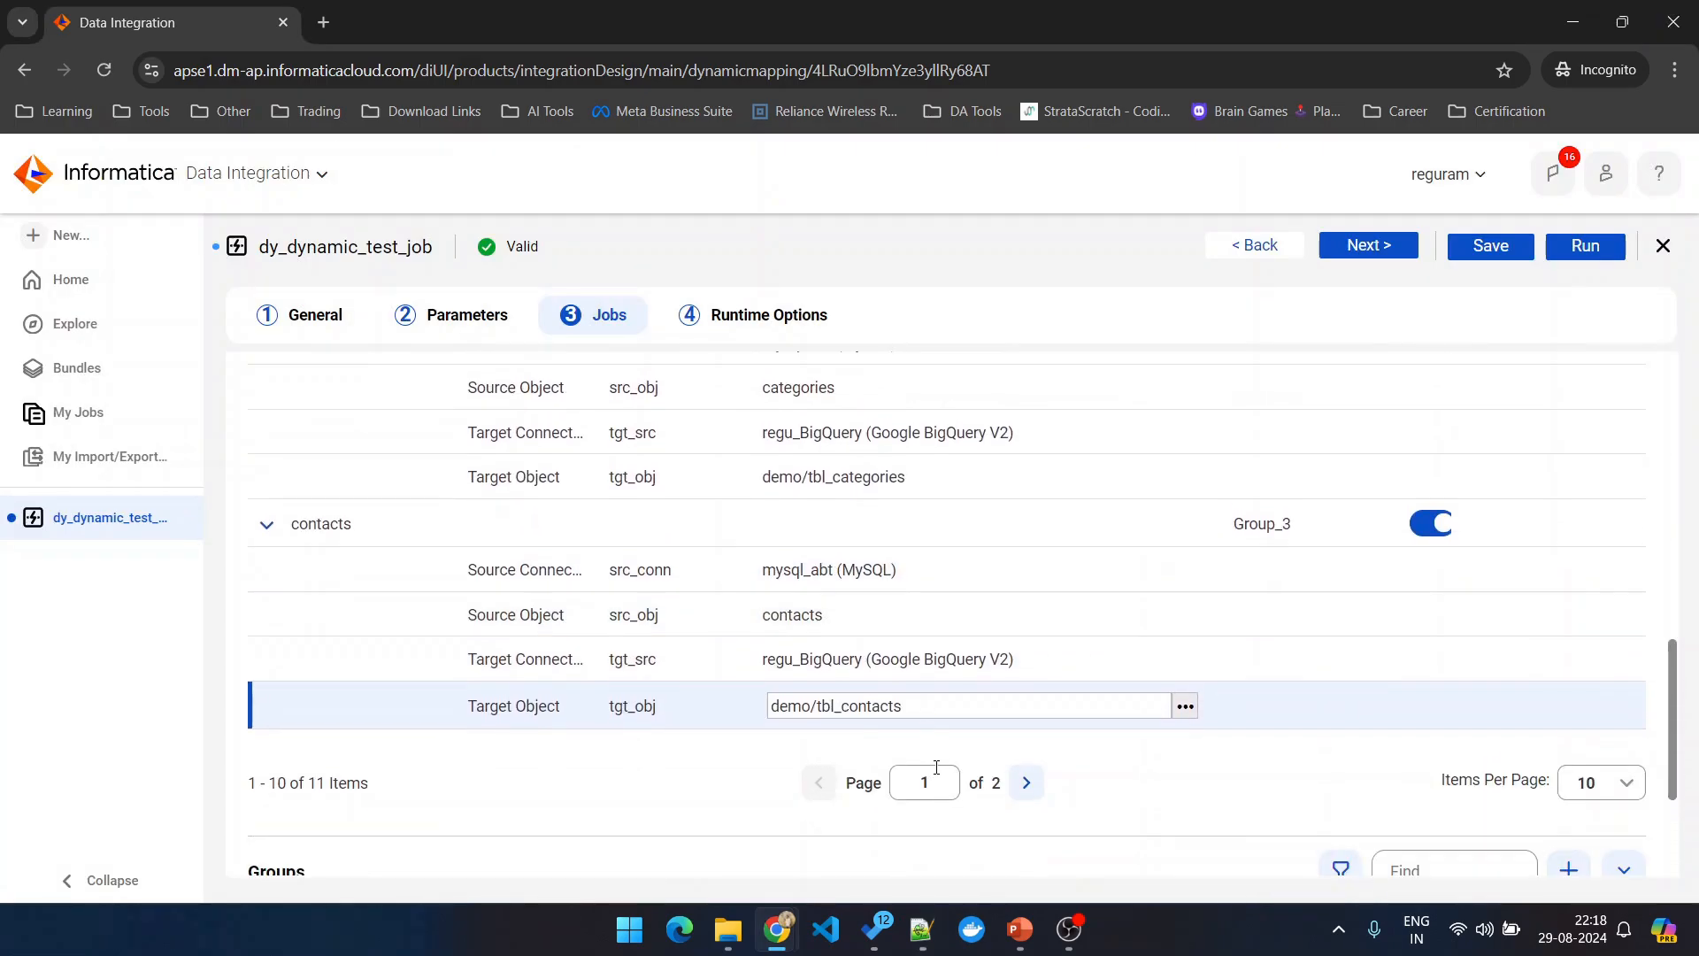
scroll(930, 769, down, 1)
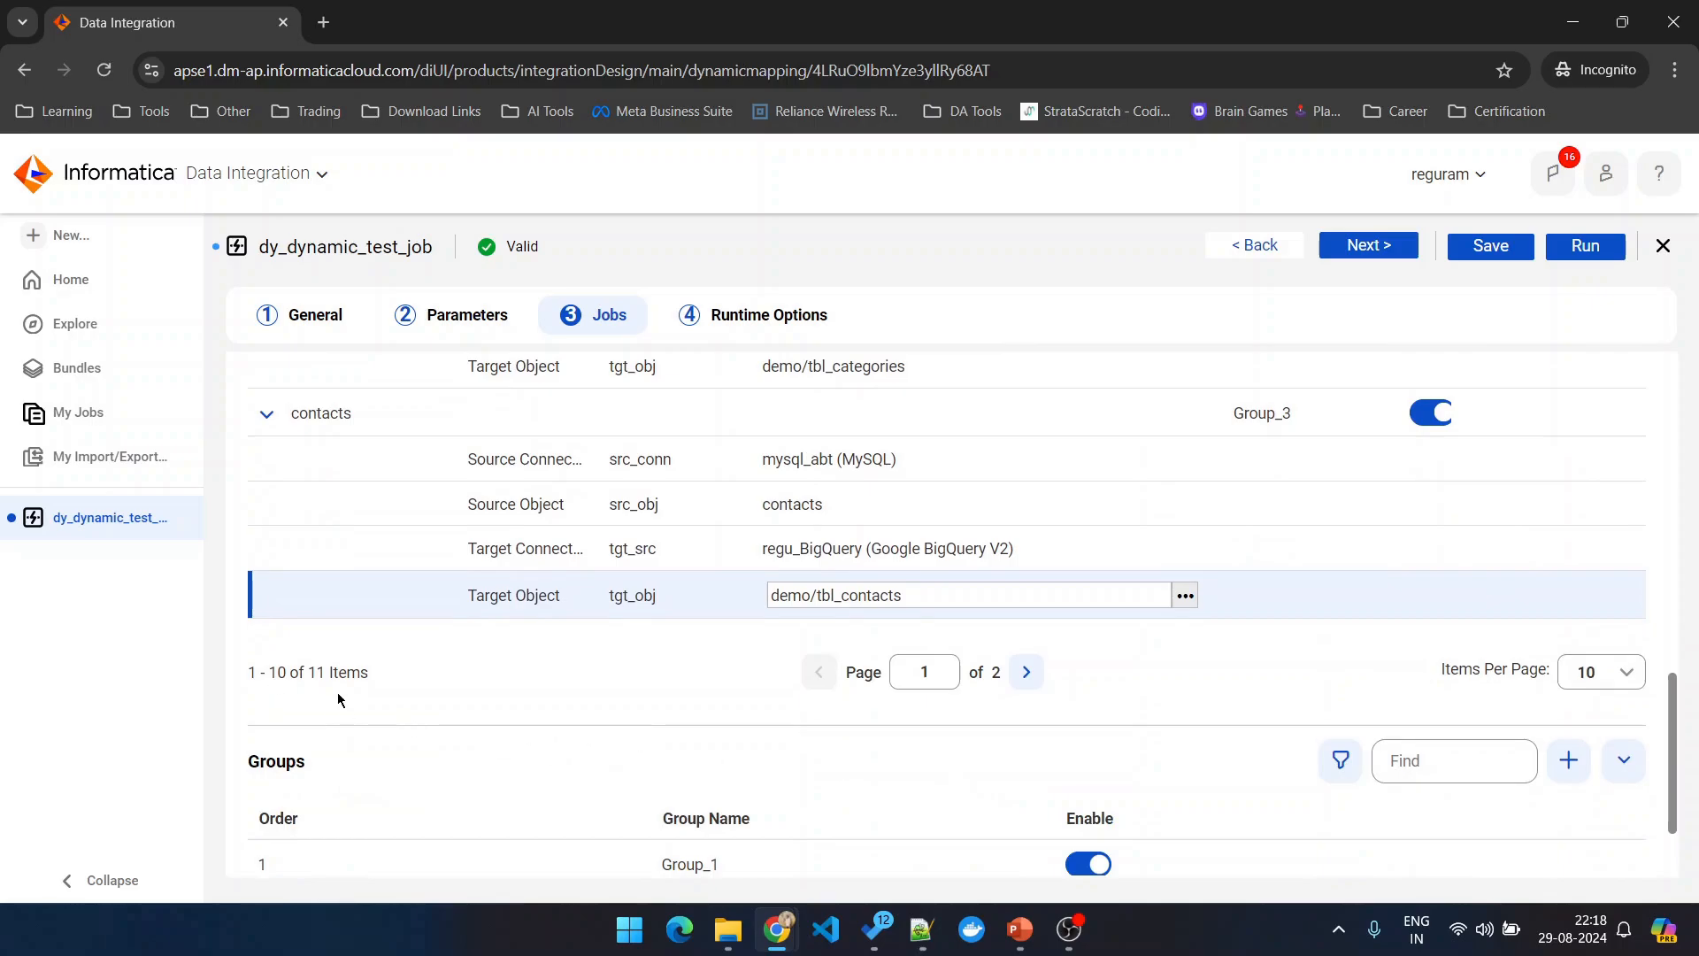
click(1624, 674)
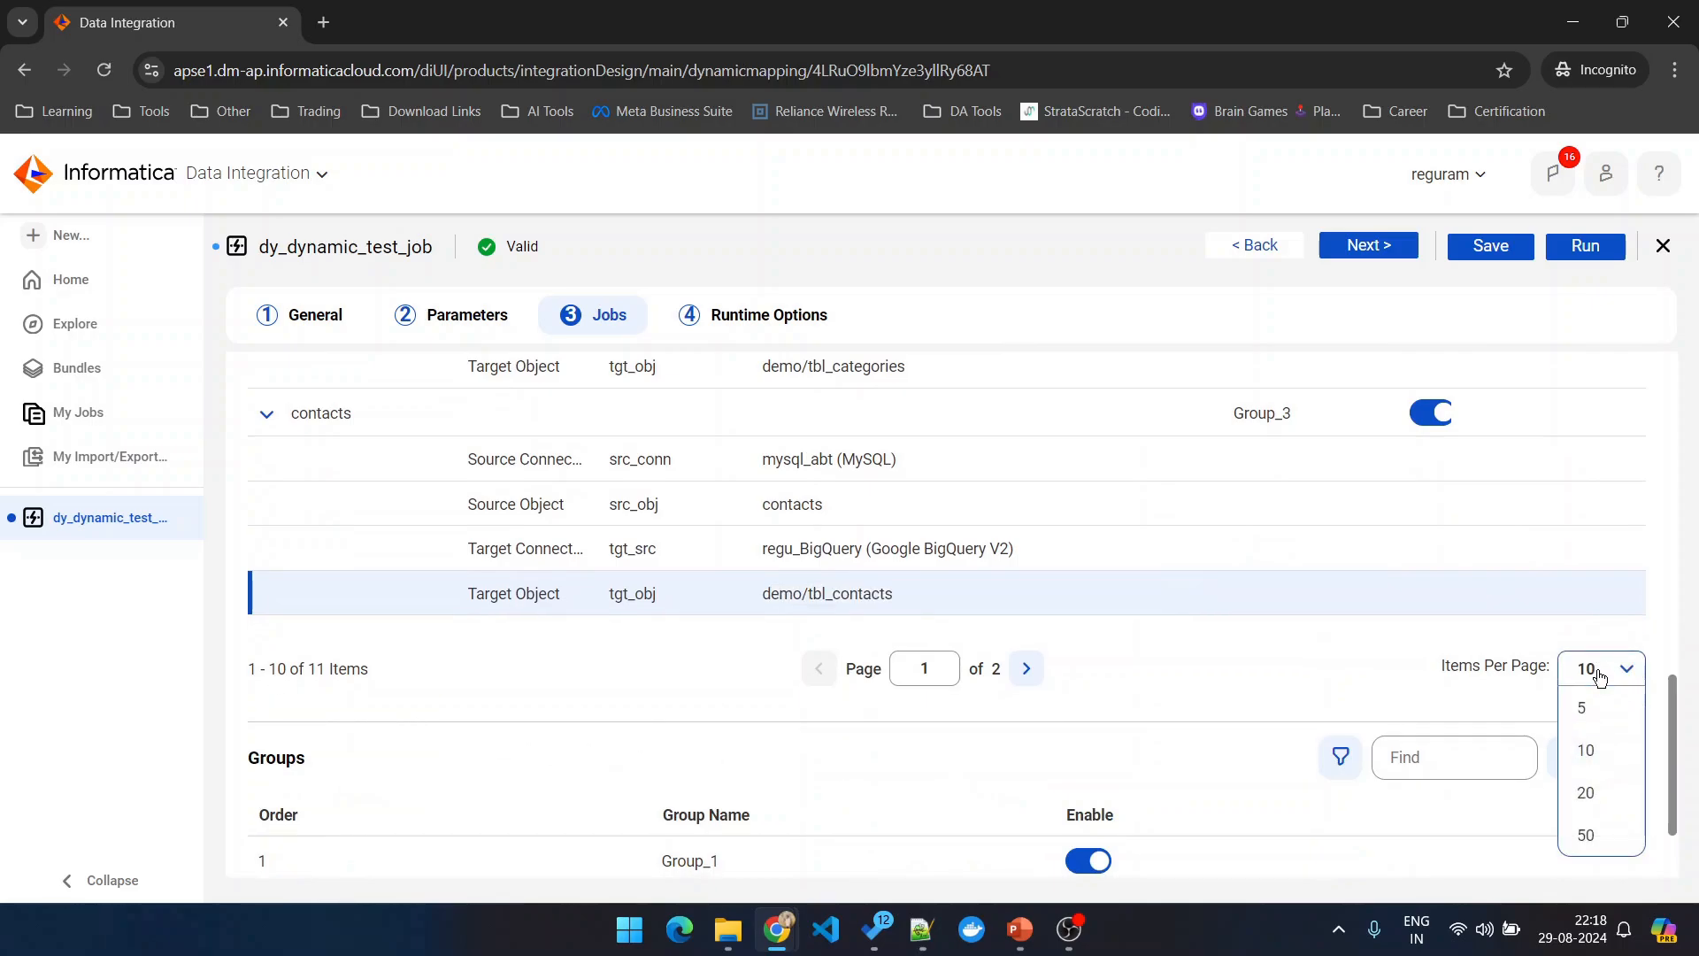
click(1587, 796)
scroll(433, 549, down, 1)
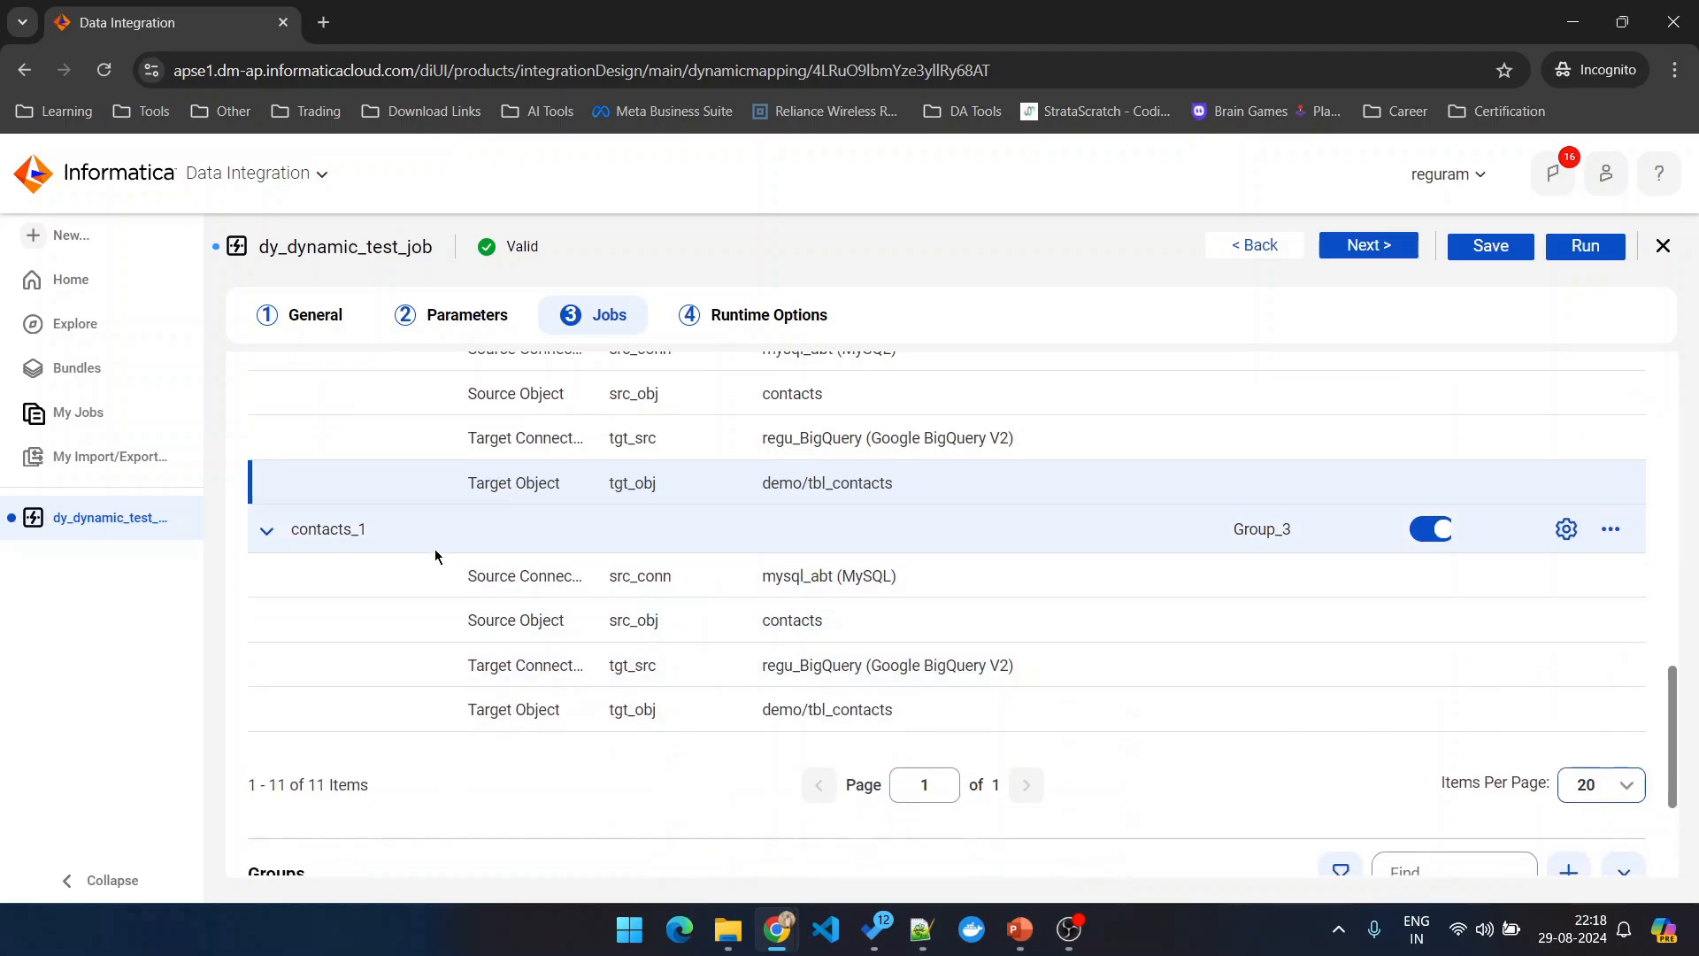
Step: Rename the contacts_1 job as products and set its source object to products
click(333, 525)
double_click(354, 542)
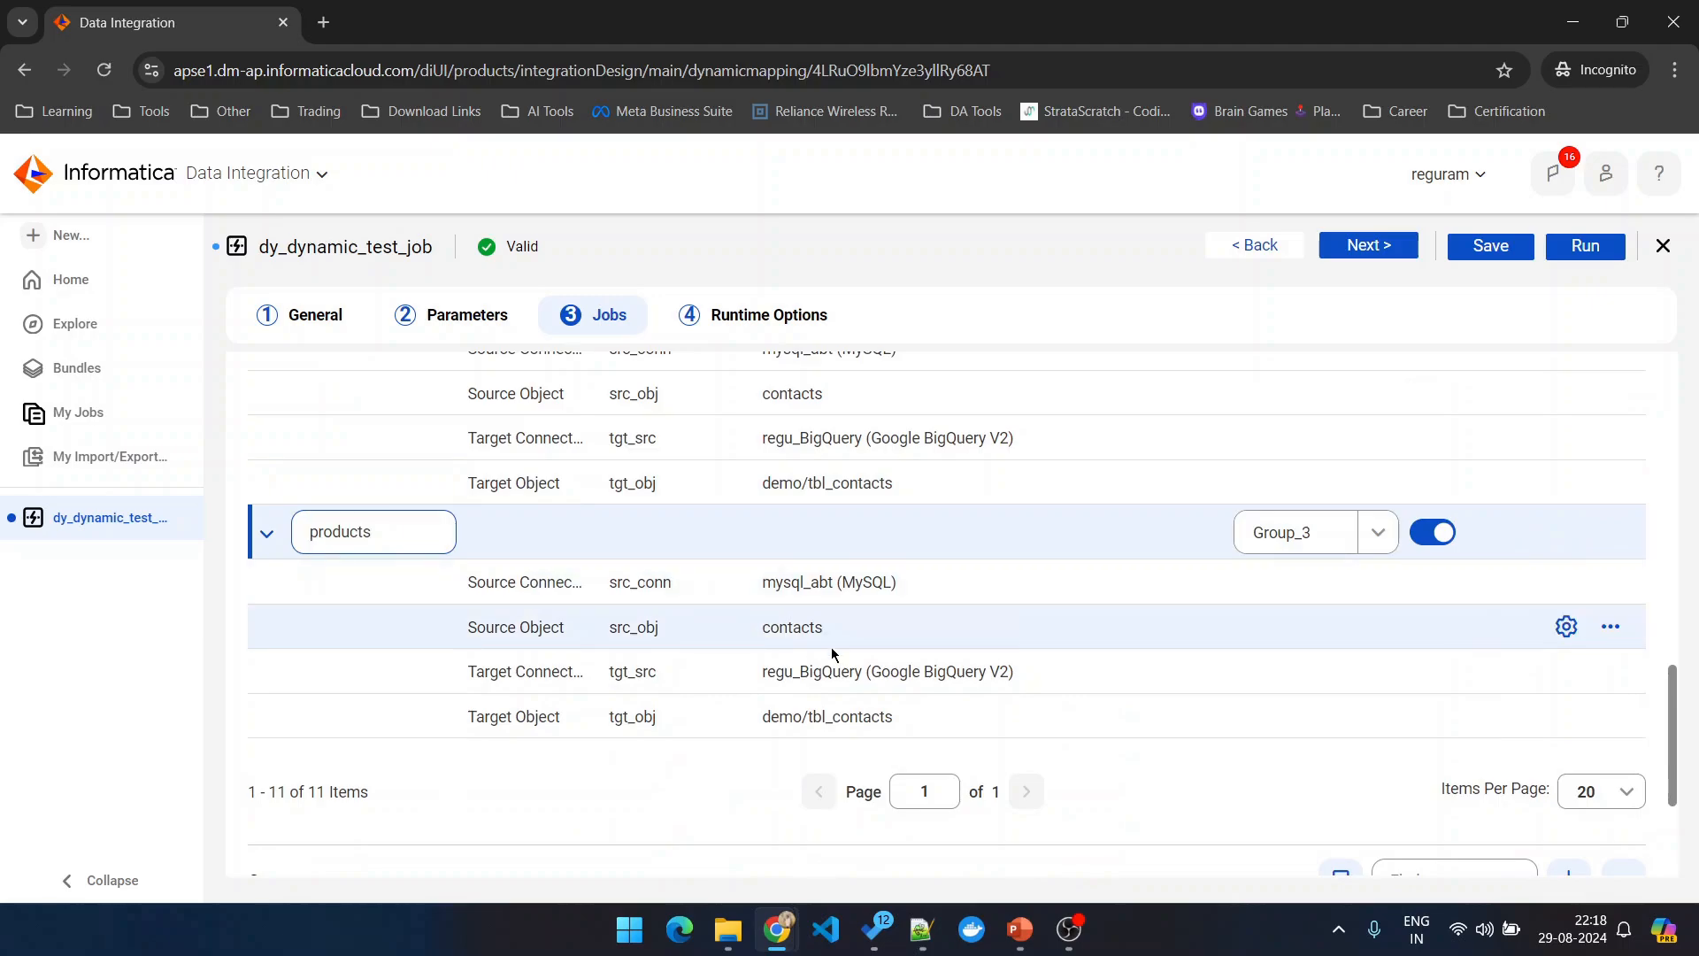
click(810, 625)
text(products)
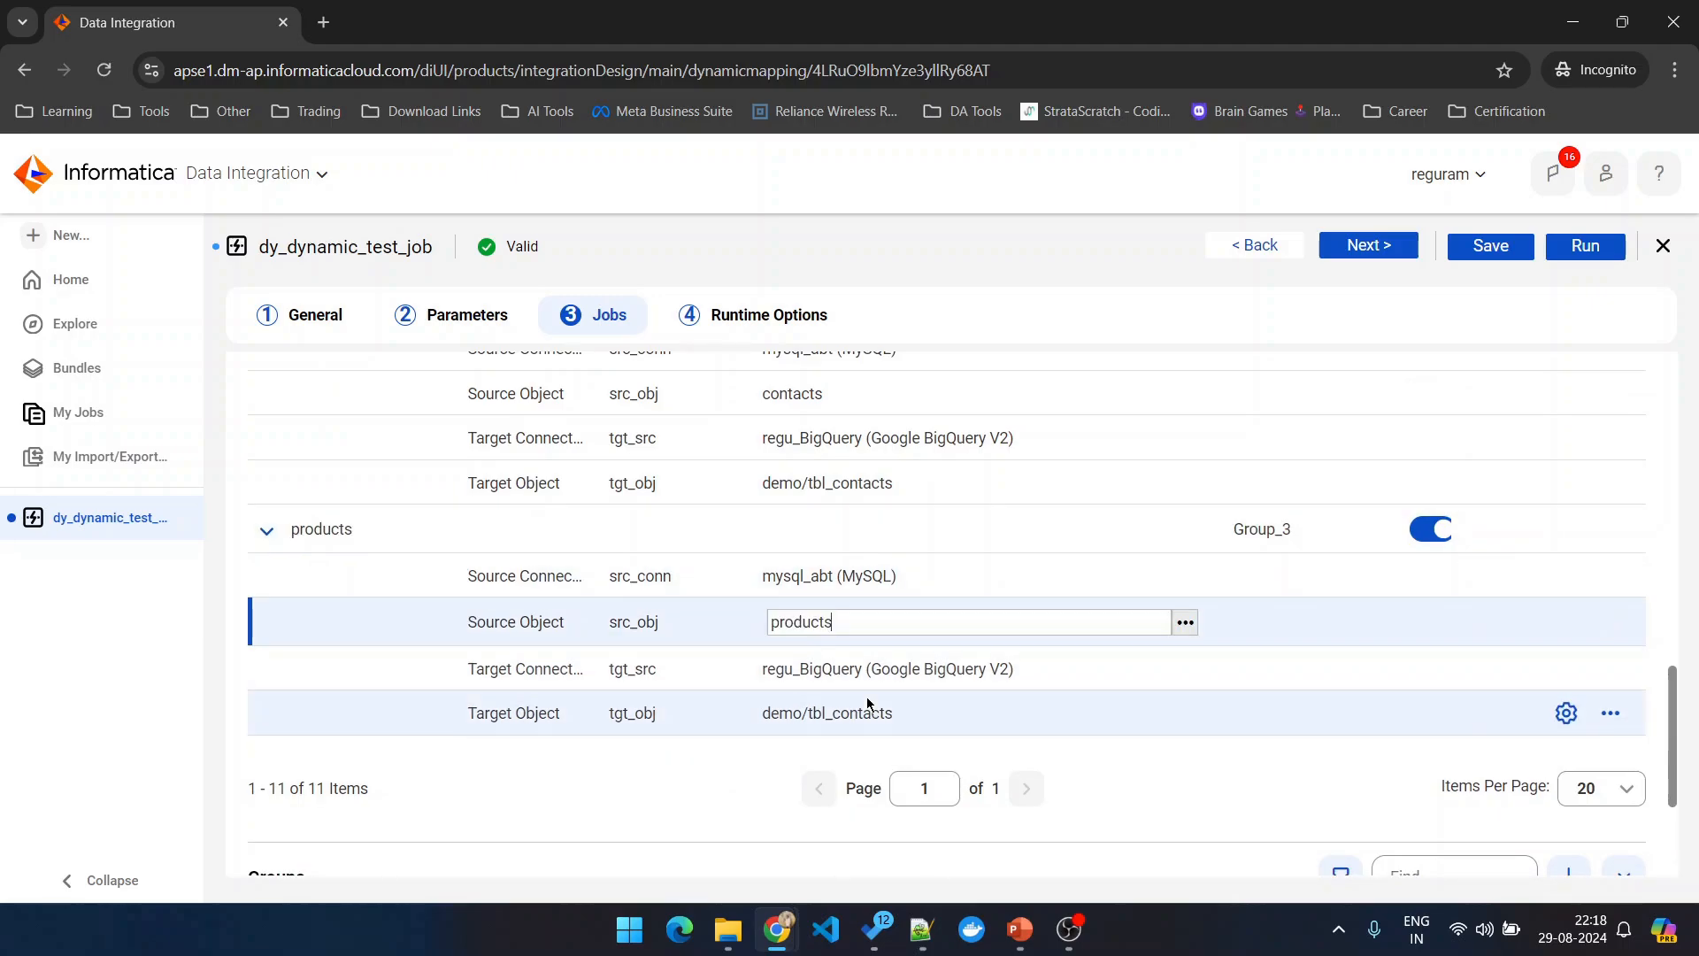
Step: Name the products job's new runtime target object demo/tbl_products
click(1118, 730)
click(1184, 713)
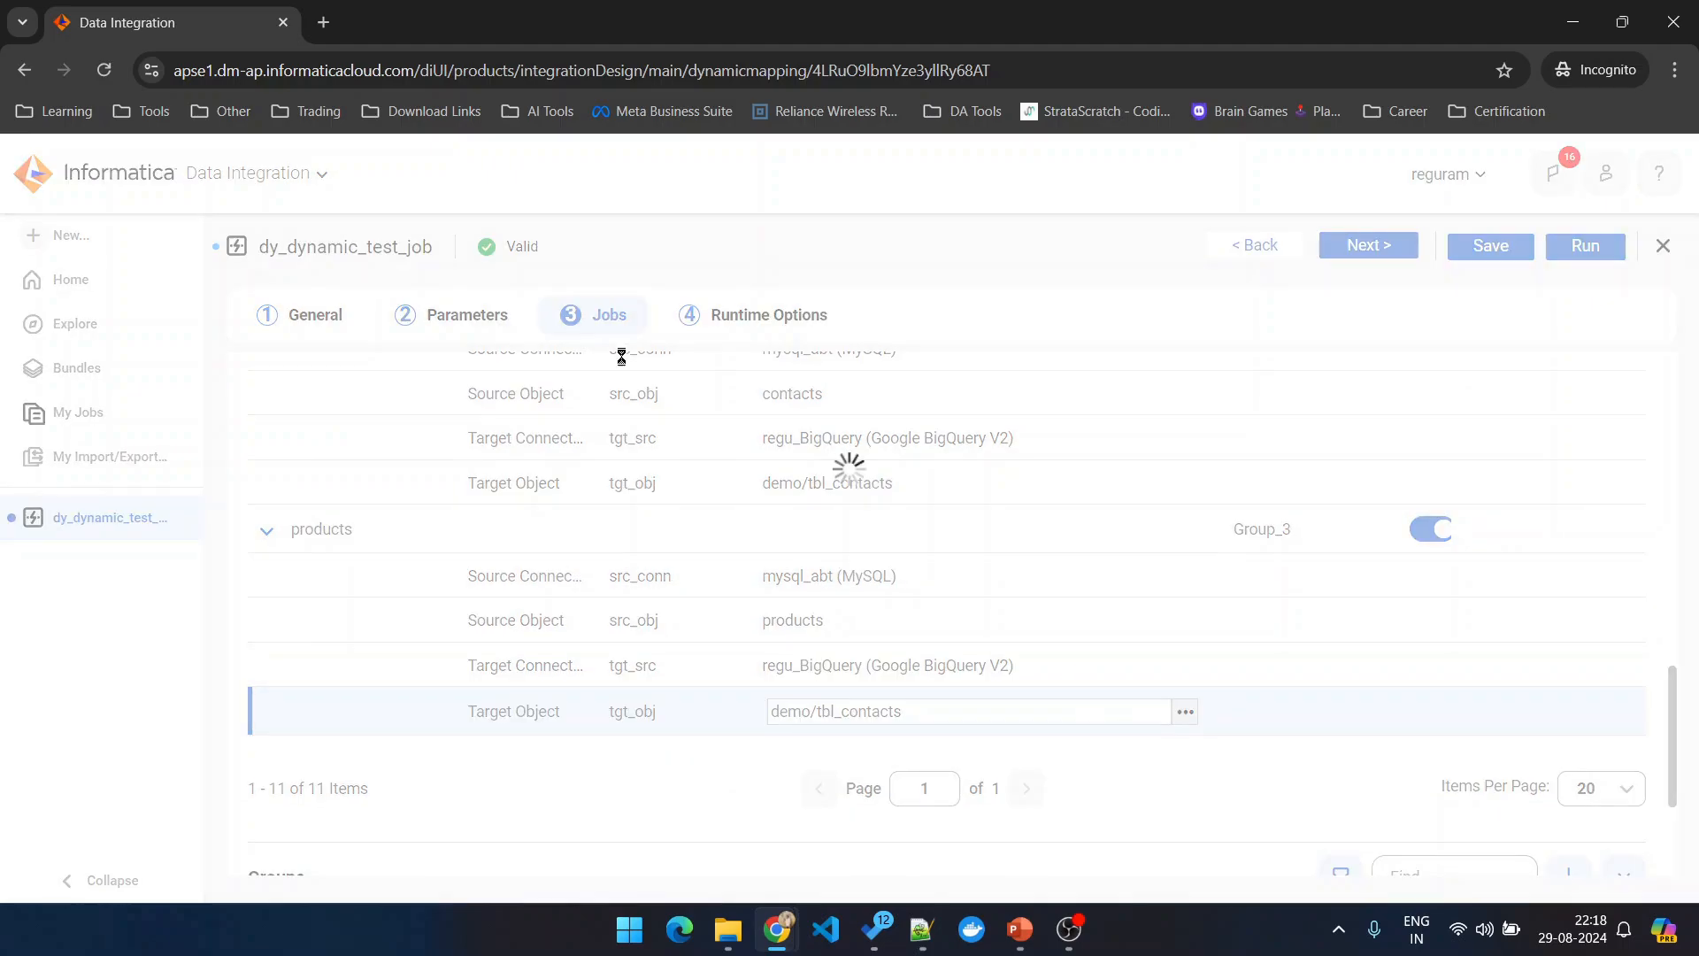
drag(675, 397, 606, 398)
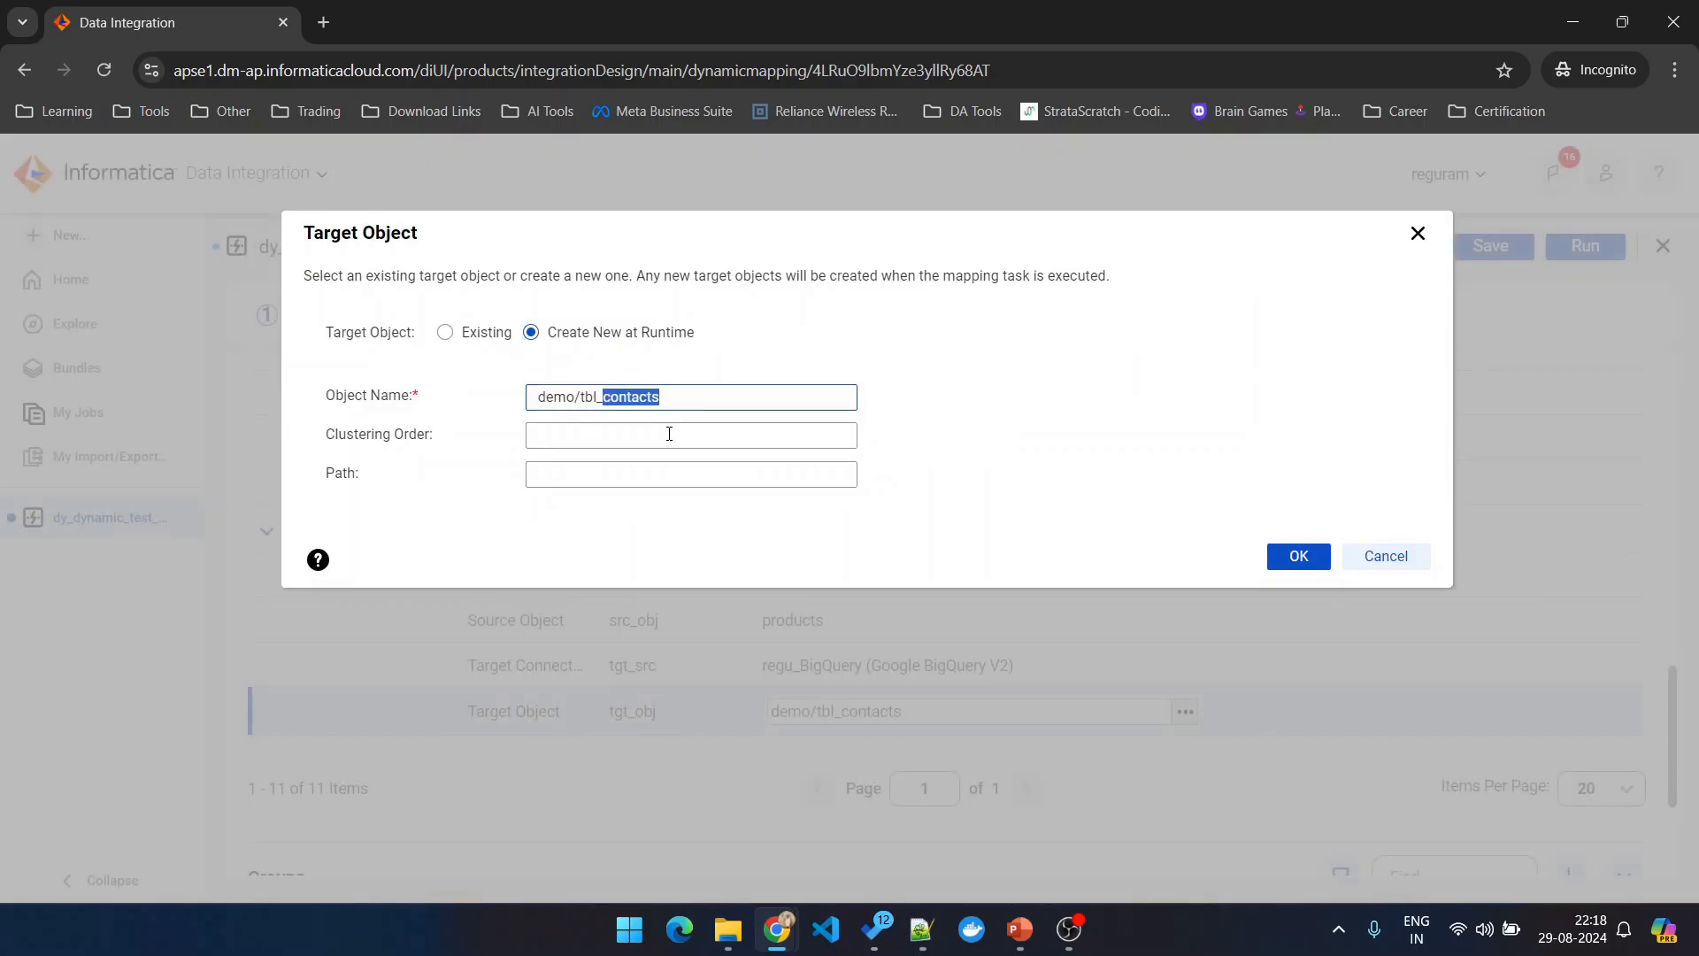
text(products)
click(1298, 556)
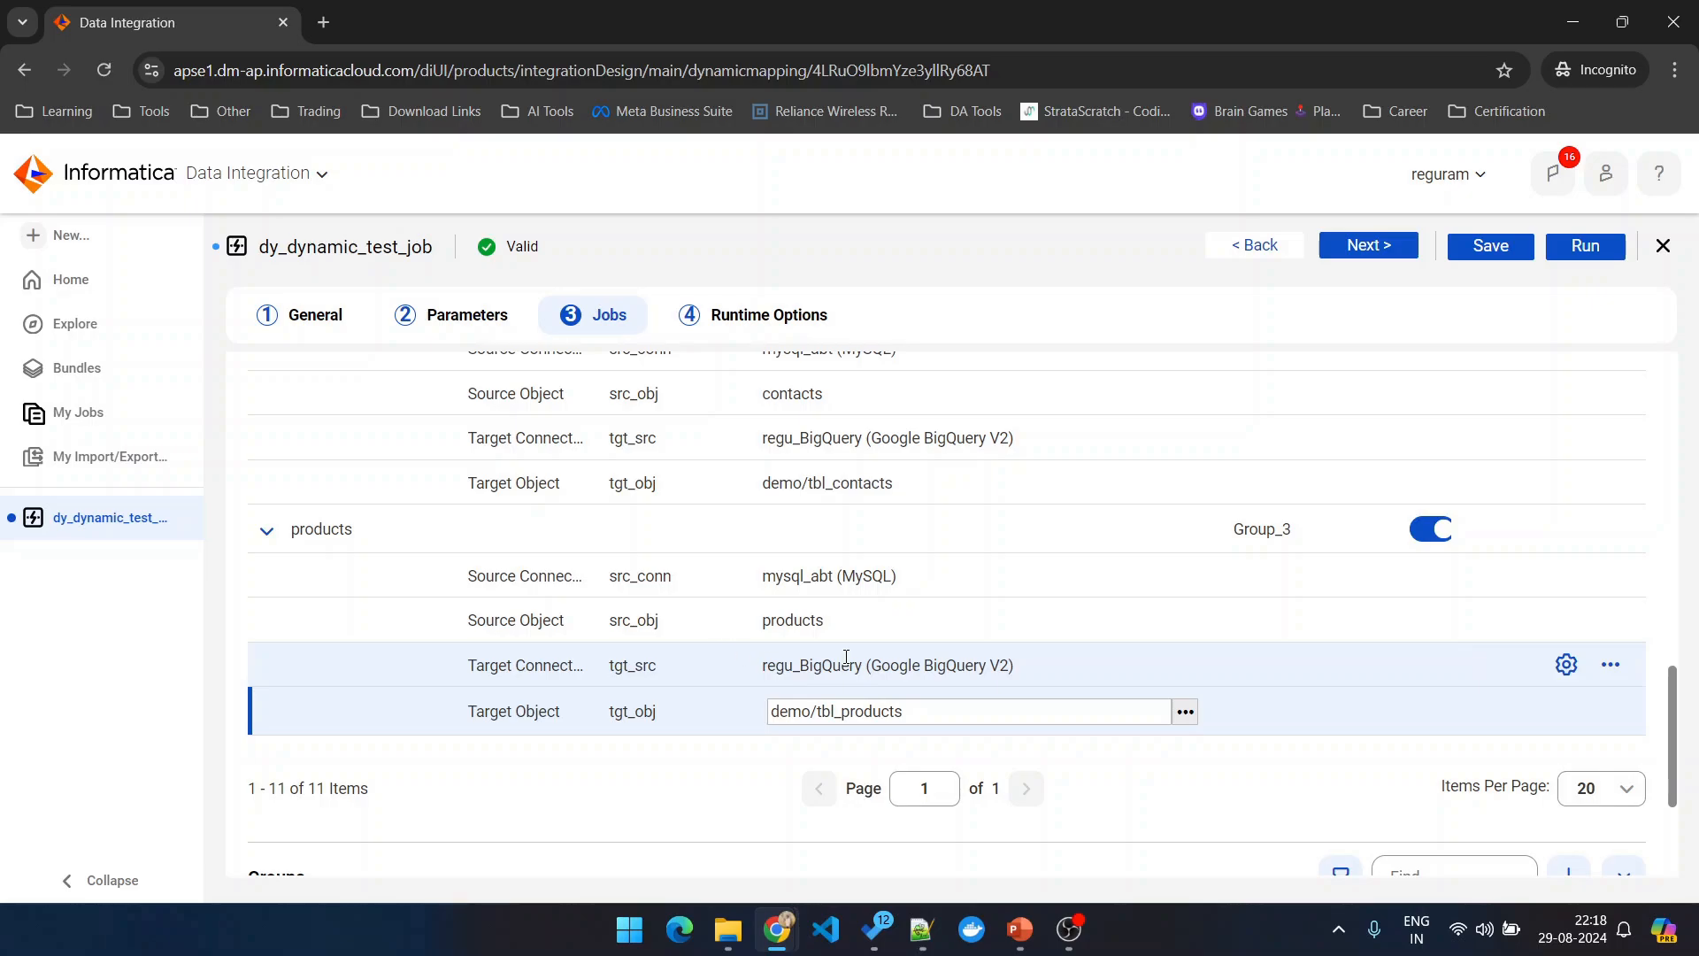
Step: Check the configured jobs against the table names from brands to products in the Notepad++ list
scroll(846, 656, up, 3)
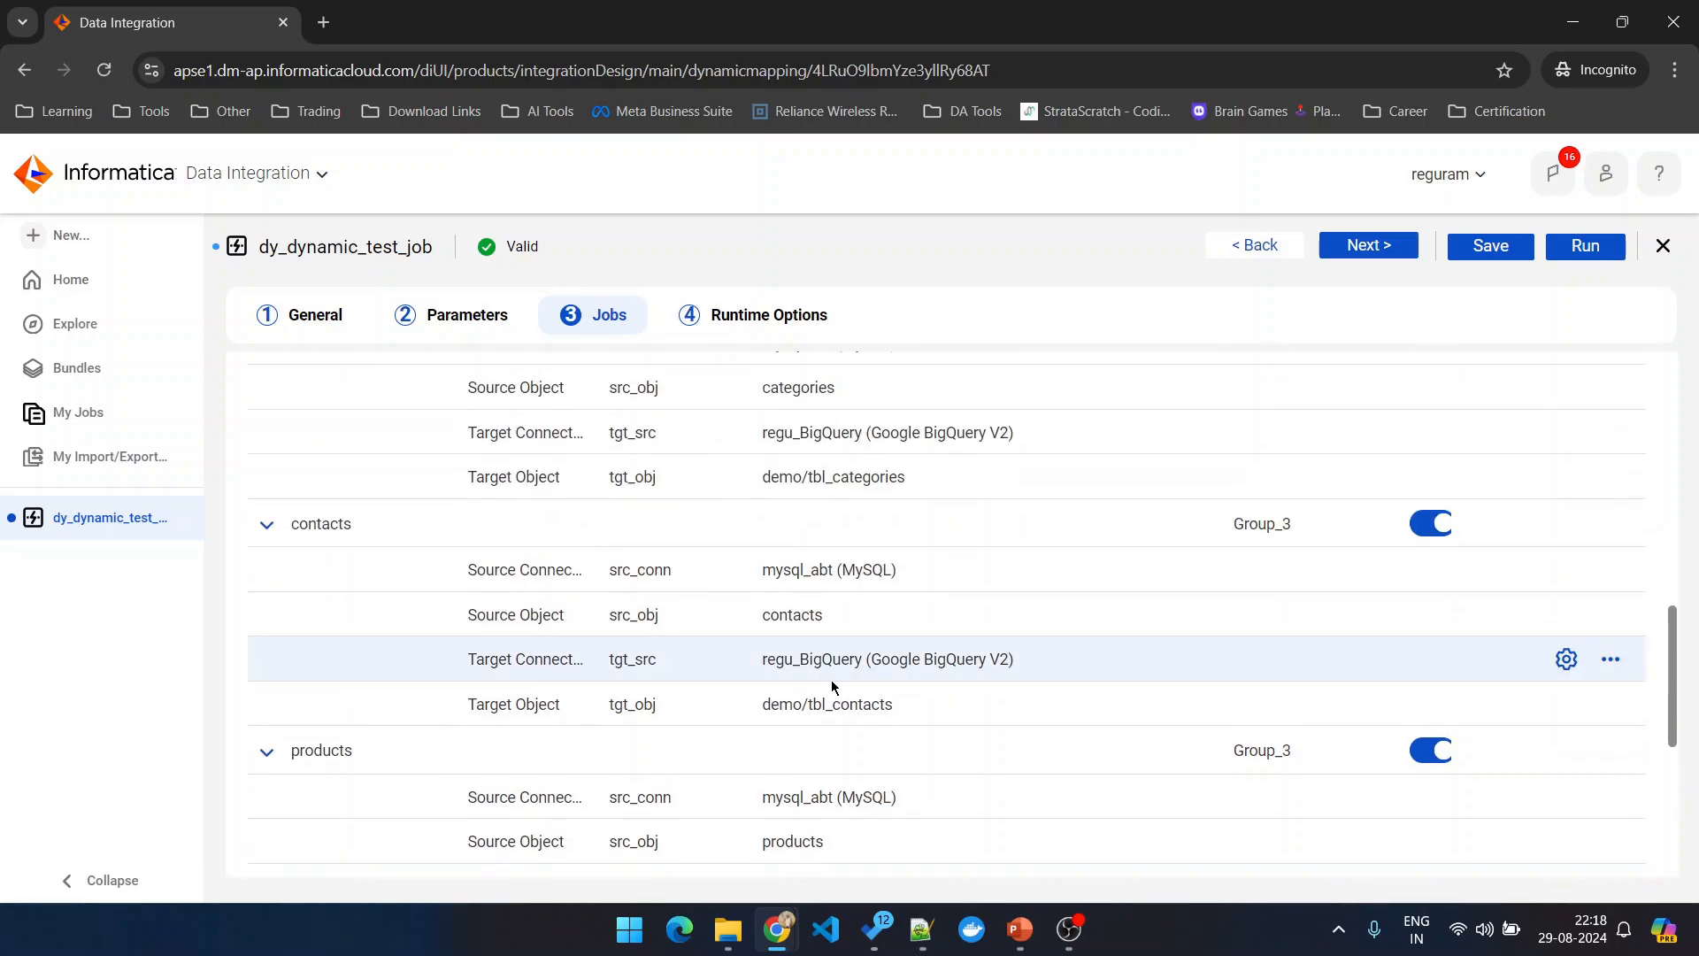
key(alt+Tab)
drag(385, 519, 114, 345)
key(alt+Tab)
Step: Switch to BigQuery and refresh the project's contents to examine the existing tables in the demo dataset
mouse_move(777, 929)
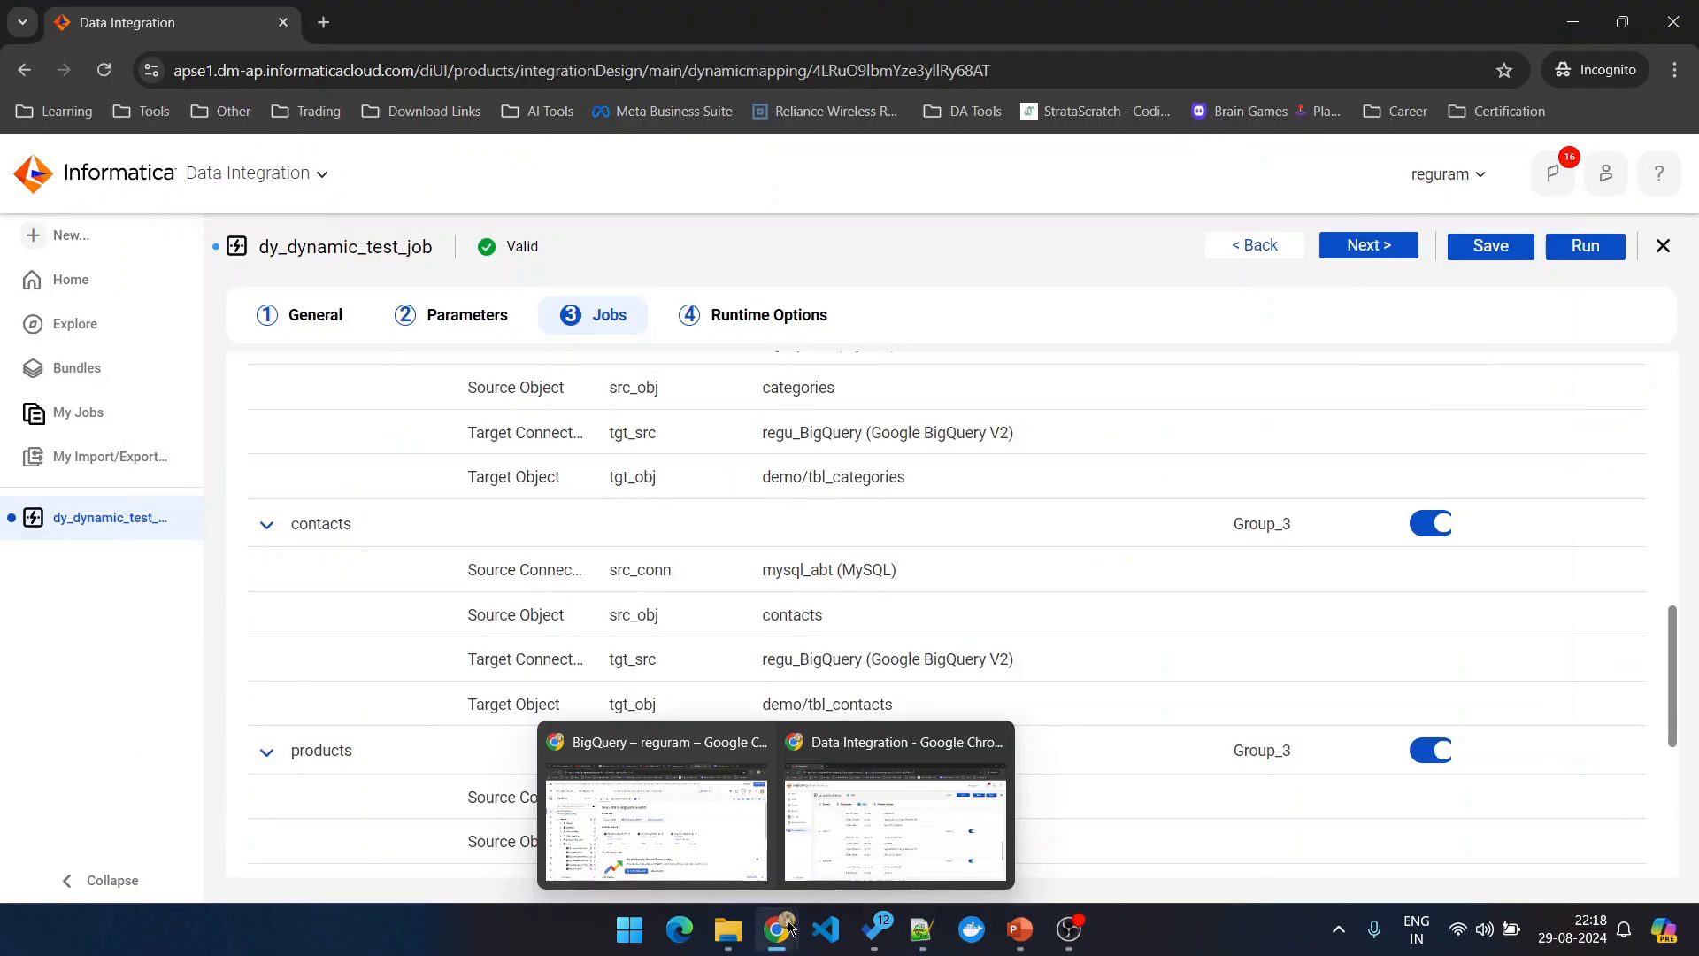
click(645, 809)
click(373, 430)
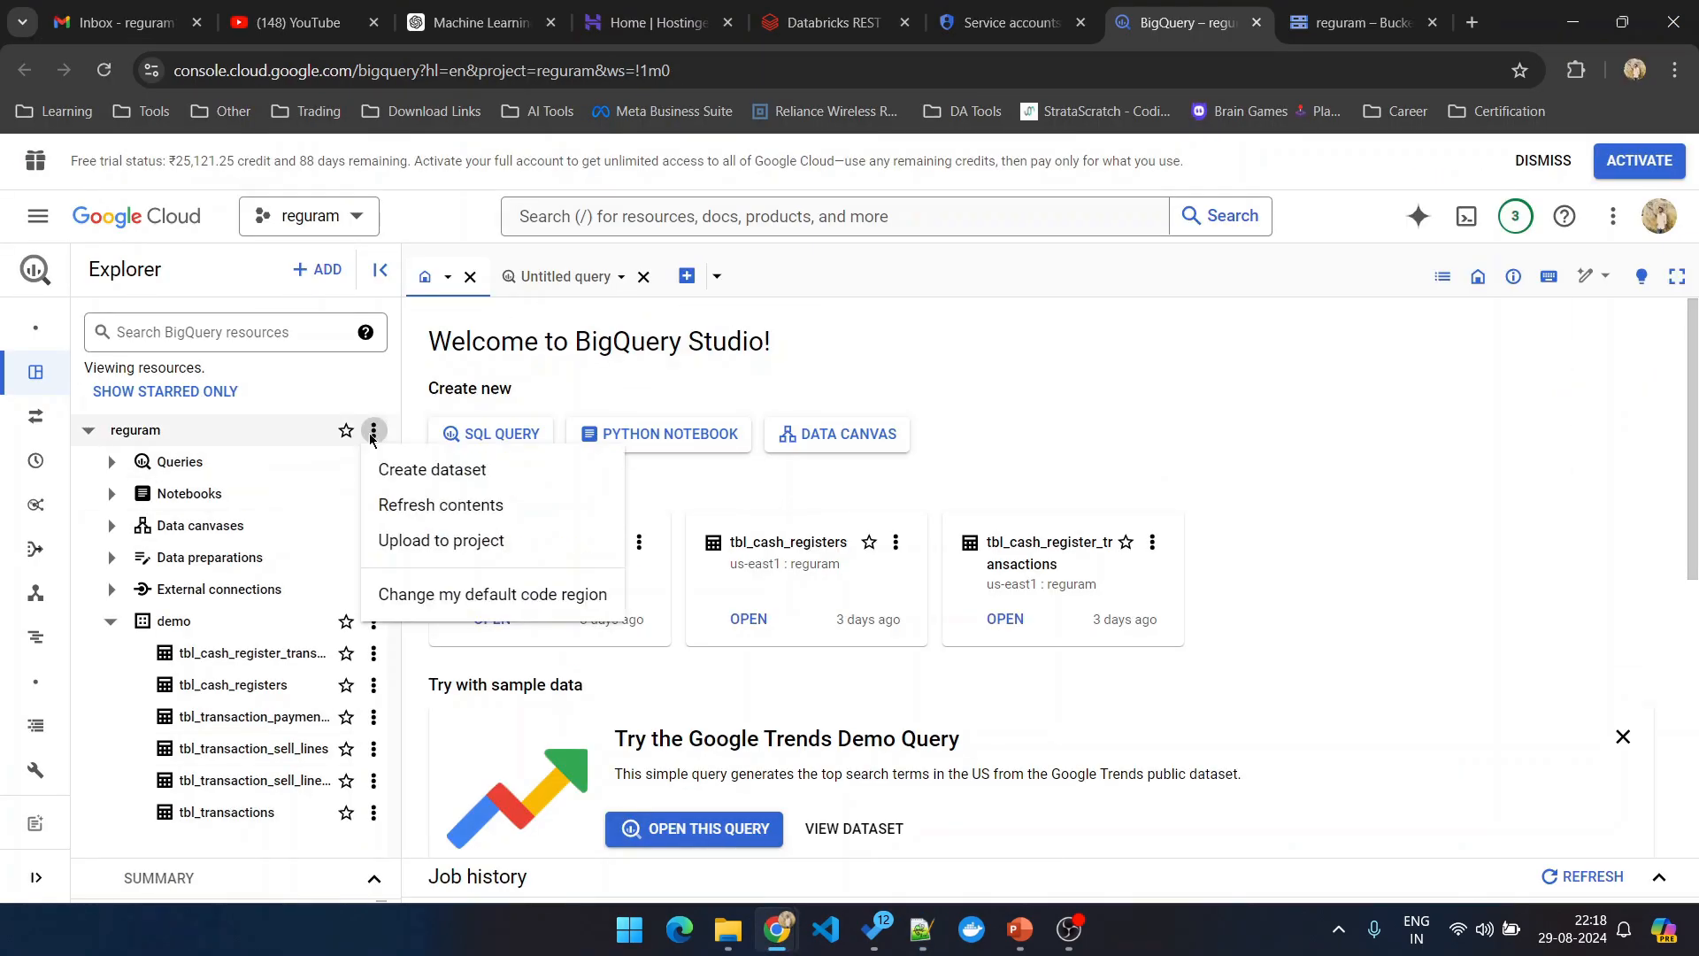
click(440, 507)
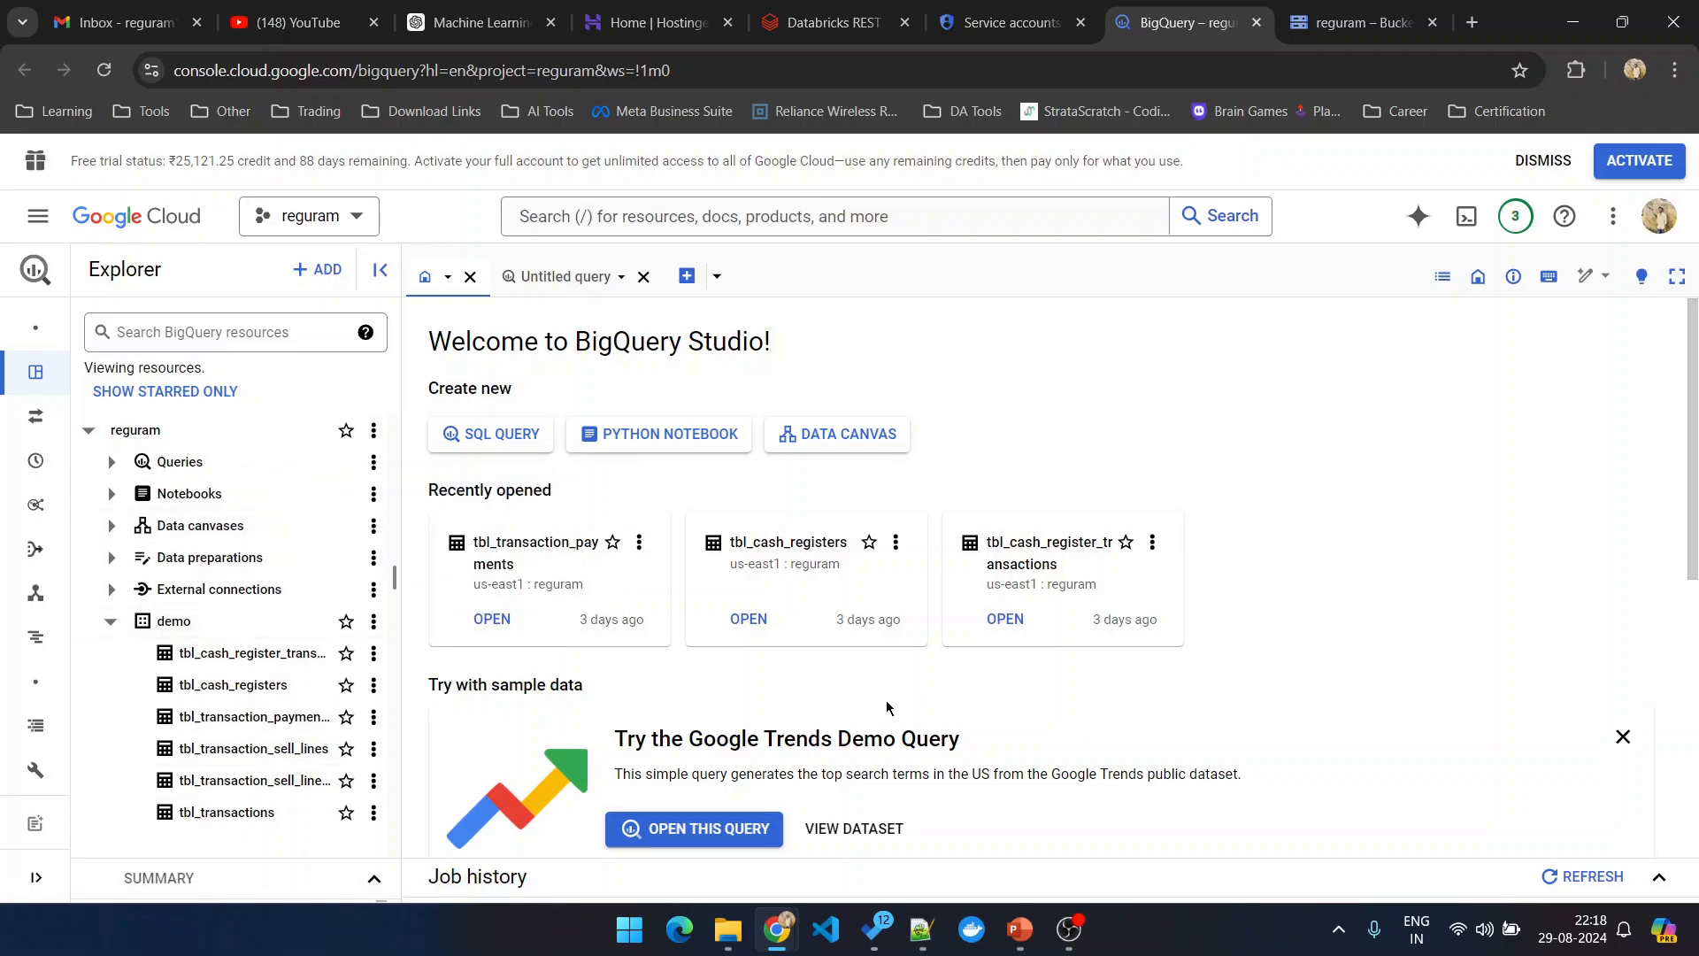
Step: Return to Informatica Data Integration and save the dynamic mapping task
key(alt+Tab)
scroll(845, 683, up, 4)
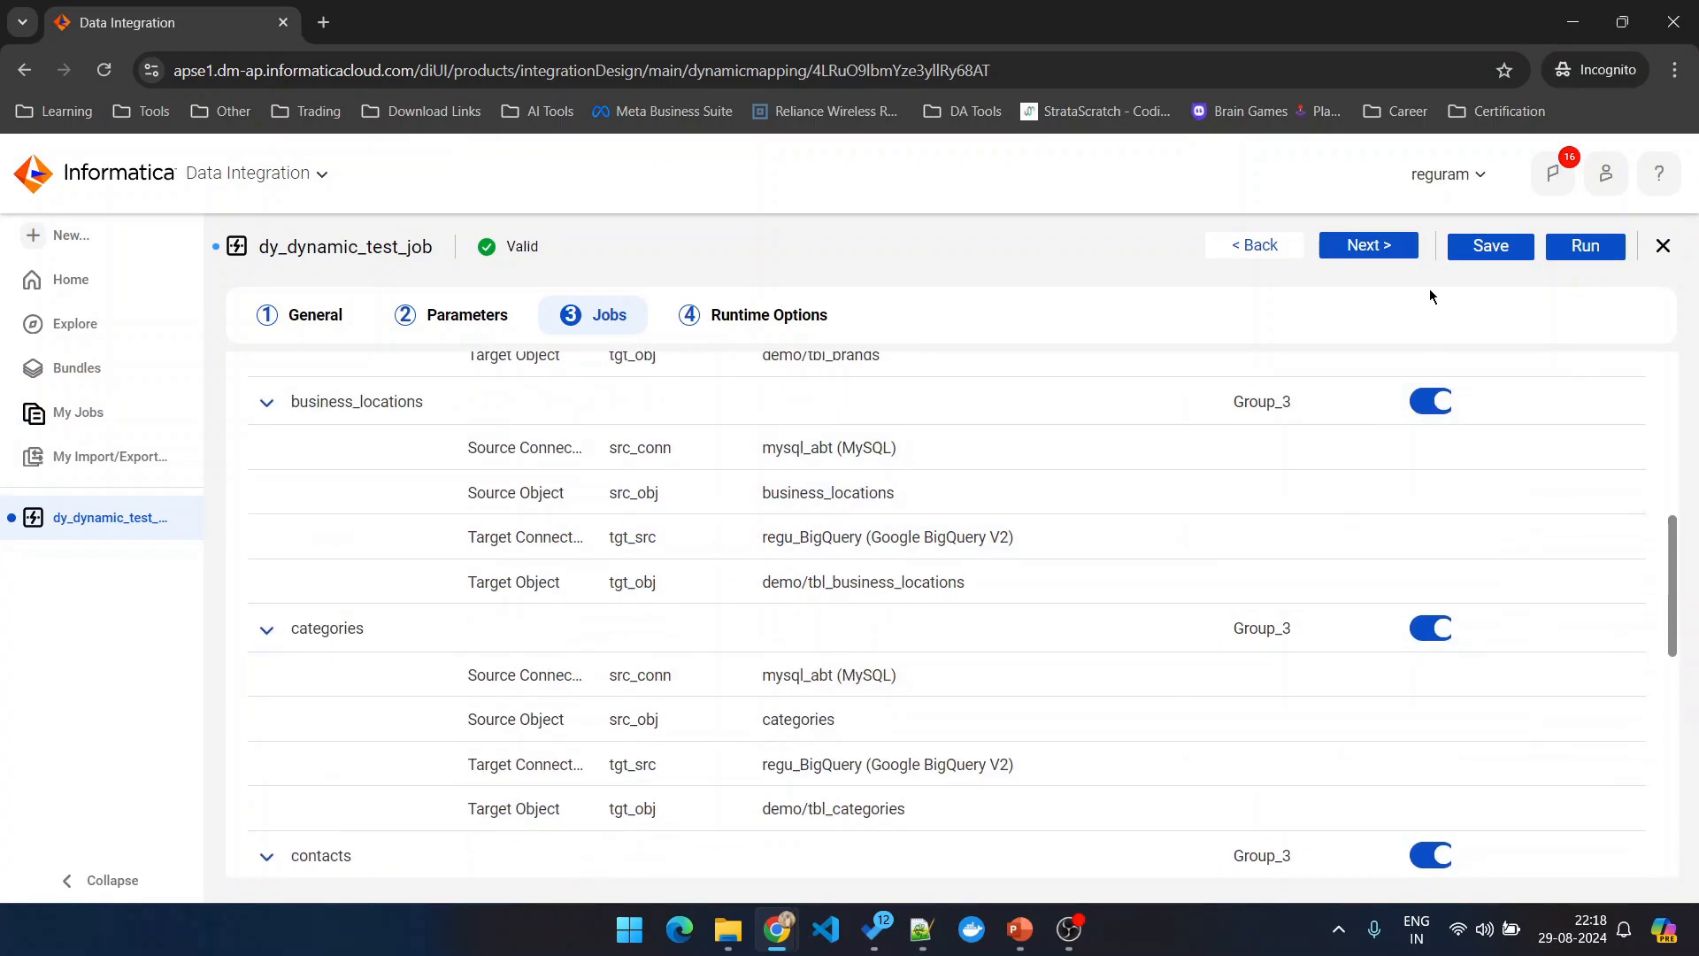
click(1464, 247)
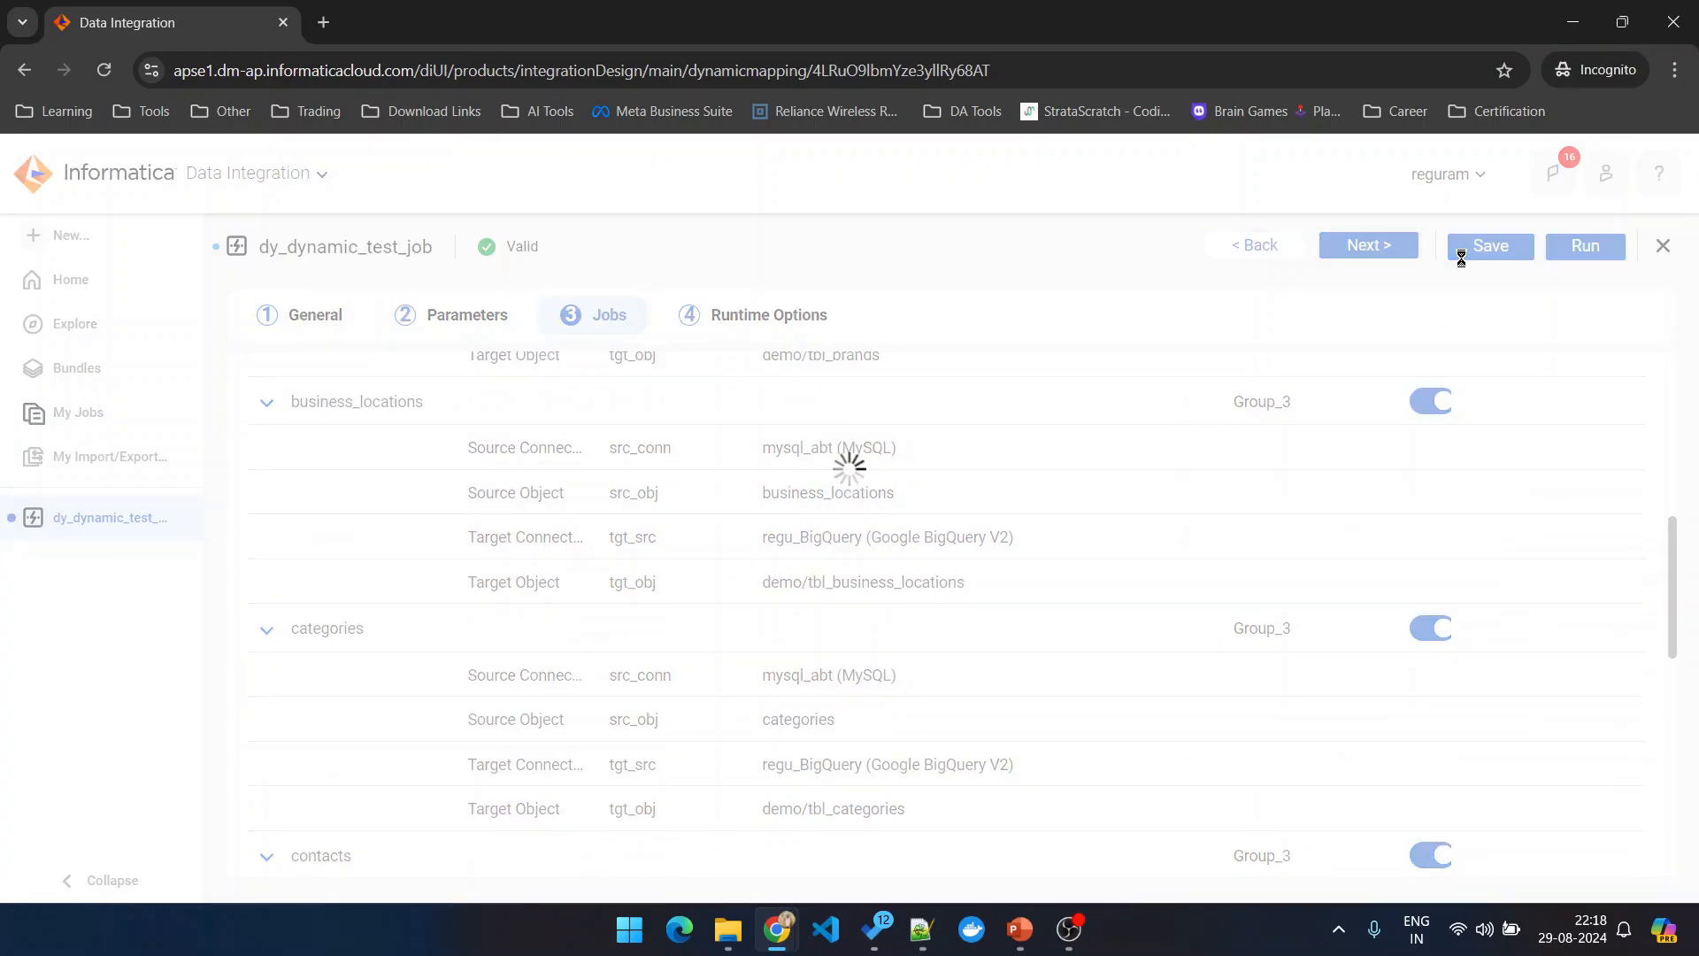
Step: Collapse the parameter details of the brands, business_locations, categories, contacts and products jobs
scroll(388, 528, up, 5)
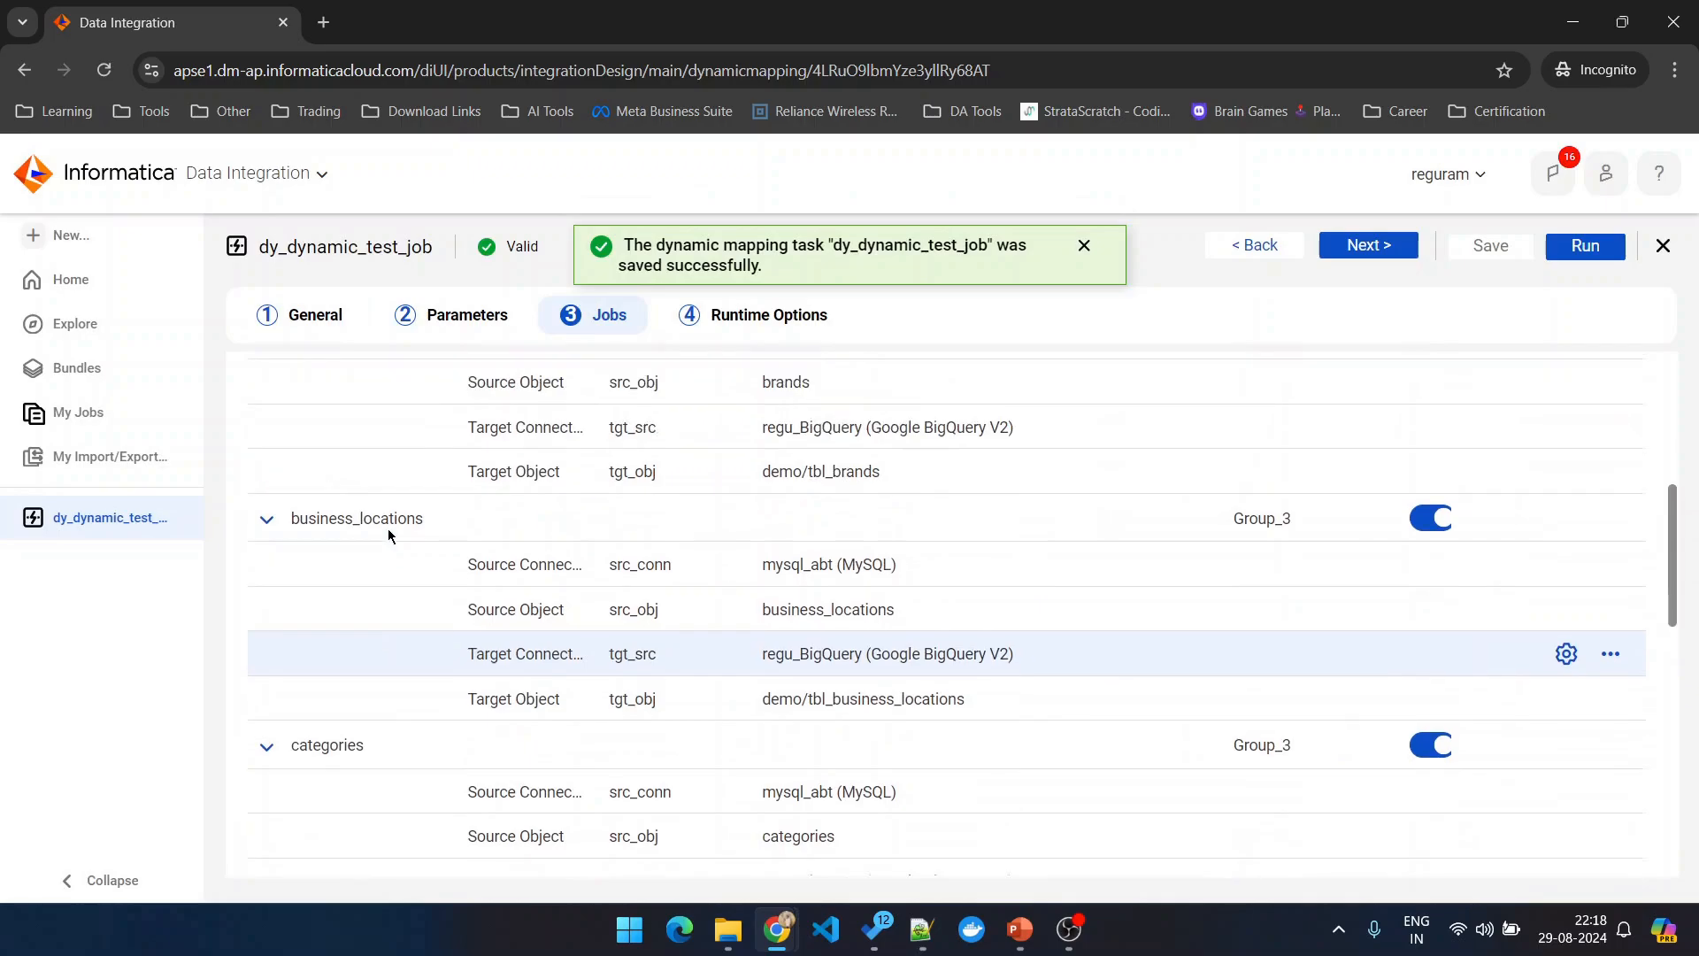
scroll(295, 538, down, 1)
click(265, 512)
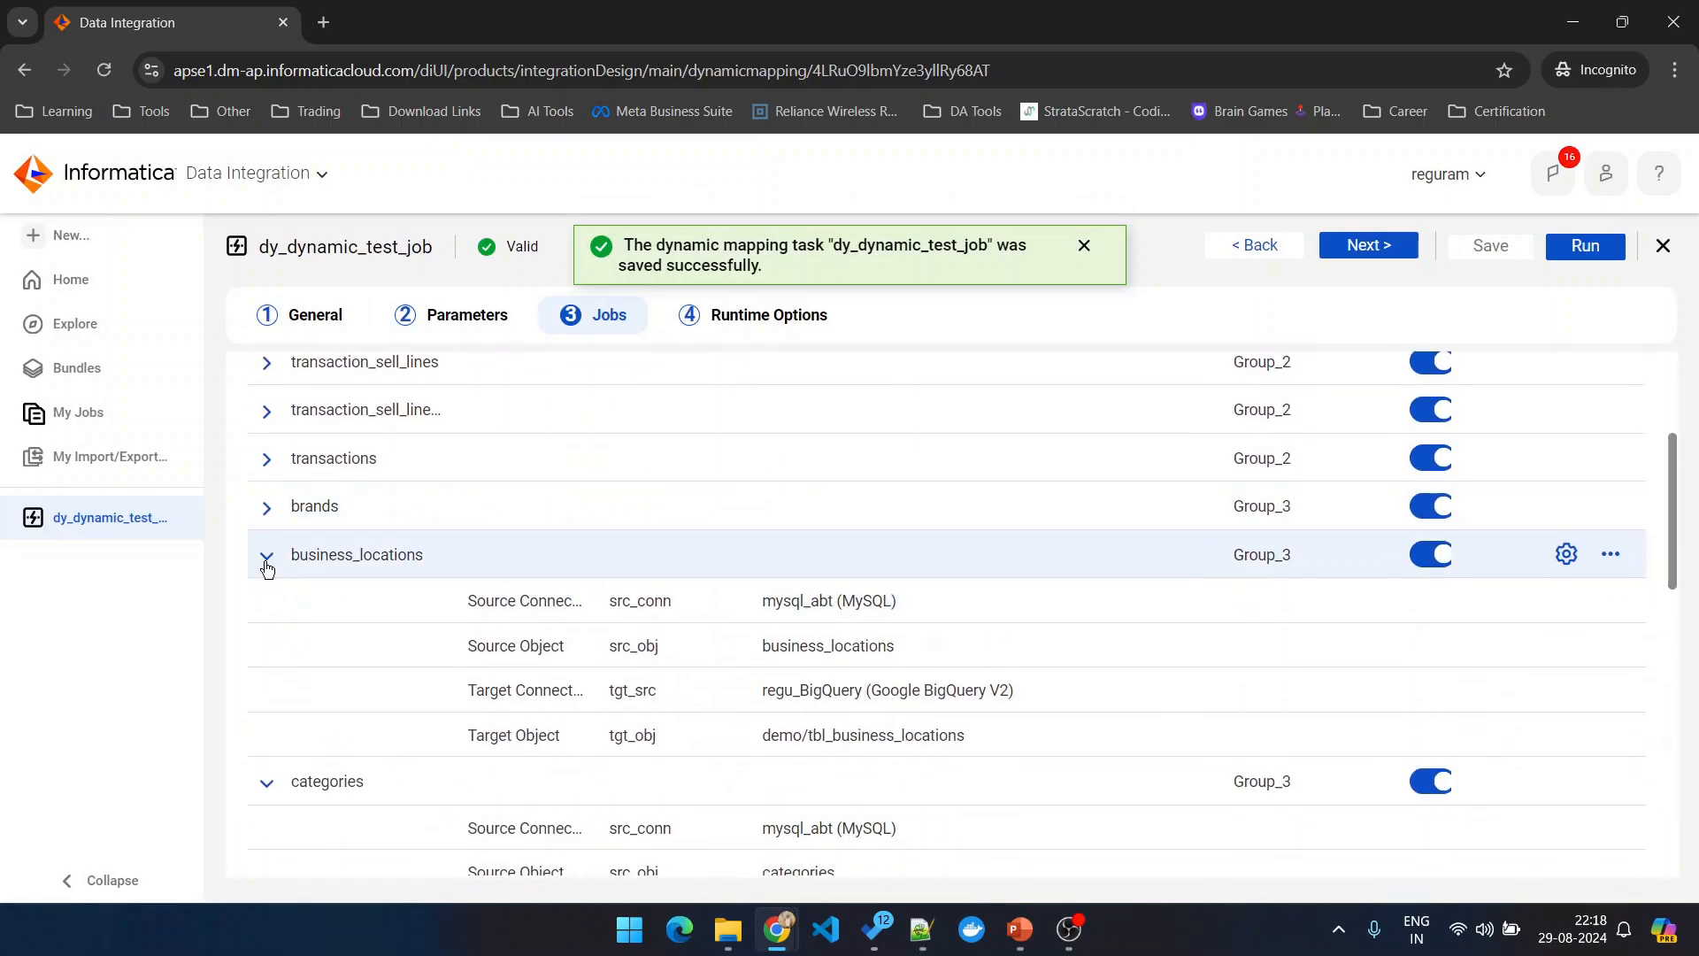
click(265, 549)
click(266, 599)
scroll(276, 614, down, 2)
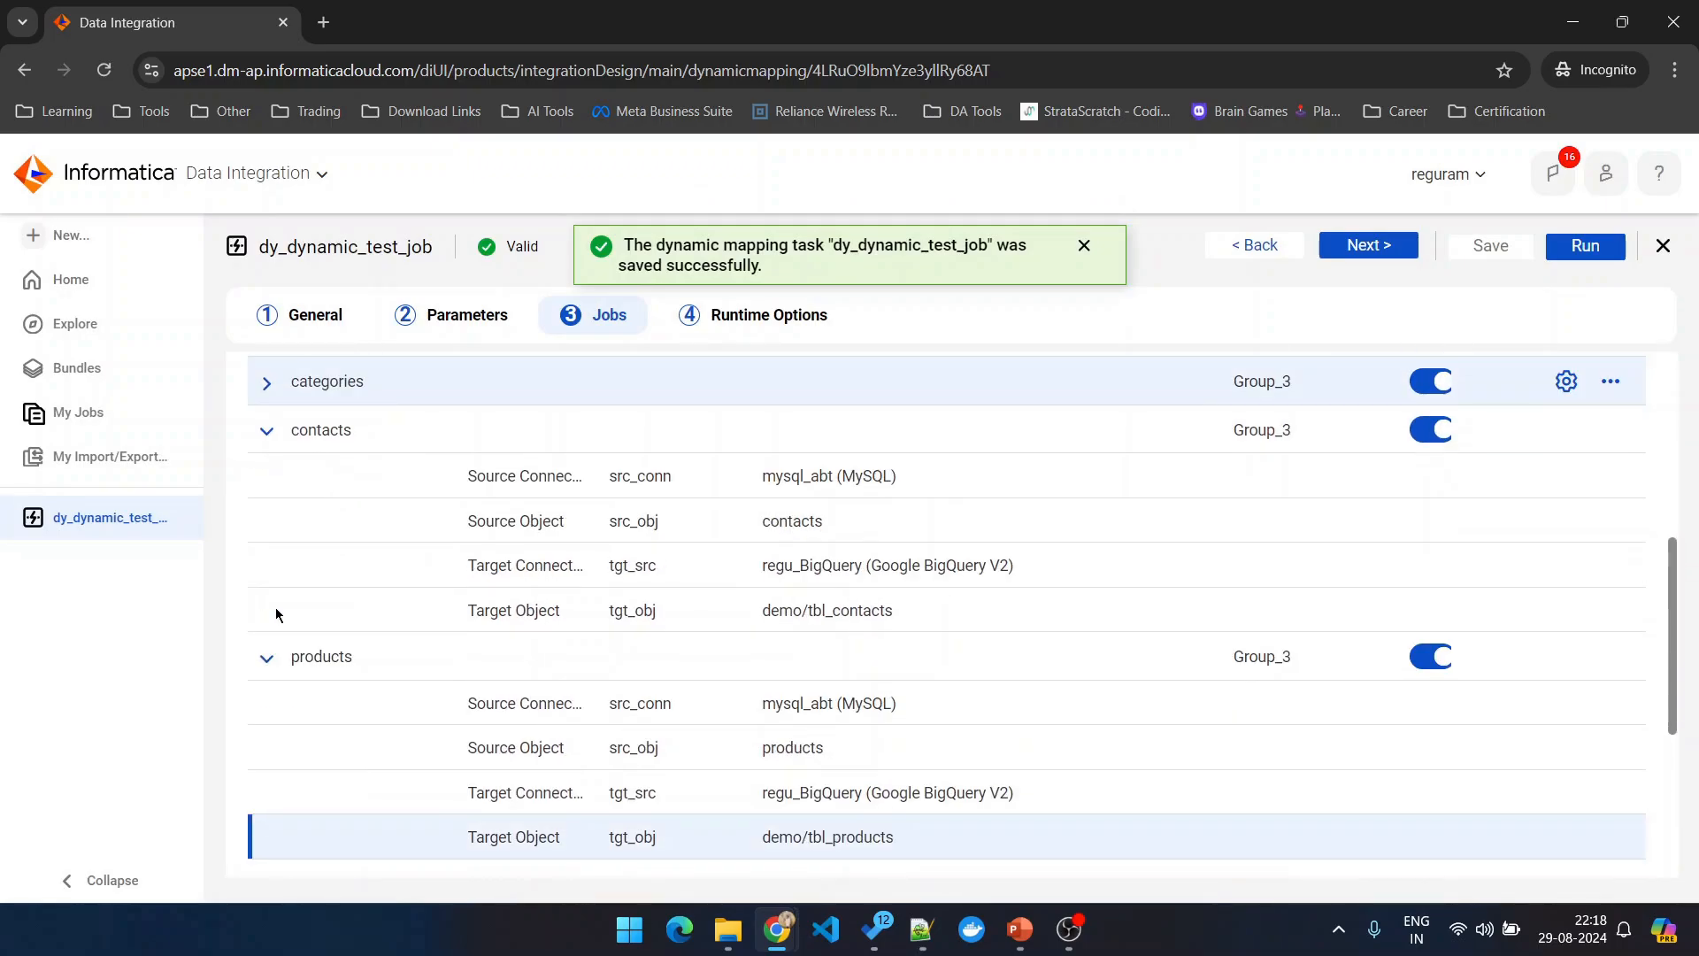
click(265, 430)
click(265, 479)
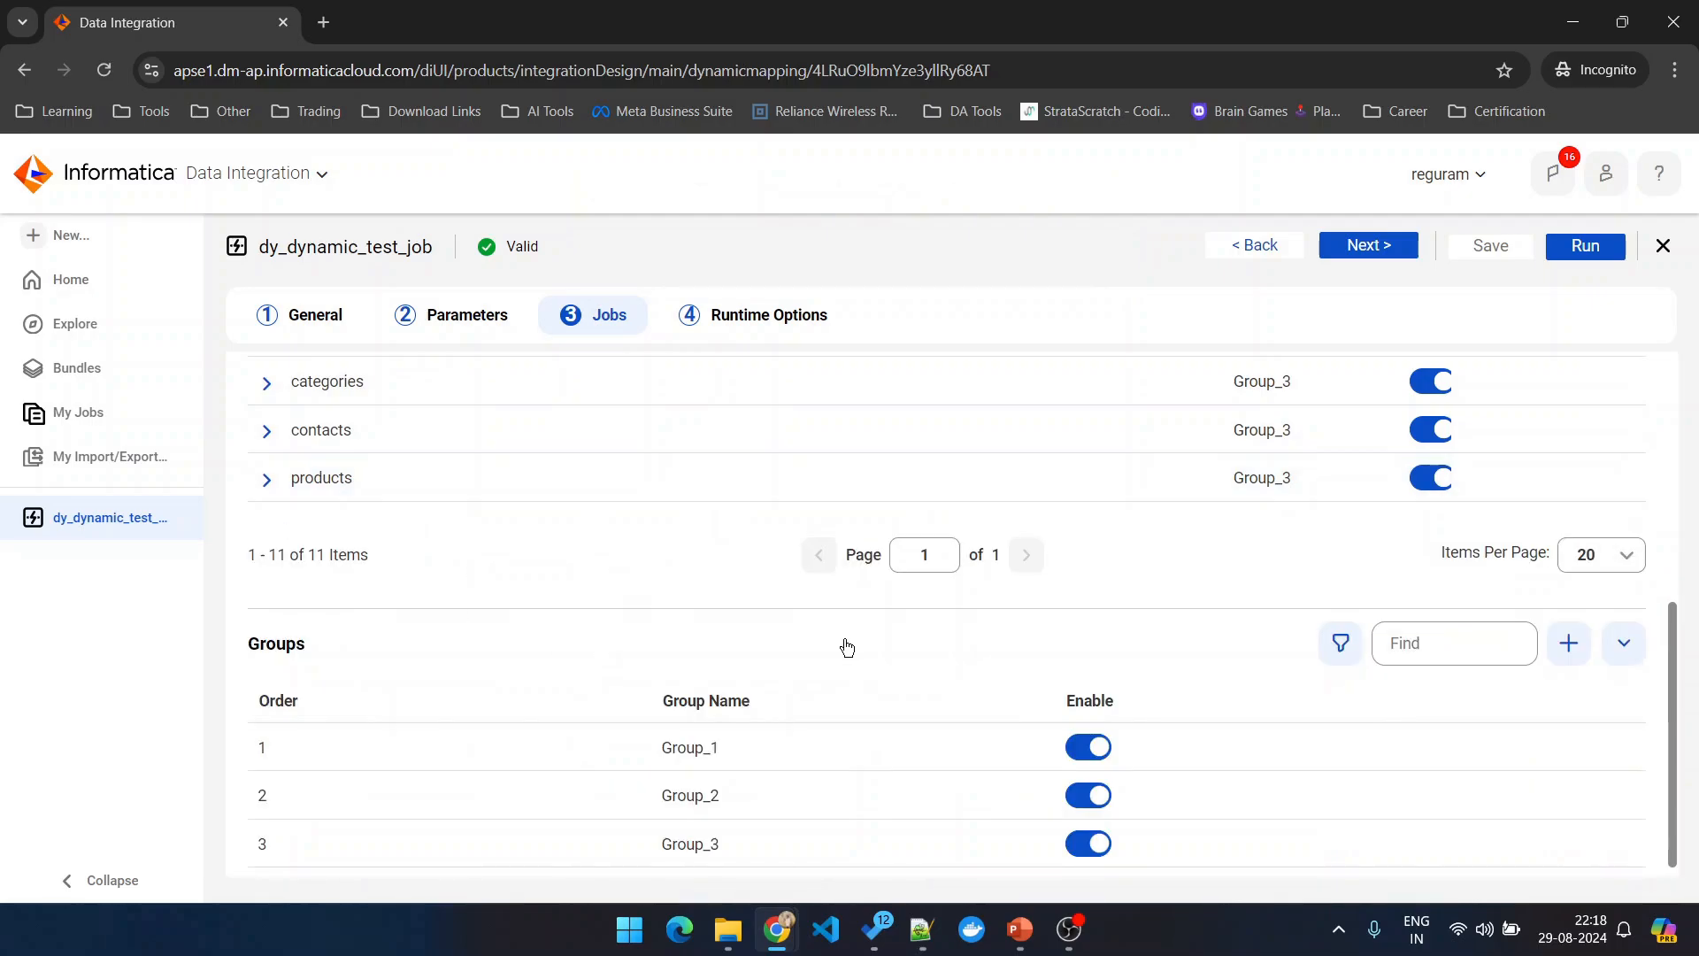
Step: Disable Group_1 and Group_2 in the task's groups, keeping only Group_3 enabled
scroll(855, 625, down, 1)
click(1092, 749)
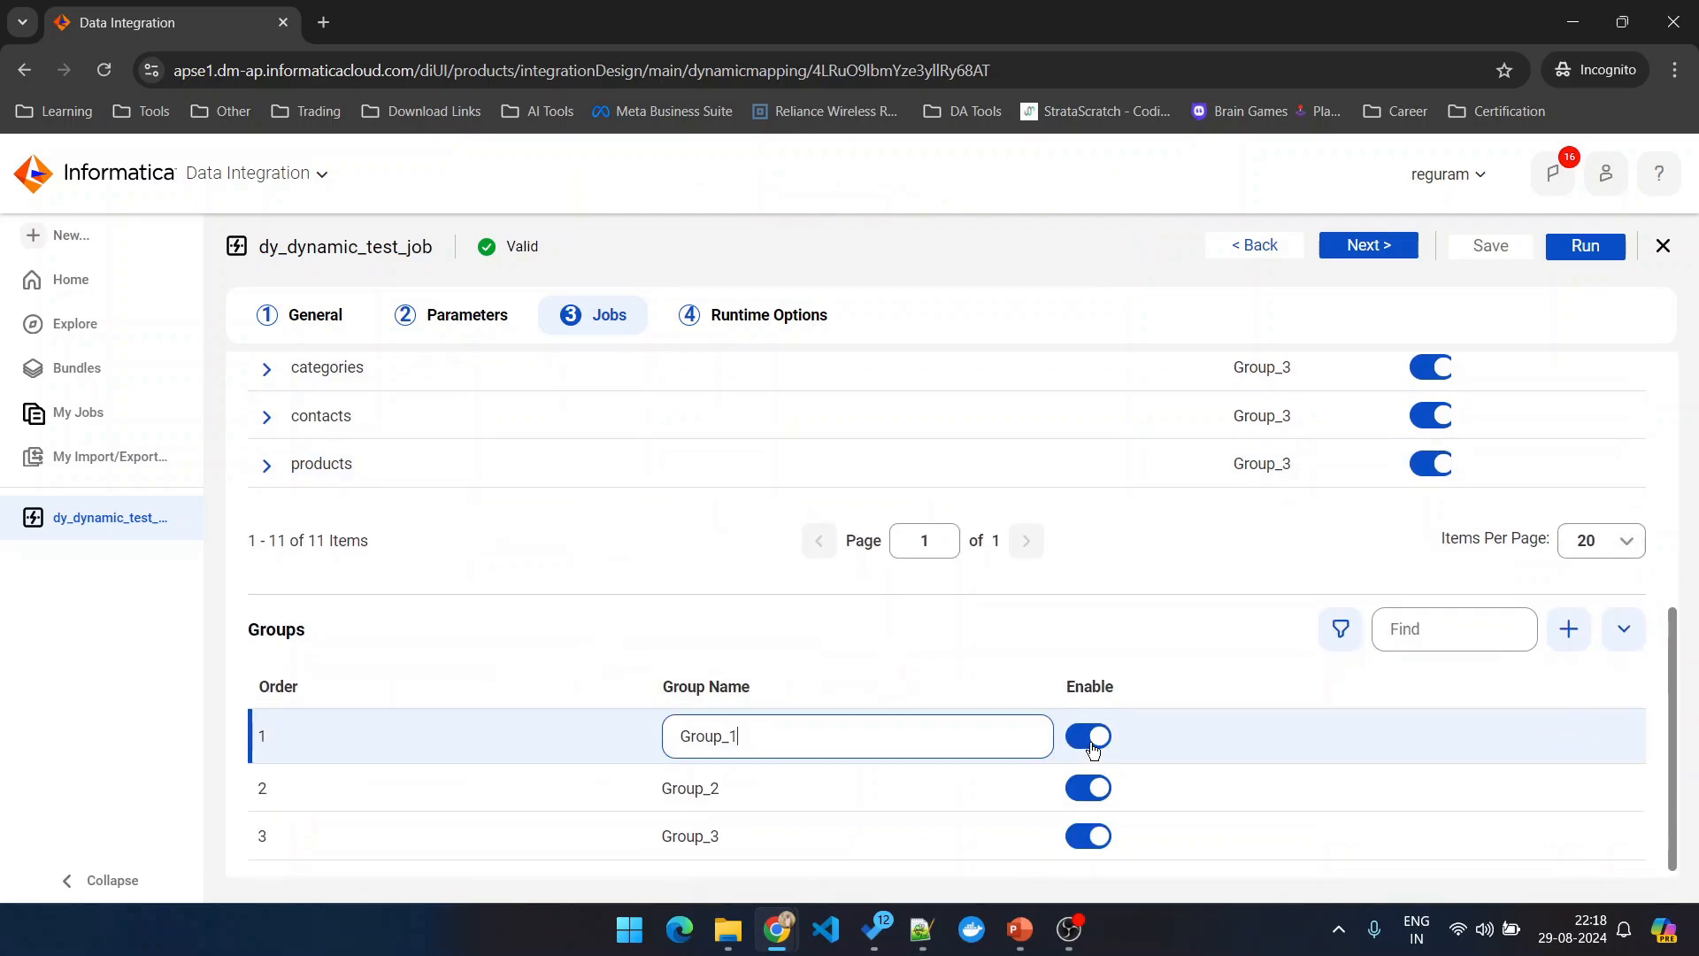
click(1092, 748)
click(1089, 787)
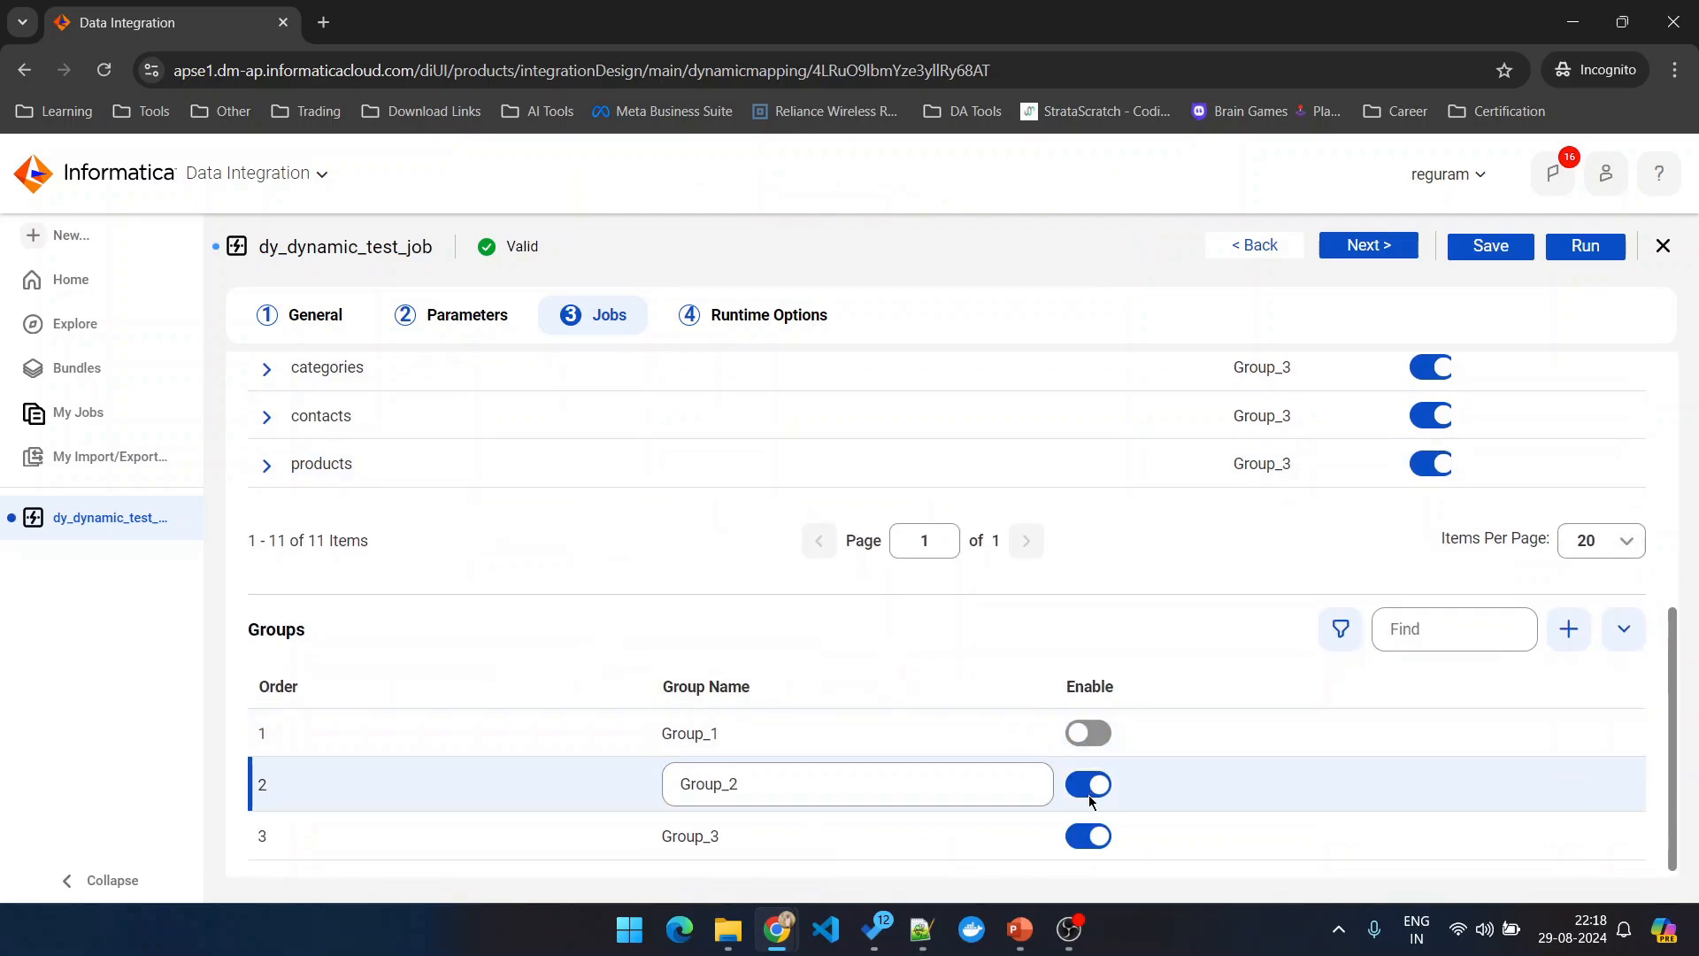
click(1086, 790)
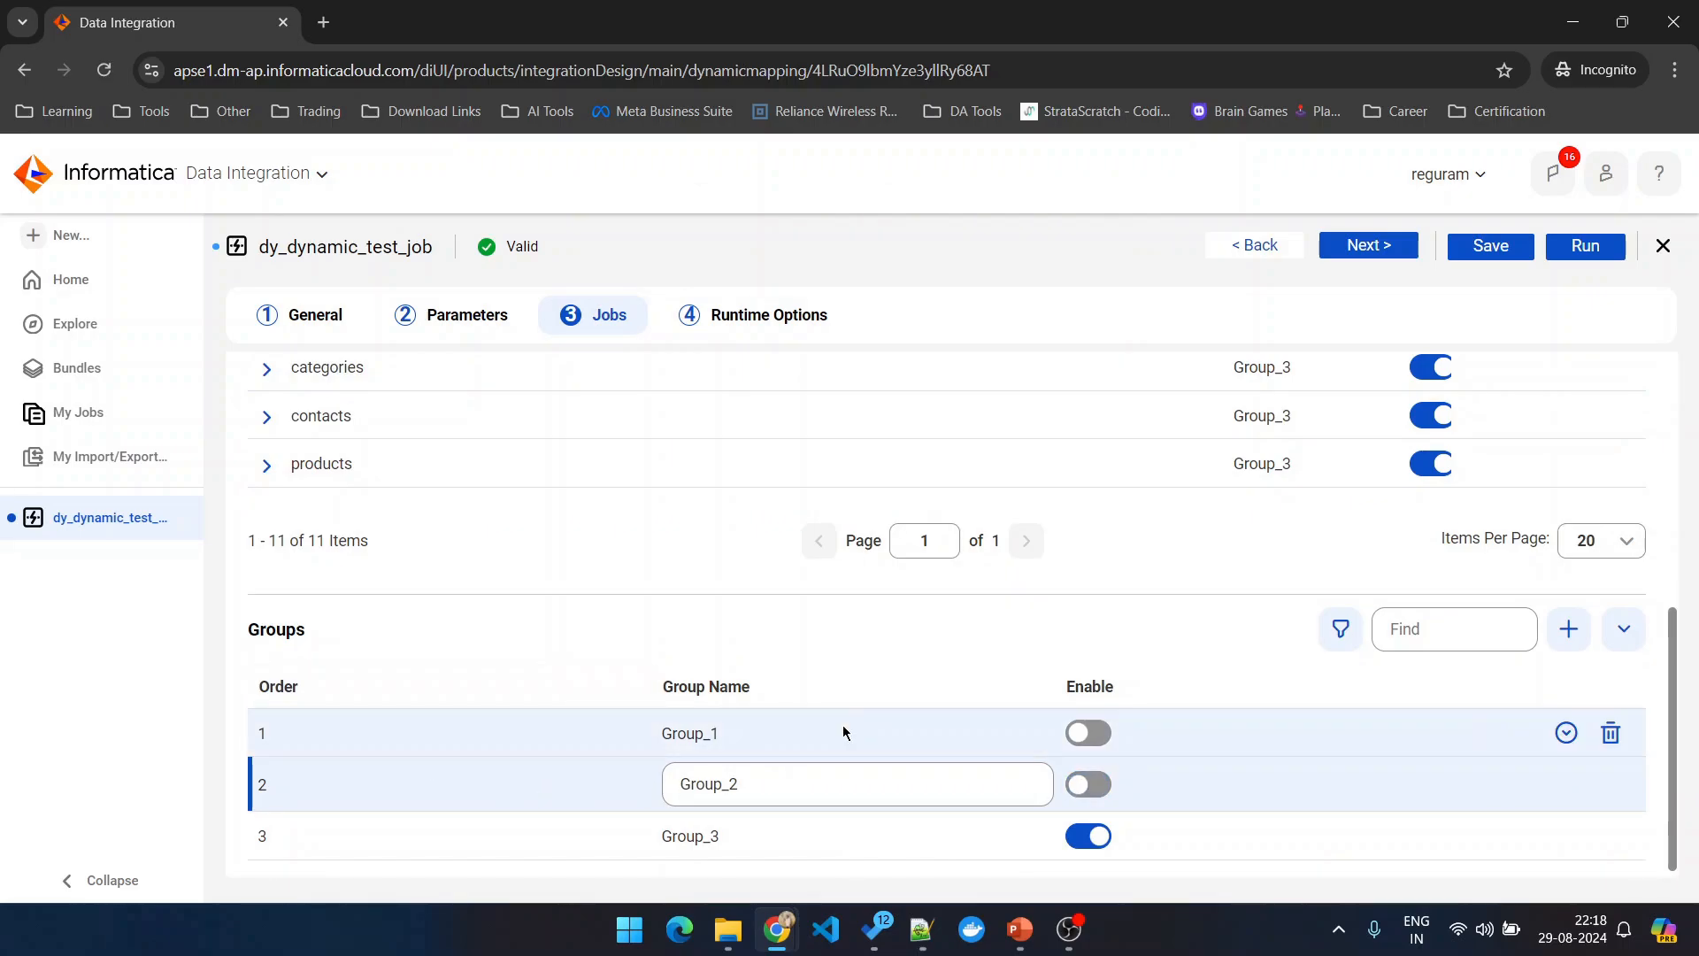
click(856, 658)
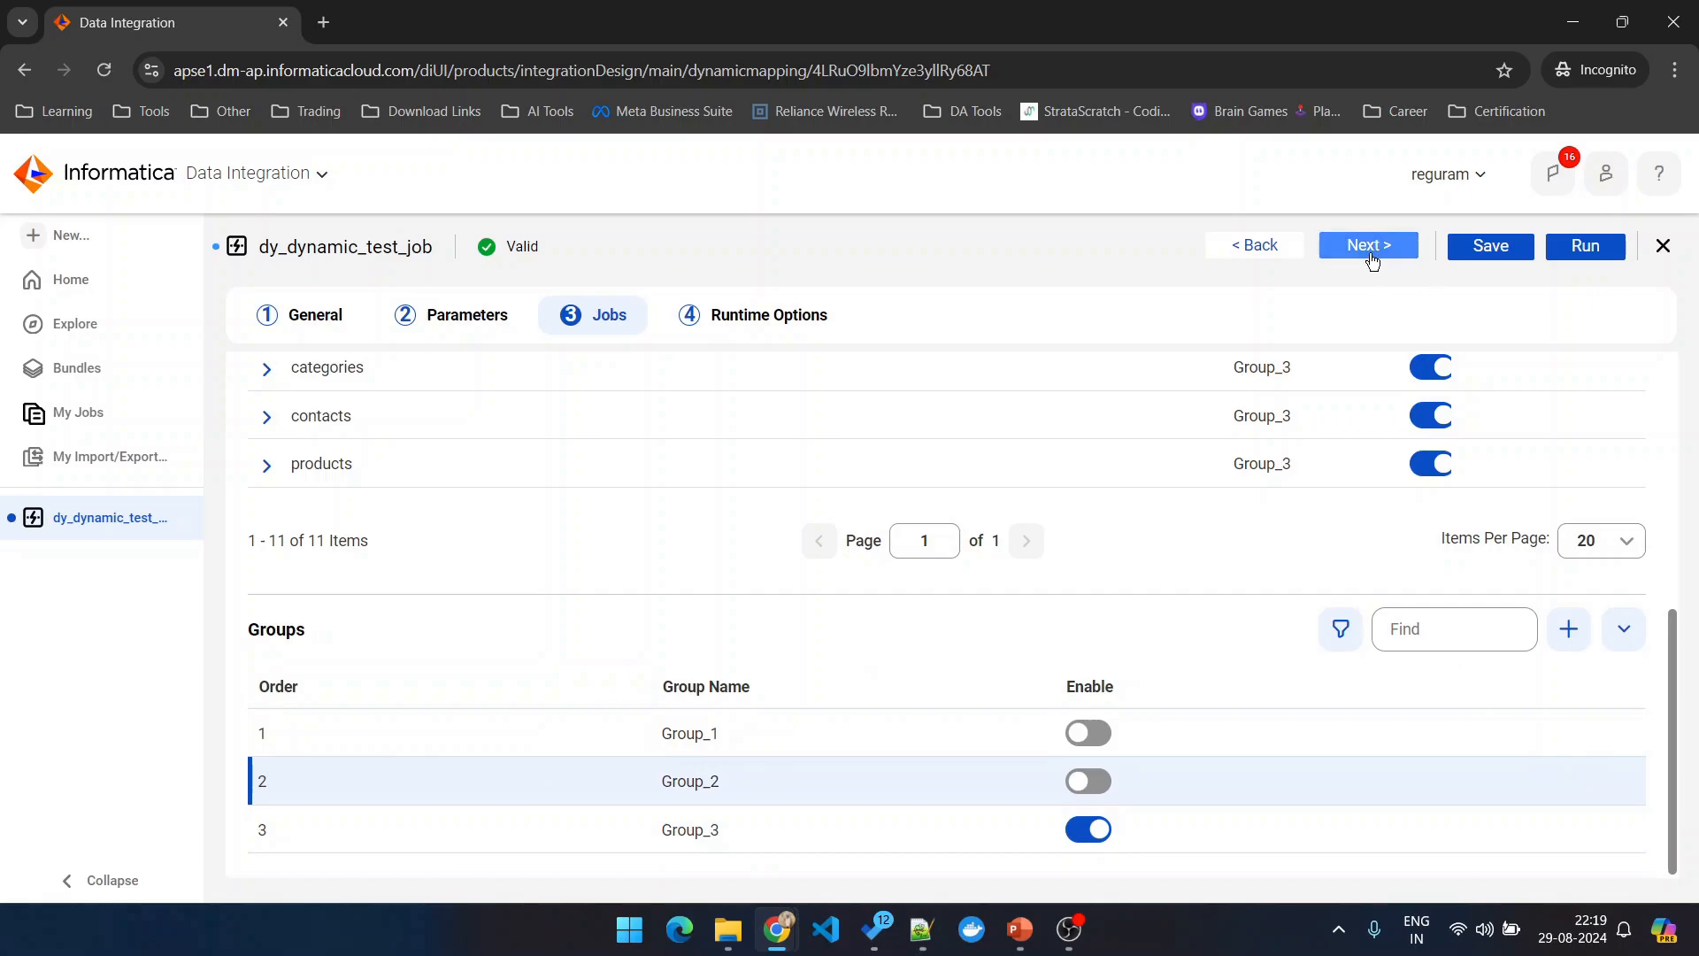
Step: Save the dynamic mapping task with the changed groups and run it
click(1490, 246)
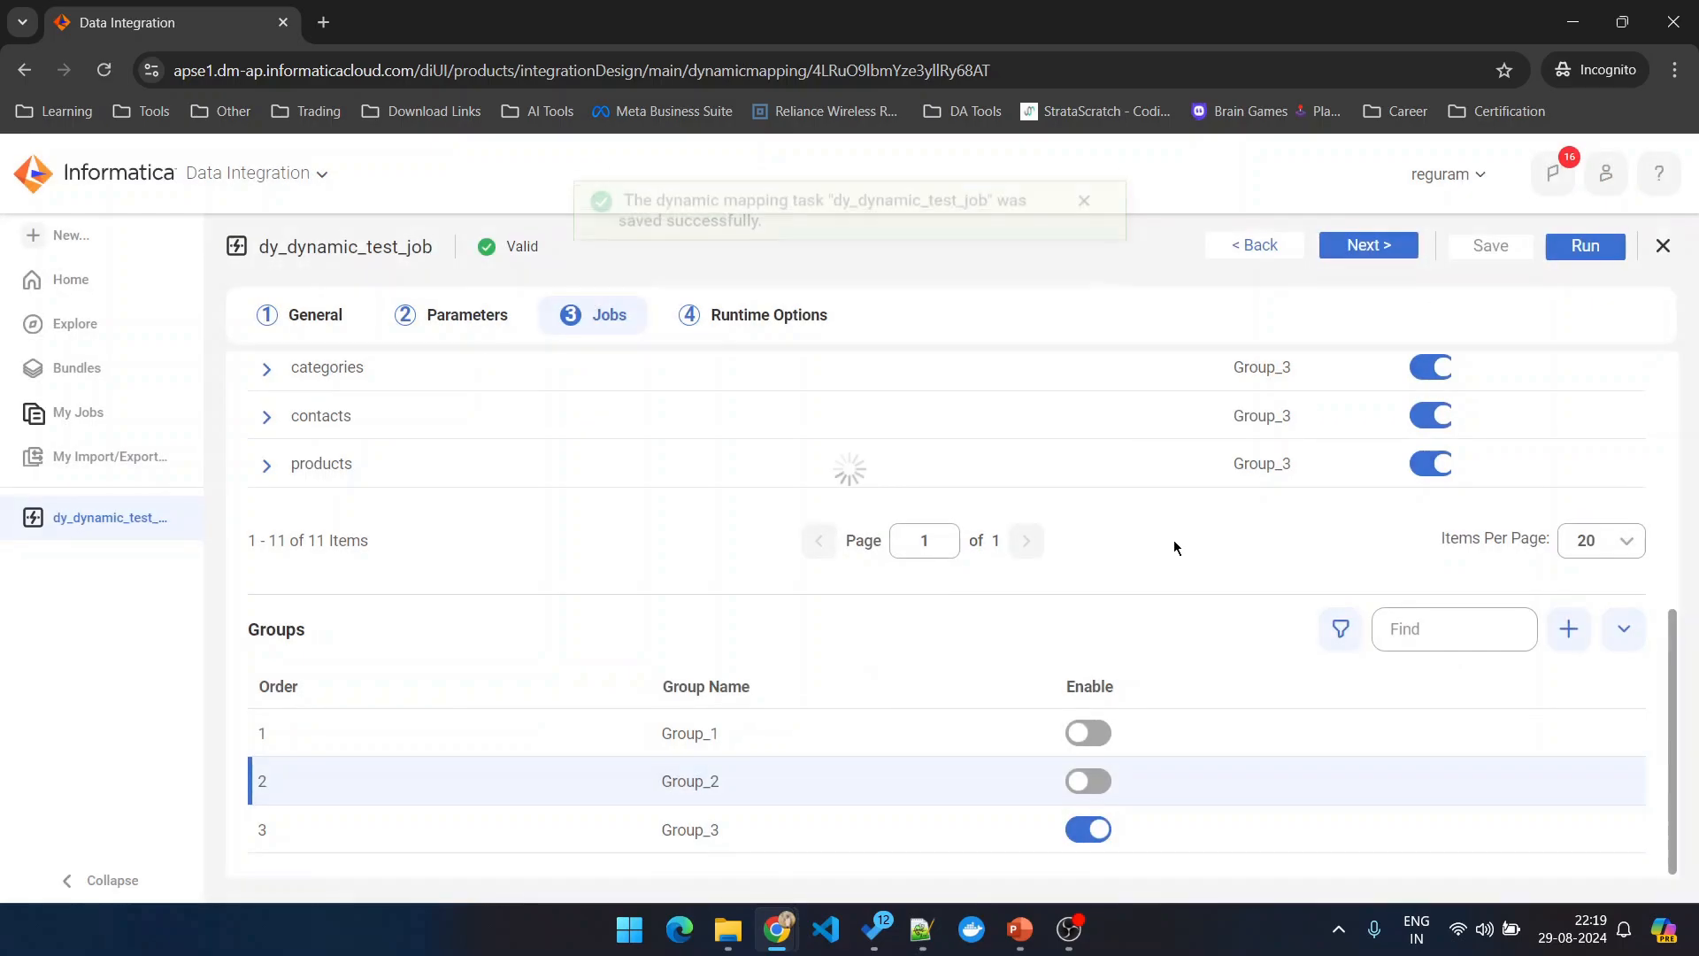
click(1596, 250)
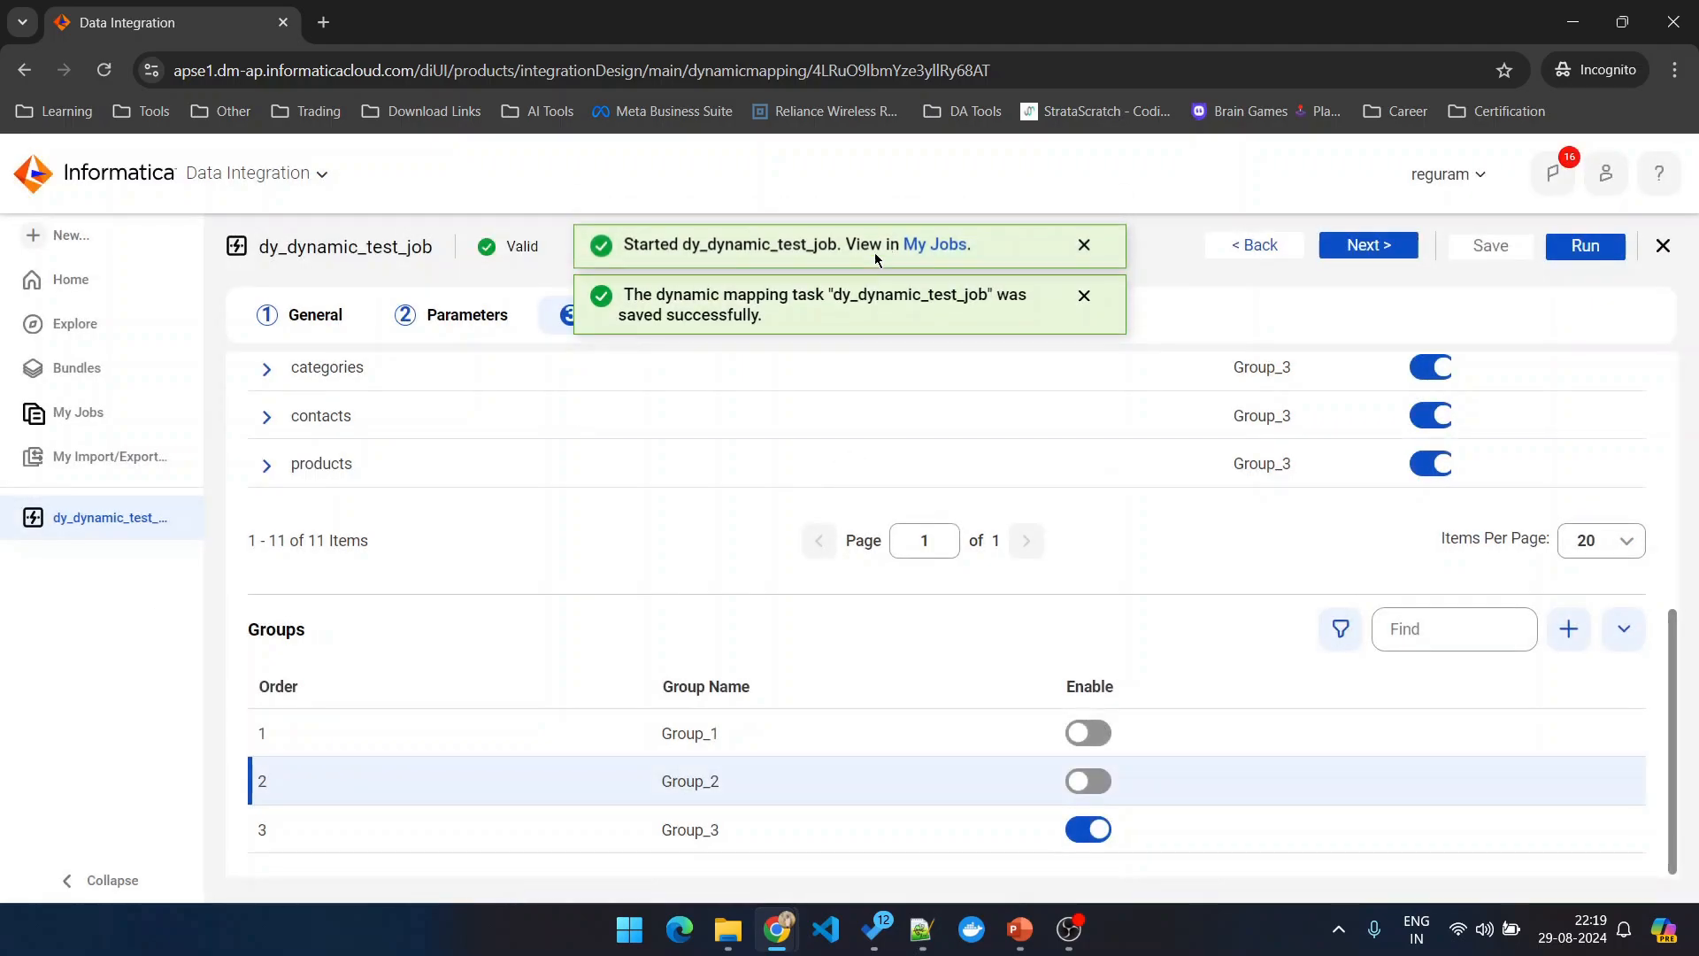
Step: Open the subtasks of dy_dynamic_test_job-2 in My Jobs and refresh them repeatedly to monitor their status
click(913, 245)
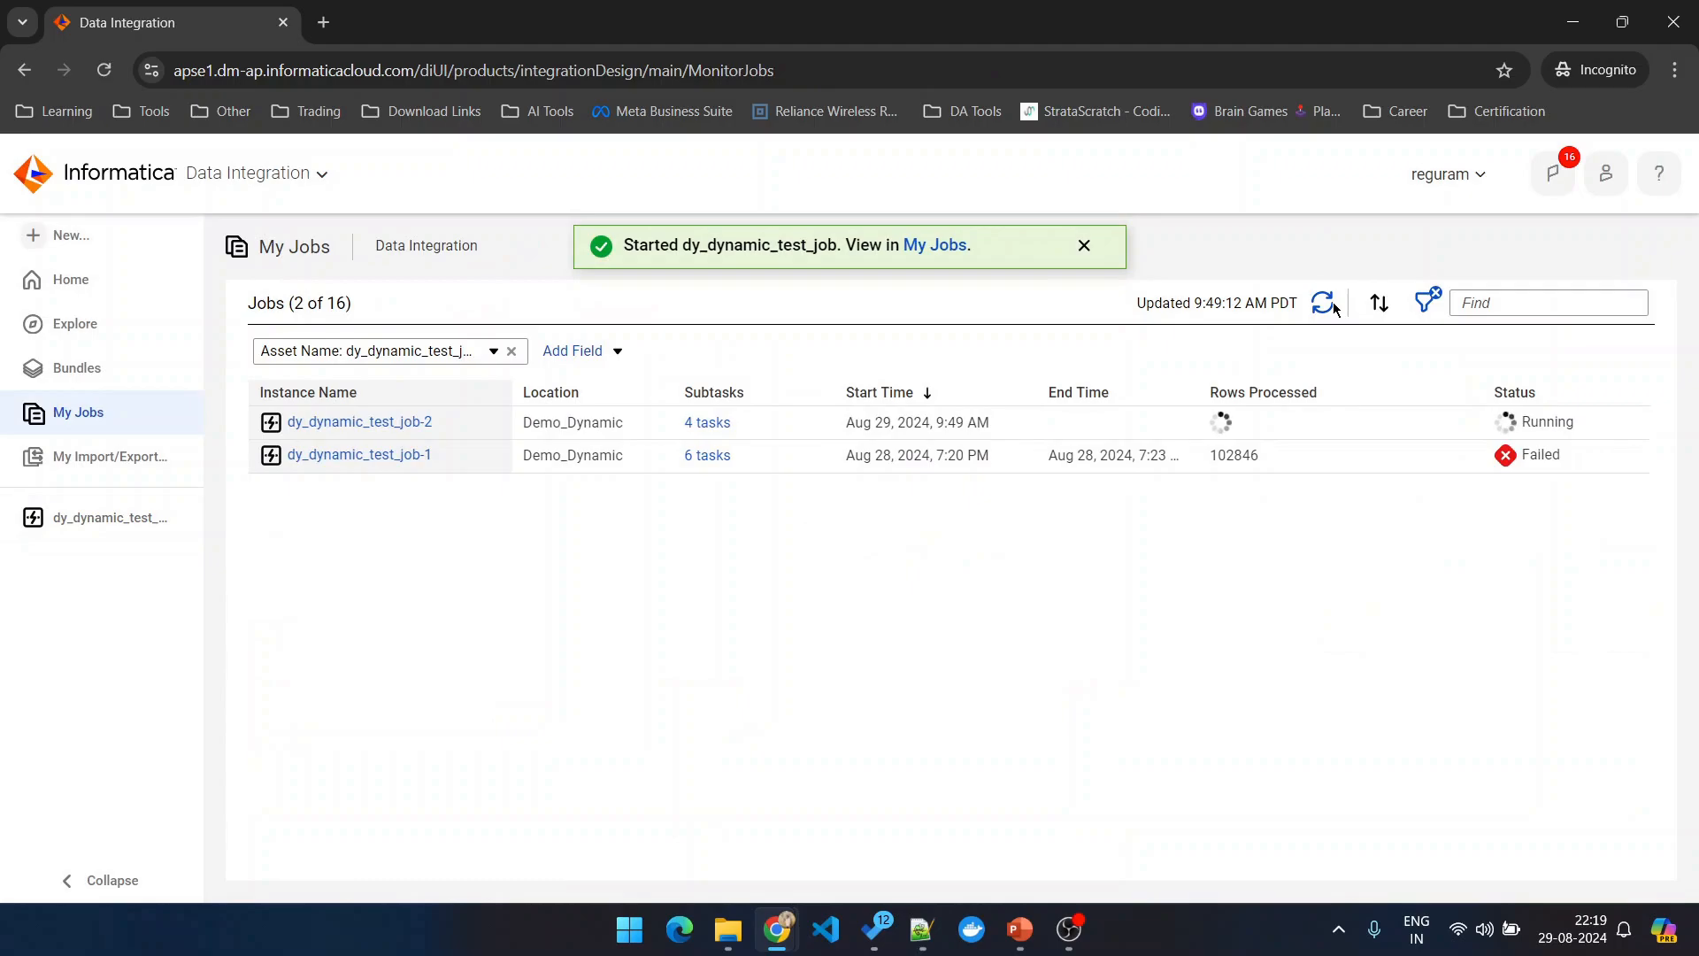
click(727, 425)
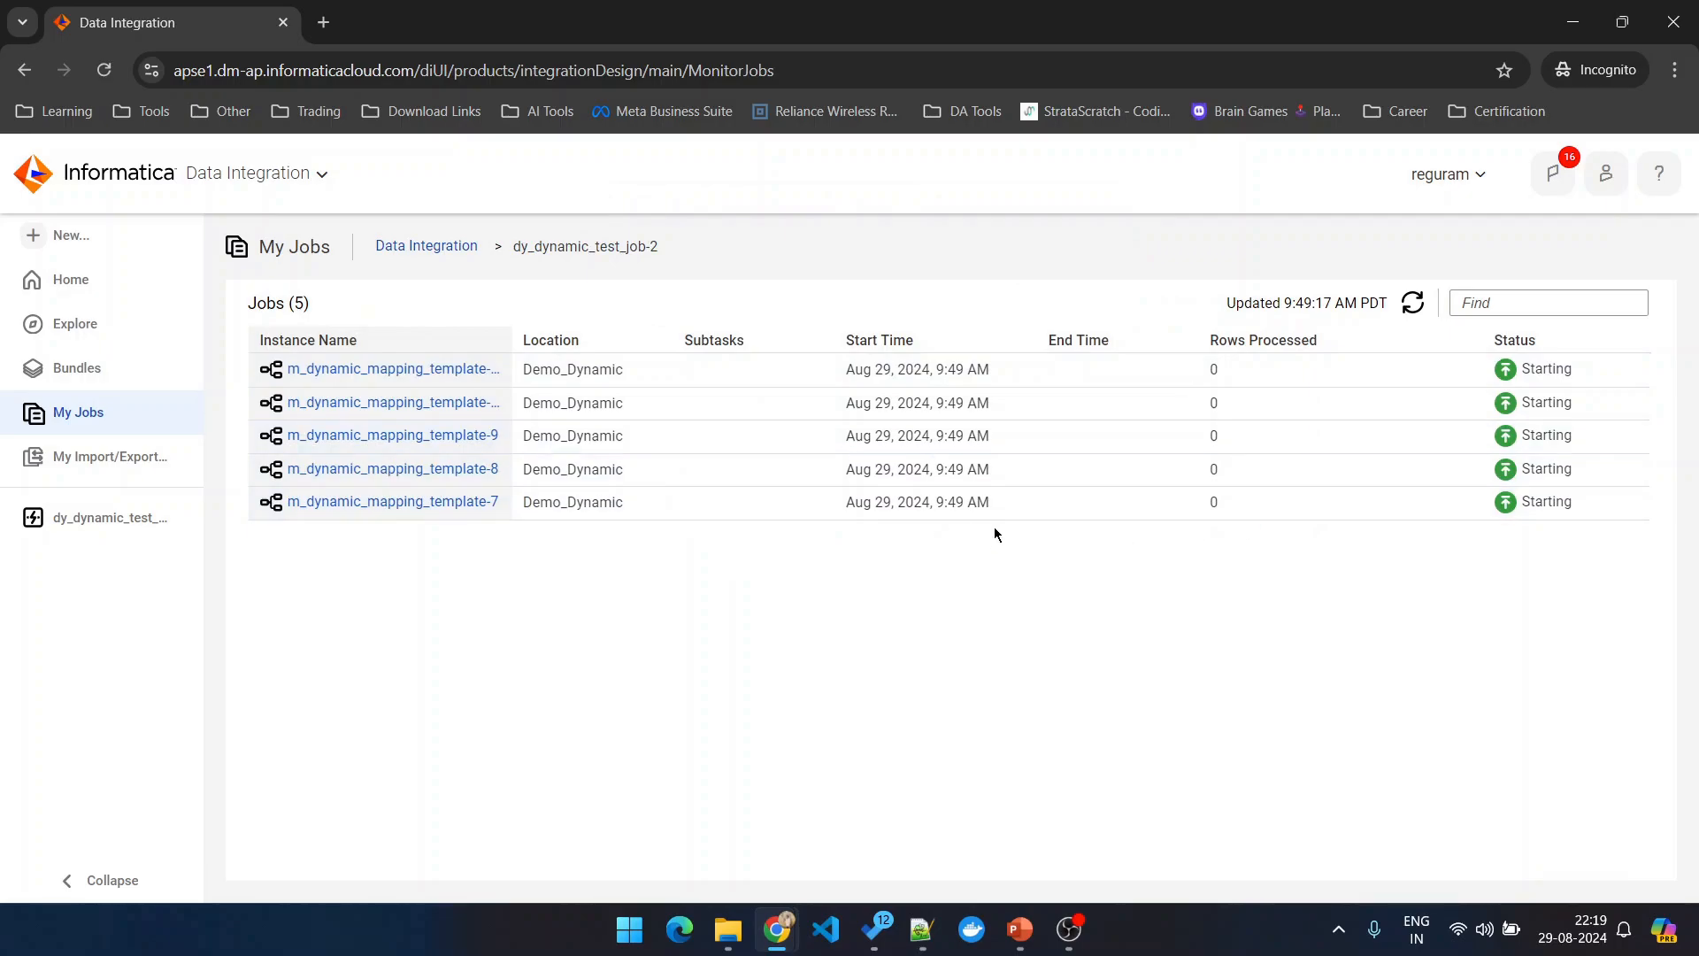
click(1411, 304)
click(1412, 304)
click(1411, 303)
click(1412, 303)
click(1411, 304)
click(1411, 304)
click(1412, 306)
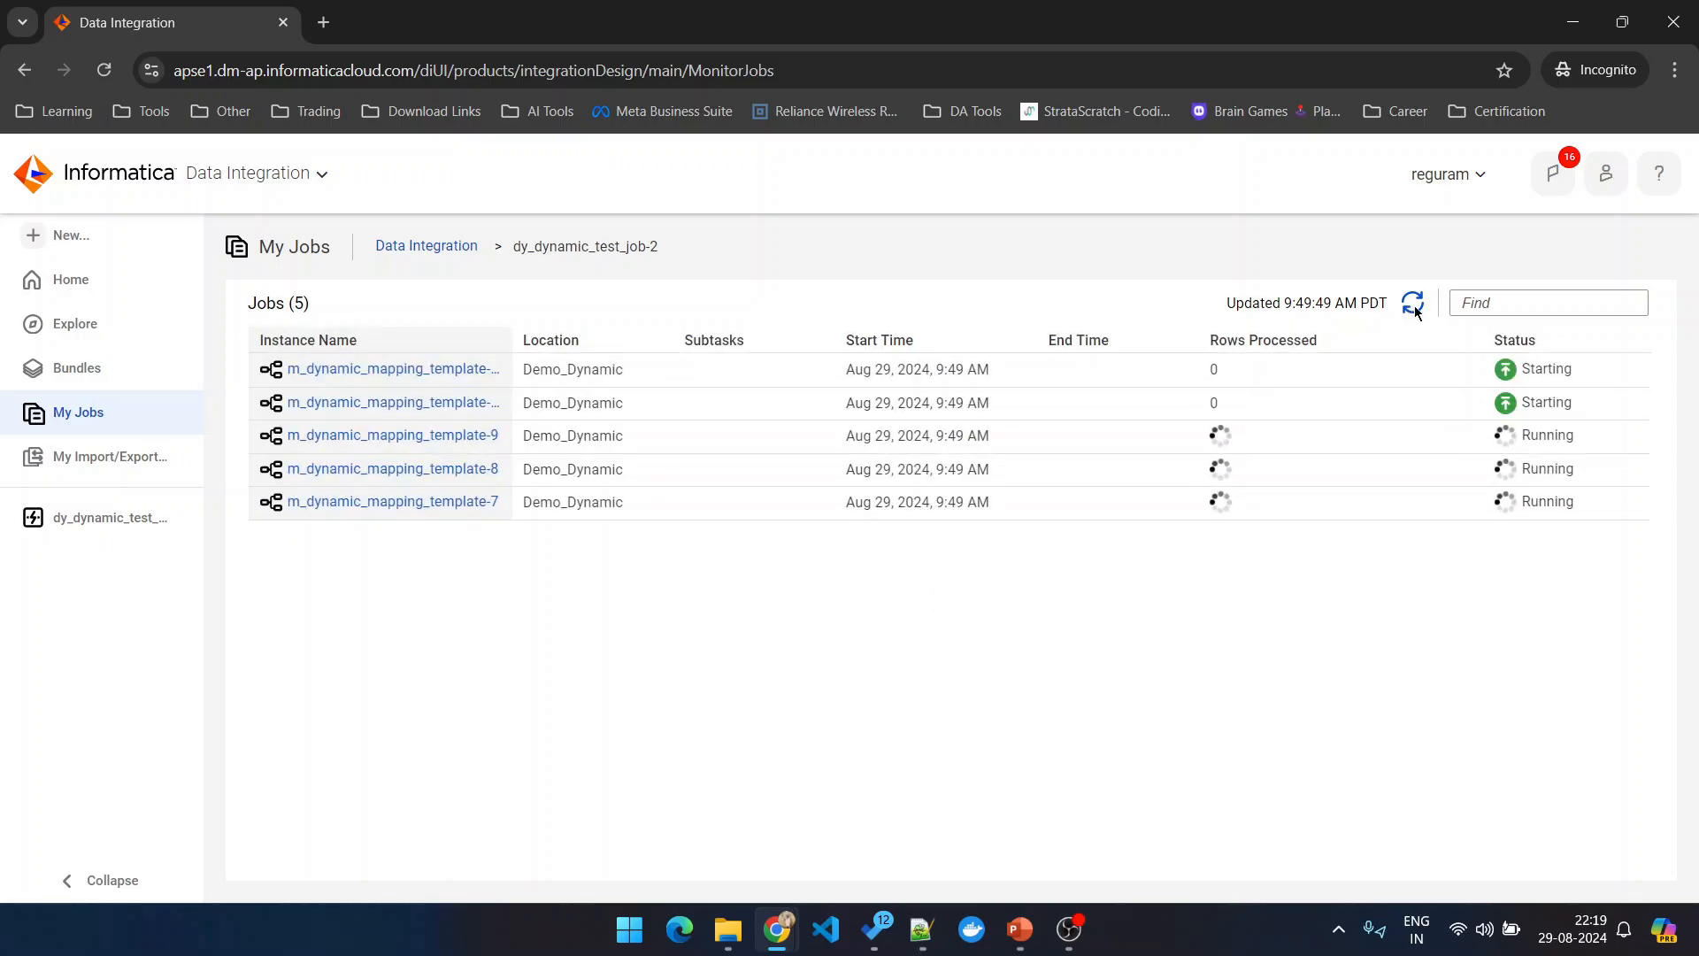
click(1413, 307)
click(1413, 307)
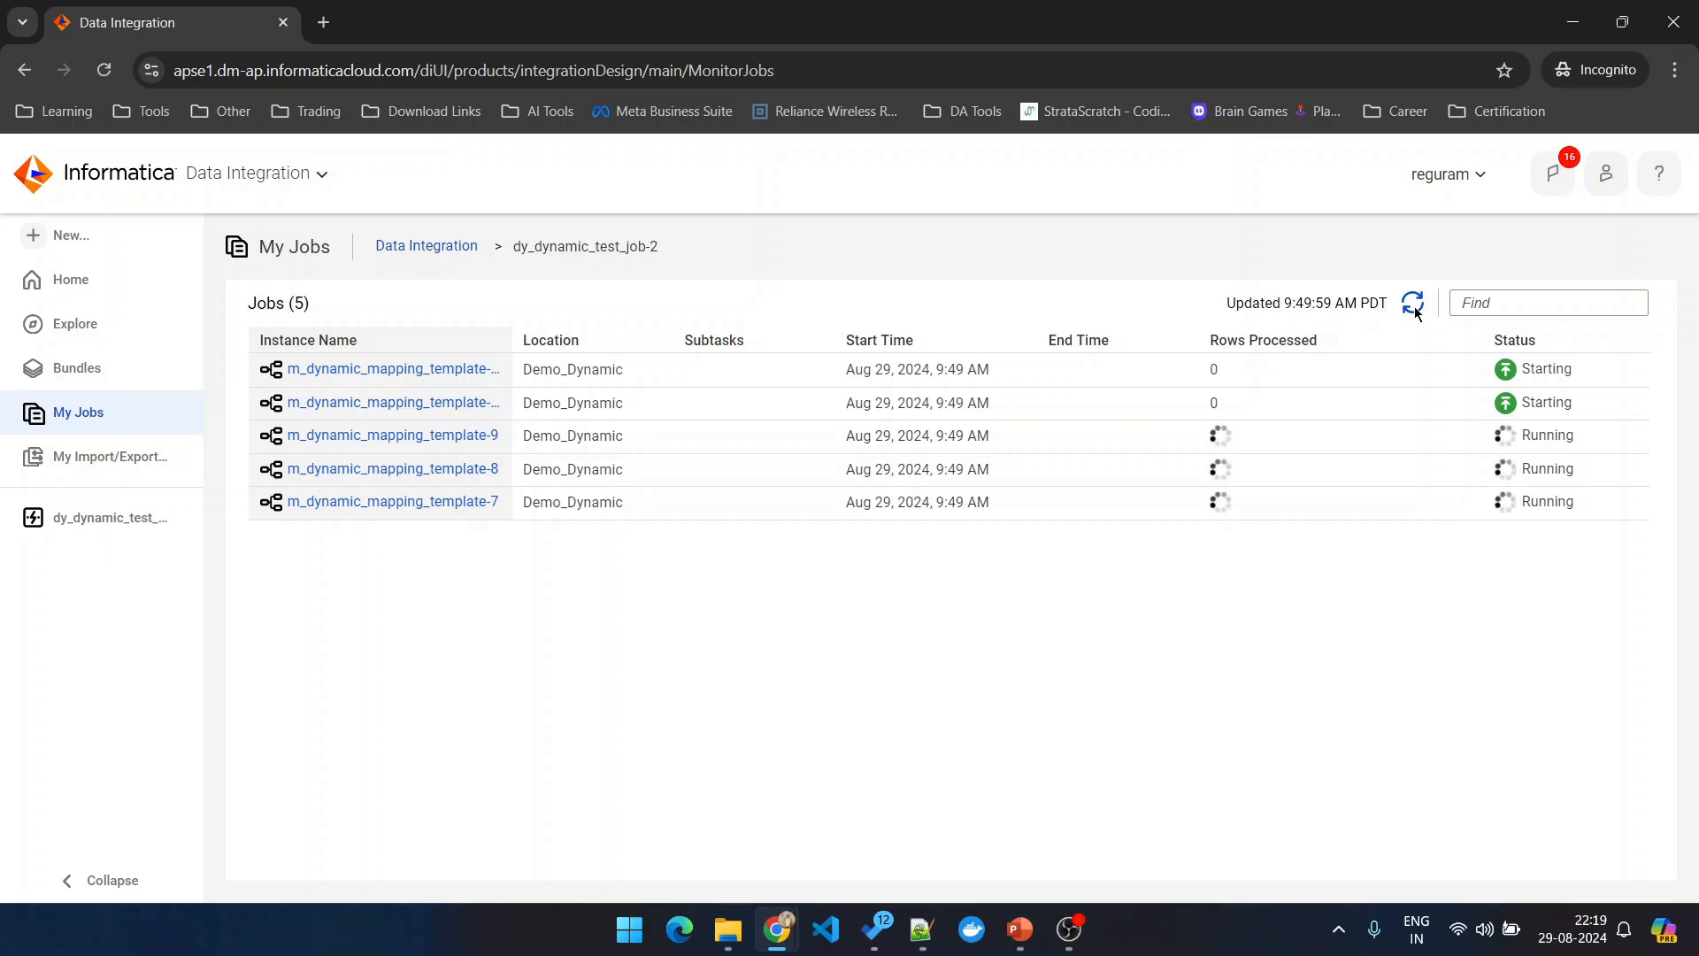
click(1413, 307)
click(1413, 307)
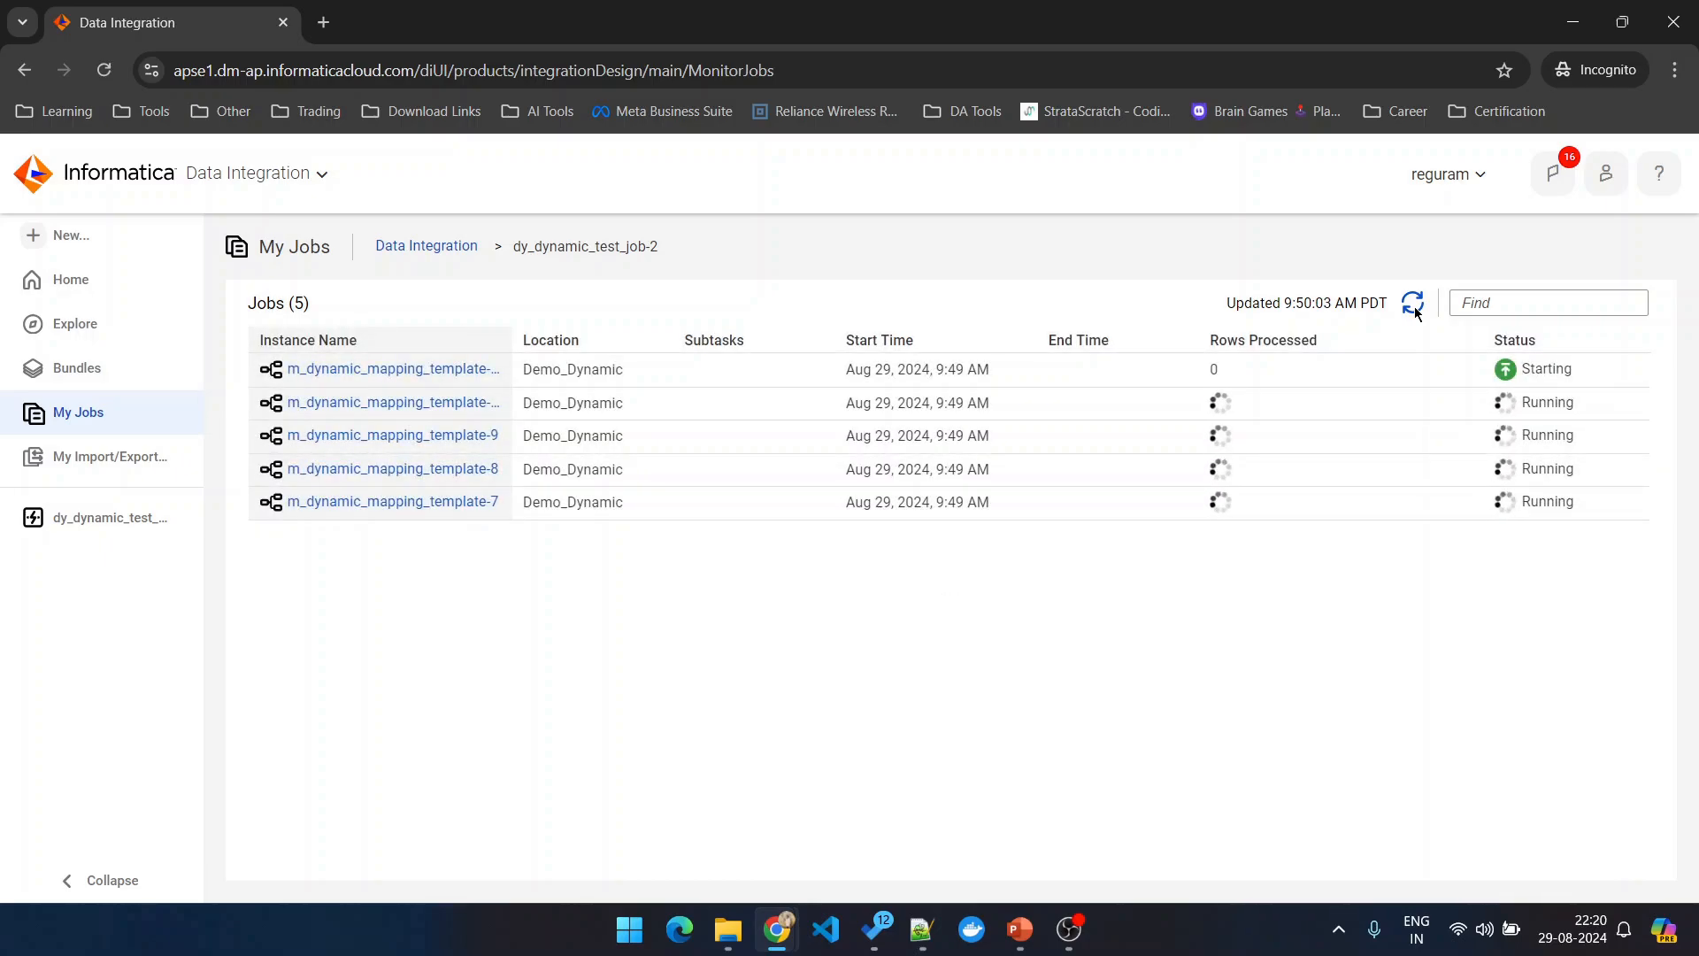
Step: Keep refreshing the dy_dynamic_test_job-2 subtask list to follow the status of the five mapping jobs
click(1414, 307)
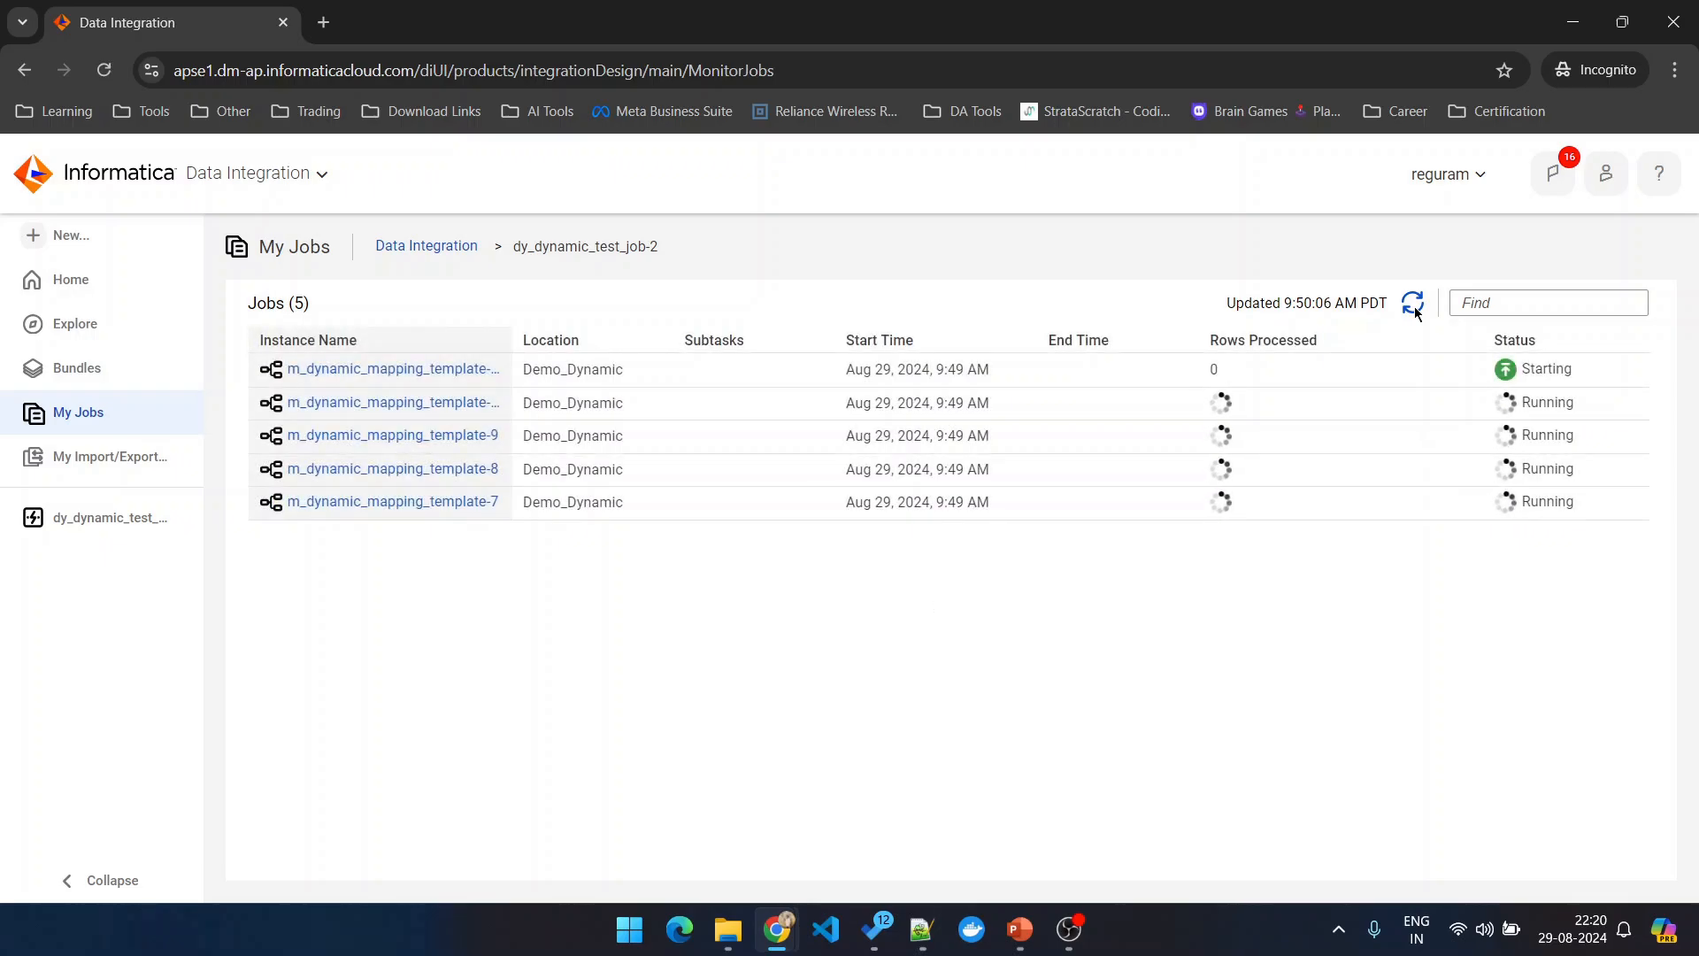
click(1413, 307)
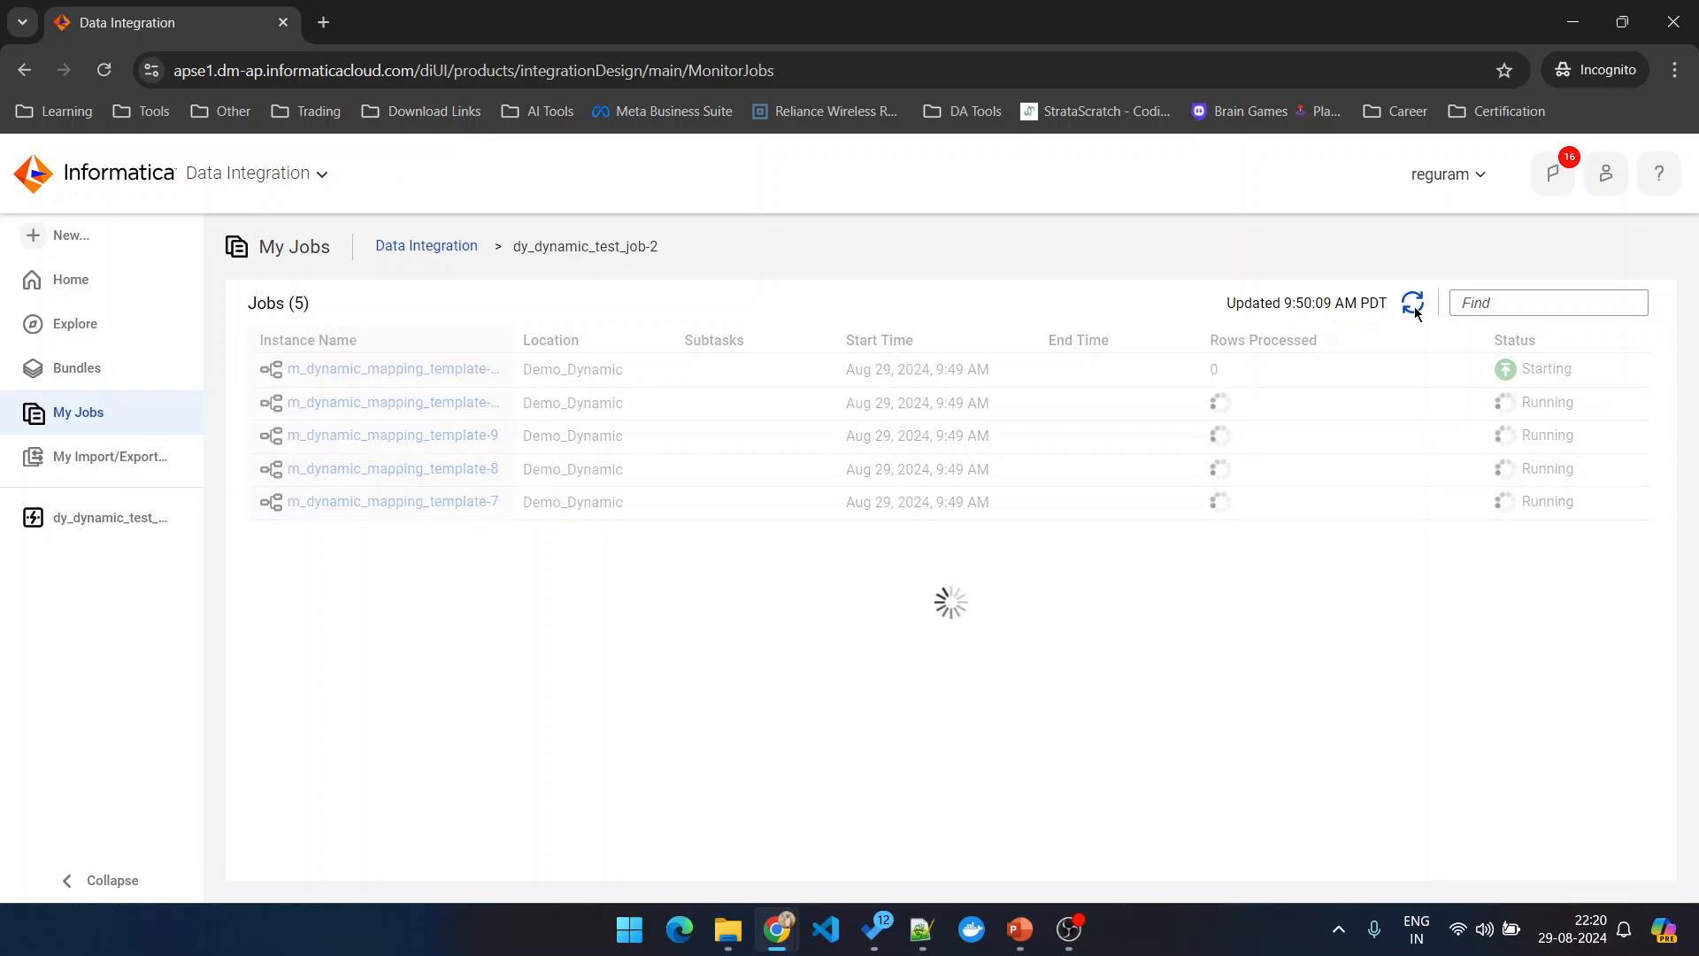
click(1413, 307)
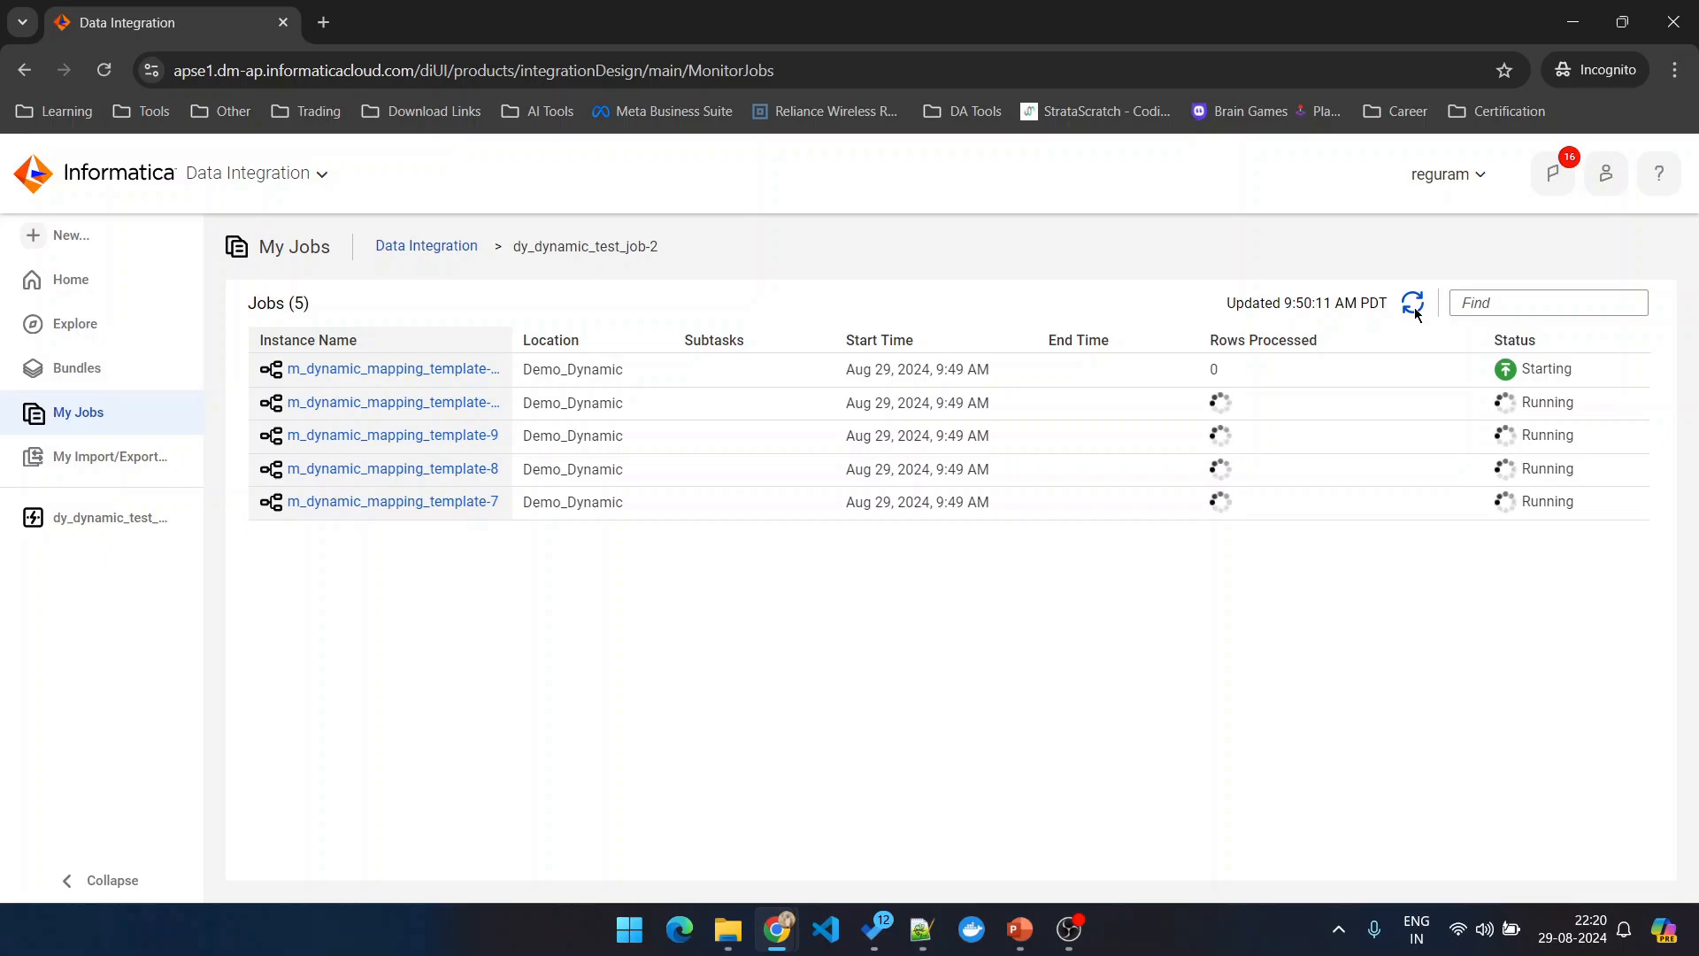
click(1413, 308)
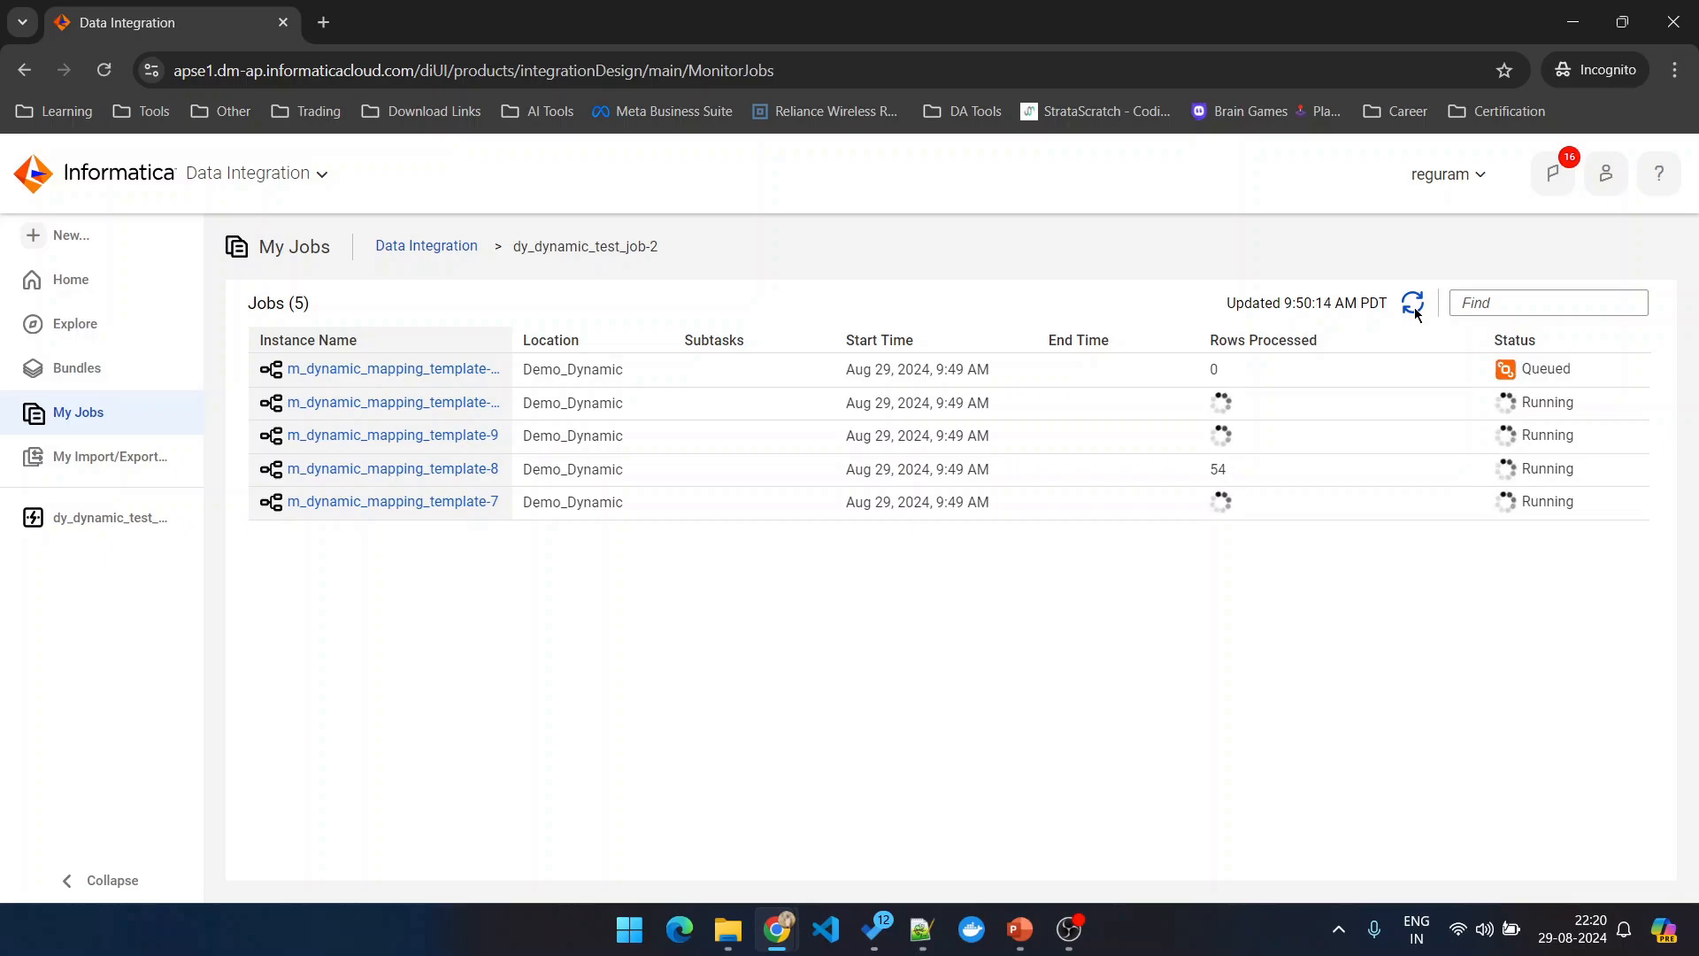
click(1413, 307)
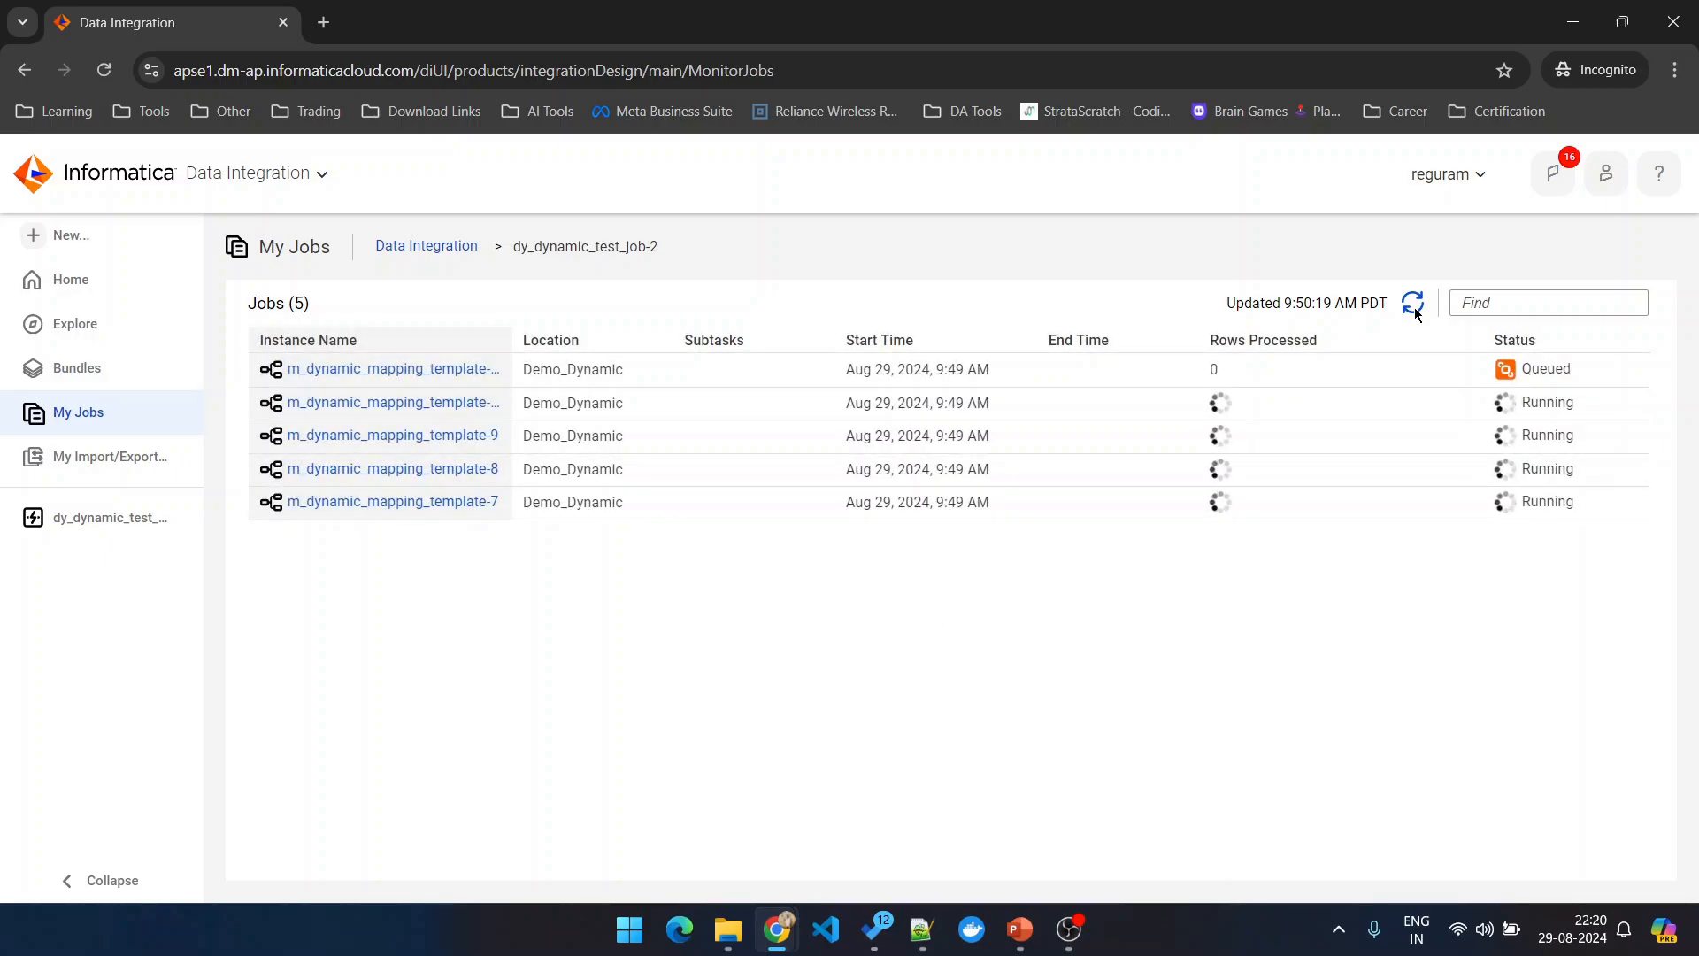
click(1414, 309)
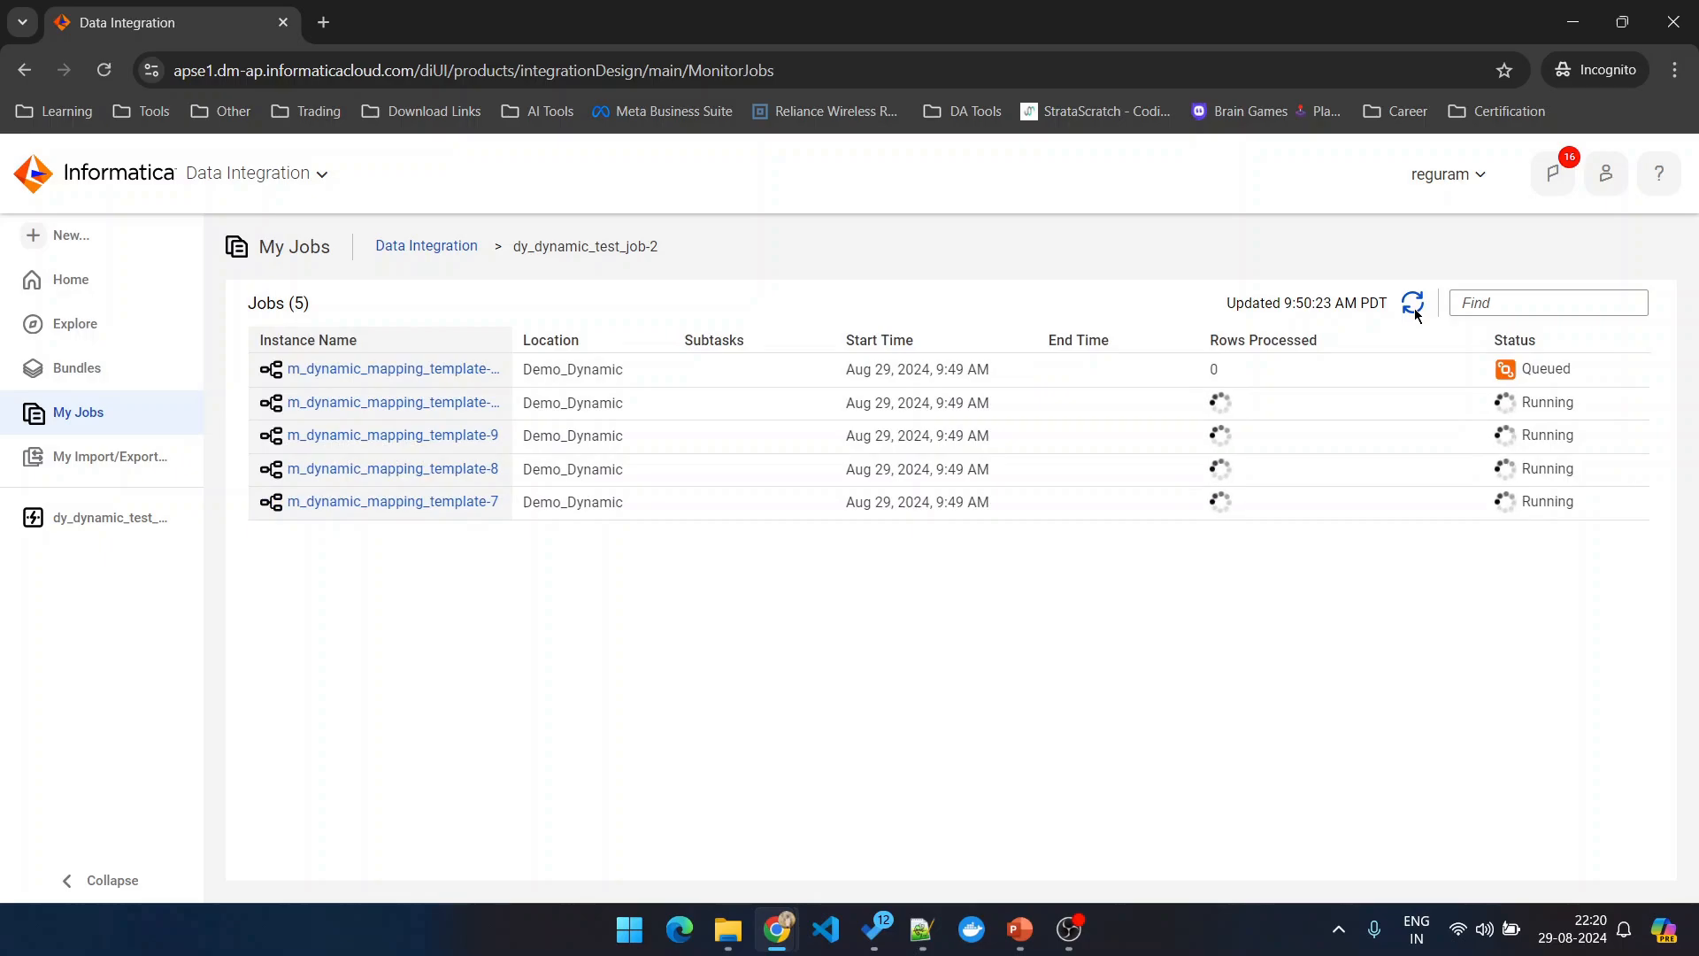
click(1413, 307)
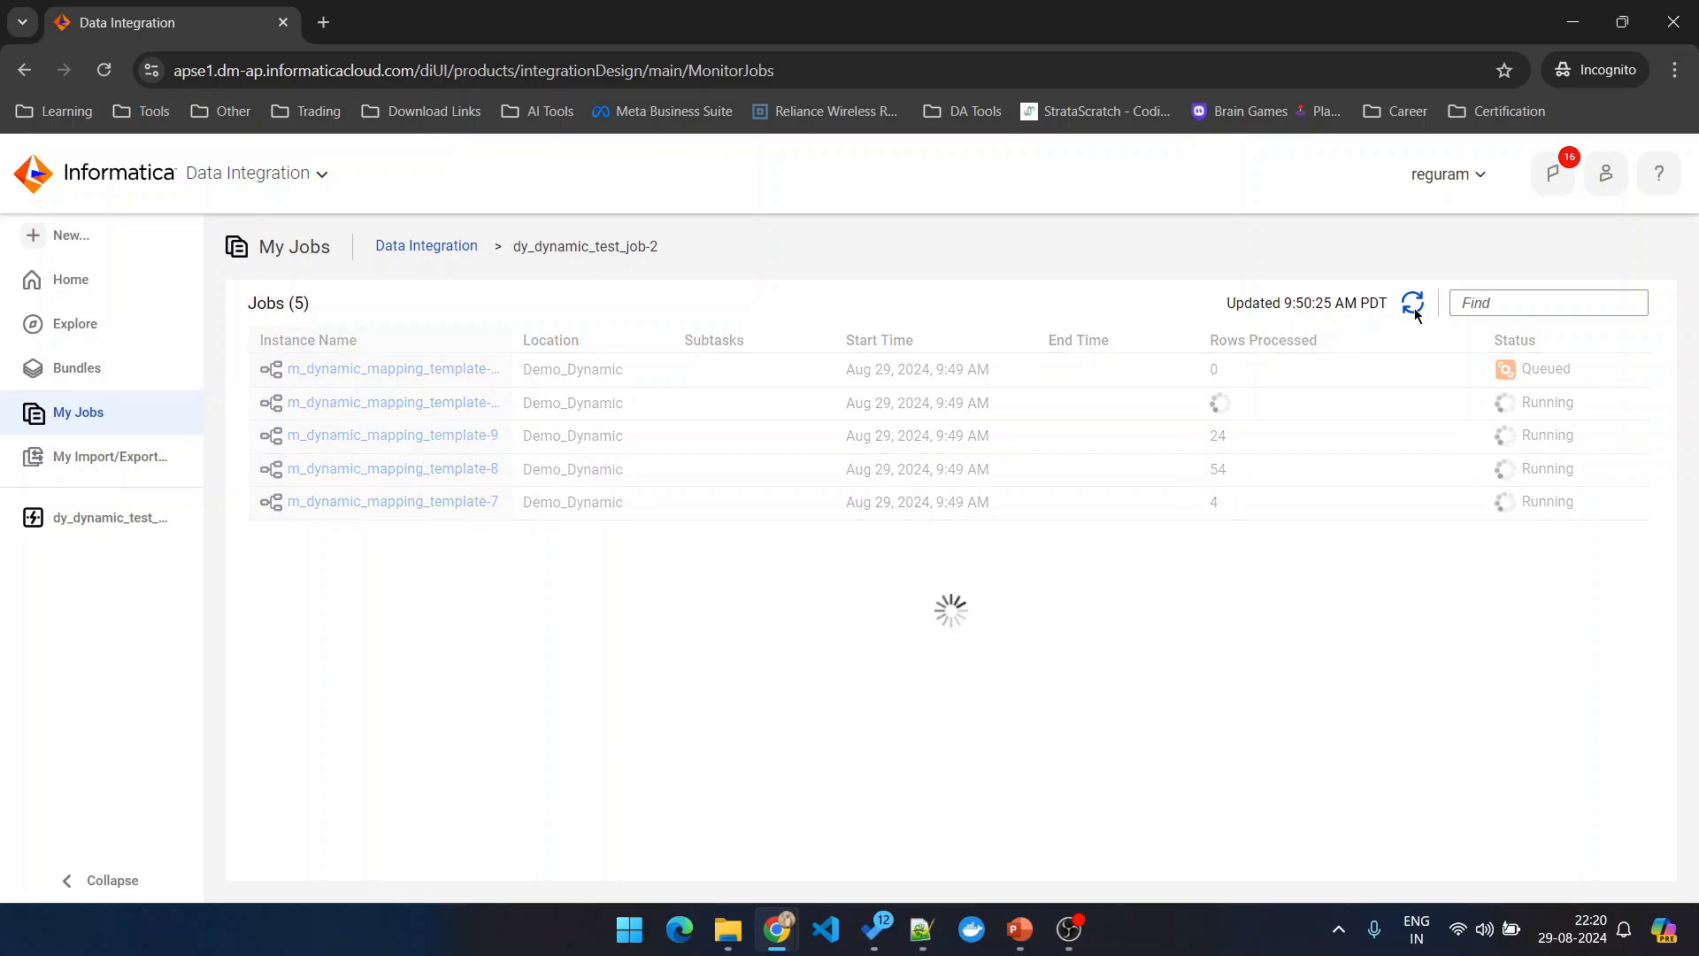
click(1413, 307)
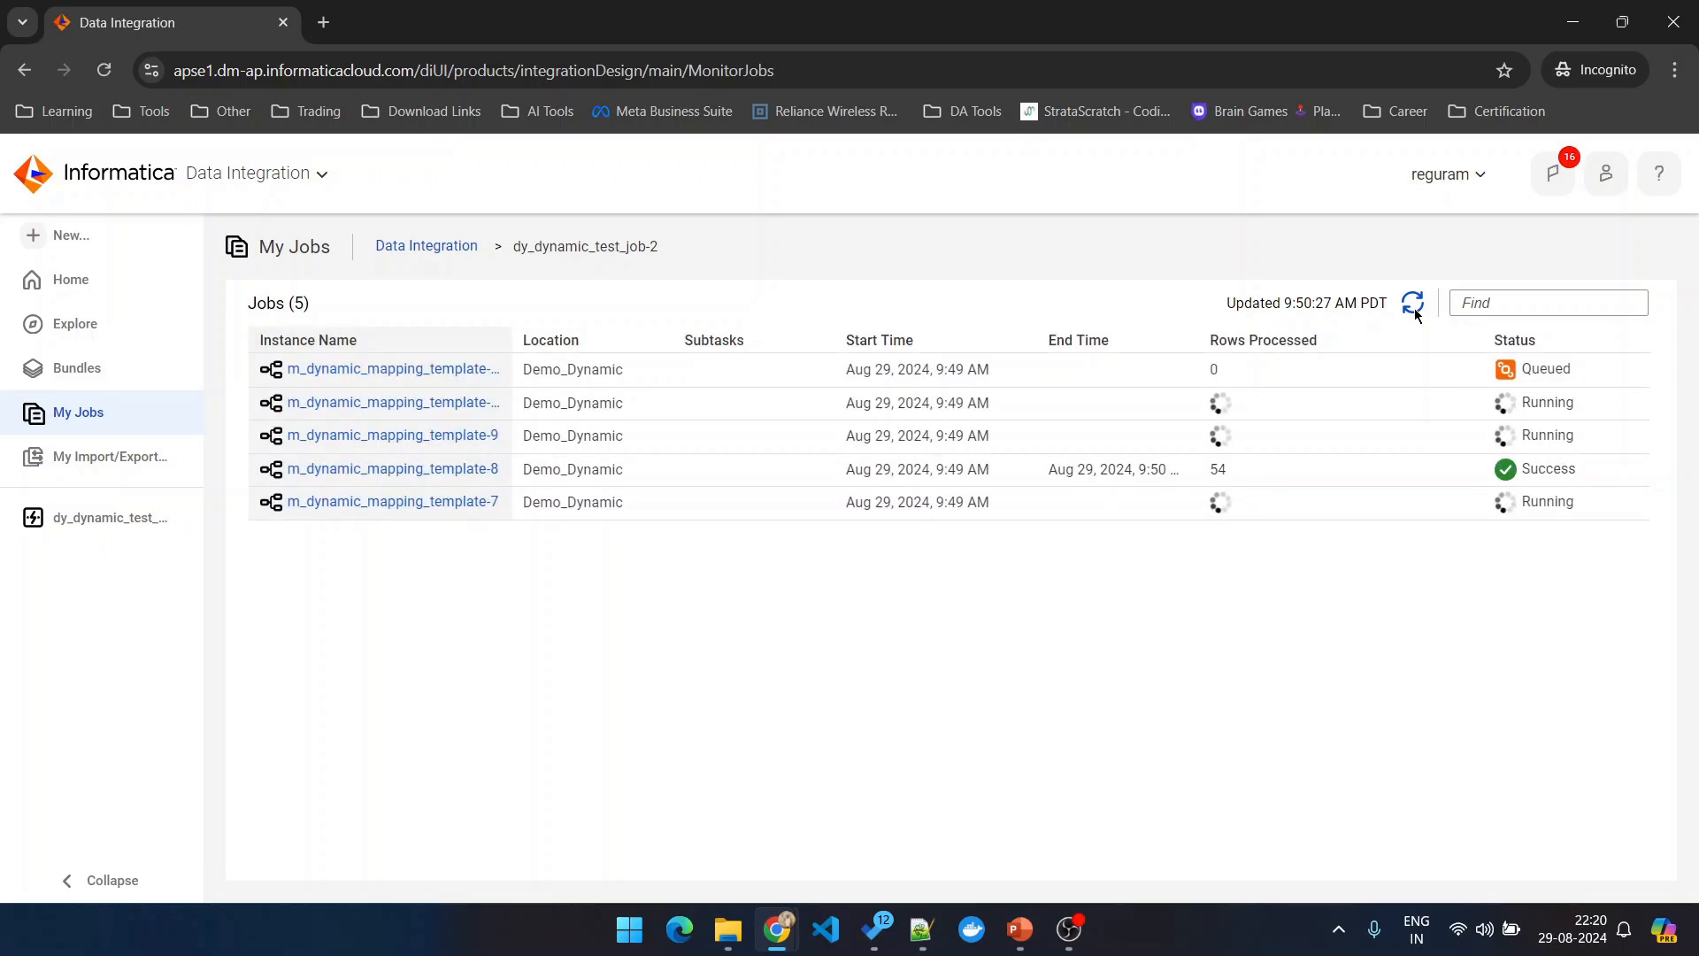
click(1414, 310)
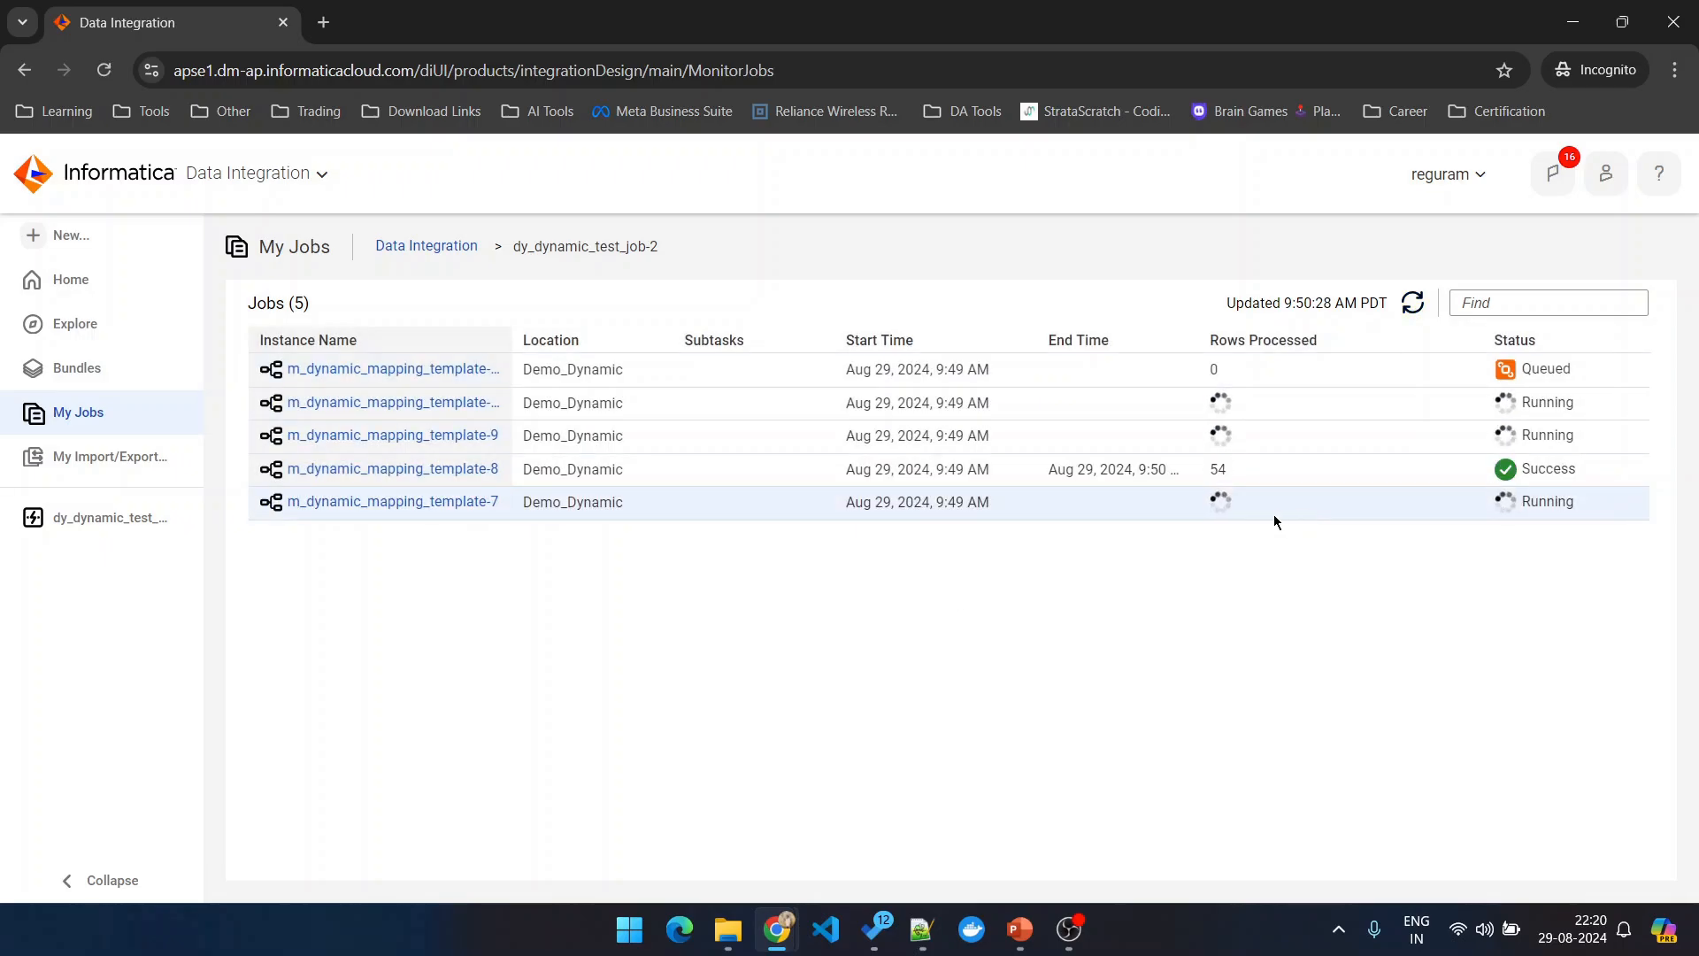
Step: Open the details of subtask m_dynamic_mapping_template-8 and examine the target object name in its job payload
click(474, 476)
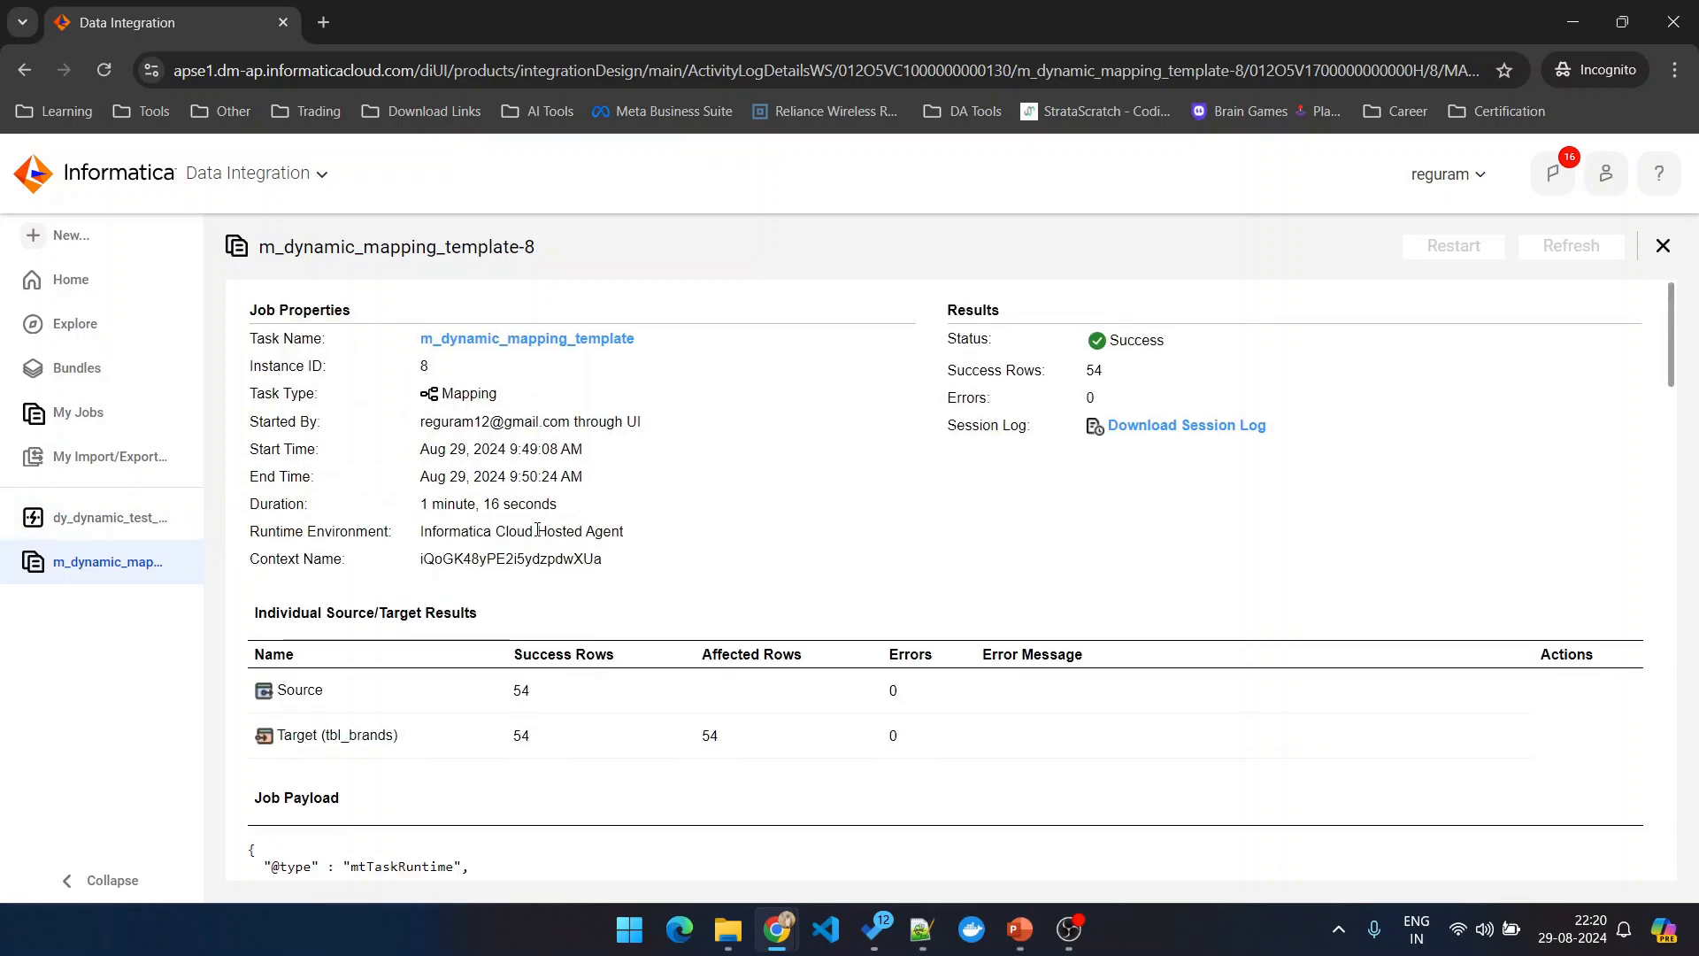
scroll(531, 540, down, 9)
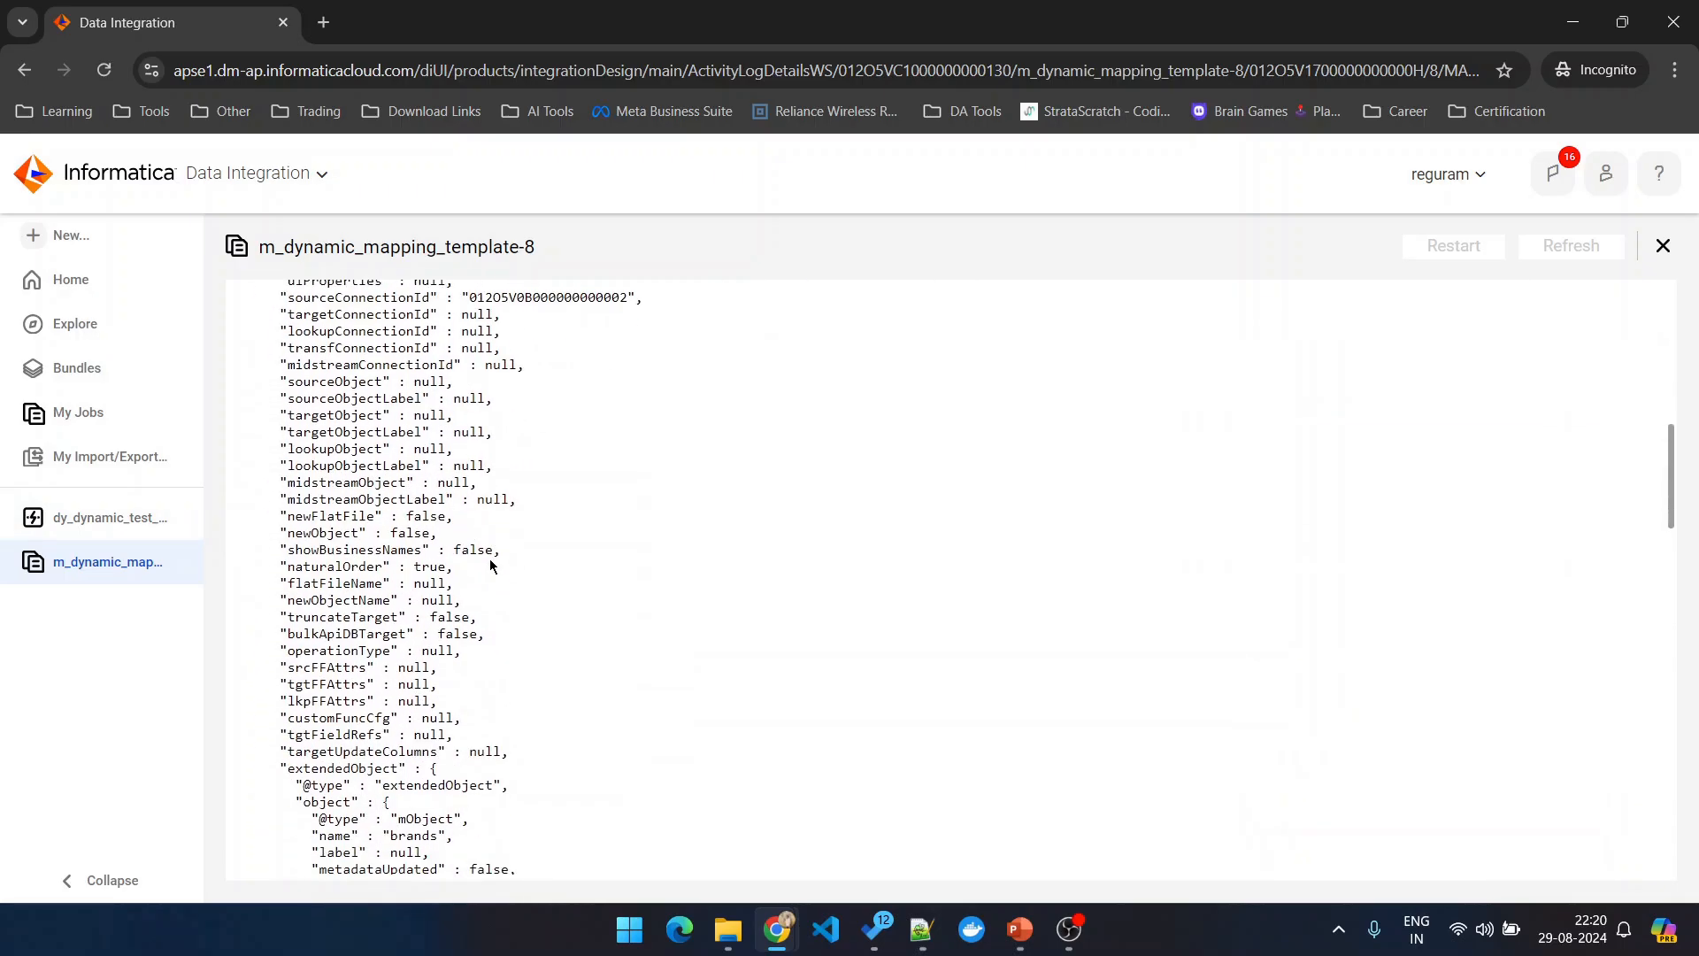
scroll(491, 565, down, 15)
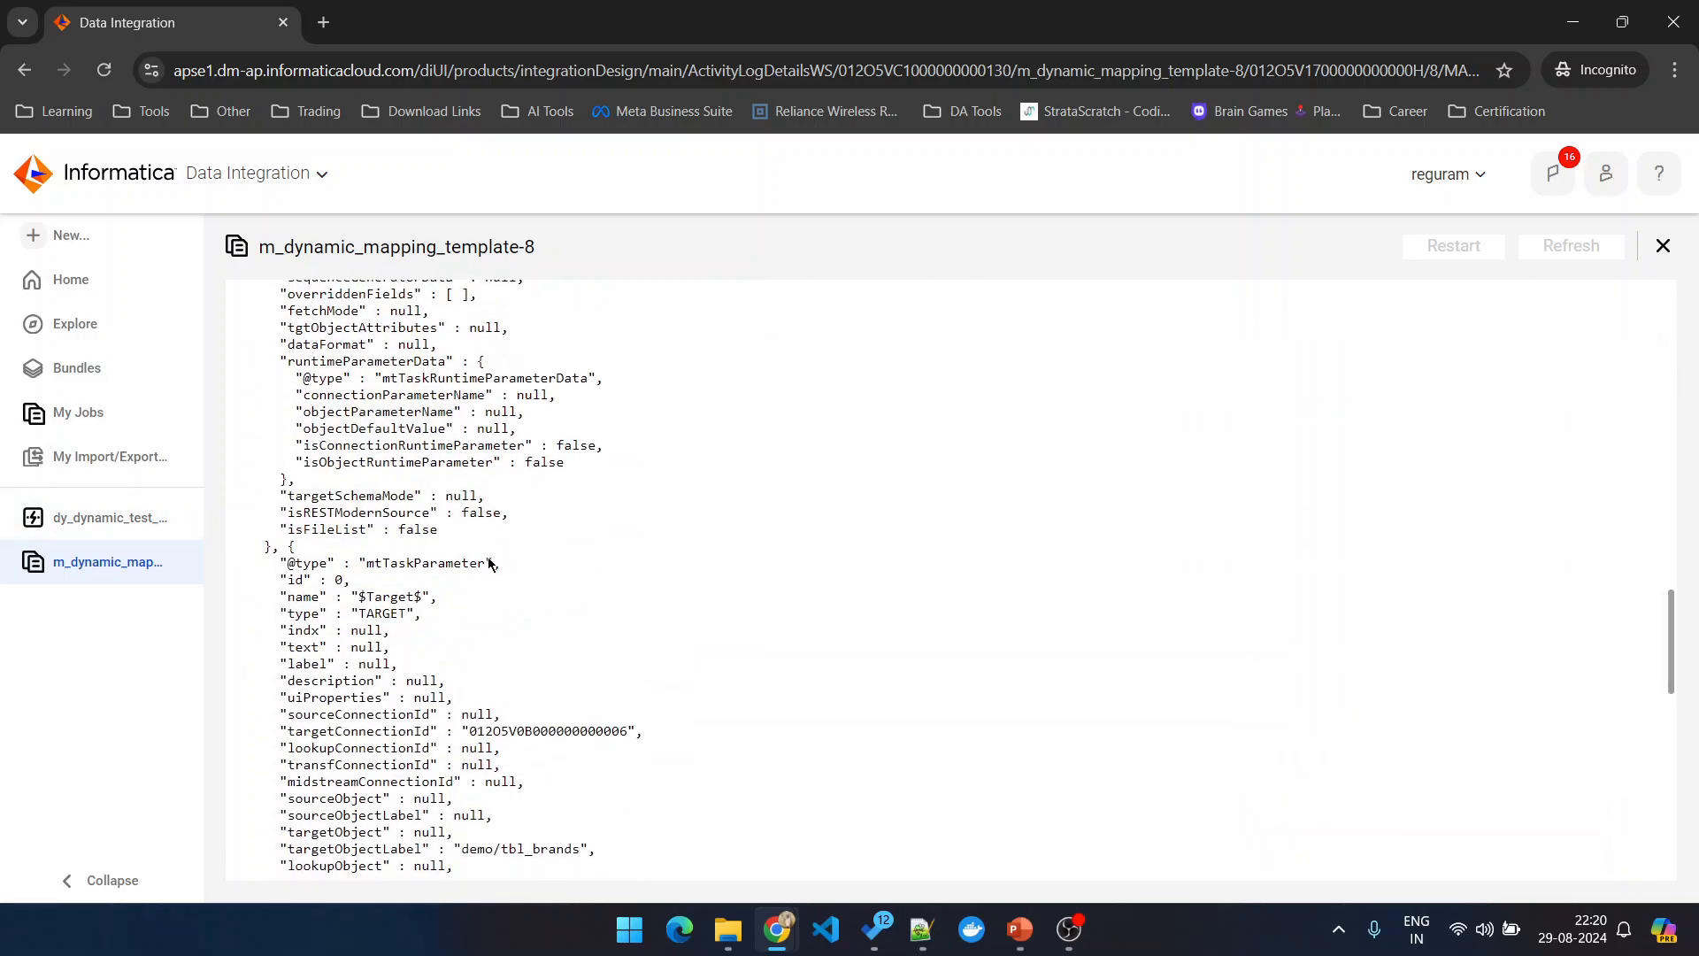
scroll(489, 564, down, 4)
drag(541, 522, 570, 522)
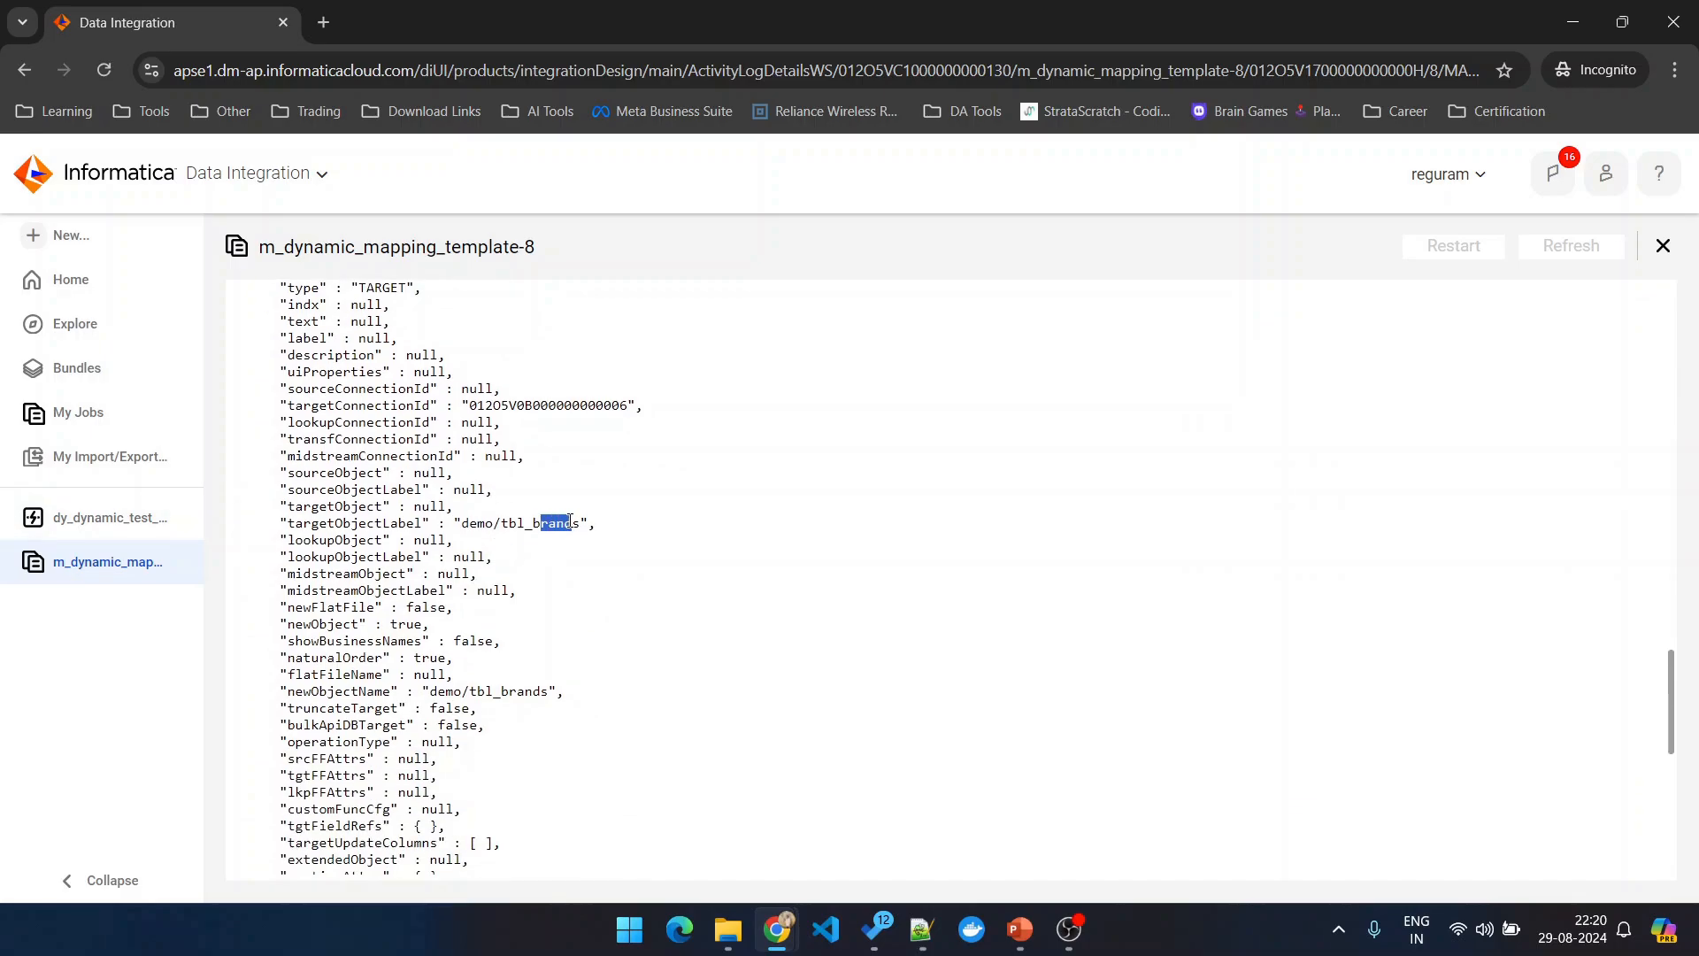
Step: Switch to BigQuery, refresh the project contents, and widen the Explorer to check the tables in the demo dataset
mouse_move(768, 929)
click(699, 836)
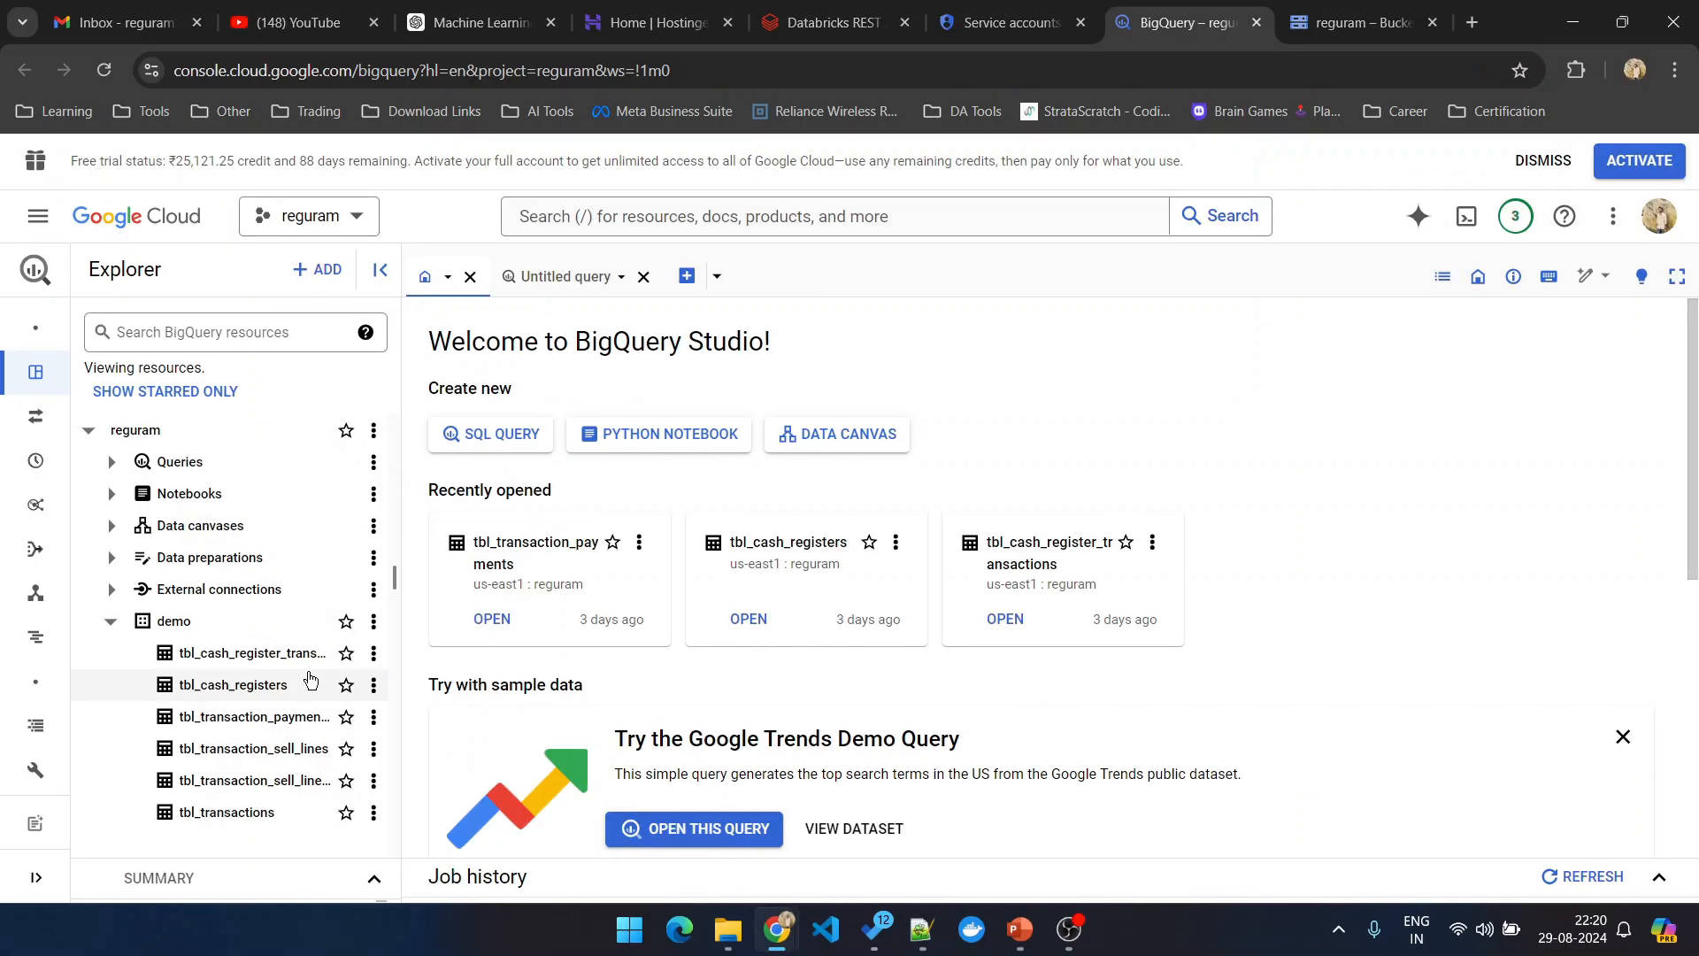
click(374, 431)
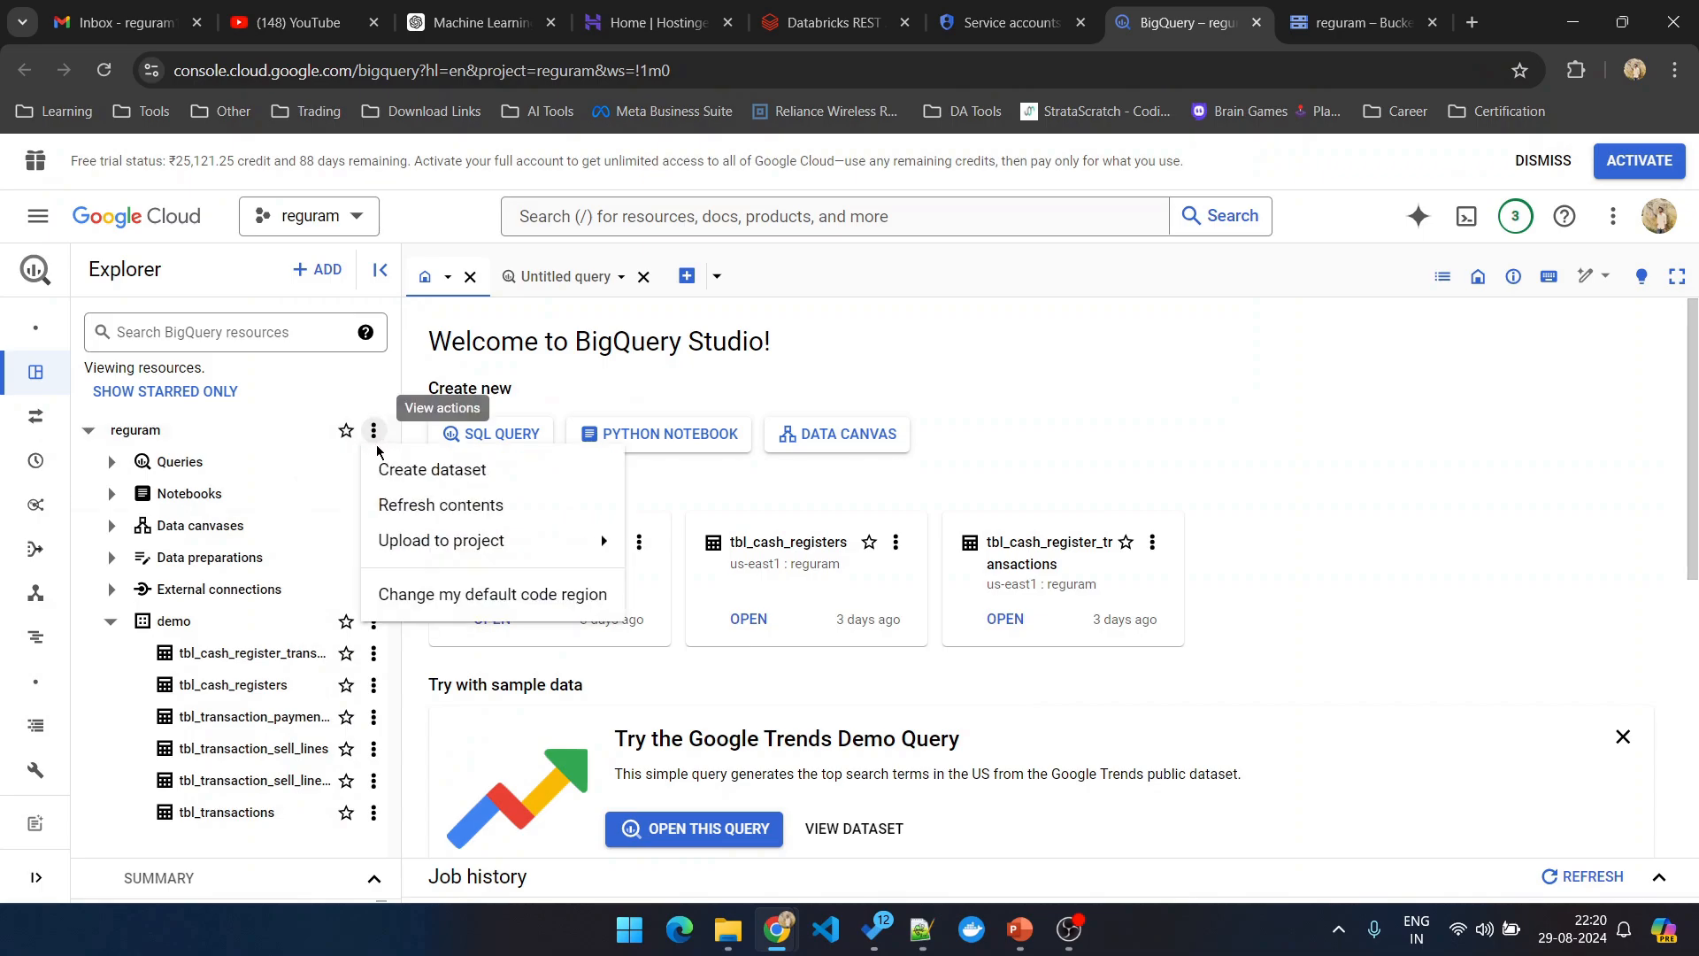
click(393, 505)
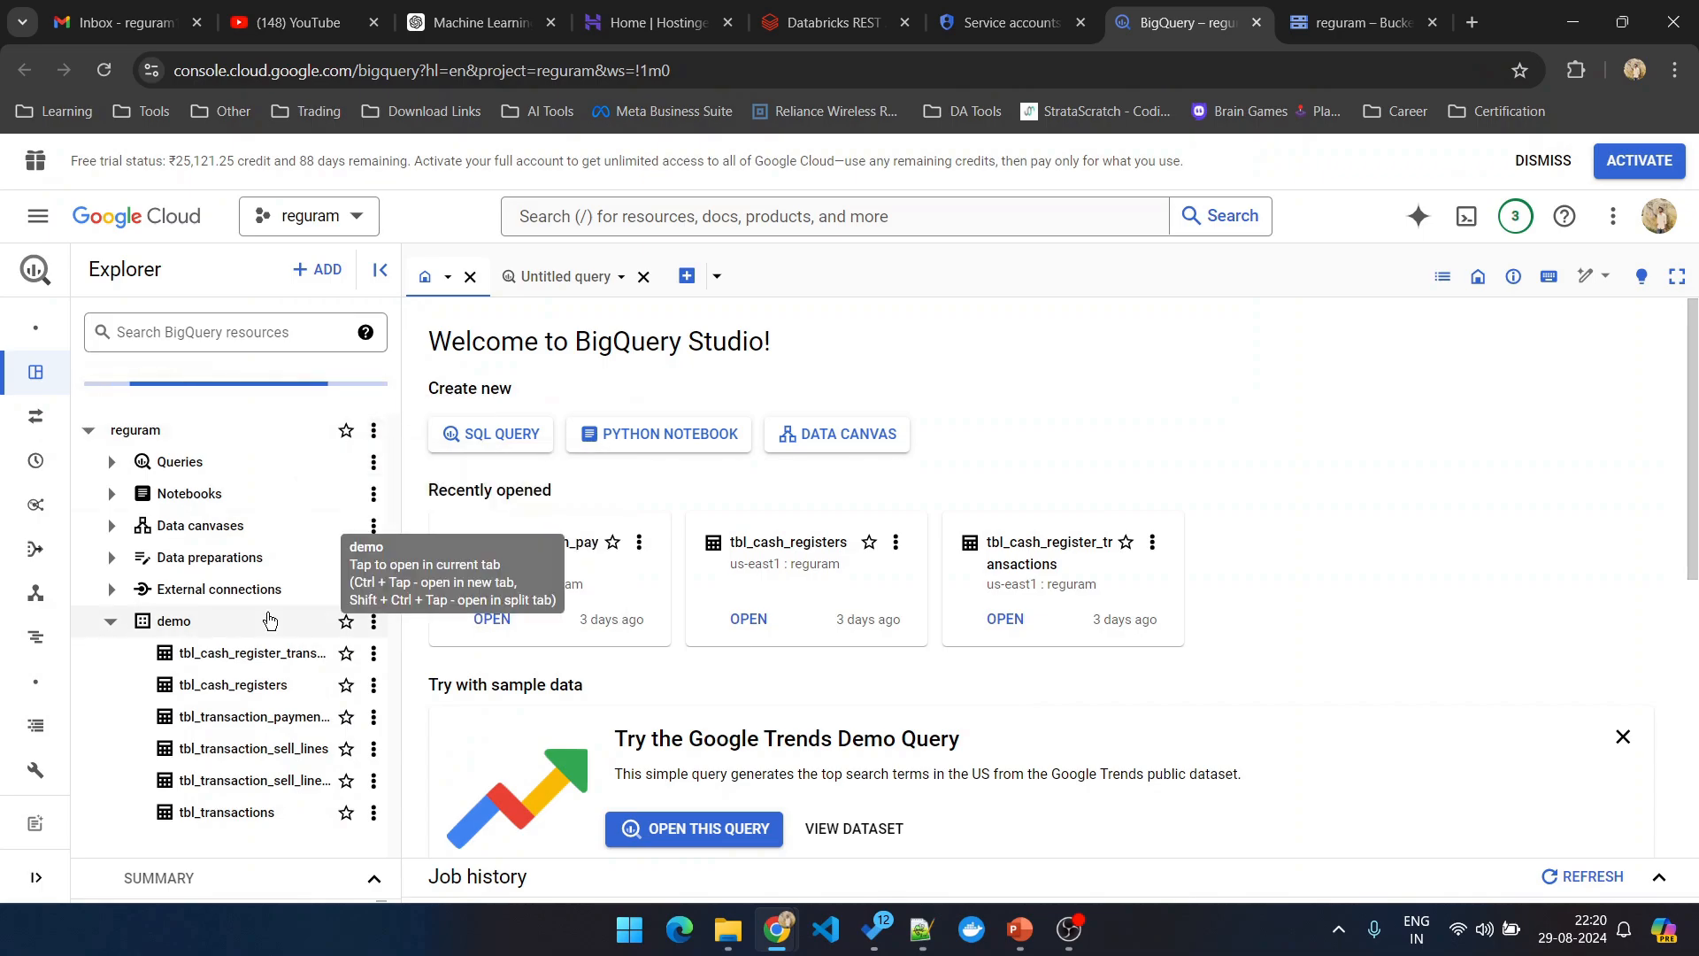
scroll(230, 566, down, 2)
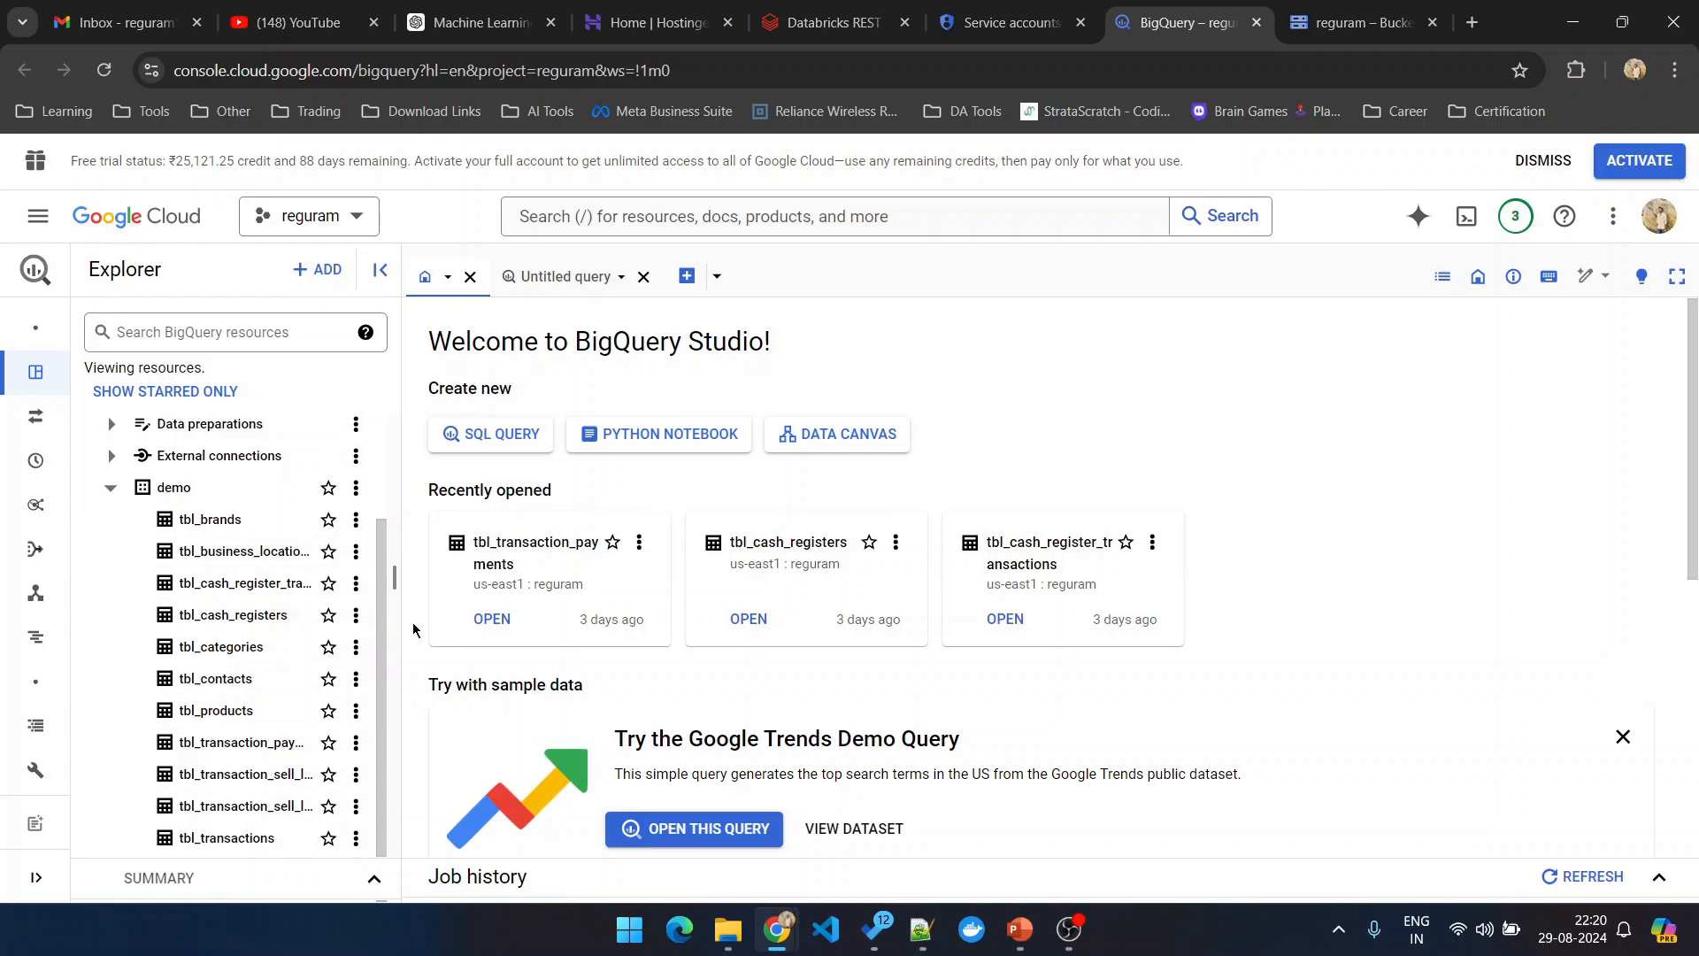
drag(394, 580, 577, 580)
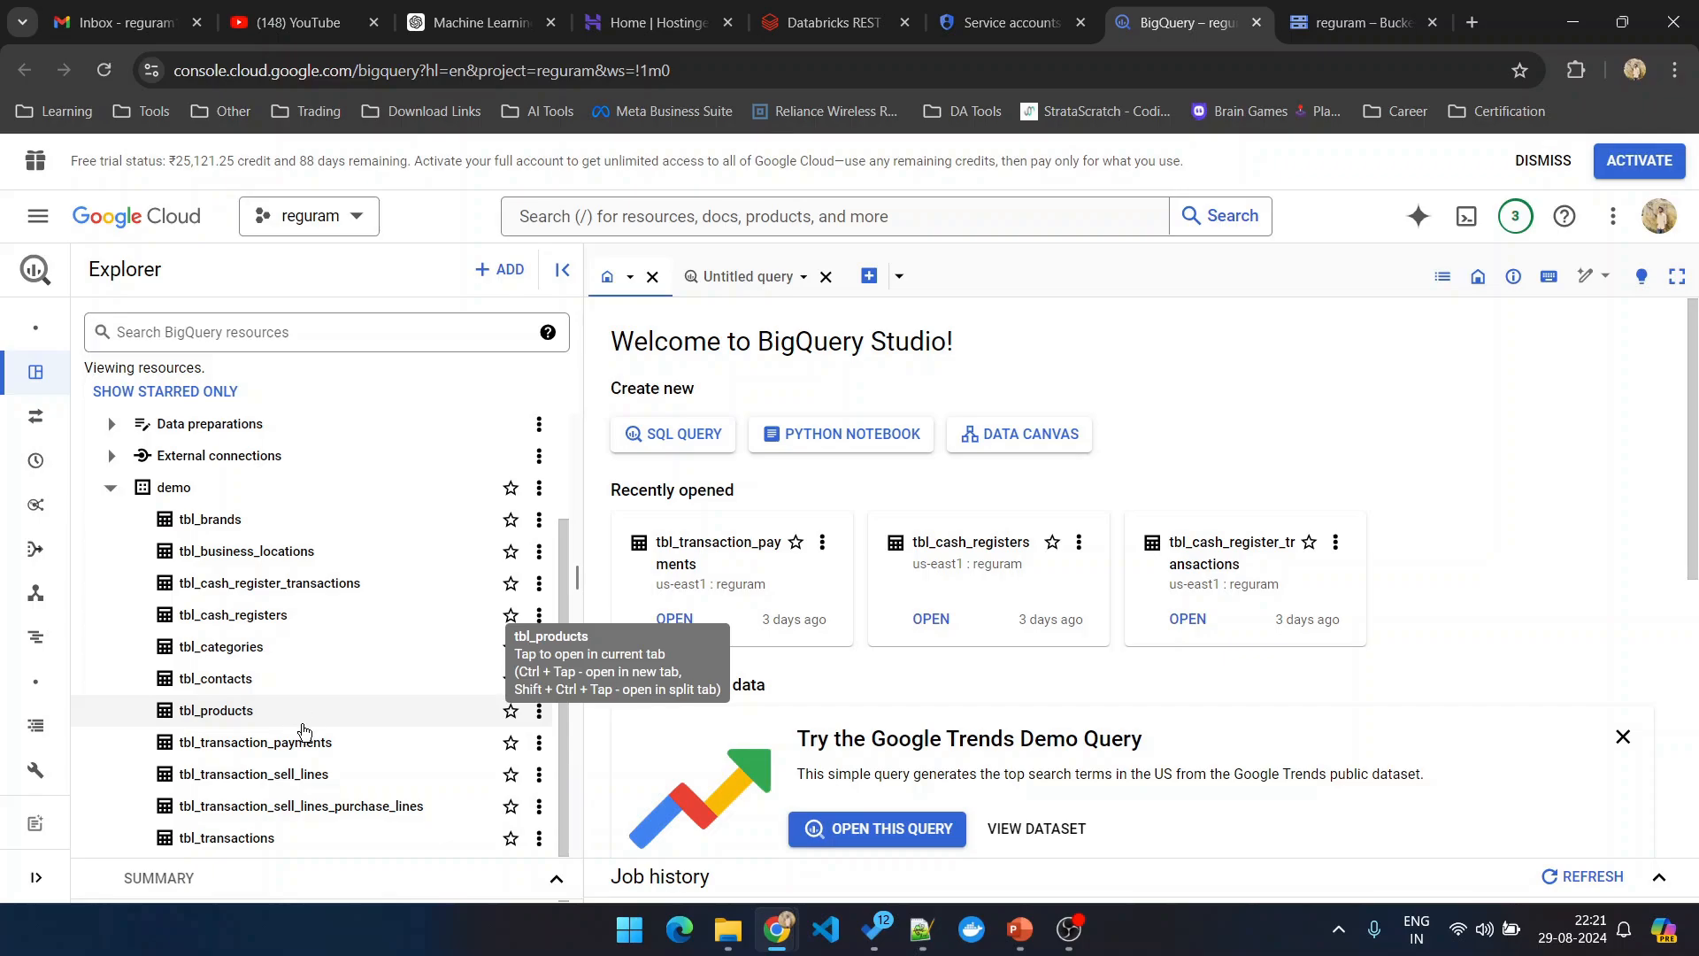
Step: Open the tbl_brands table and inspect its data preview and schema
click(251, 510)
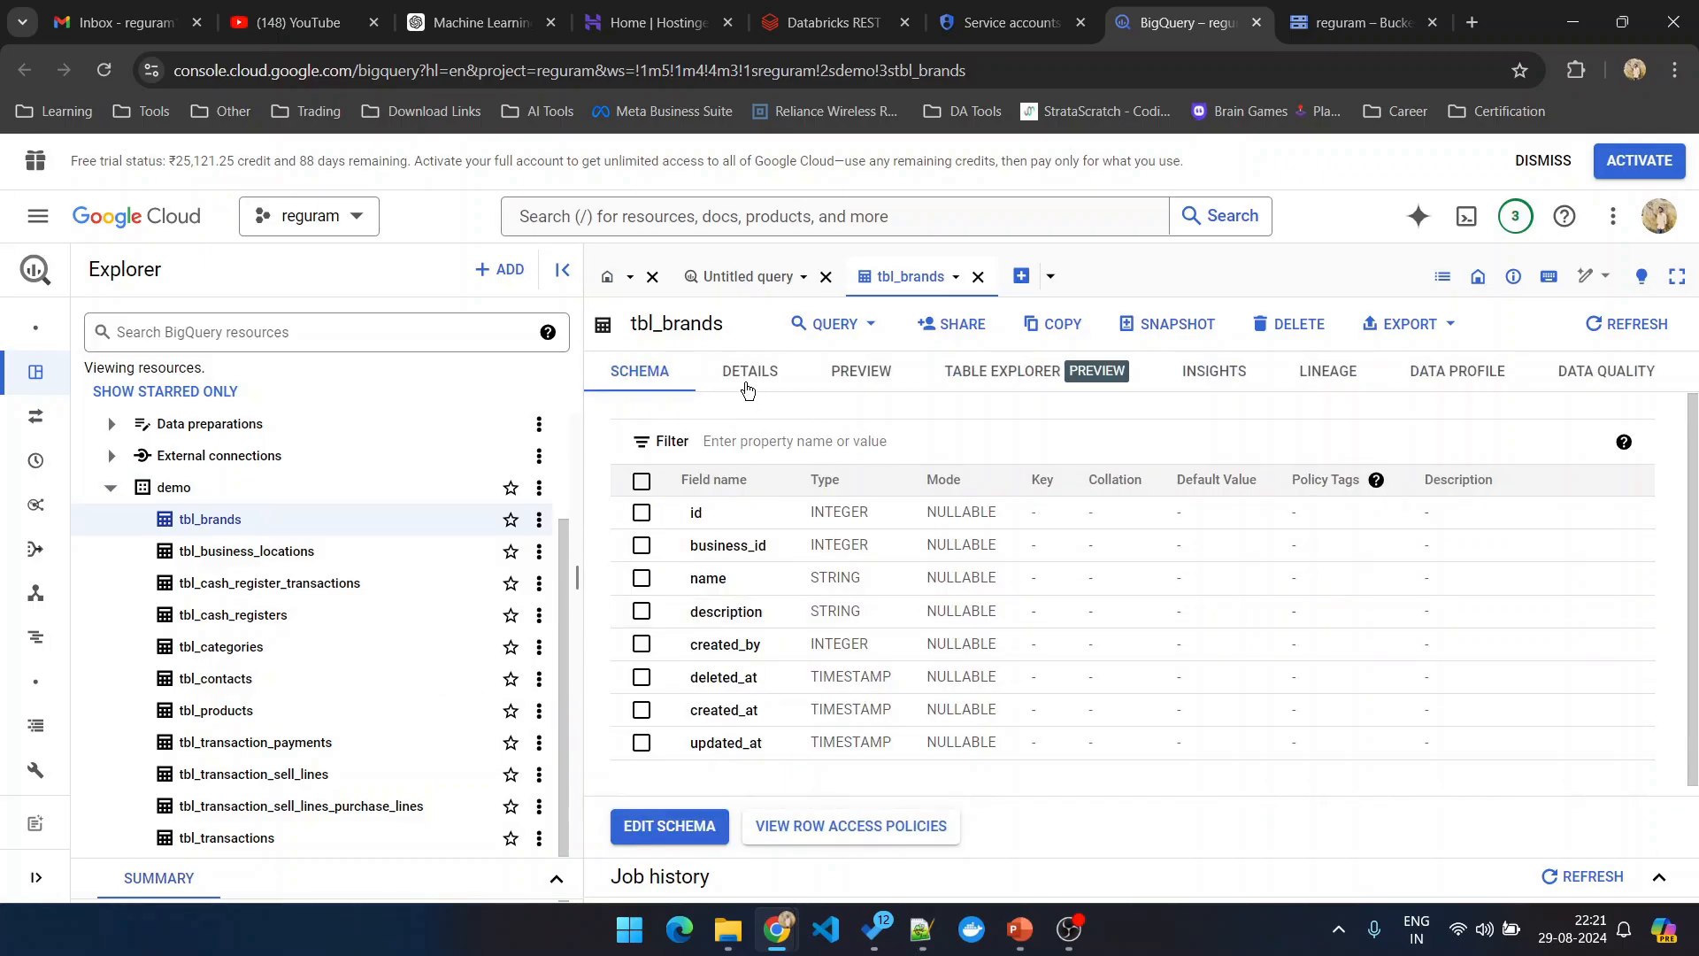
click(875, 373)
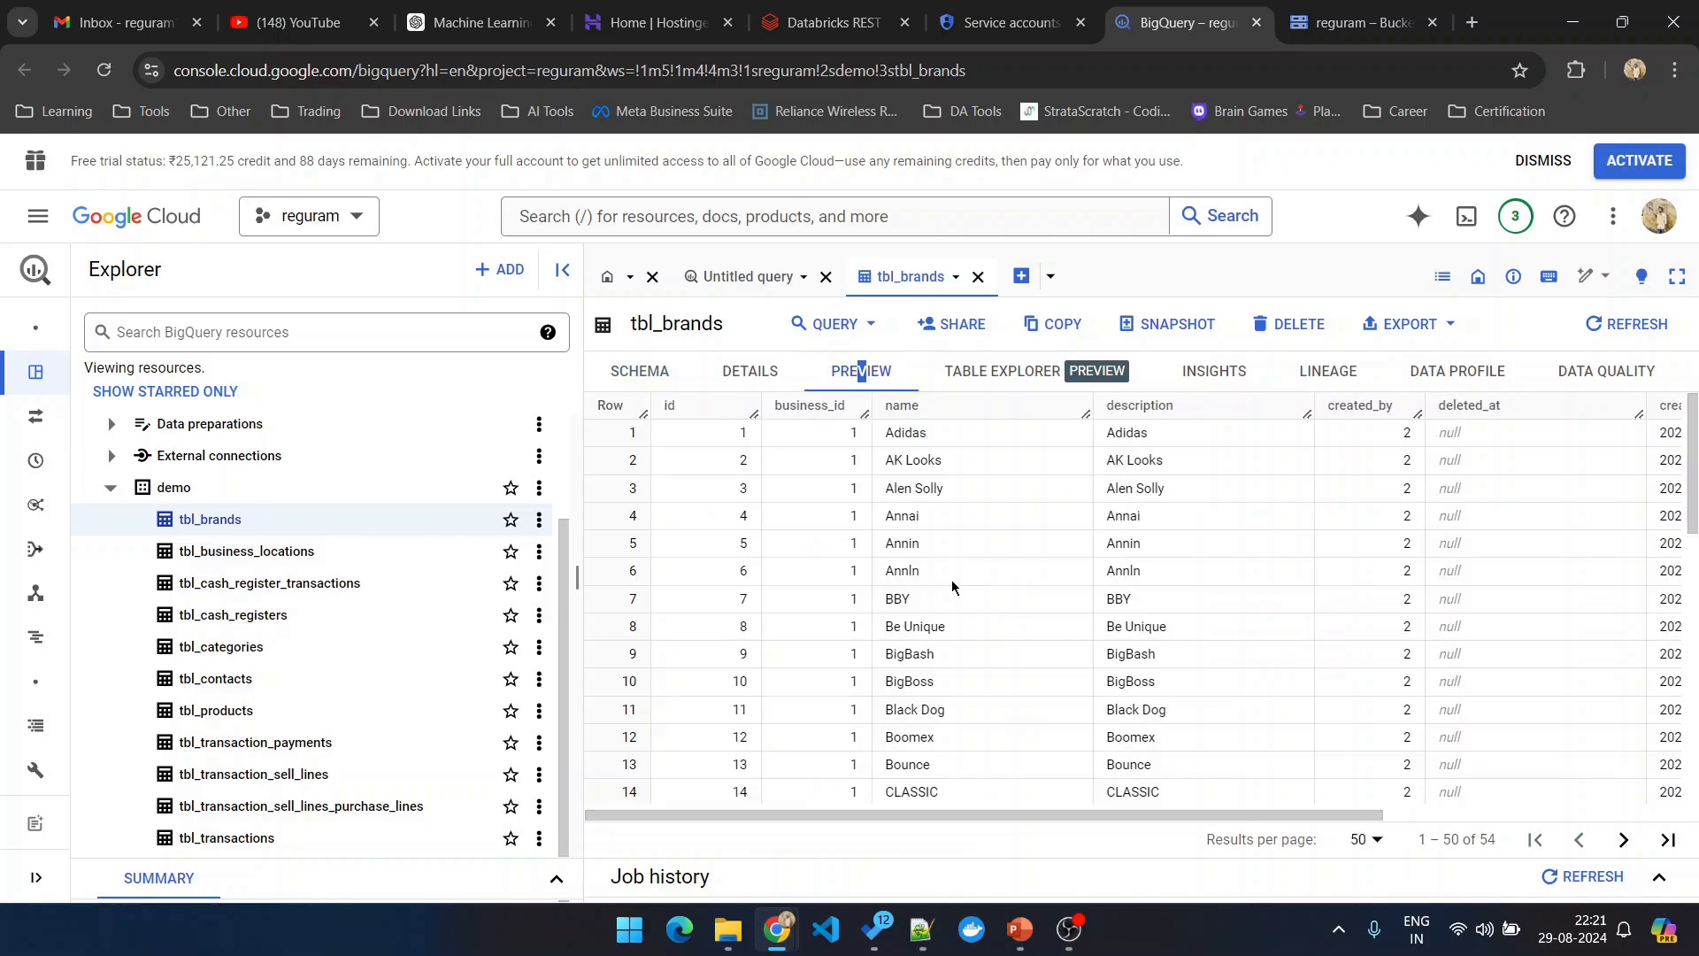
click(659, 375)
Step: Switch back to Informatica Data Integration and check the final subtask statuses of dy_dynamic_test_job-2 in My Jobs
click(1572, 22)
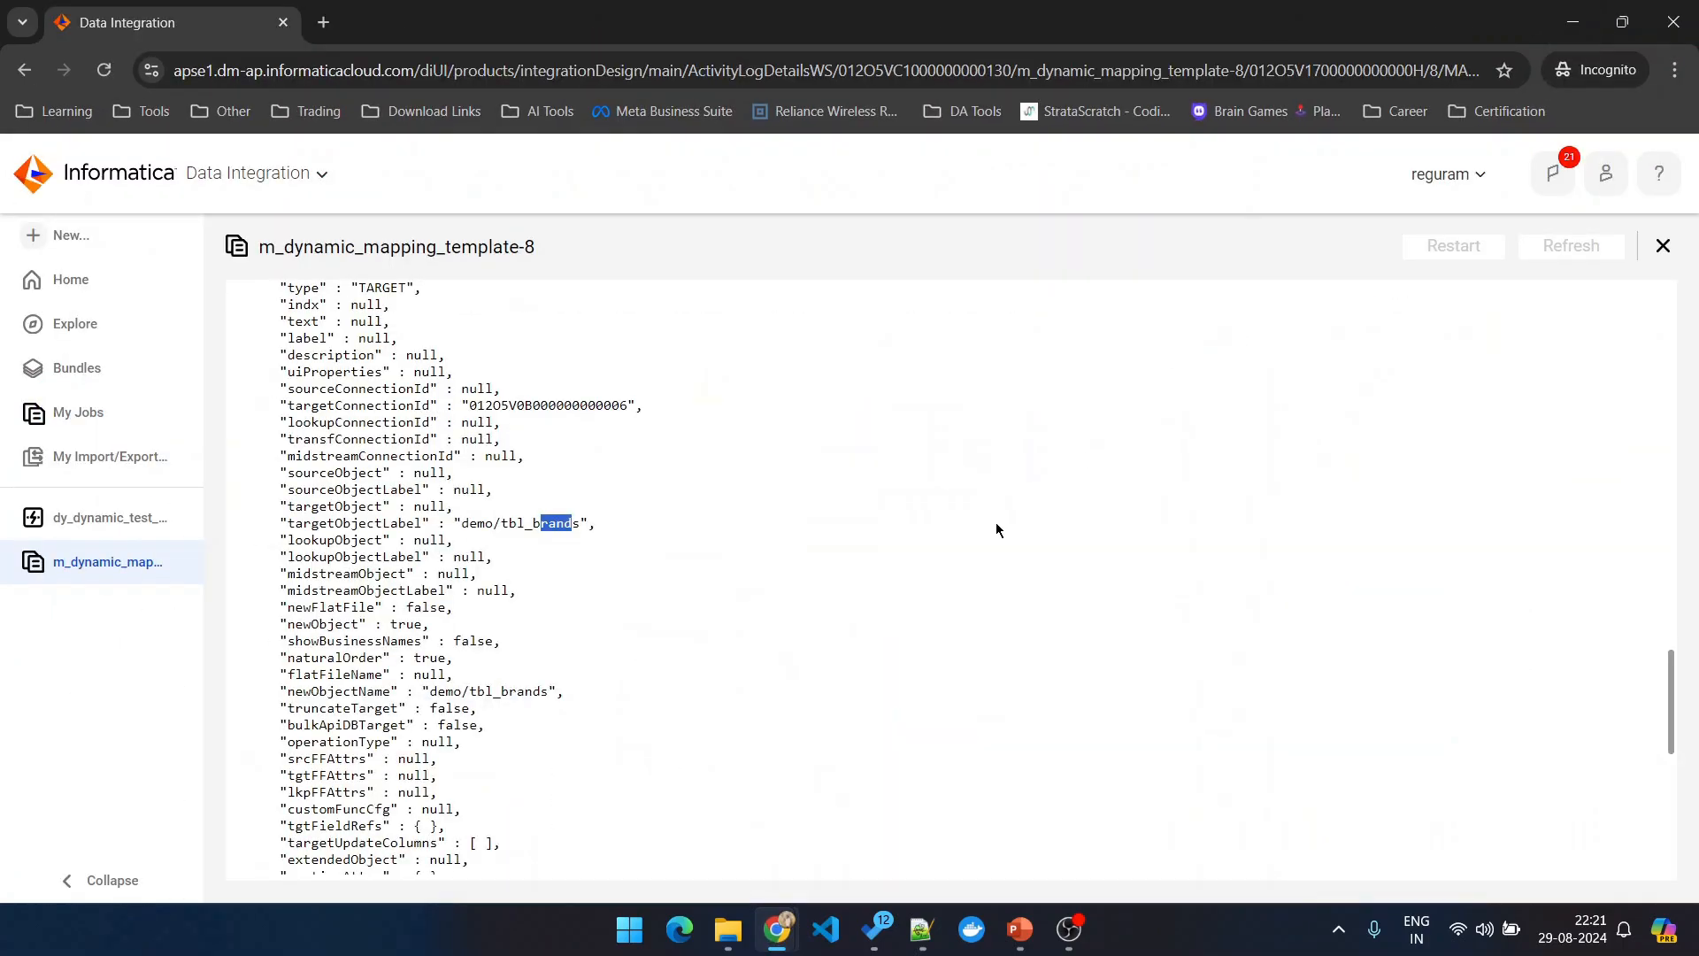
click(126, 499)
click(106, 518)
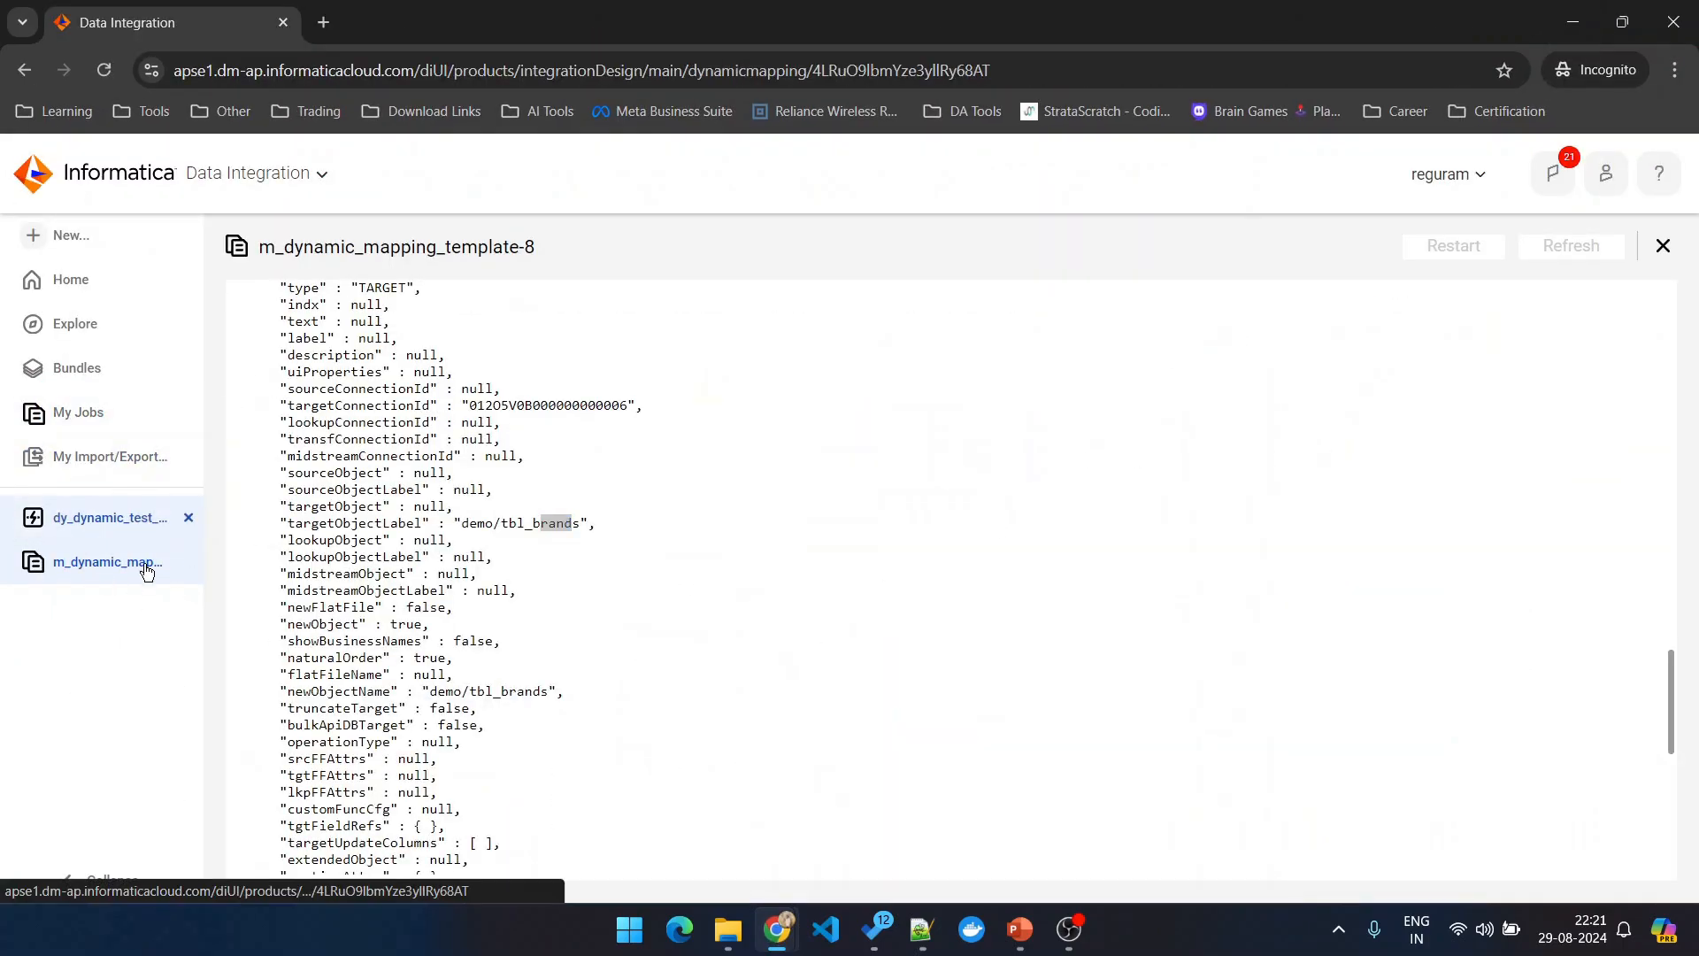
click(80, 414)
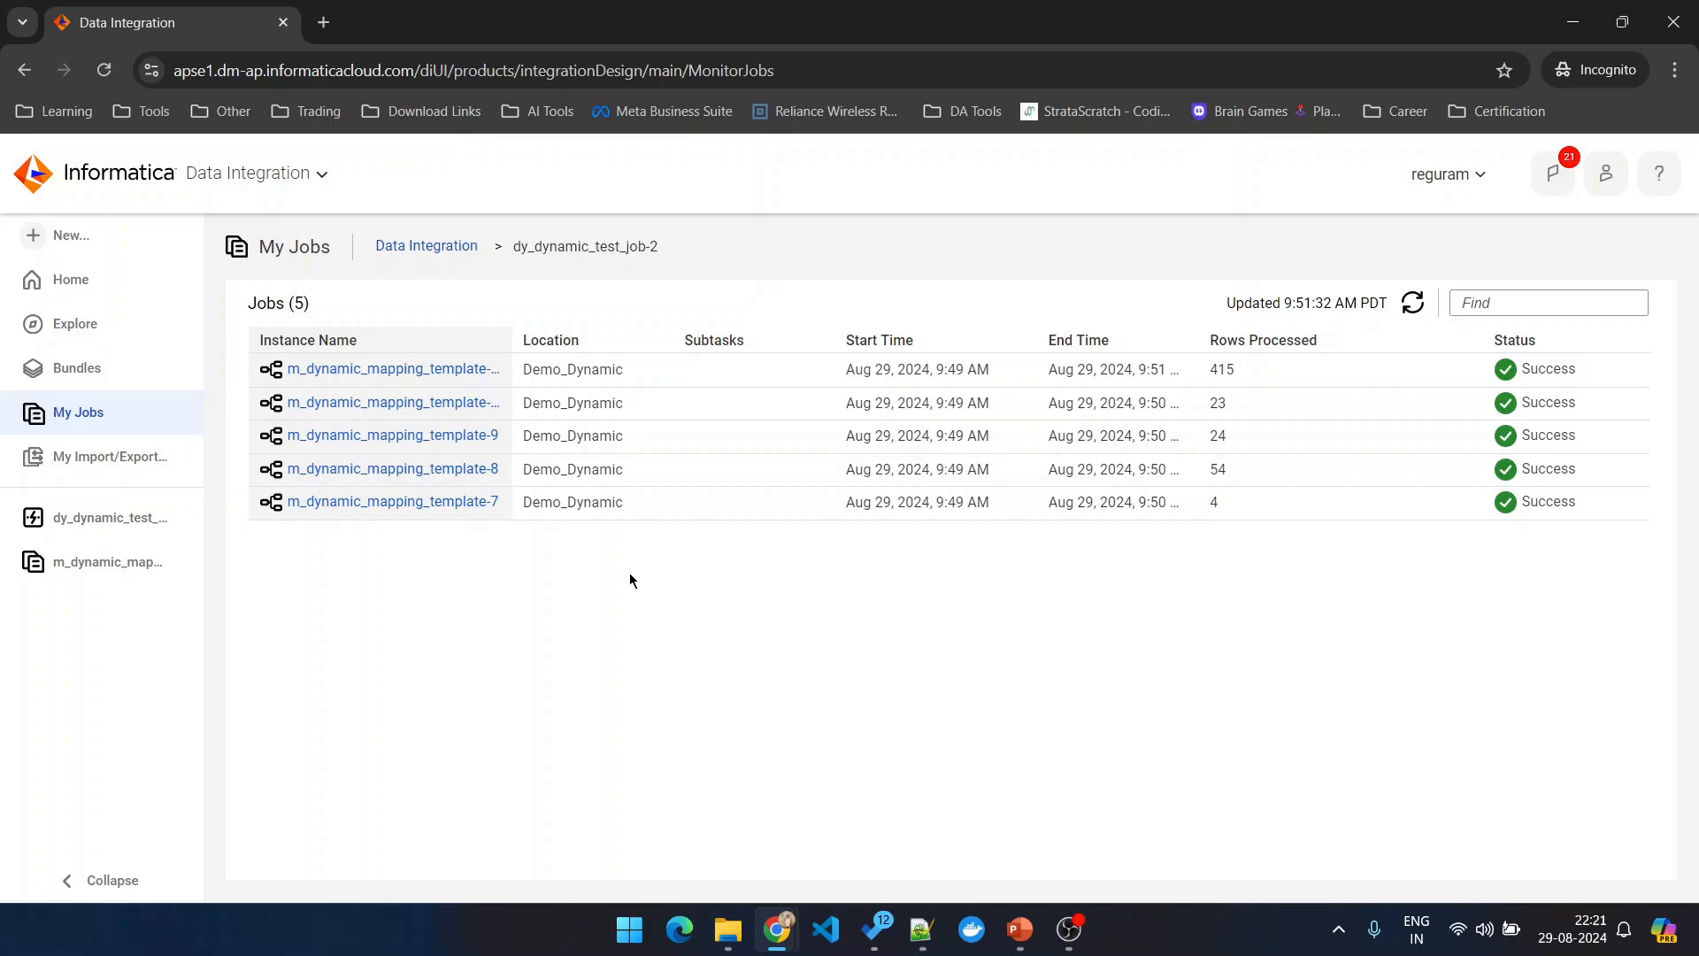
mouse_move(1074, 929)
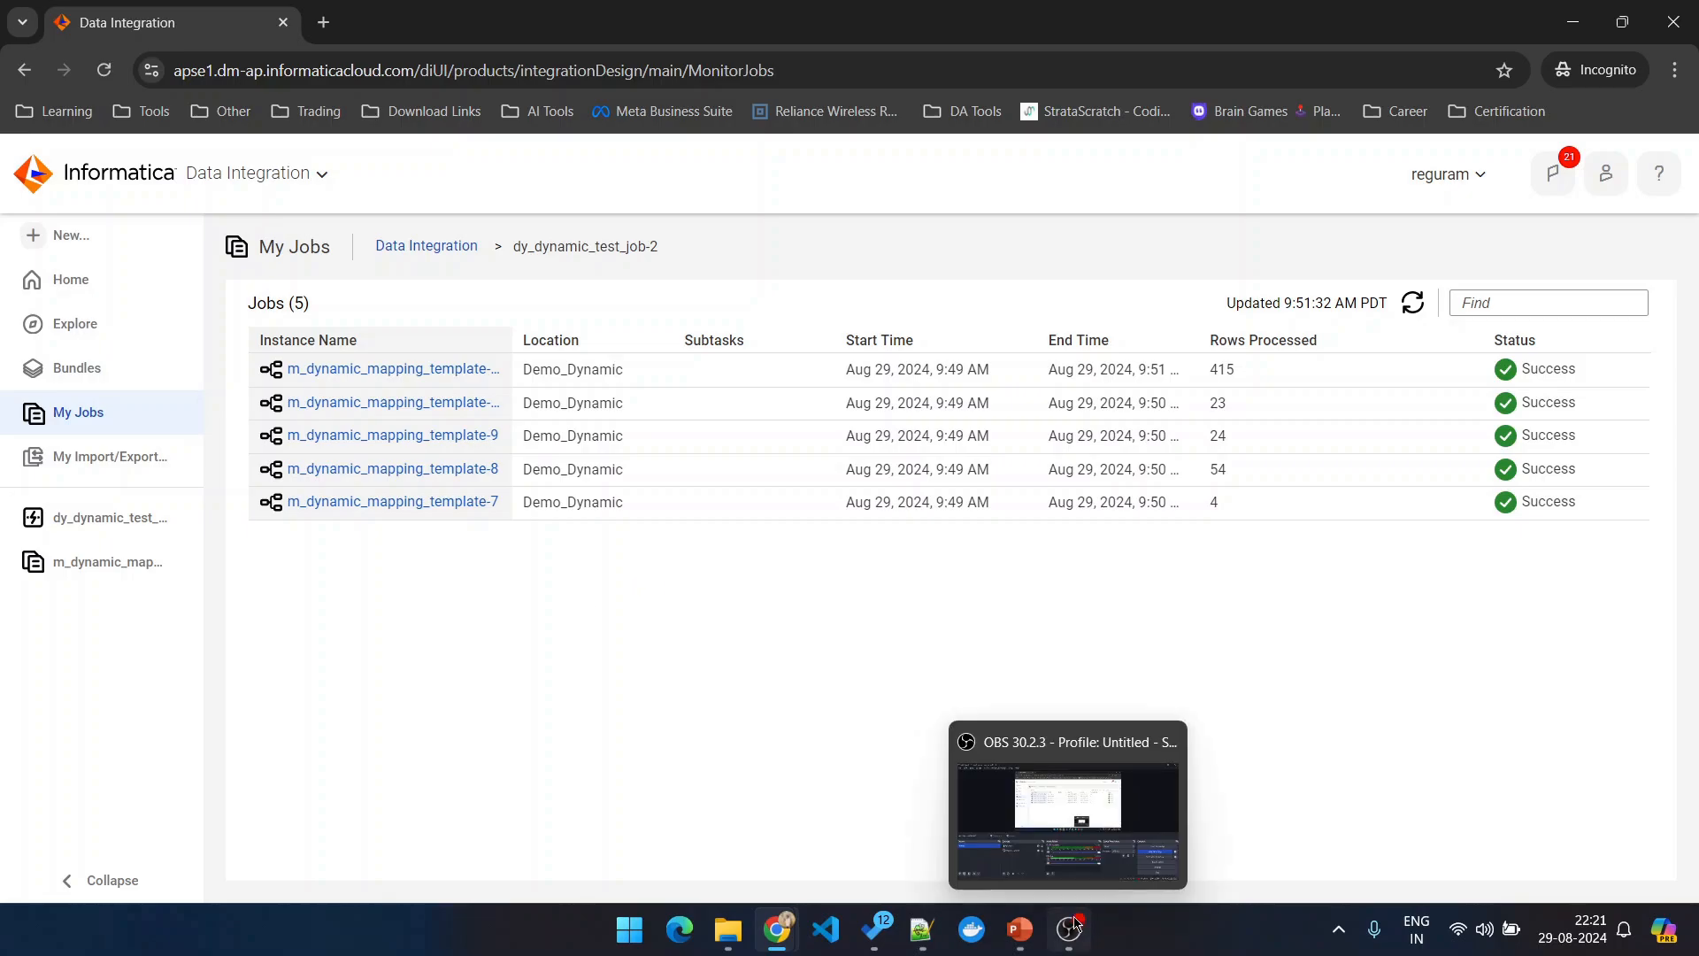